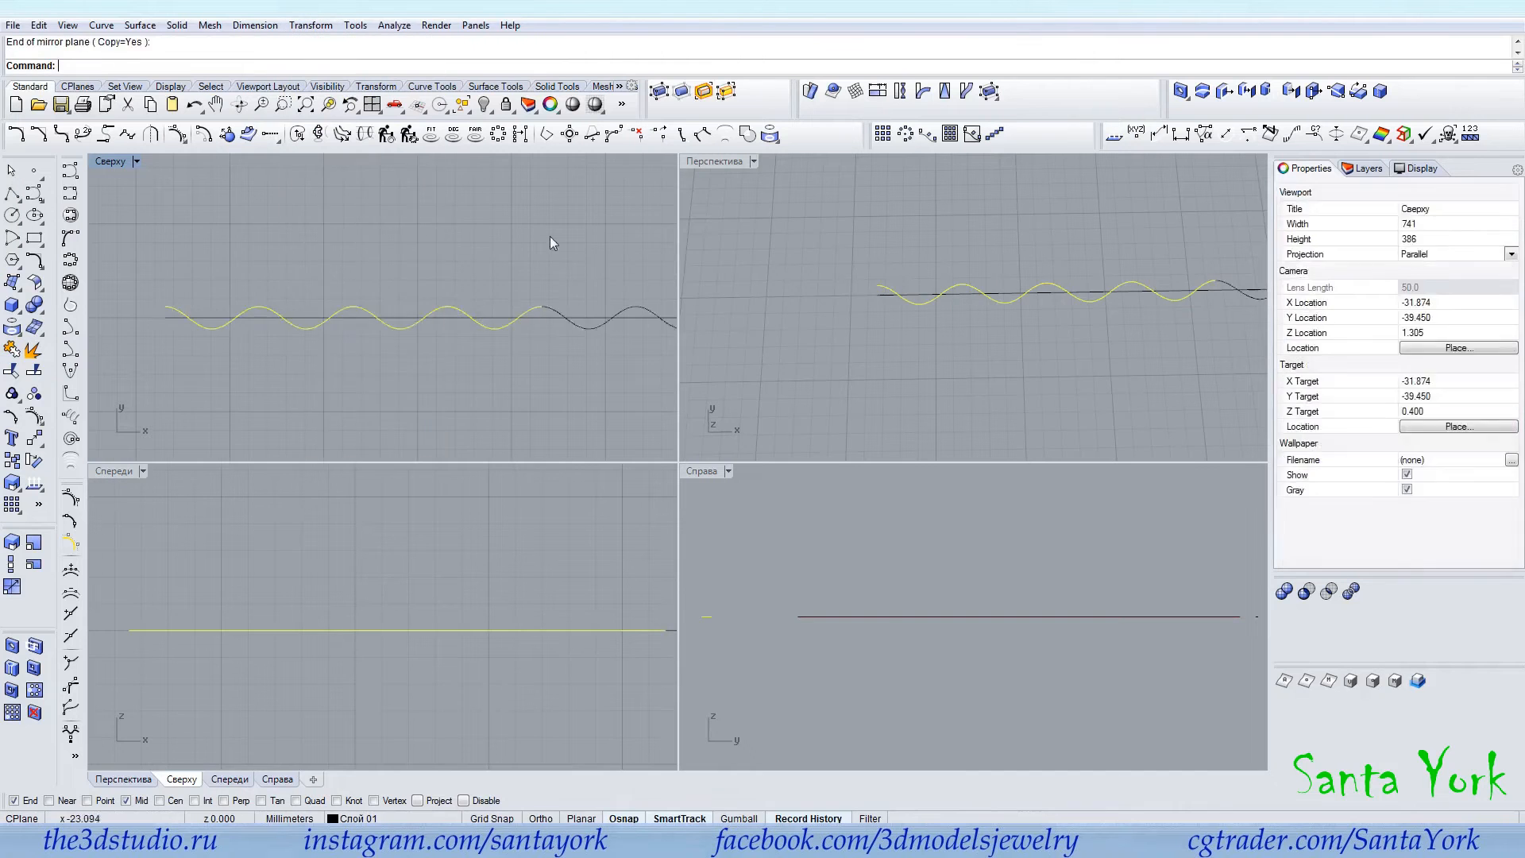
# Explode the mirrored wave curve that continues past the end of the straight line into separate segments.
pyautogui.click(500, 308)
pyautogui.click(501, 305)
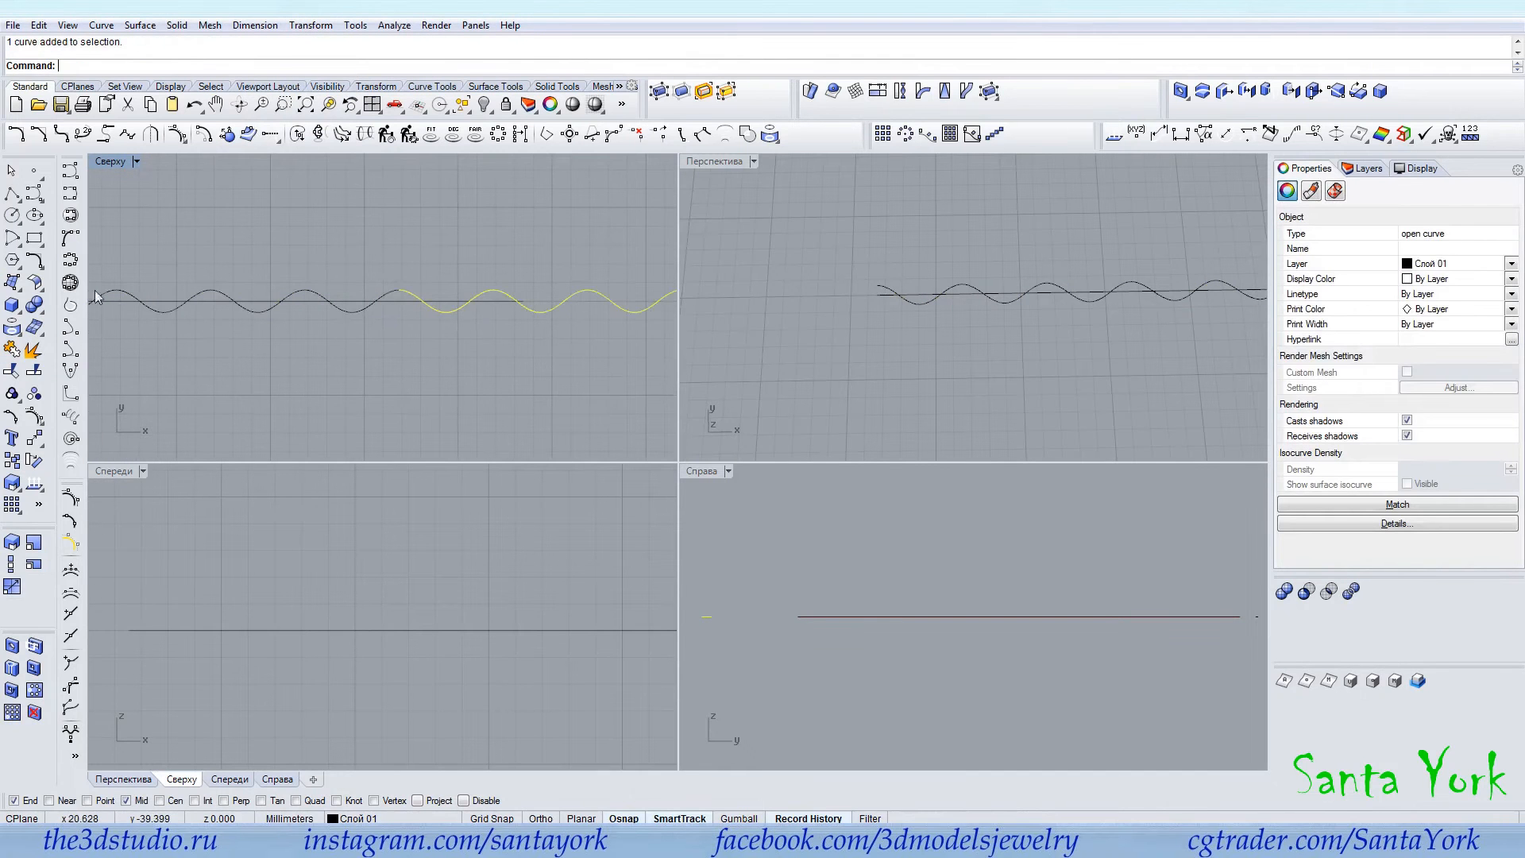
pyautogui.click(32, 349)
pyautogui.scroll(2, 495, 294)
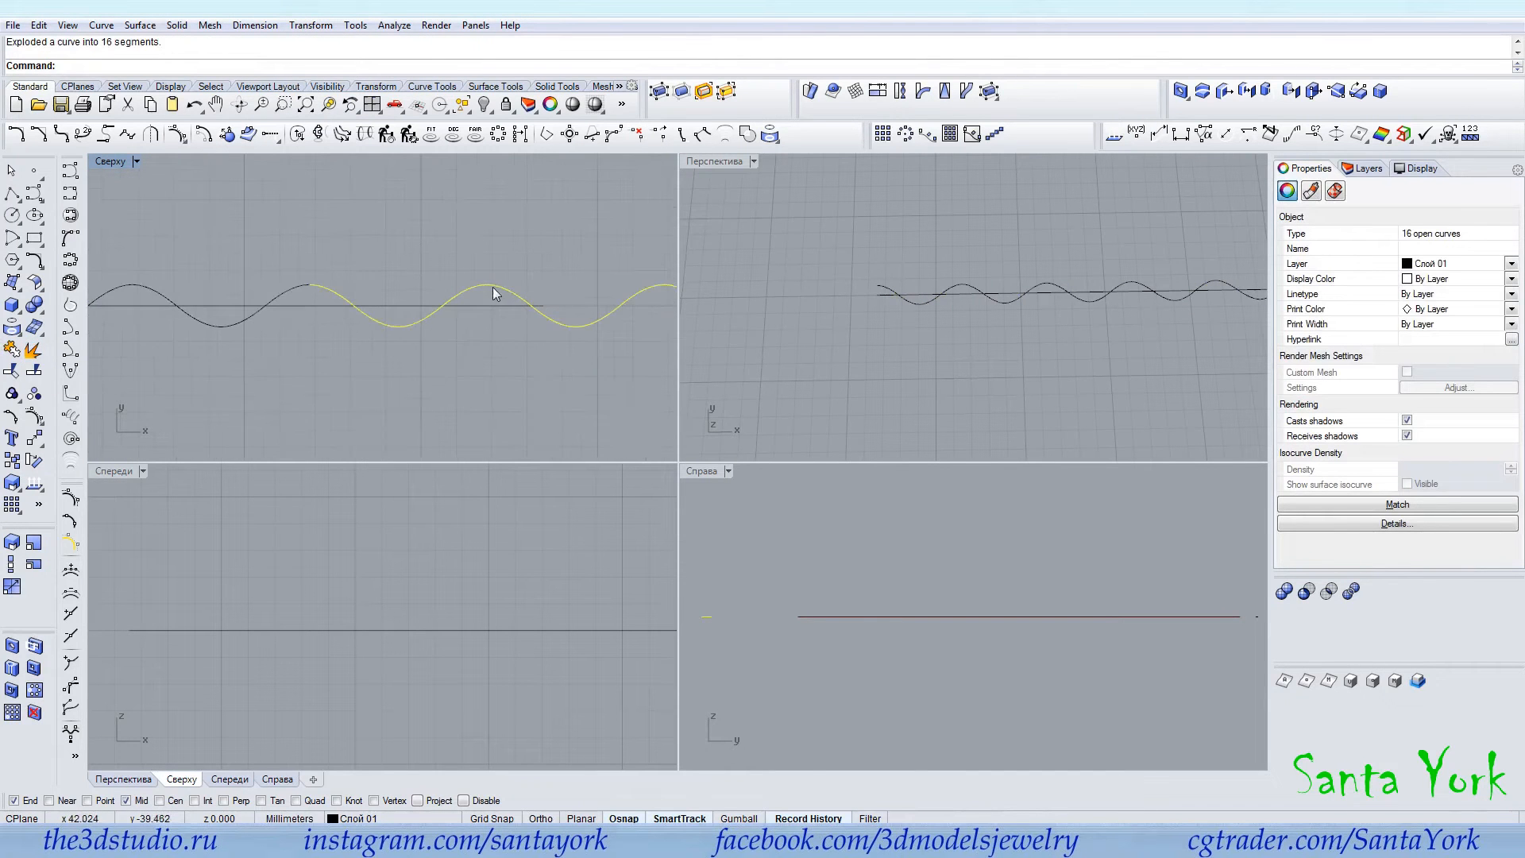
# Join the wave segments up to the trough beyond the straight line's end and delete the surplus segments after it.
pyautogui.keyDown('shift'); pyautogui.click(553, 323); pyautogui.keyUp('shift')
pyautogui.keyDown('ctrl'); pyautogui.click(605, 315); pyautogui.keyUp('ctrl')
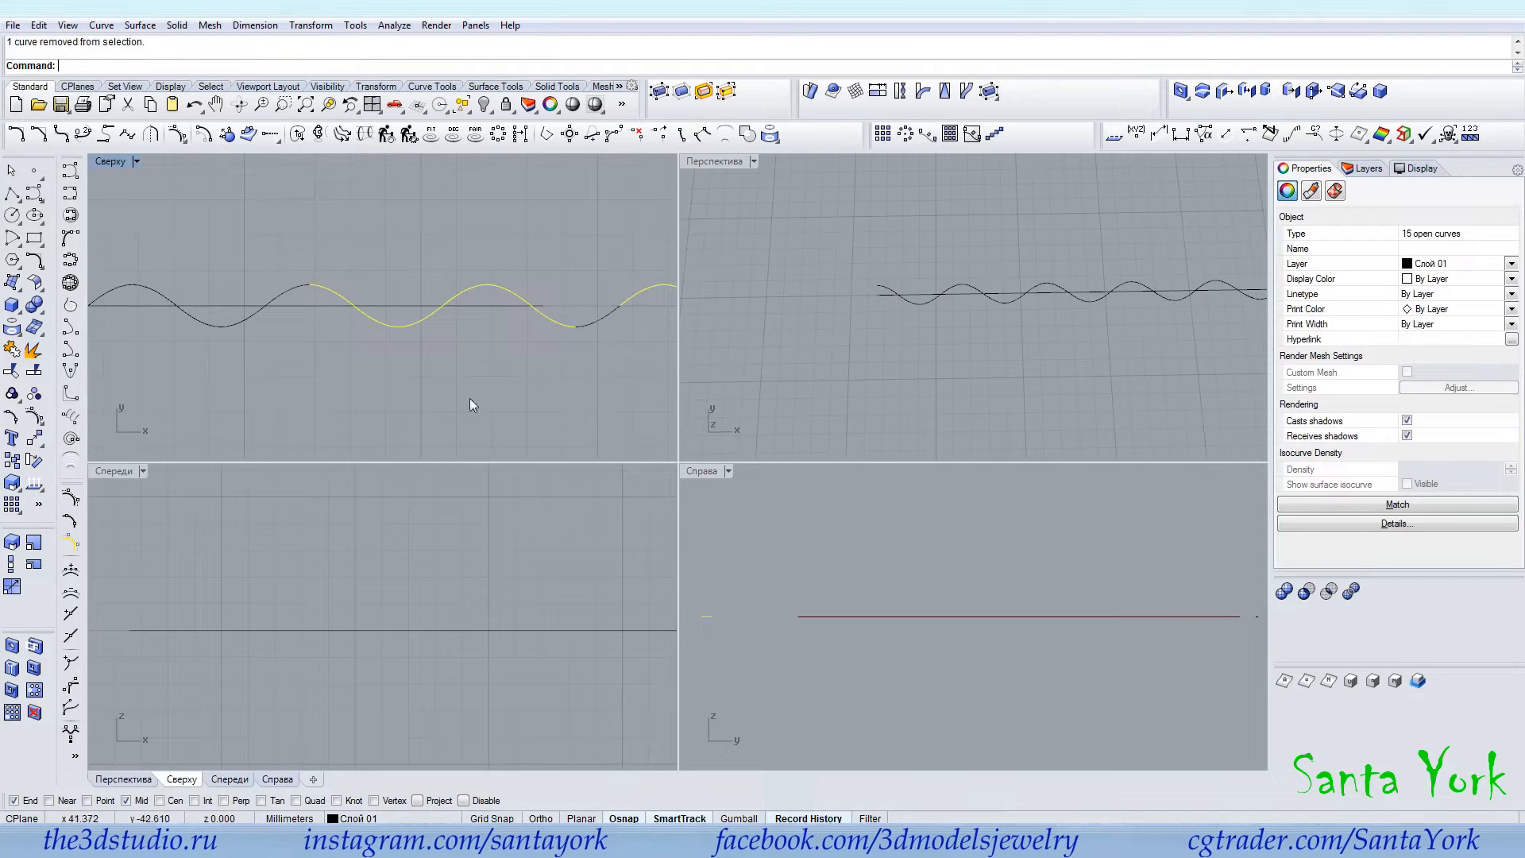
pyautogui.click(10, 354)
pyautogui.click(623, 304)
pyautogui.keyDown('shift'); pyautogui.click(608, 315); pyautogui.keyUp('shift')
pyautogui.press('Delete')
# Scale the whole wave in one direction from its starting end so its far end lines up with the straight line's end.
pyautogui.click(568, 327)
pyautogui.moveTo(738, 591); pyautogui.dragTo(869, 592, button='right')
pyautogui.scroll(7, 838, 618)
pyautogui.moveTo(850, 579); pyautogui.dragTo(797, 686)
pyautogui.keyDown('ctrl'); pyautogui.click(881, 295); pyautogui.keyUp('ctrl')
pyautogui.click(11, 564)
pyautogui.click(875, 283)
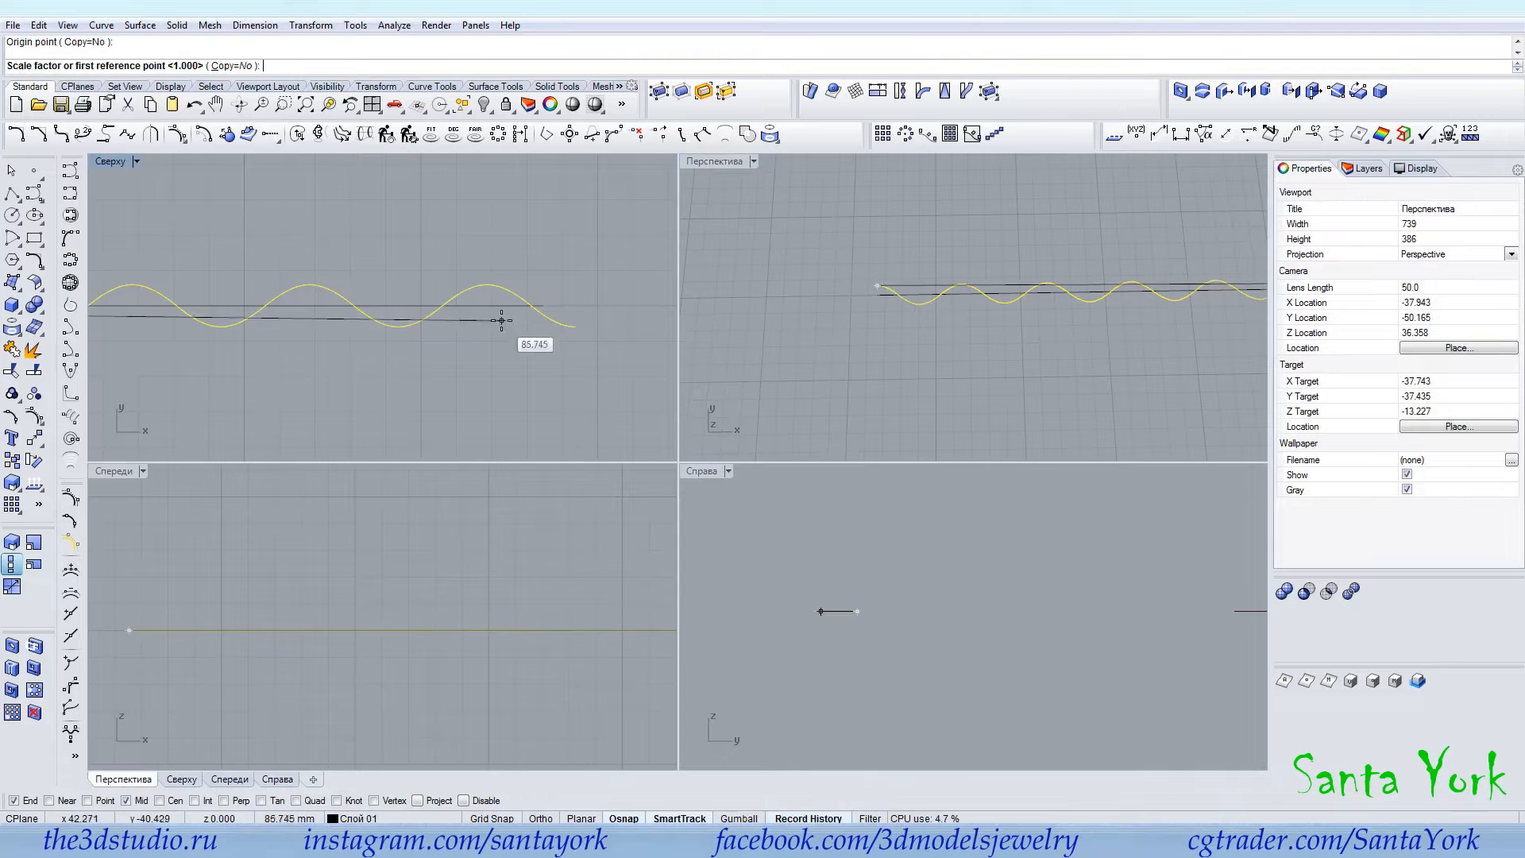
pyautogui.click(579, 320)
pyautogui.click(549, 309)
pyautogui.scroll(-6, 549, 308)
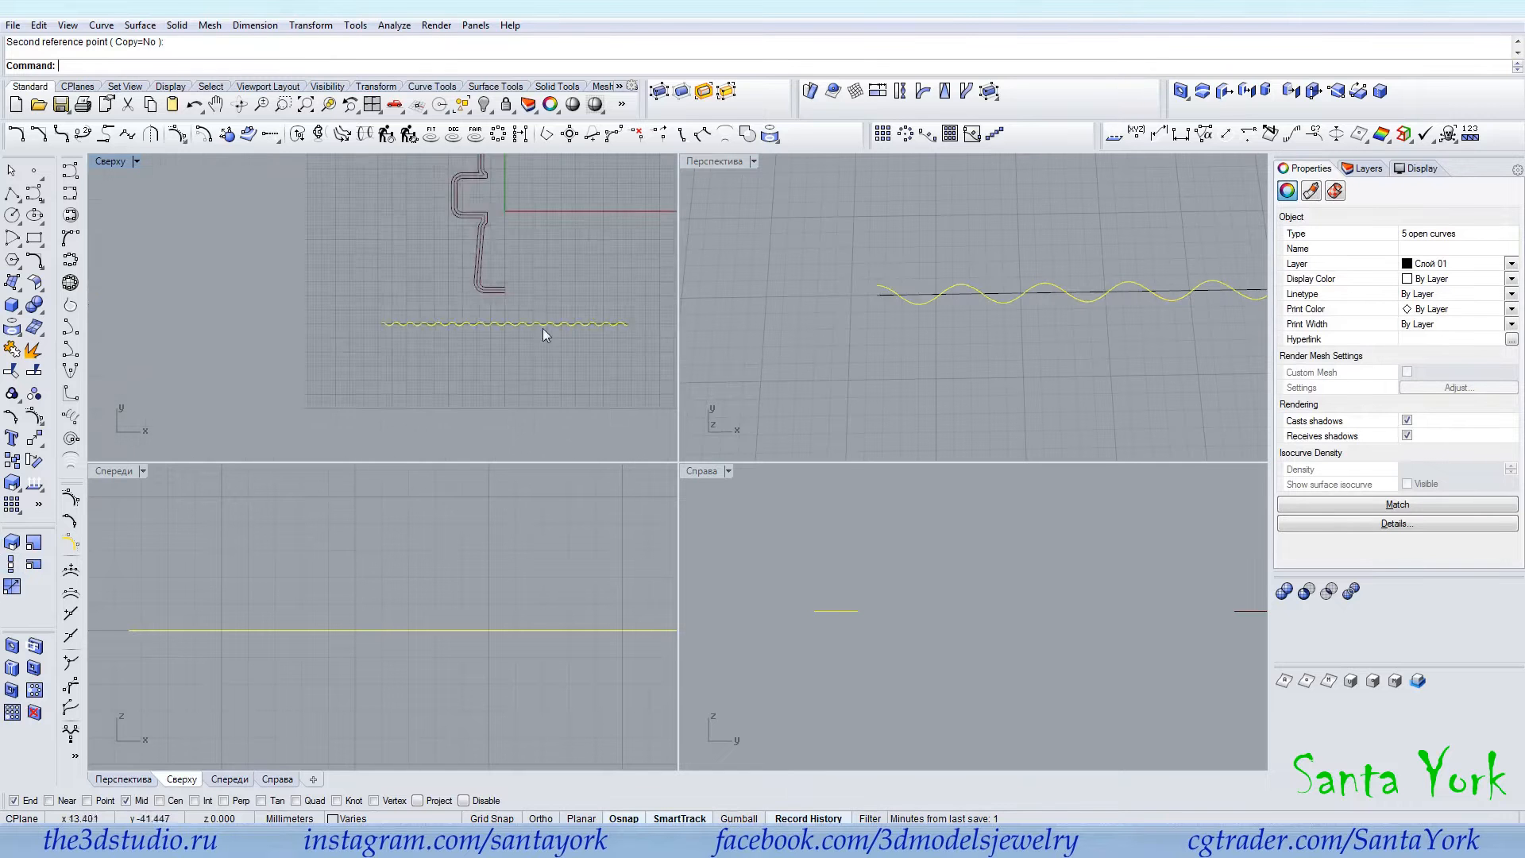
# Flow the wave from the straight line onto the frame's centreline and delete the stray short curve above the frame's upper end.
pyautogui.click(945, 90)
pyautogui.click(278, 346)
pyautogui.scroll(-3, 357, 334)
pyautogui.scroll(3, 399, 266)
pyautogui.click(440, 232)
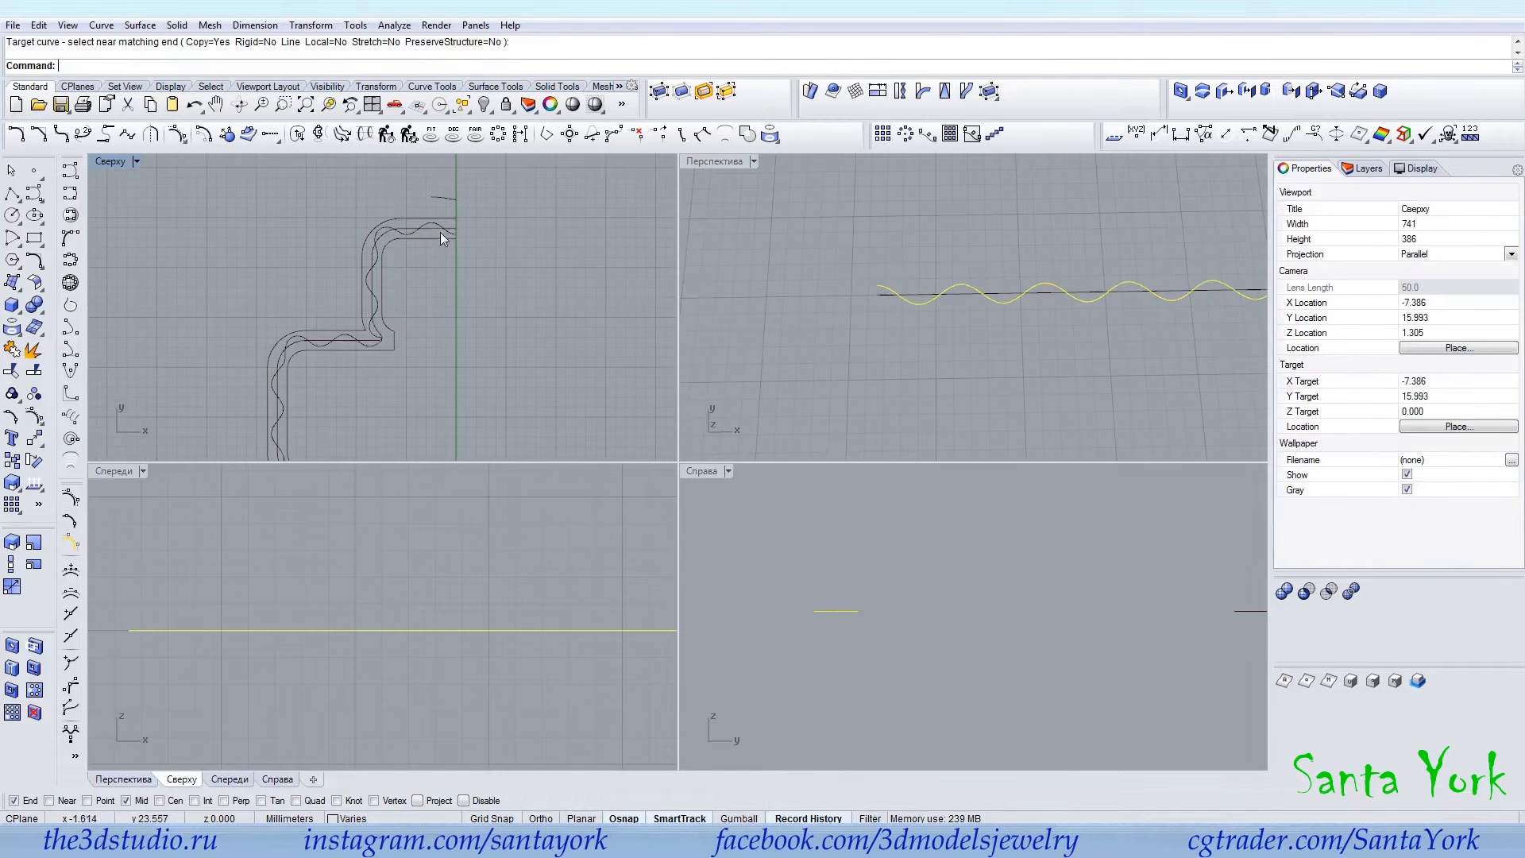
pyautogui.press('Delete')
# Draw a short cutting line across the wave just above the kink at the frame's upper inner corner.
pyautogui.click(407, 235)
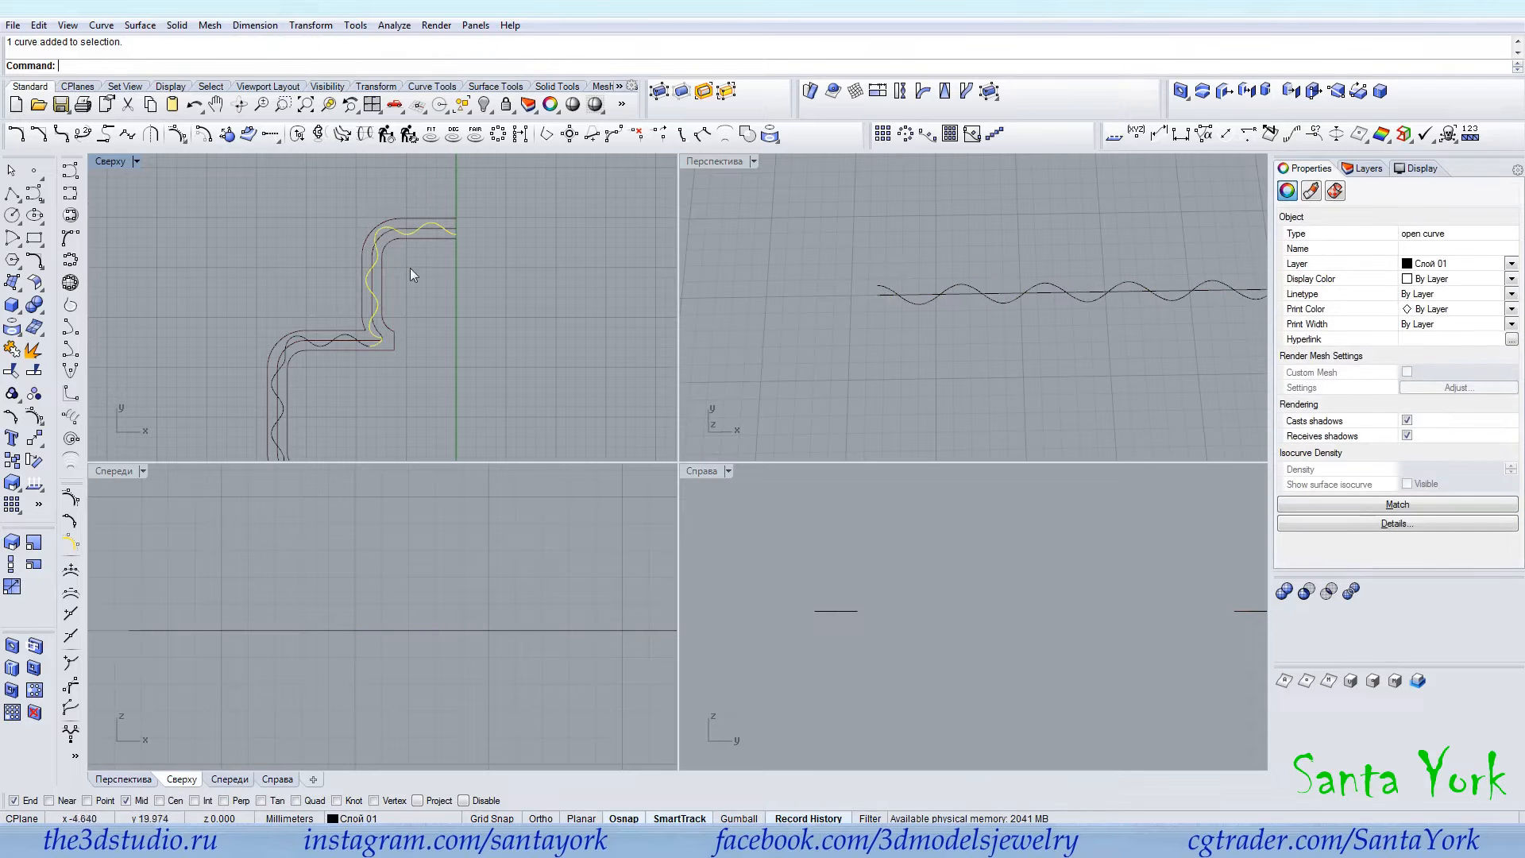
pyautogui.scroll(6, 369, 345)
pyautogui.scroll(2, 428, 323)
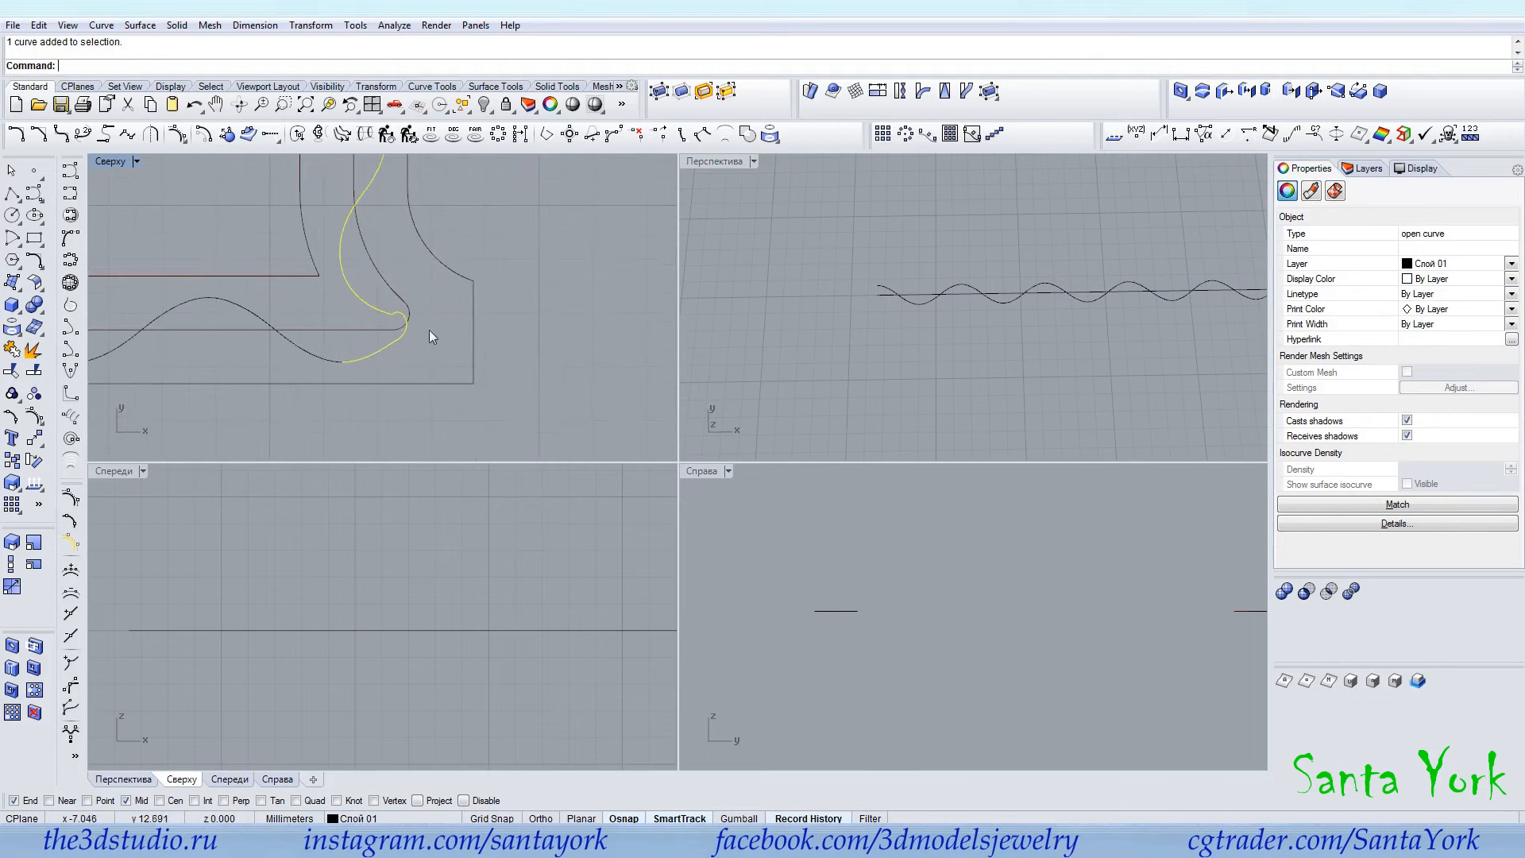
pyautogui.scroll(-2, 481, 327)
pyautogui.moveTo(571, 338); pyautogui.dragTo(622, 340, button='right')
pyautogui.click(393, 346)
pyautogui.scroll(-10, 478, 346)
pyautogui.scroll(5, 486, 345)
pyautogui.click(399, 282)
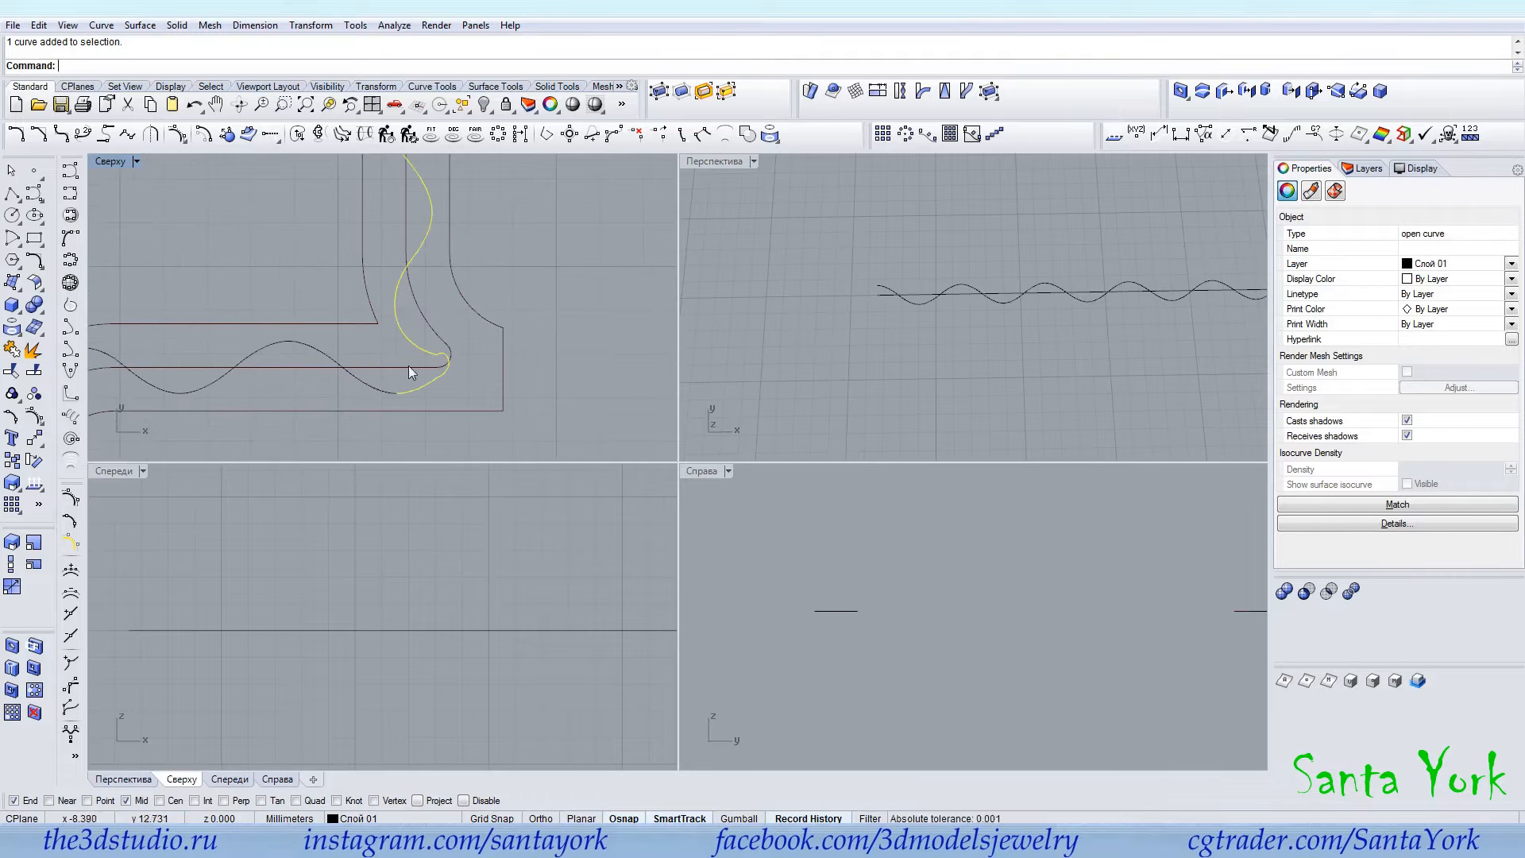
pyautogui.click(12, 216)
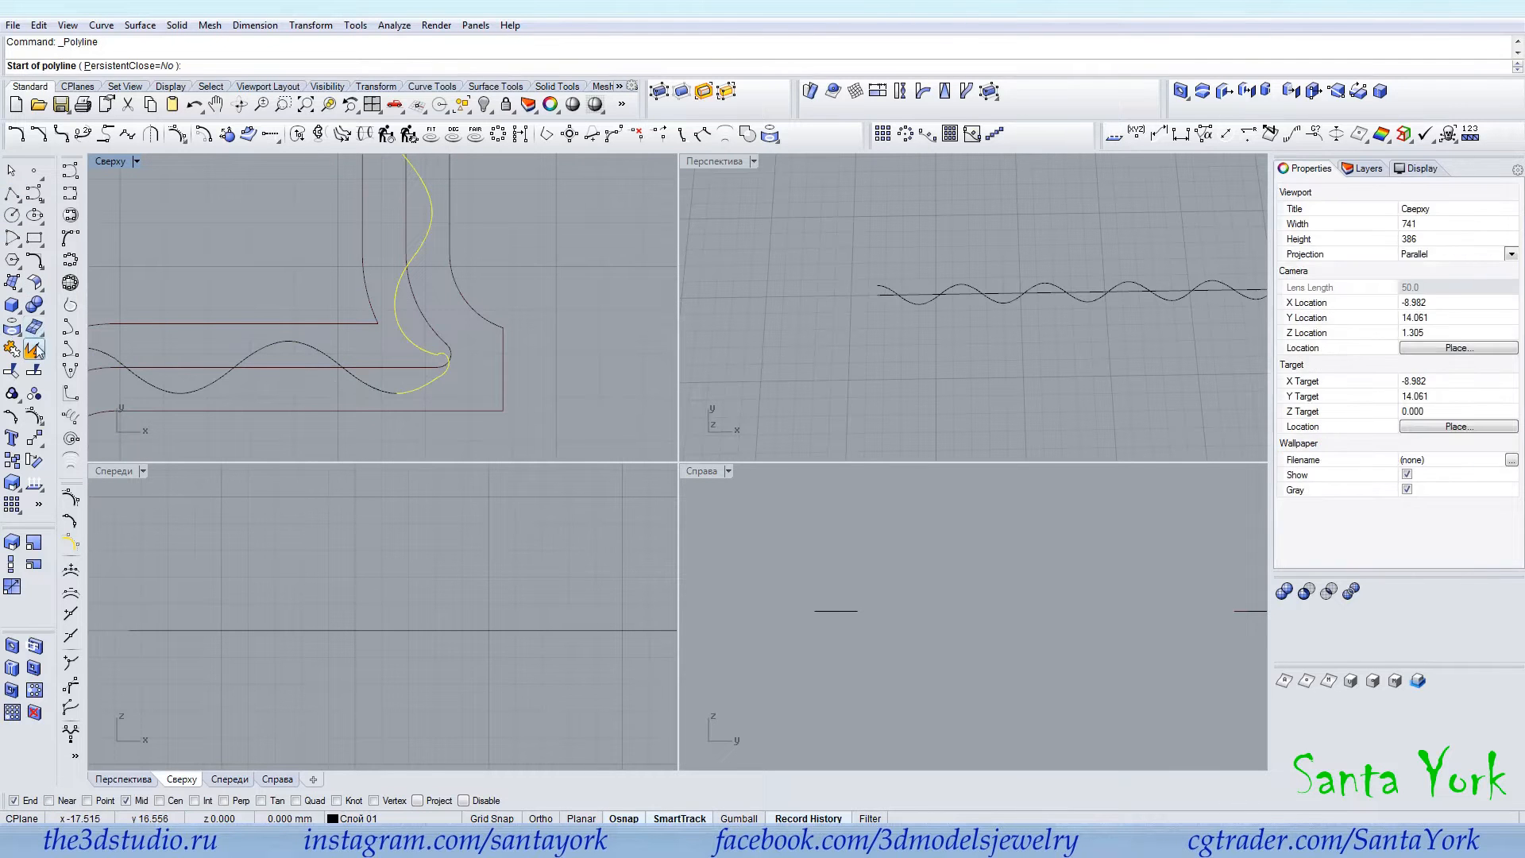
pyautogui.click(406, 339)
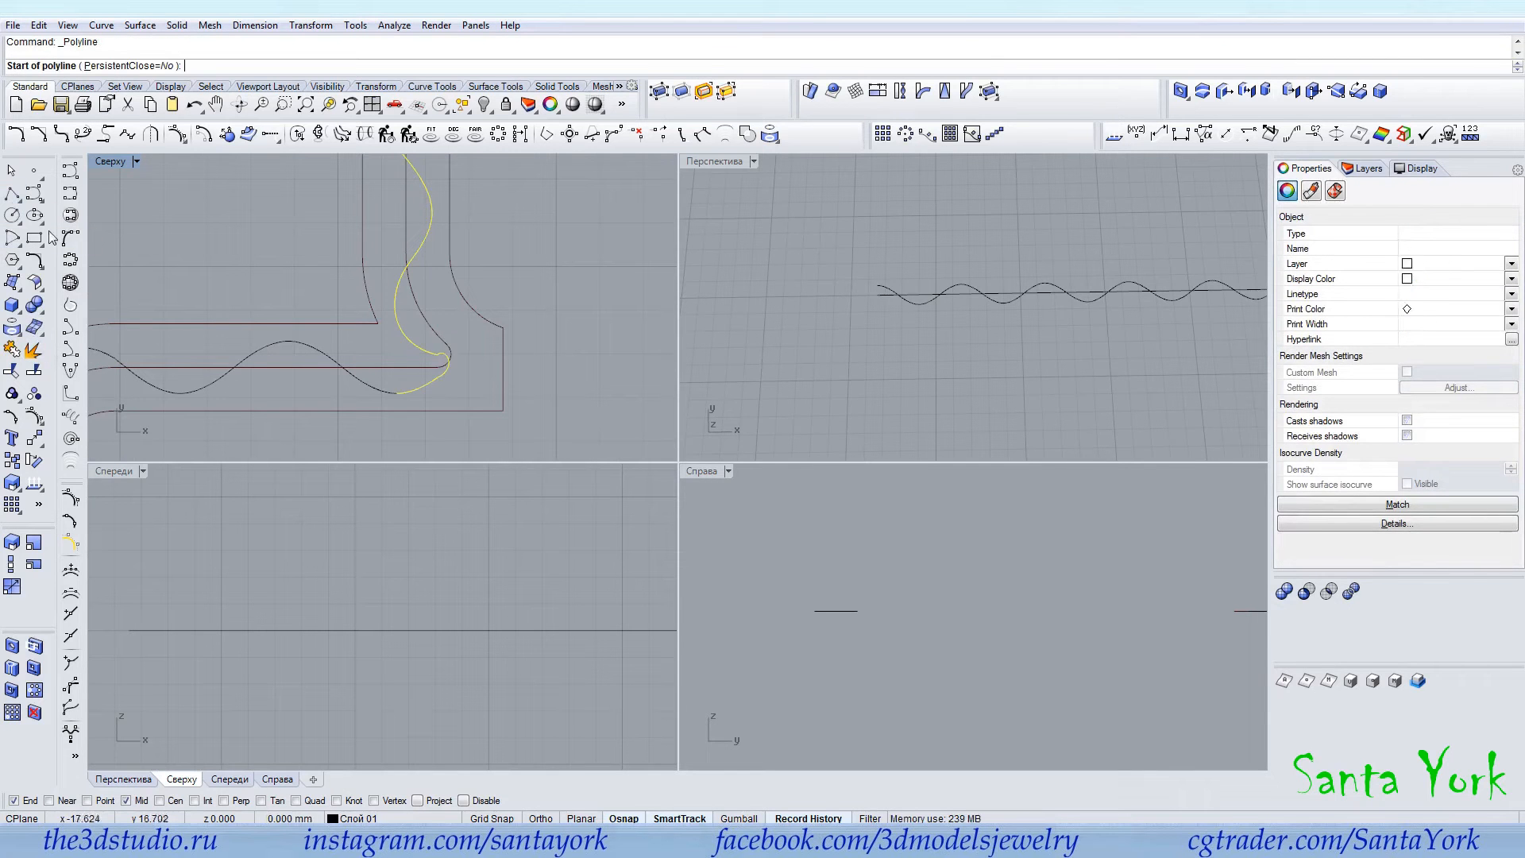
pyautogui.click(12, 194)
pyautogui.click(385, 295)
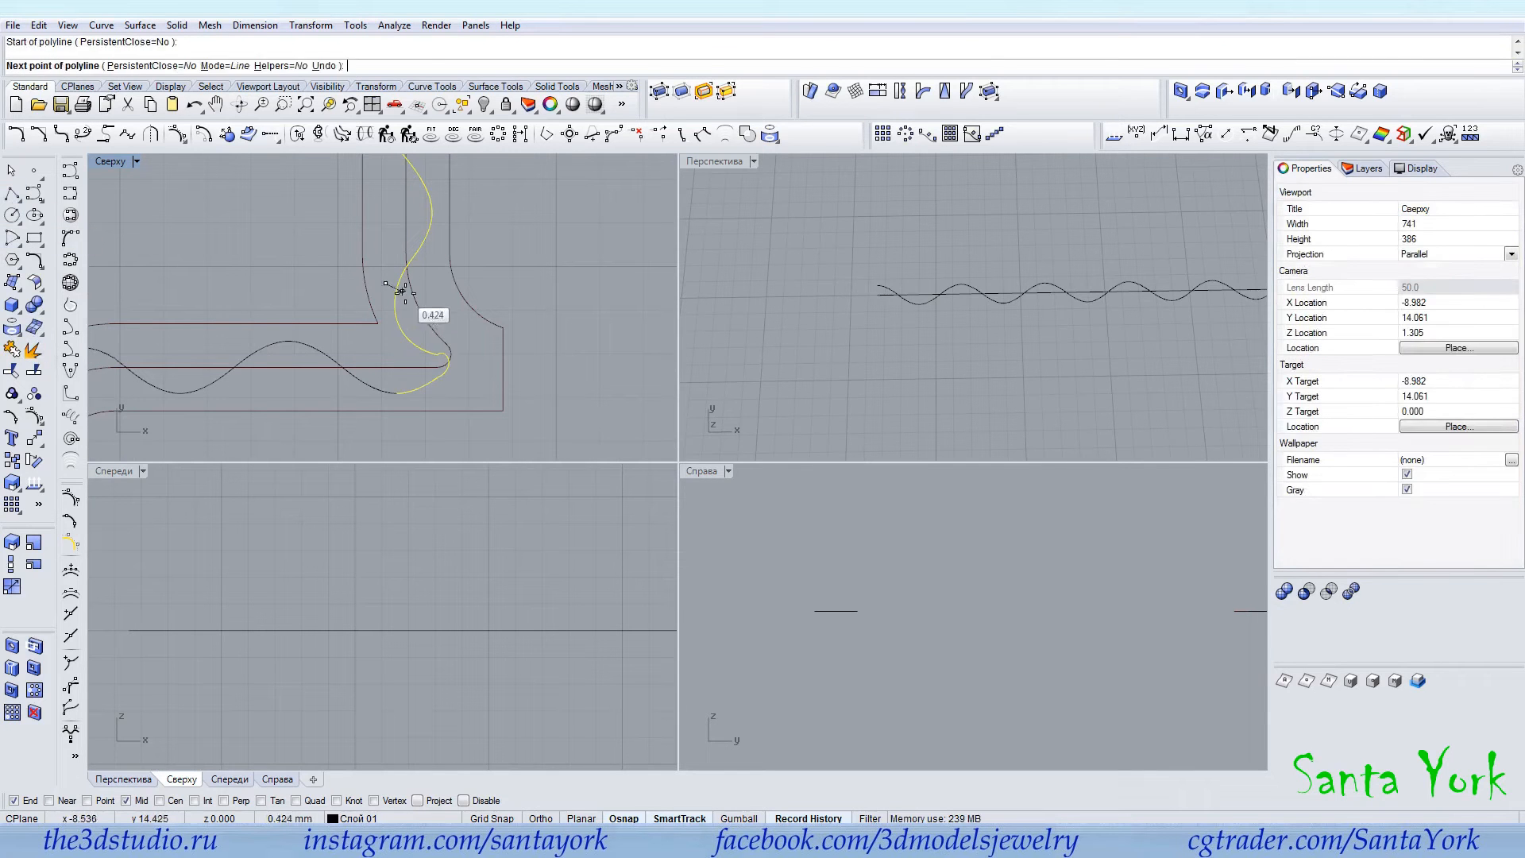
pyautogui.click(416, 315)
pyautogui.rightClick(411, 311)
pyautogui.click(404, 306)
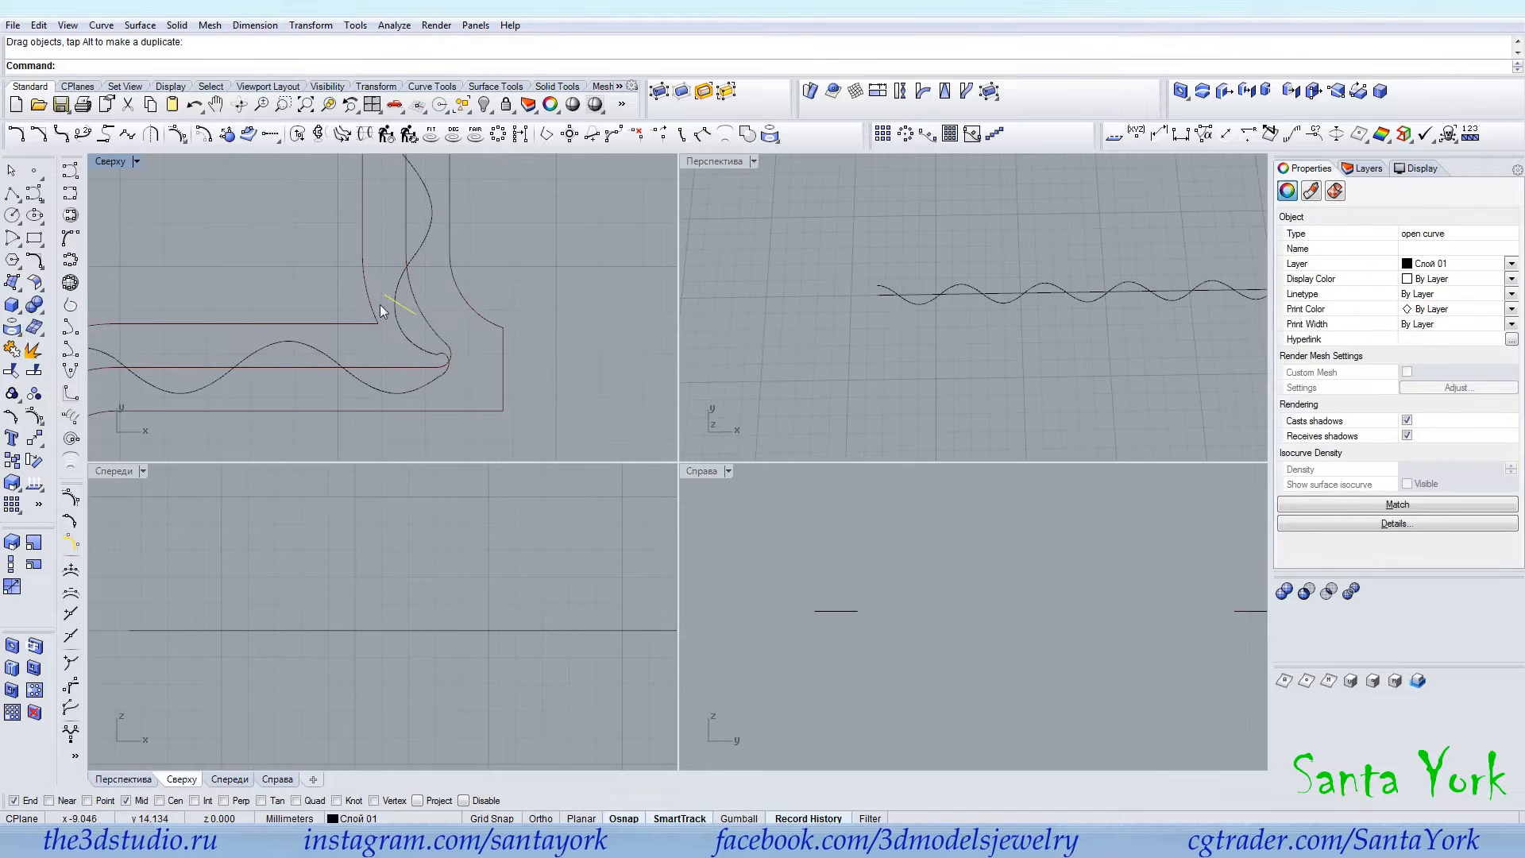
# Trim the kinked part of the wave off at the cutting line and delete the line.
pyautogui.click(12, 393)
pyautogui.click(438, 341)
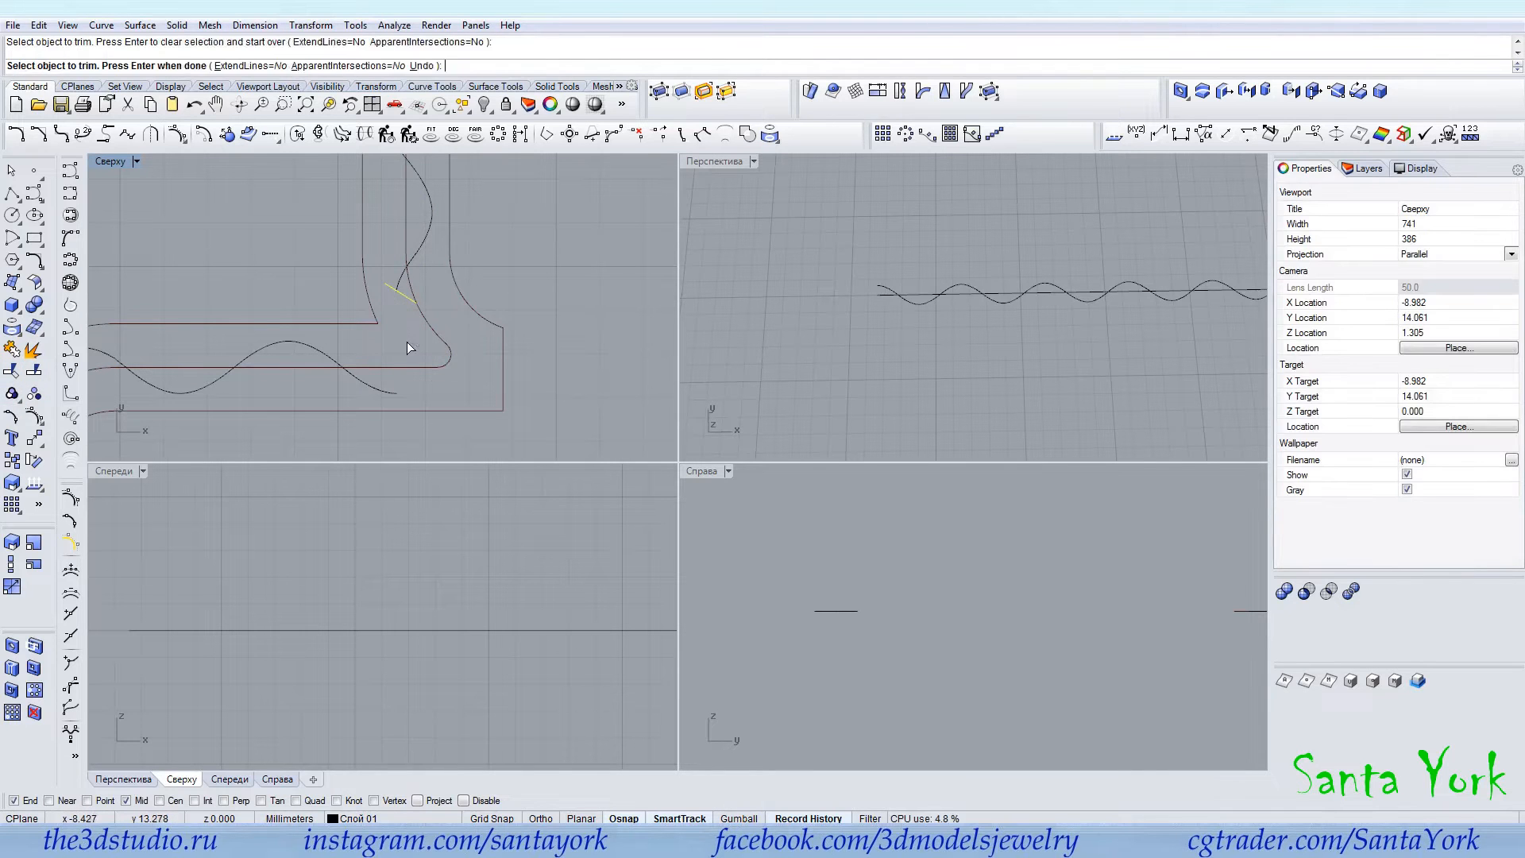
pyautogui.click(403, 299)
pyautogui.press('Delete')
# Limit the object snaps to End and draw an interpolated curve bridging the two wave ends around the upper inner corner.
pyautogui.click(398, 281)
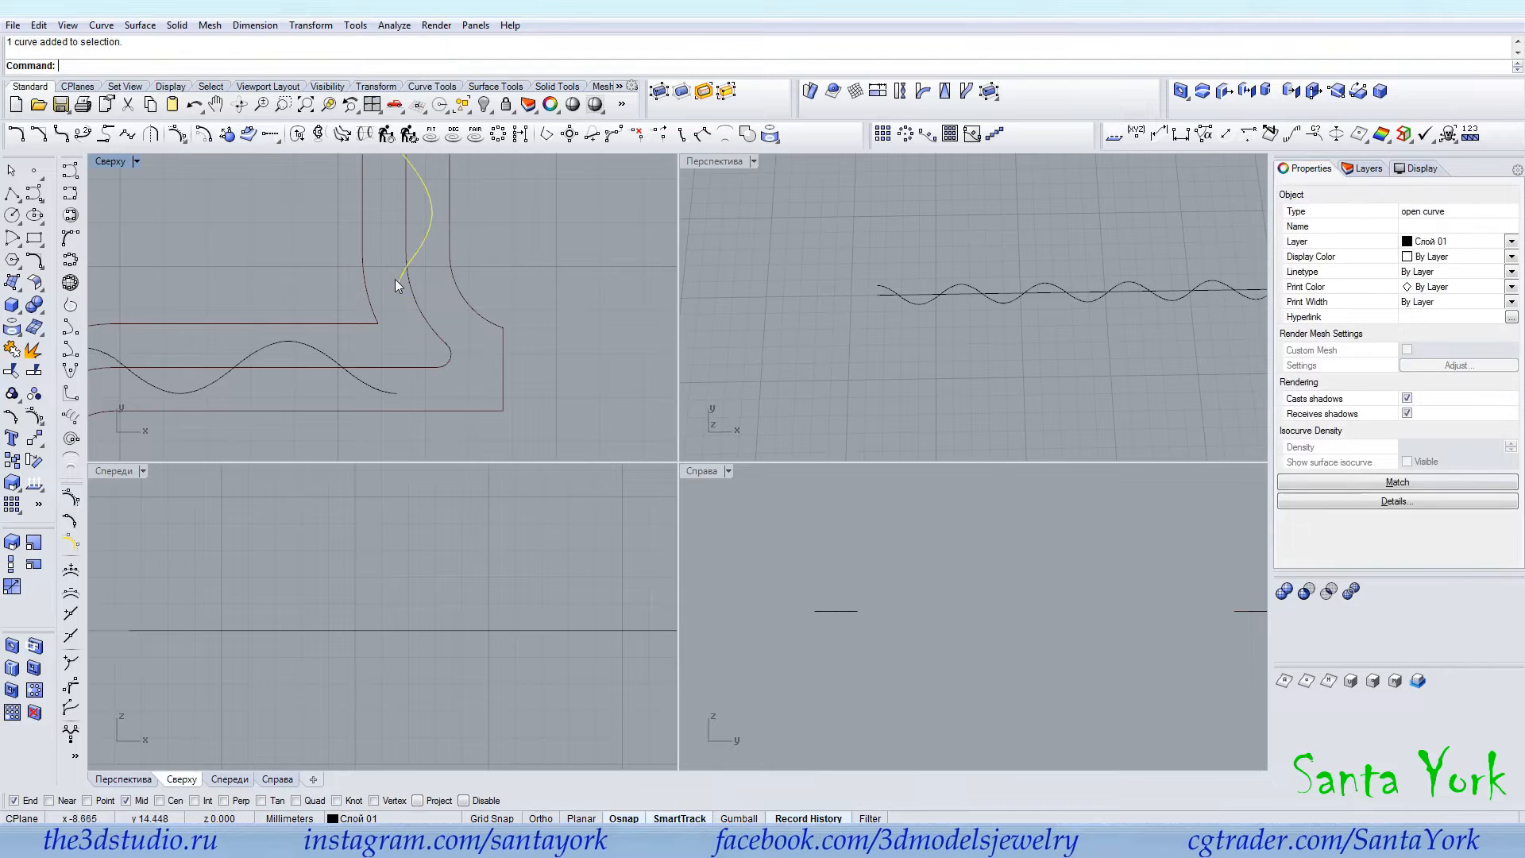
pyautogui.click(71, 193)
pyautogui.click(396, 290)
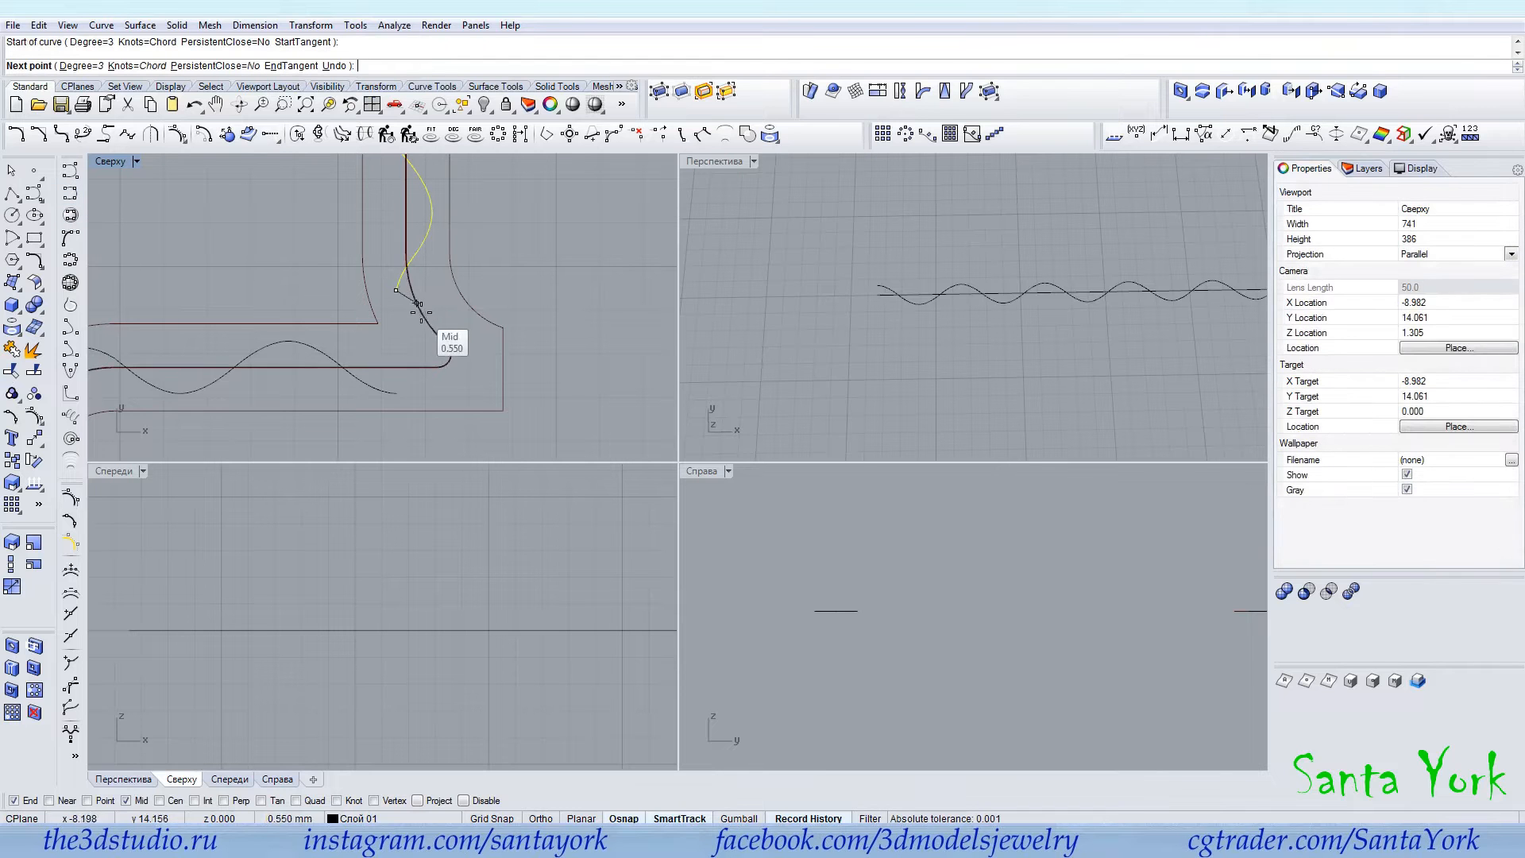
pyautogui.rightClick(27, 804)
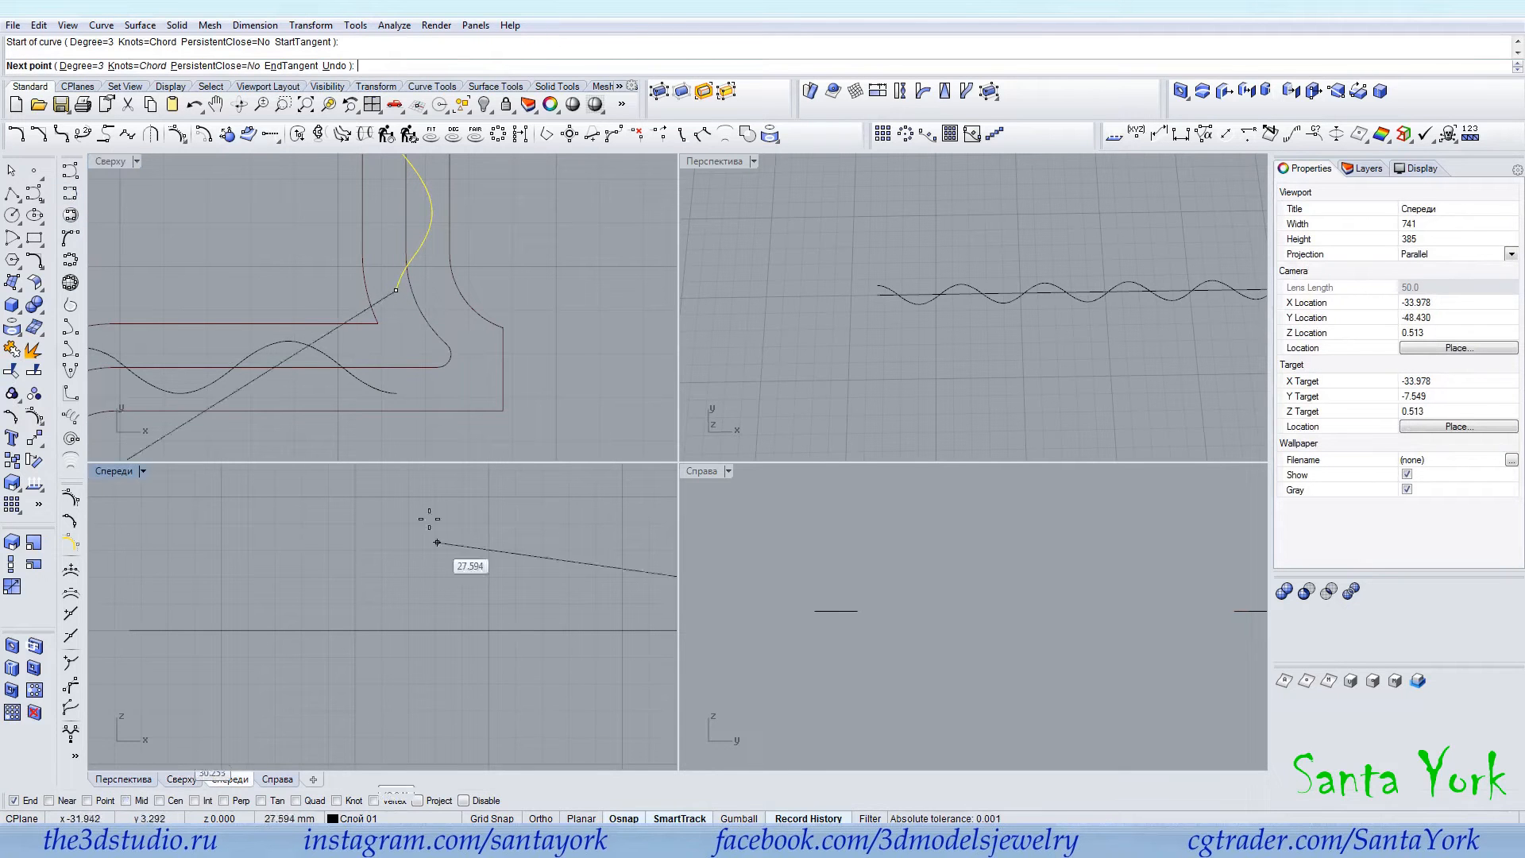
pyautogui.click(404, 309)
pyautogui.click(462, 340)
pyautogui.click(430, 392)
pyautogui.click(397, 393)
pyautogui.rightClick(398, 392)
# Join the bridging curve to the adjoining wave curves and turn on the control points.
pyautogui.click(412, 395)
pyautogui.keyDown('shift'); pyautogui.click(378, 391); pyautogui.keyUp('shift')
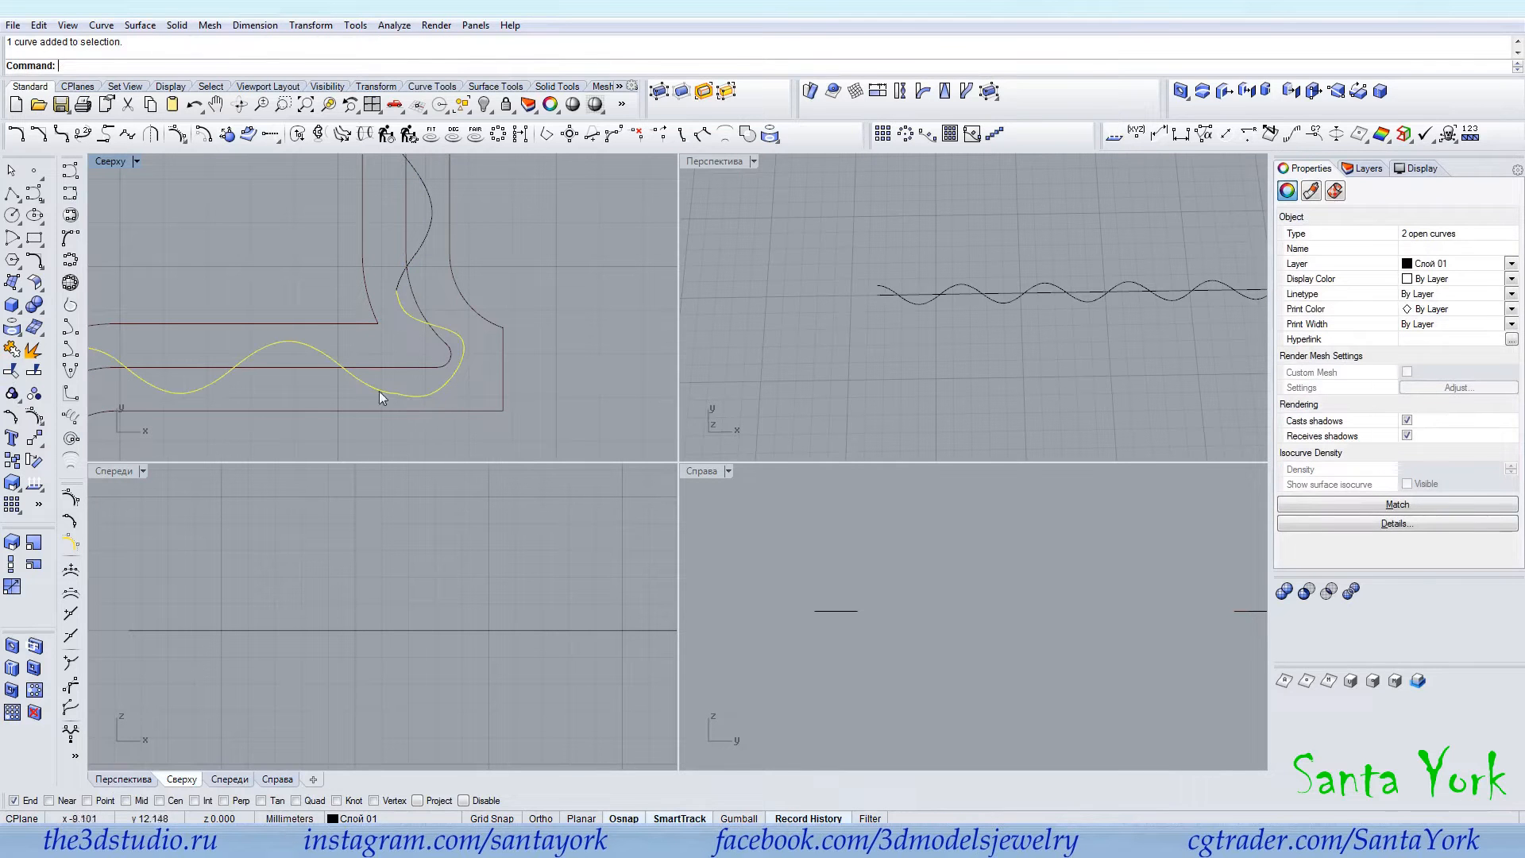
pyautogui.click(18, 344)
pyautogui.click(34, 417)
# Delete the crowded control points at both ends of the bridging bend to smooth its transitions.
pyautogui.scroll(16, 394, 293)
pyautogui.moveTo(393, 292); pyautogui.dragTo(445, 262)
pyautogui.press('Delete')
pyautogui.scroll(-12, 431, 207)
pyautogui.scroll(9, 416, 391)
pyautogui.moveTo(388, 388); pyautogui.dragTo(487, 333)
pyautogui.press('Delete')
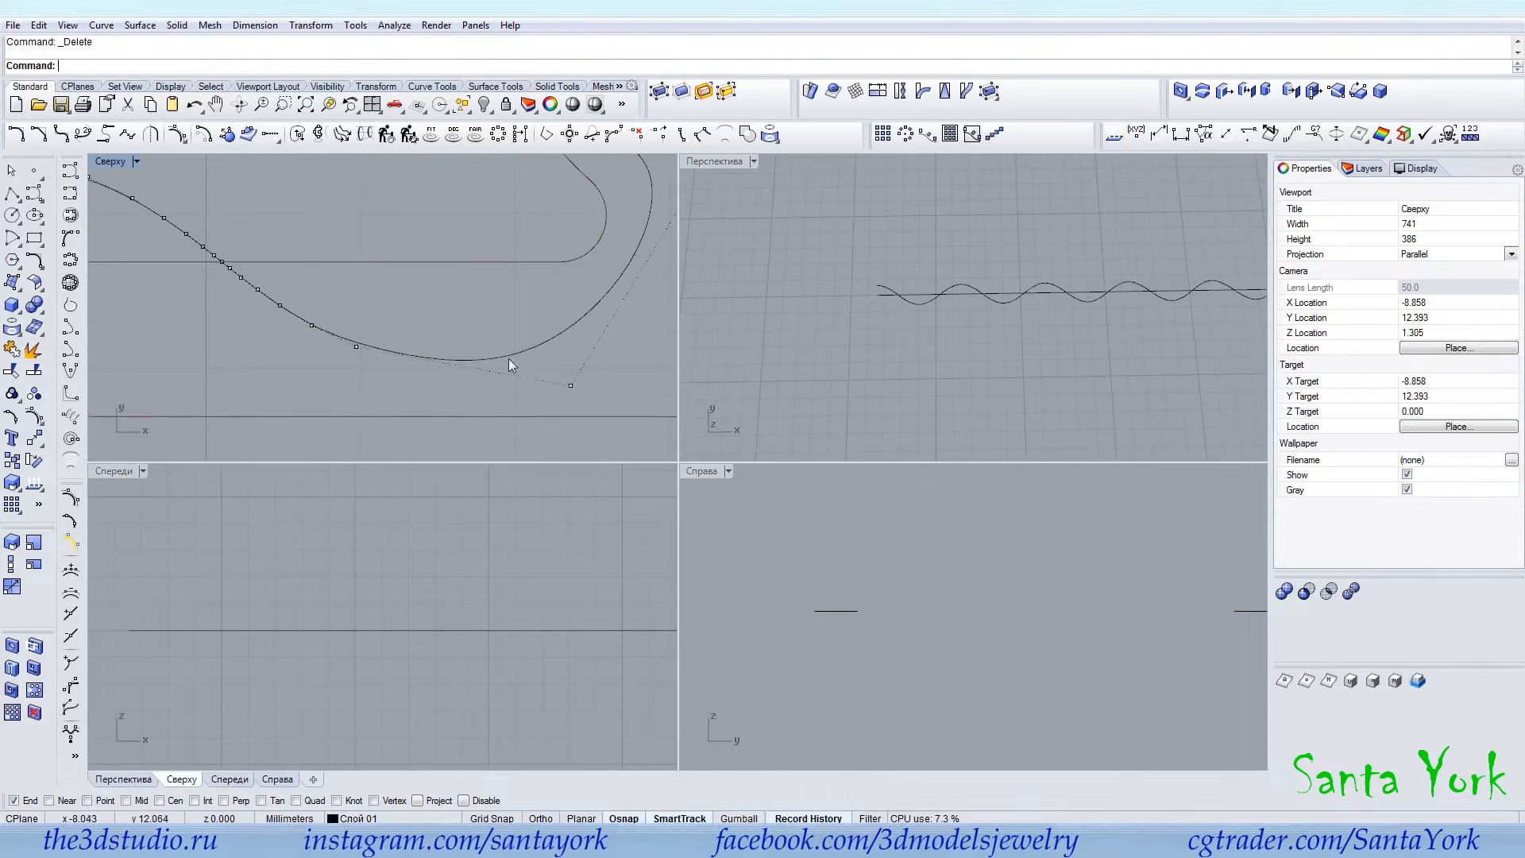
# Reshape the bend by moving its lower control point outward, and hide the frame's centreline curve.
pyautogui.moveTo(572, 387); pyautogui.dragTo(612, 375)
pyautogui.scroll(-5, 453, 302)
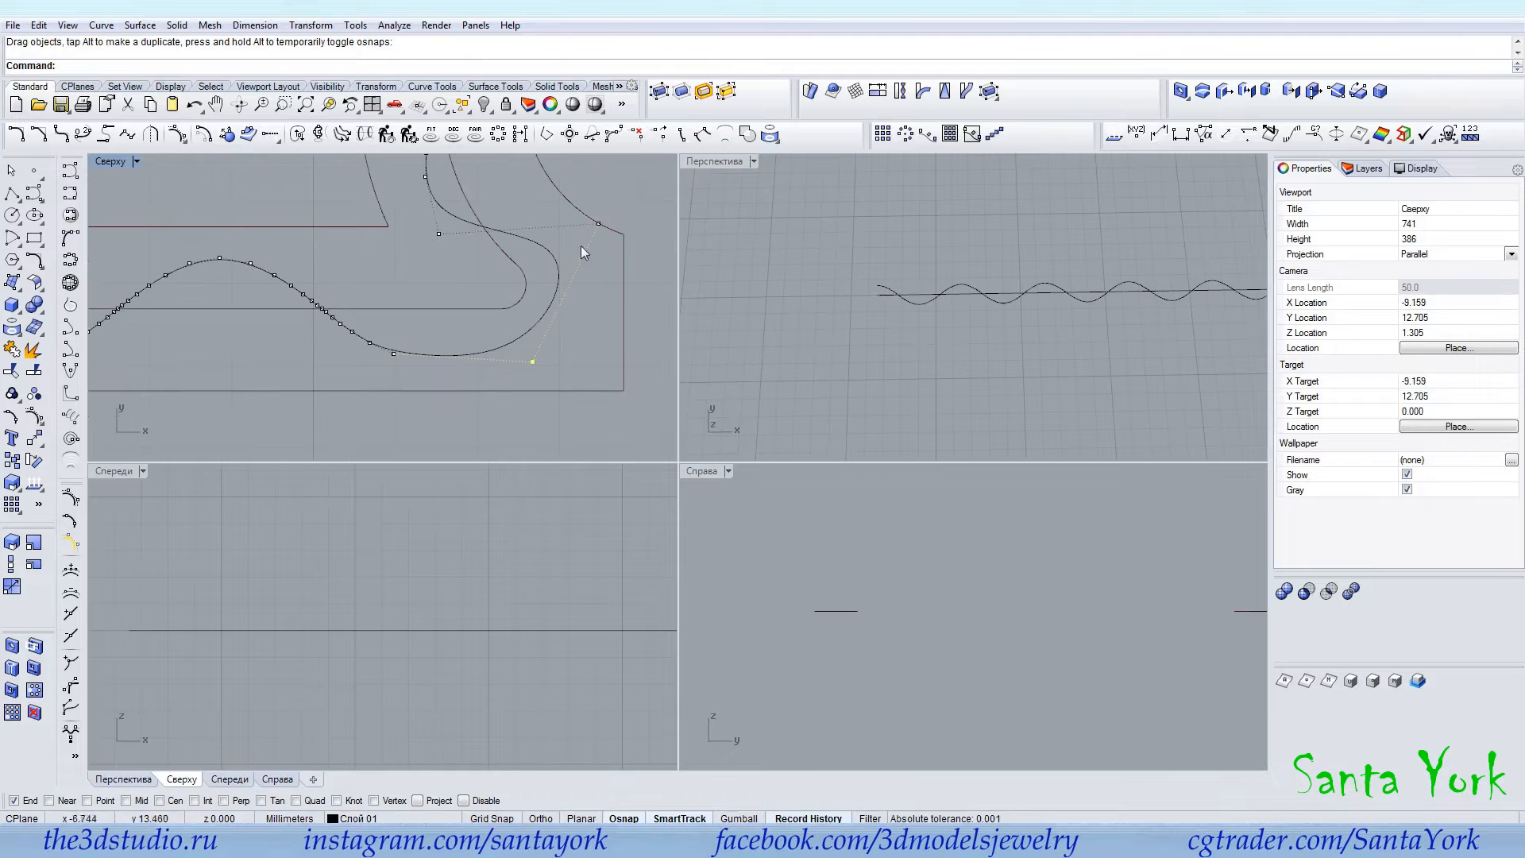
pyautogui.click(513, 261)
pyautogui.click(484, 105)
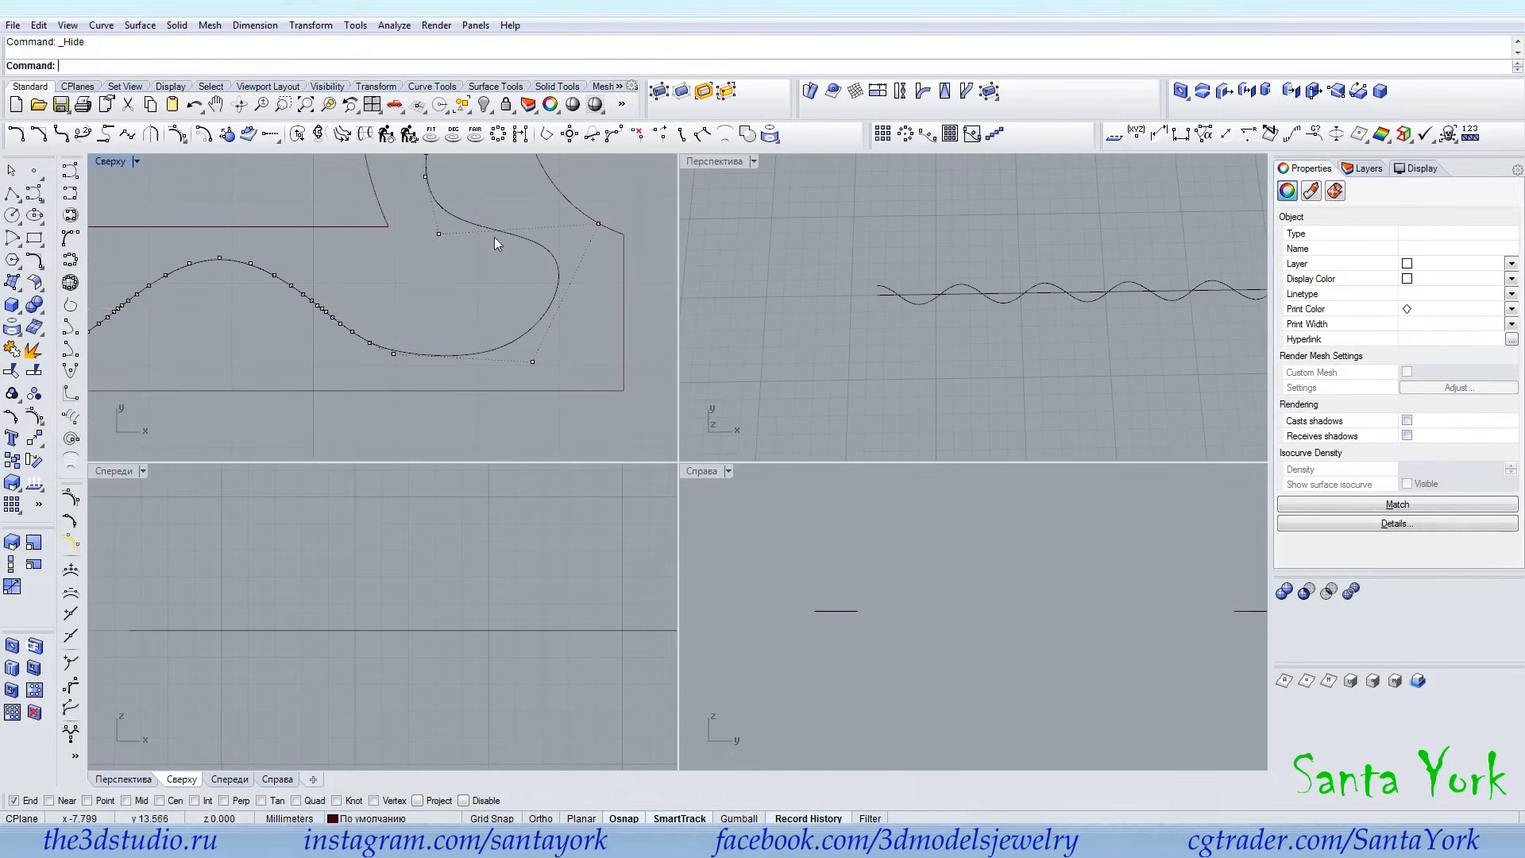
# Smooth the wave's kinks at the frame's lower inner corner by deleting the clustered control points there.
pyautogui.scroll(-12, 543, 306)
pyautogui.scroll(-12, 376, 235)
pyautogui.scroll(4, 411, 336)
pyautogui.scroll(10, 460, 305)
pyautogui.moveTo(429, 344); pyautogui.dragTo(526, 278, button='right')
pyautogui.scroll(5, 485, 334)
pyautogui.click(488, 359)
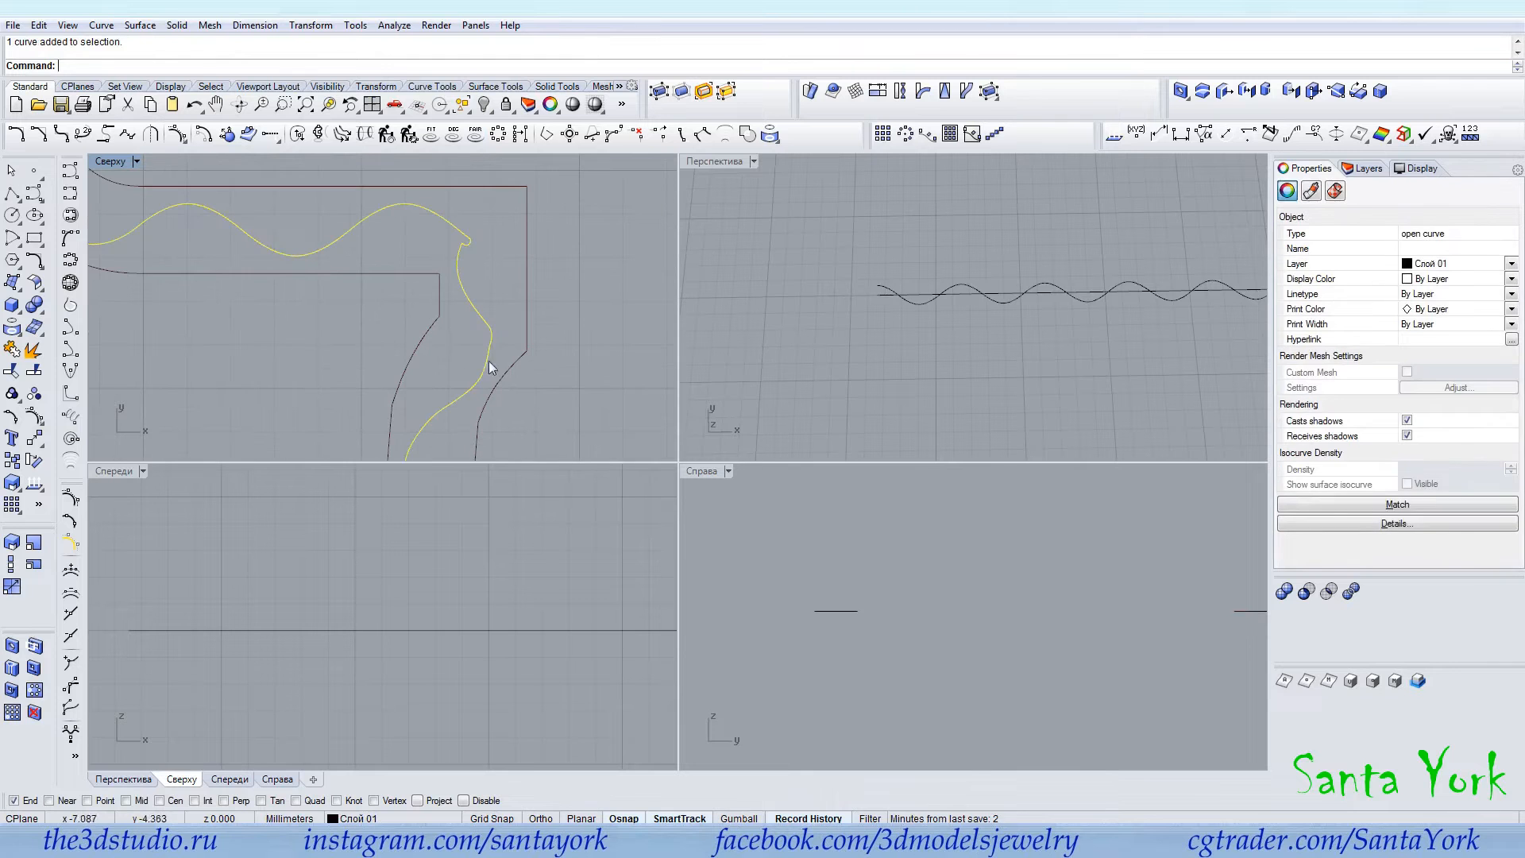
pyautogui.click(32, 373)
pyautogui.scroll(2, 458, 257)
pyautogui.moveTo(509, 224); pyautogui.dragTo(523, 208)
pyautogui.press('Delete')
pyautogui.moveTo(459, 273); pyautogui.dragTo(490, 181)
pyautogui.press('Delete')
pyautogui.scroll(8, 517, 357)
pyautogui.click(505, 402)
pyautogui.click(572, 440)
# Join the two wave pieces that meet at the frame's bottom rounded corner.
pyautogui.scroll(-12, 522, 364)
pyautogui.moveTo(523, 364)
pyautogui.mouseDown(button='right')
pyautogui.moveTo(562, 248)
pyautogui.moveTo(302, 286)
pyautogui.moveTo(355, 343)
pyautogui.mouseUp(button='right')
pyautogui.click(355, 335)
pyautogui.scroll(-6, 400, 373)
pyautogui.scroll(12, 374, 357)
pyautogui.keyDown('shift'); pyautogui.click(365, 355); pyautogui.keyUp('shift')
pyautogui.click(16, 347)
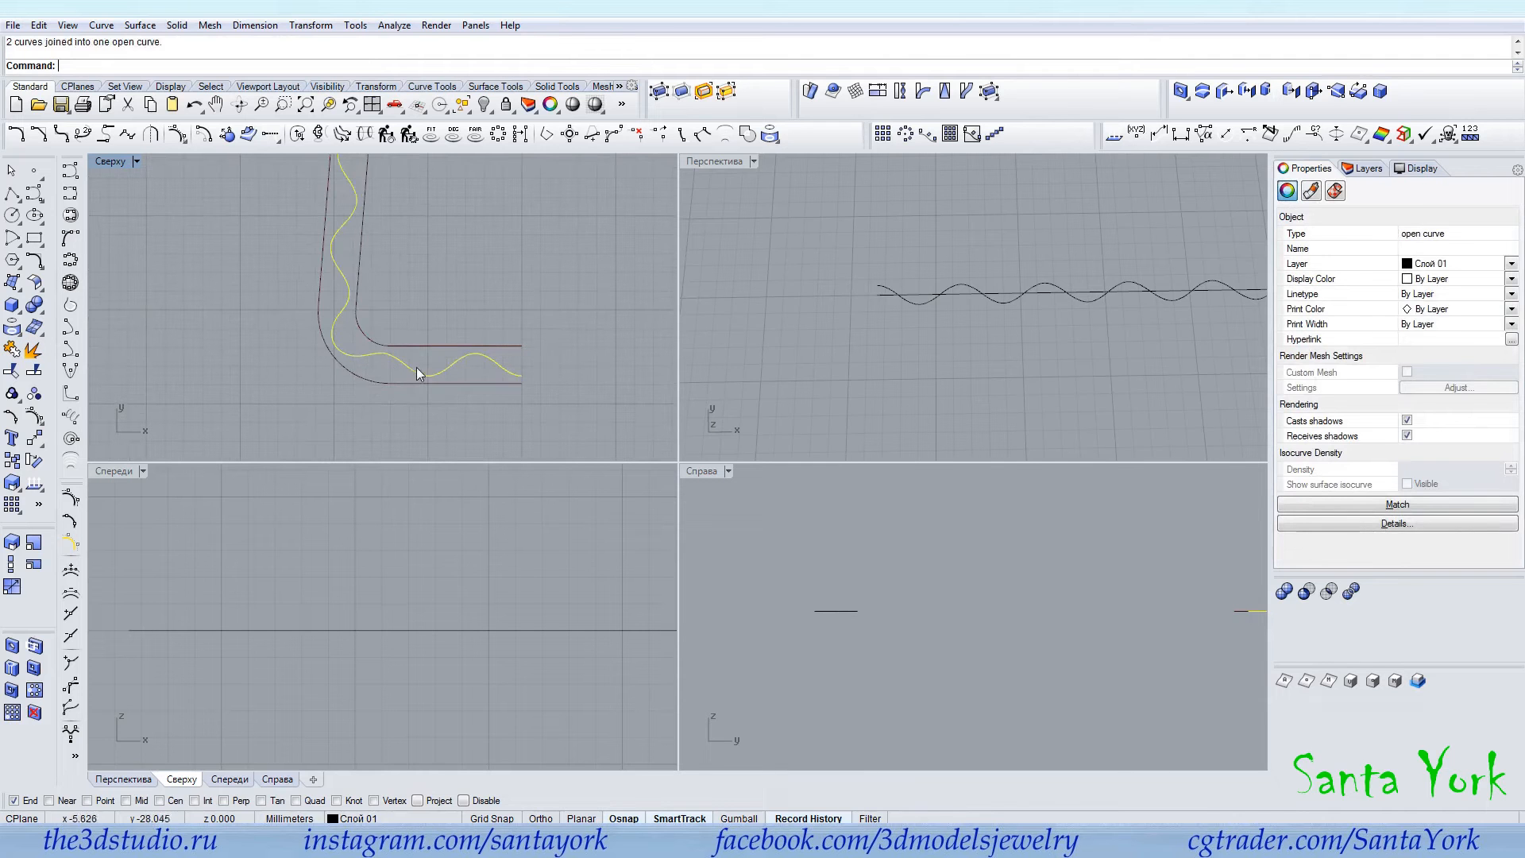
# Join the remaining wave pieces further up the frame into one continuous curve.
pyautogui.scroll(-12, 387, 371)
pyautogui.scroll(8, 386, 327)
pyautogui.keyDown('shift'); pyautogui.click(377, 330); pyautogui.keyUp('shift')
pyautogui.click(15, 347)
pyautogui.scroll(8, 385, 226)
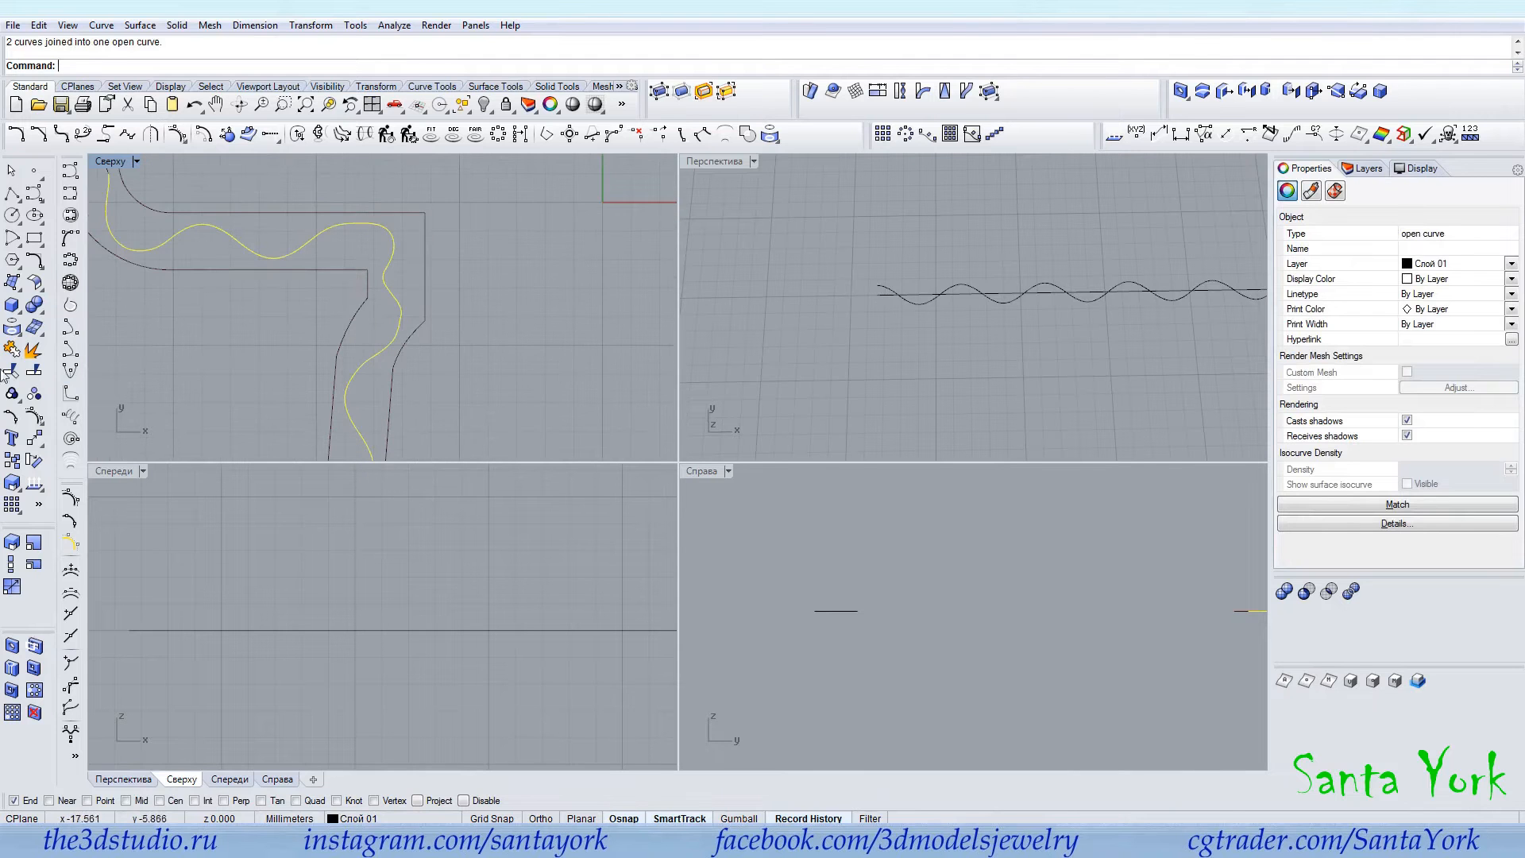
pyautogui.scroll(-3, 211, 330)
pyautogui.keyDown('shift'); pyautogui.click(167, 314); pyautogui.keyUp('shift')
pyautogui.scroll(-12, 225, 379)
pyautogui.rightClick(232, 386)
# Rebuild the joined wave curve with 86 points and degree 3.
pyautogui.click(318, 289)
pyautogui.click(269, 274)
pyautogui.click(498, 133)
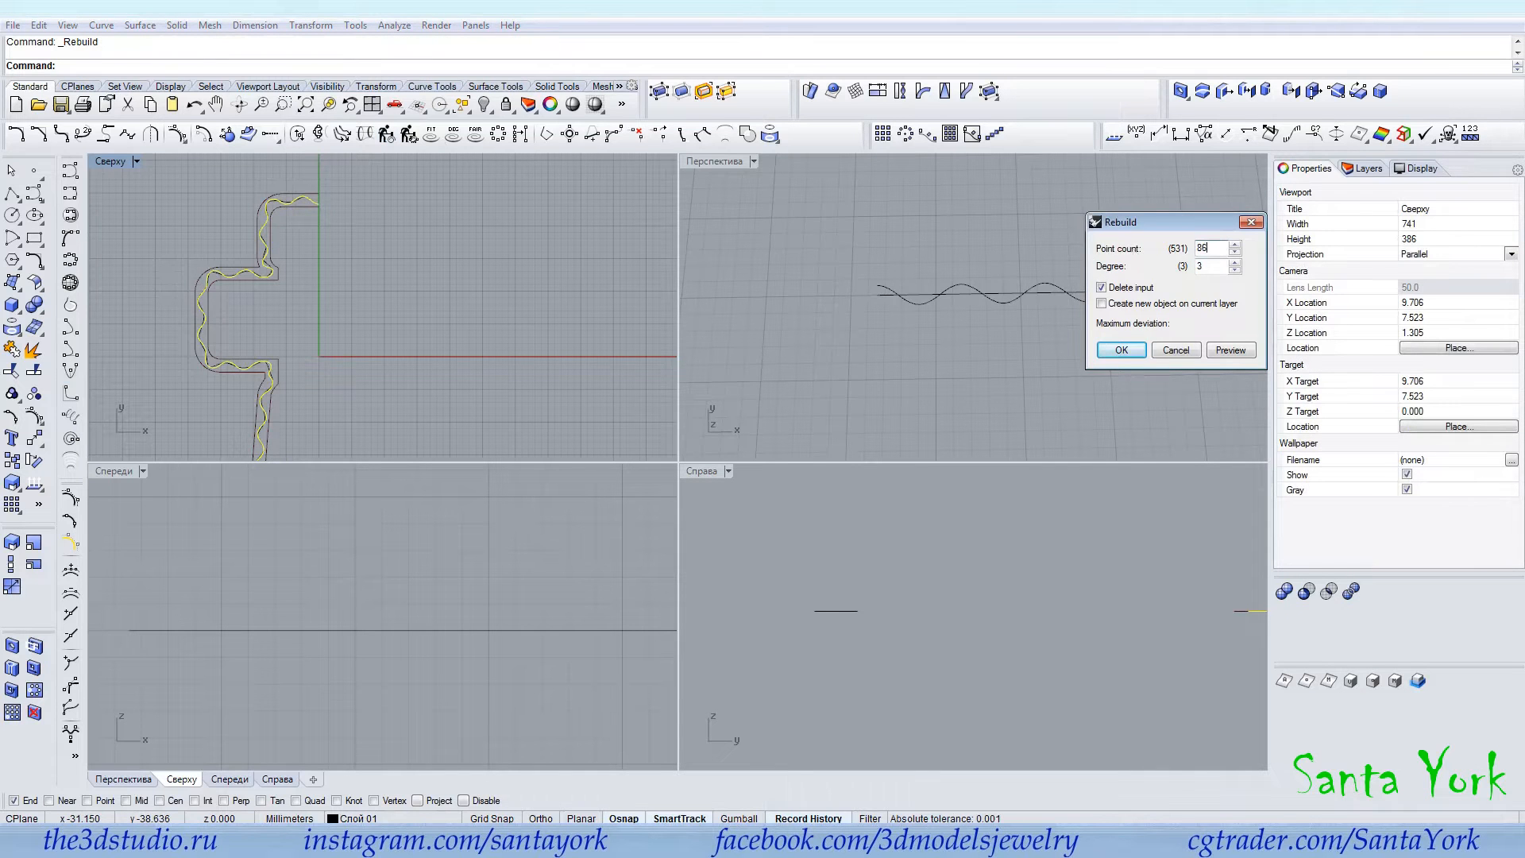
pyautogui.write('86')
pyautogui.press('Return')
# Turn on the rebuilt wave's control points and reposition those around the lower inner corner, enlarging the top view.
pyautogui.scroll(5, 337, 312)
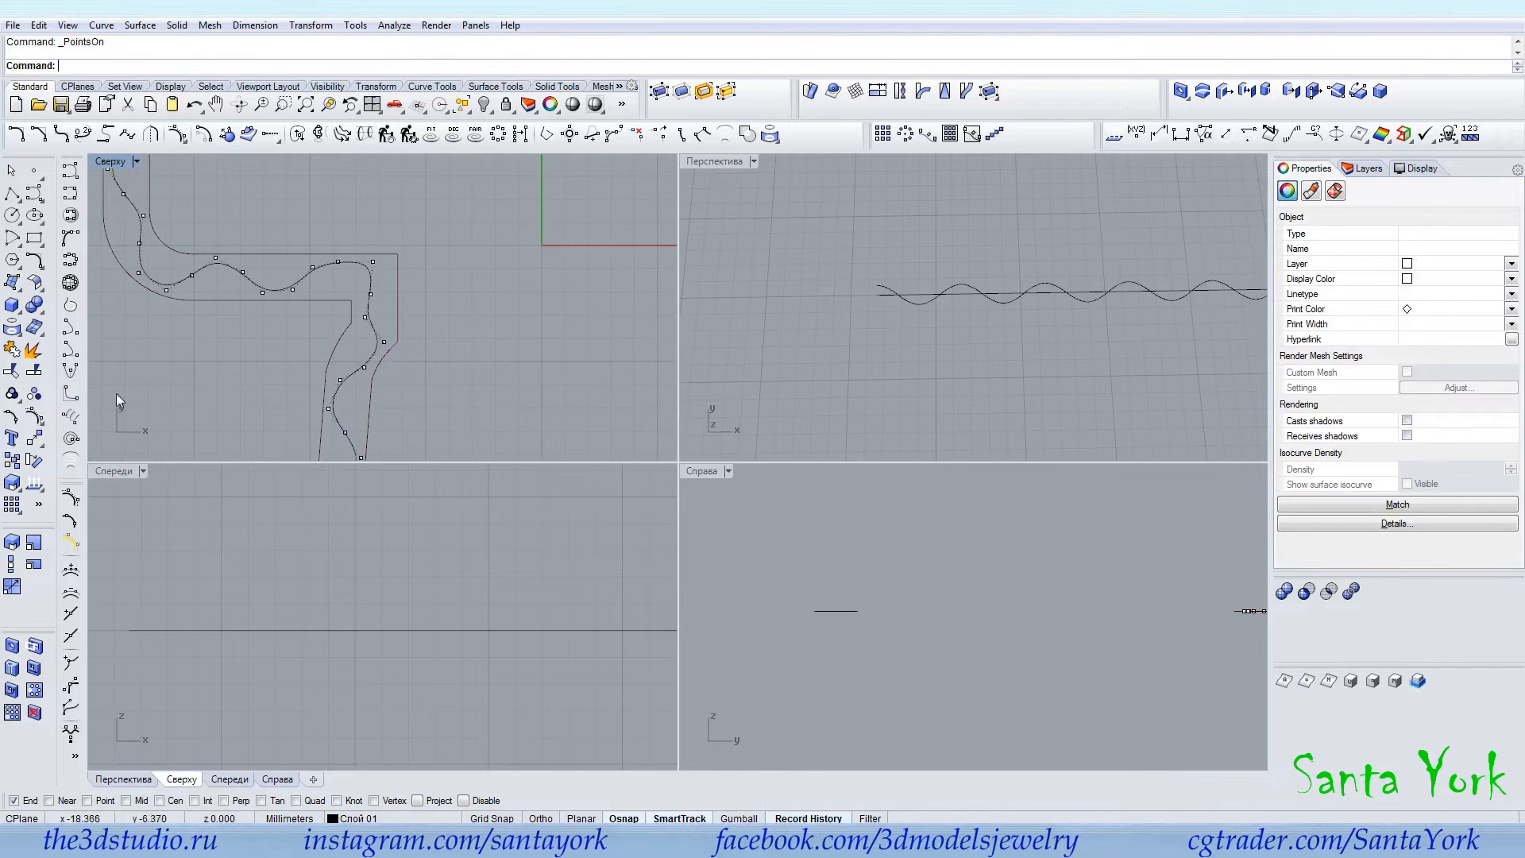
pyautogui.scroll(5, 364, 347)
pyautogui.moveTo(408, 337)
pyautogui.mouseDown()
pyautogui.moveTo(370, 331)
pyautogui.moveTo(401, 335)
pyautogui.mouseUp()
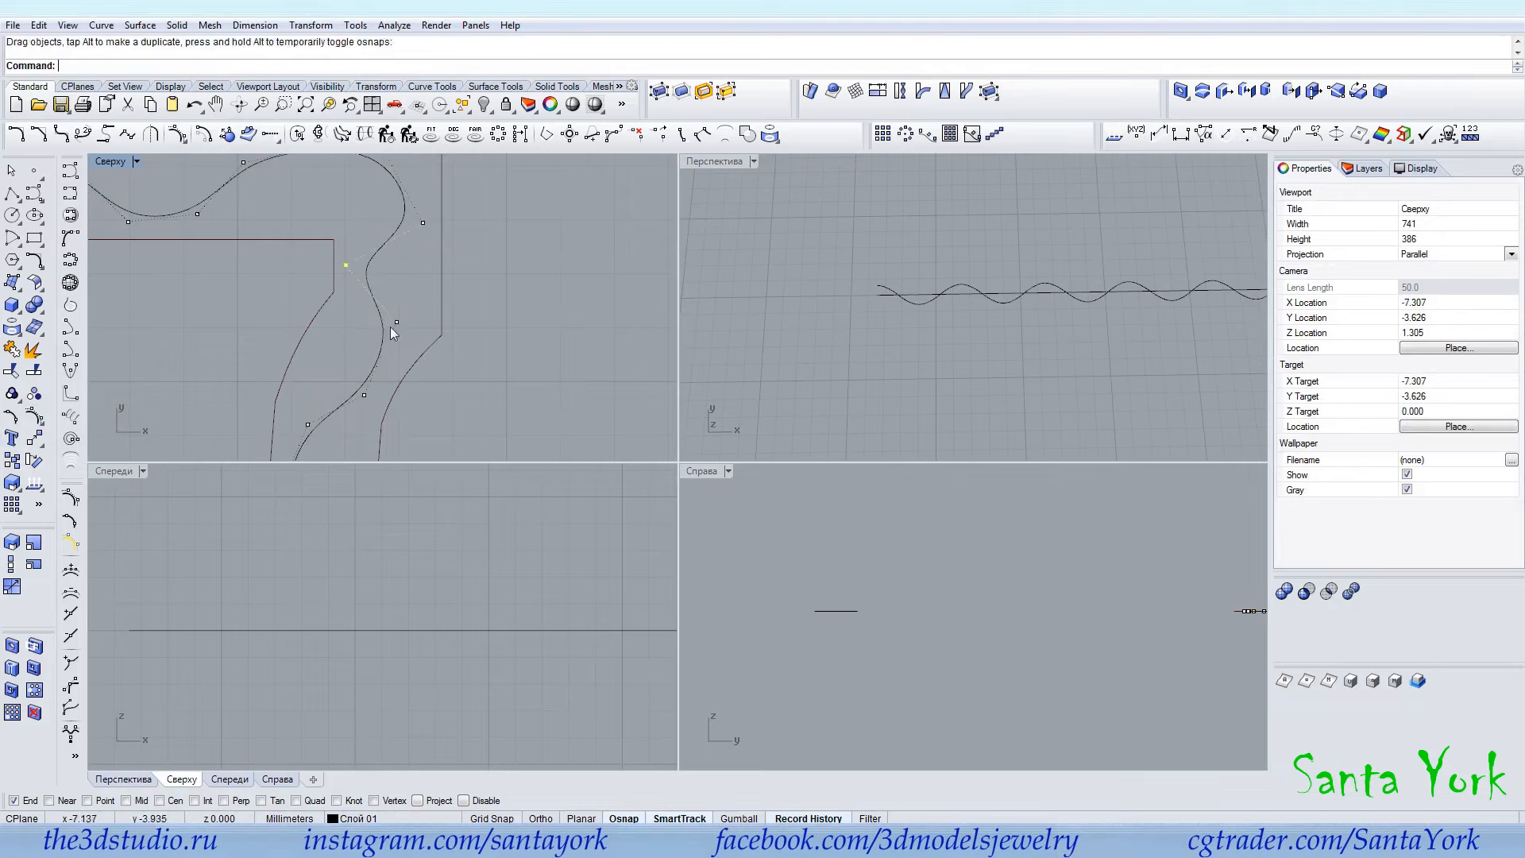
pyautogui.hotkey('ctrl', 'm')
pyautogui.click(819, 381)
pyautogui.moveTo(875, 374); pyautogui.dragTo(881, 359)
pyautogui.moveTo(637, 225); pyautogui.dragTo(681, 225)
pyautogui.moveTo(516, 252); pyautogui.dragTo(595, 253)
pyautogui.moveTo(284, 371); pyautogui.dragTo(306, 370)
# Even out the wave along the frame's protruding middle section by moving its control points.
pyautogui.scroll(-2, 651, 318)
pyautogui.moveTo(839, 254); pyautogui.dragTo(828, 258)
pyautogui.moveTo(823, 274); pyautogui.dragTo(814, 390, button='right')
pyautogui.scroll(2, 715, 397)
pyautogui.moveTo(707, 411); pyautogui.dragTo(706, 425)
pyautogui.moveTo(763, 592); pyautogui.dragTo(746, 418, button='right')
pyautogui.click(746, 421)
pyautogui.scroll(-6, 746, 421)
pyautogui.moveTo(610, 337); pyautogui.dragTo(620, 321)
pyautogui.moveTo(560, 287); pyautogui.dragTo(573, 281)
pyautogui.scroll(4, 493, 257)
pyautogui.moveTo(492, 257); pyautogui.dragTo(511, 260)
# Move the control points of the wave's upper stretch to even out its bends between the frame outlines.
pyautogui.scroll(-2, 405, 349)
pyautogui.moveTo(738, 215); pyautogui.dragTo(695, 451, button='right')
pyautogui.moveTo(691, 274); pyautogui.dragTo(675, 493, button='right')
pyautogui.moveTo(618, 399); pyautogui.dragTo(624, 409)
pyautogui.moveTo(678, 477); pyautogui.dragTo(665, 462)
pyautogui.scroll(-10, 644, 474)
pyautogui.scroll(11, 838, 306)
pyautogui.moveTo(784, 351)
pyautogui.mouseDown()
pyautogui.moveTo(821, 352)
pyautogui.moveTo(782, 351)
pyautogui.mouseUp()
pyautogui.scroll(-8, 830, 254)
pyautogui.scroll(10, 780, 436)
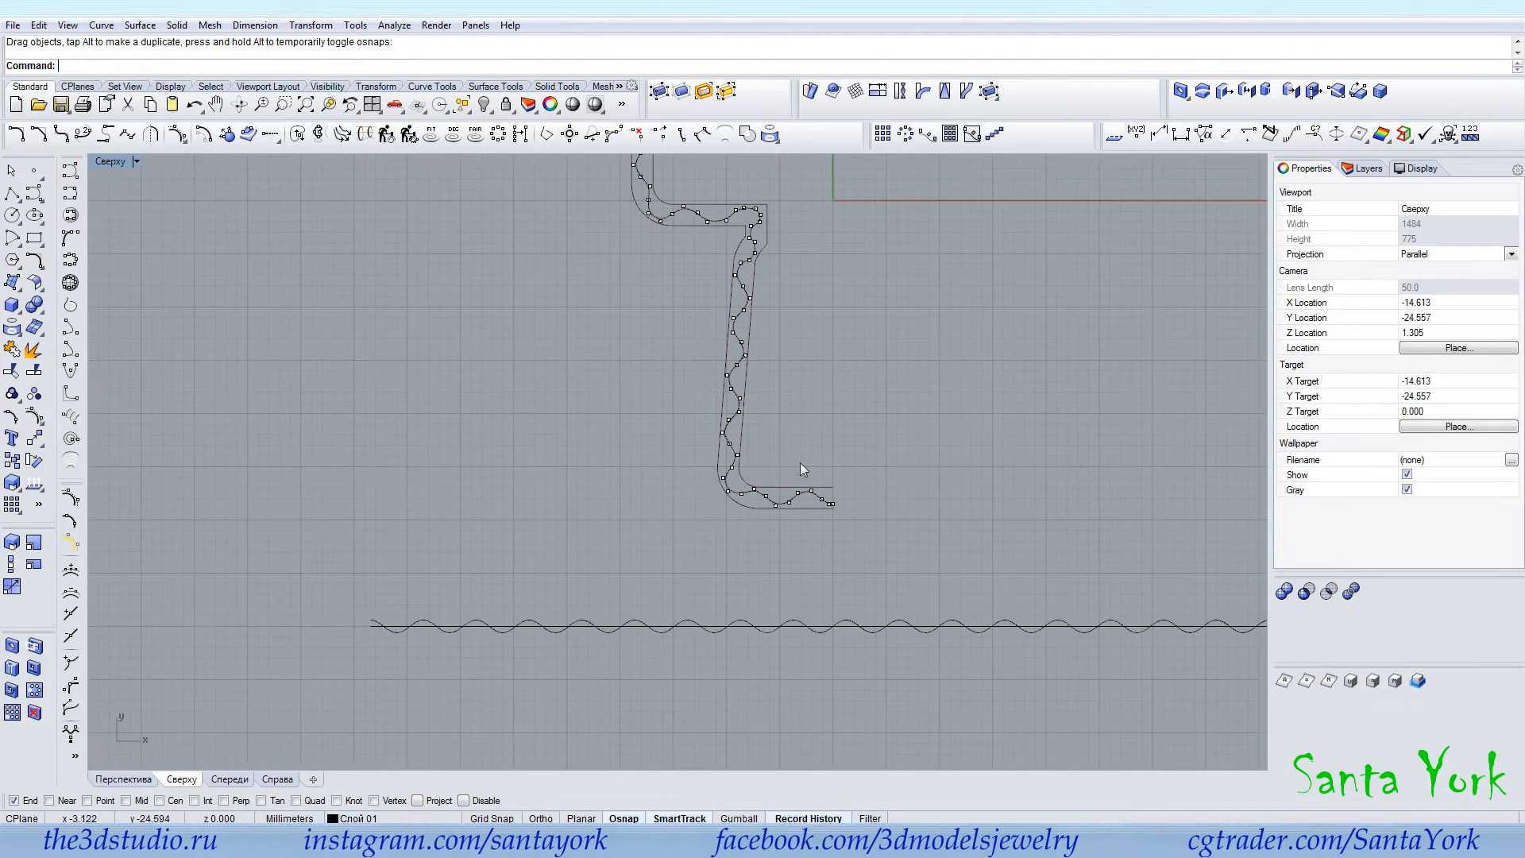
# Adjust the wave near its bottom end and turn off its control points.
pyautogui.press('F10')
pyautogui.moveTo(821, 535)
pyautogui.mouseDown()
pyautogui.moveTo(895, 536)
pyautogui.moveTo(811, 539)
pyautogui.mouseUp()
pyautogui.scroll(4, 832, 536)
pyautogui.scroll(-3, 813, 545)
# Offset the finished wave curve by 0.2 mm on both sides.
pyautogui.click(826, 503)
pyautogui.scroll(-4, 601, 560)
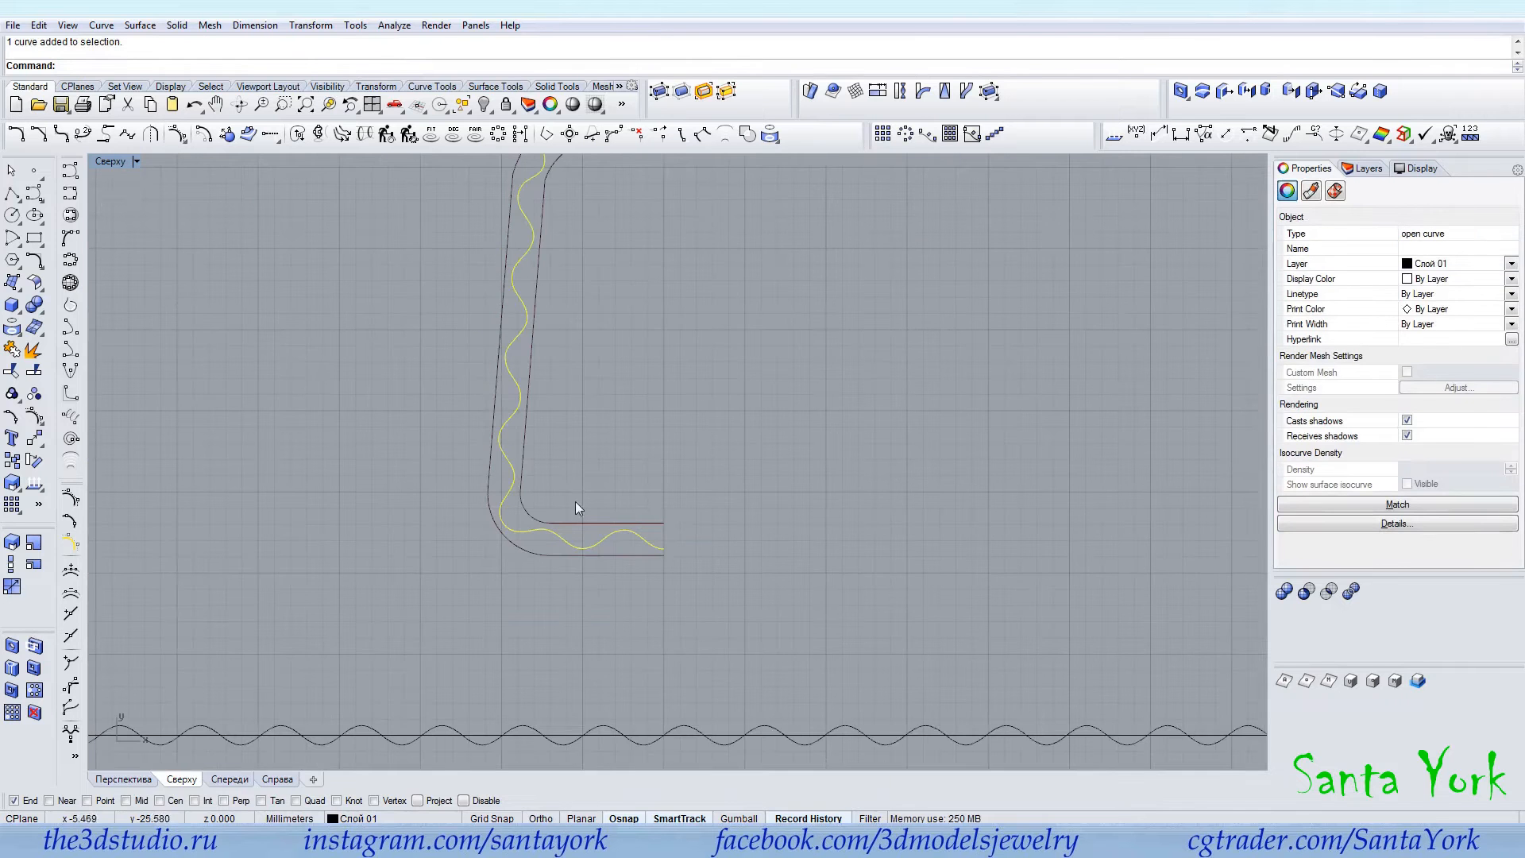
pyautogui.click(227, 134)
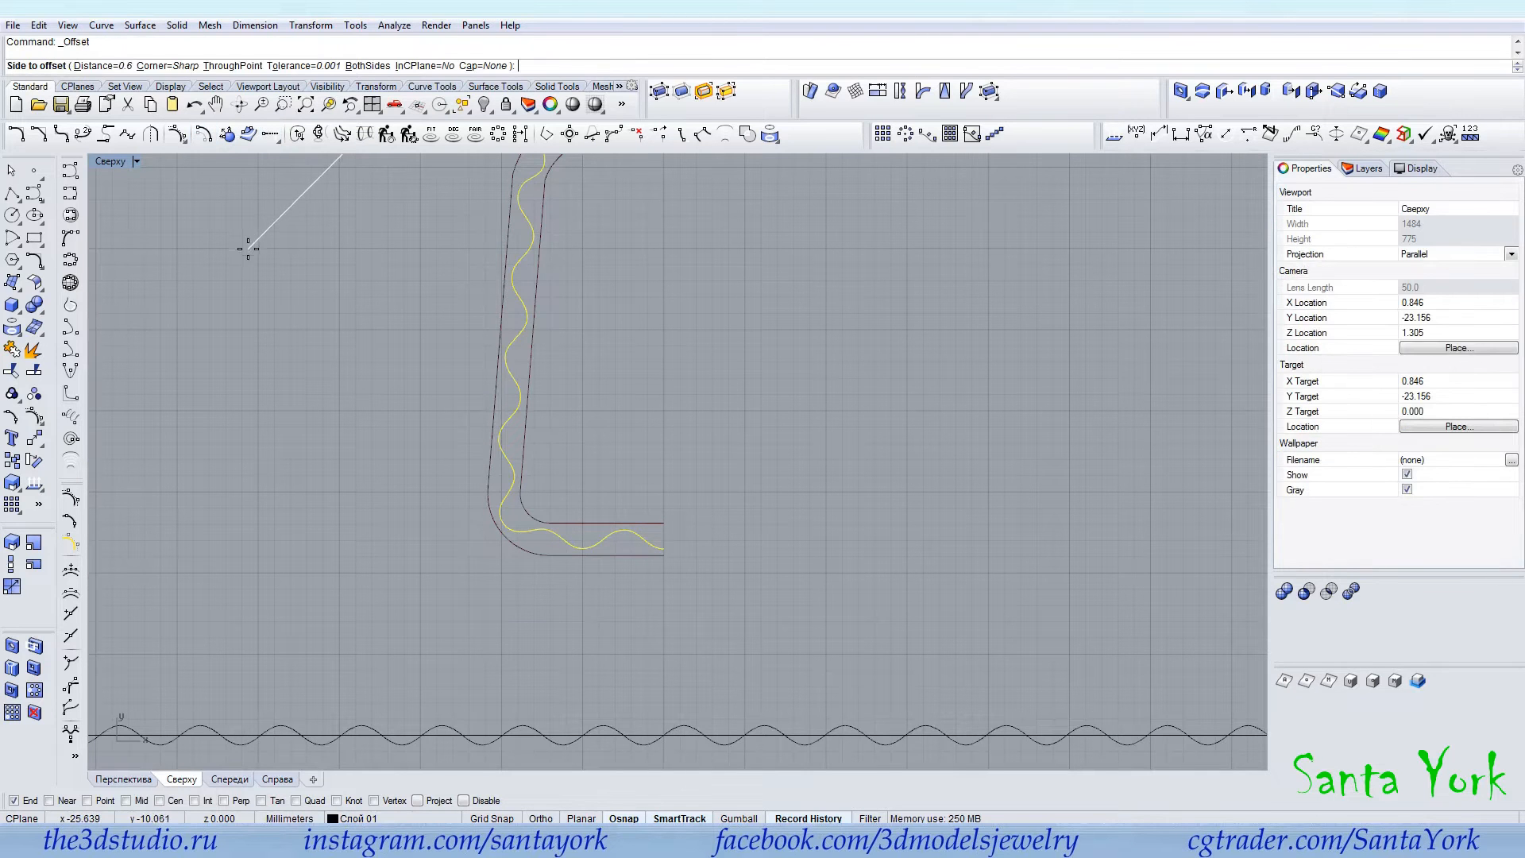
pyautogui.press('Return')
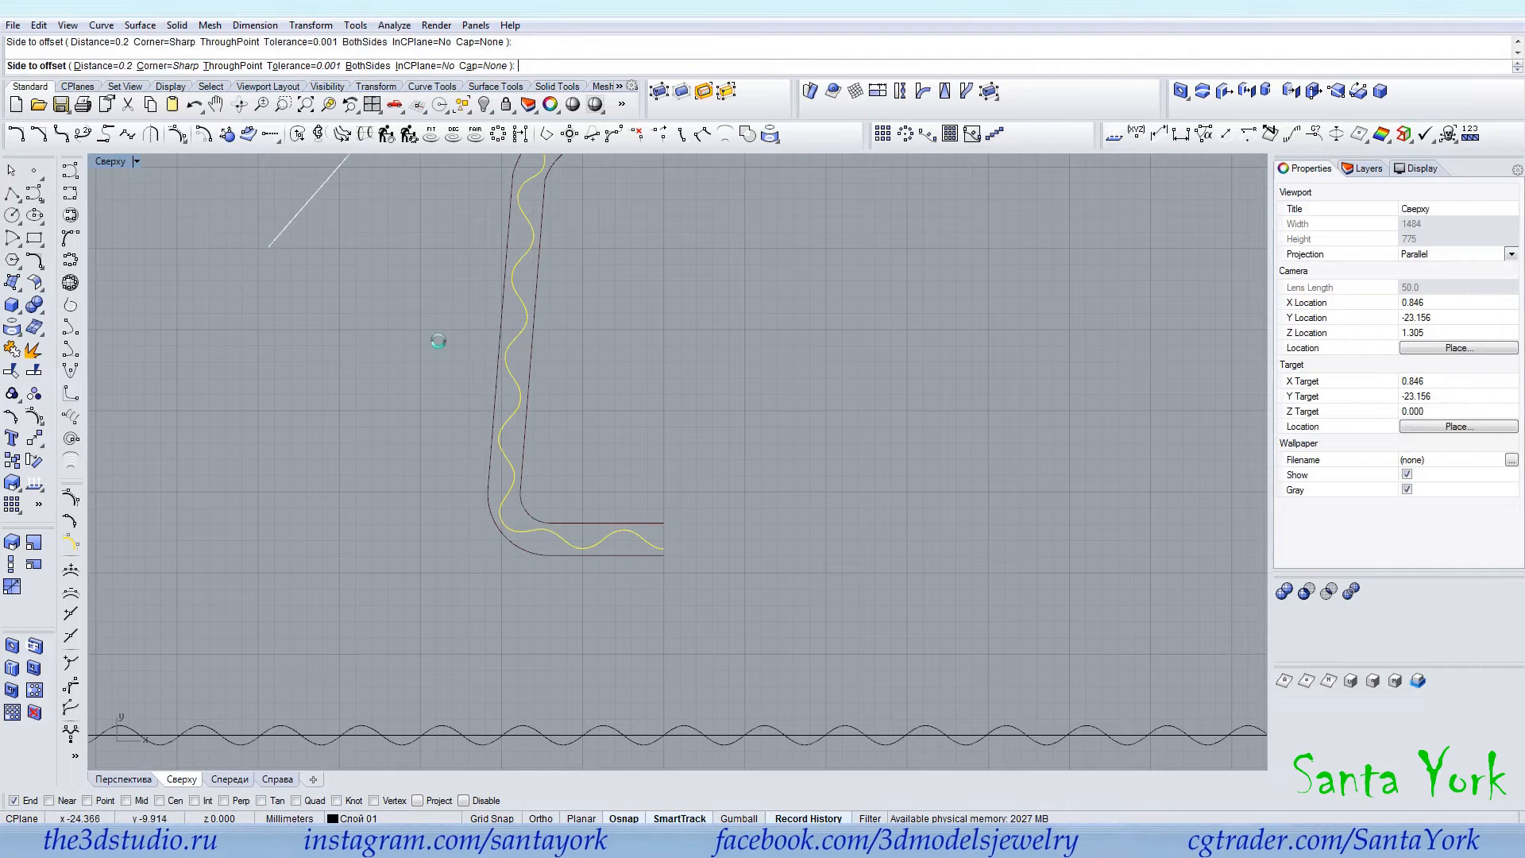
pyautogui.click(565, 390)
# Try to offset the inner wave curve by 0.6 mm towards the inside of the frame.
pyautogui.scroll(4, 636, 537)
pyautogui.click(655, 536)
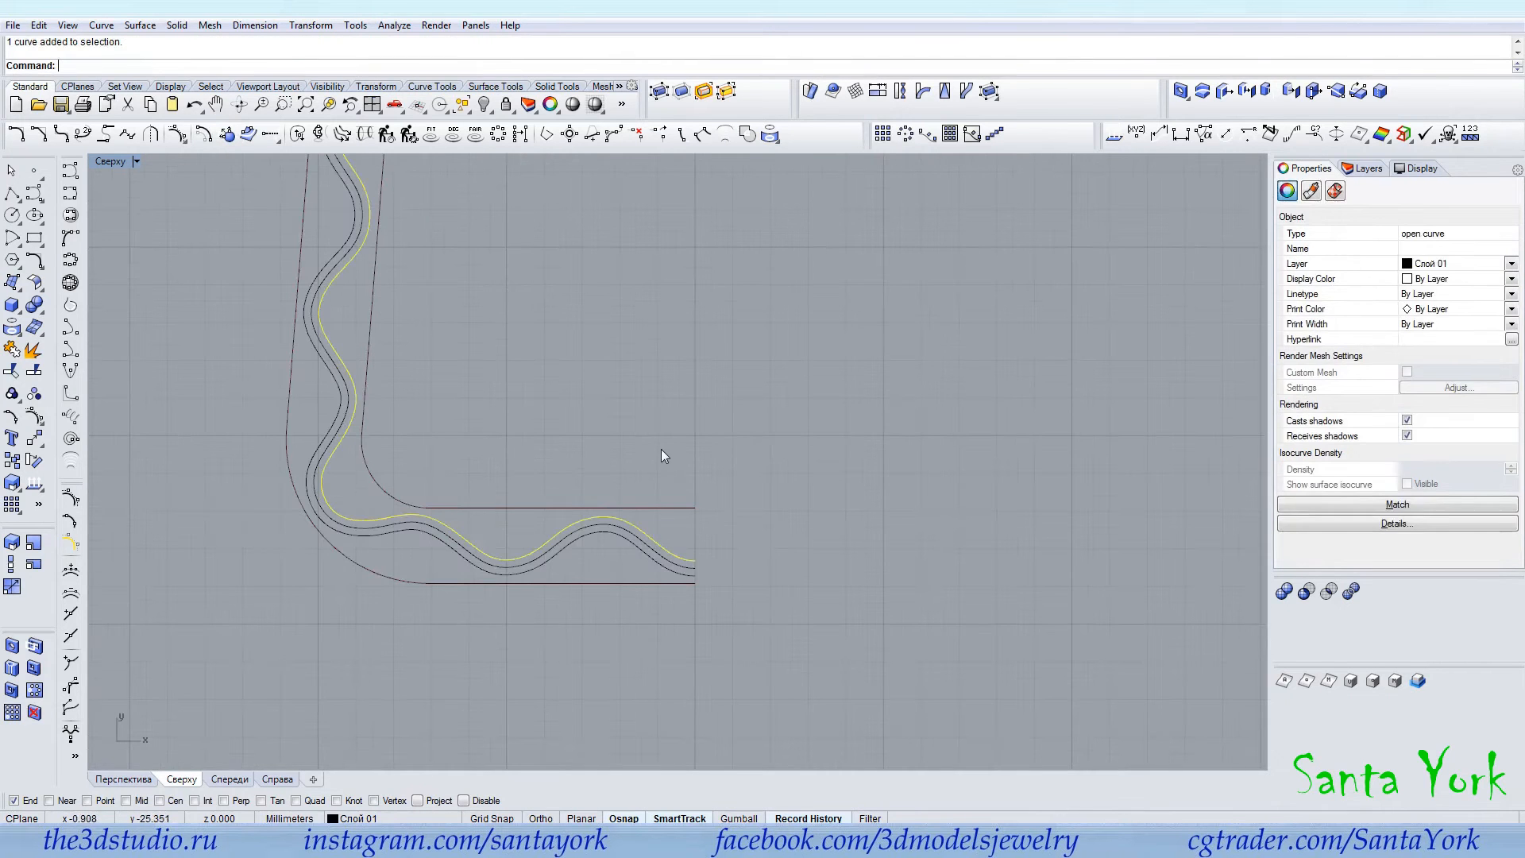
pyautogui.press('Return')
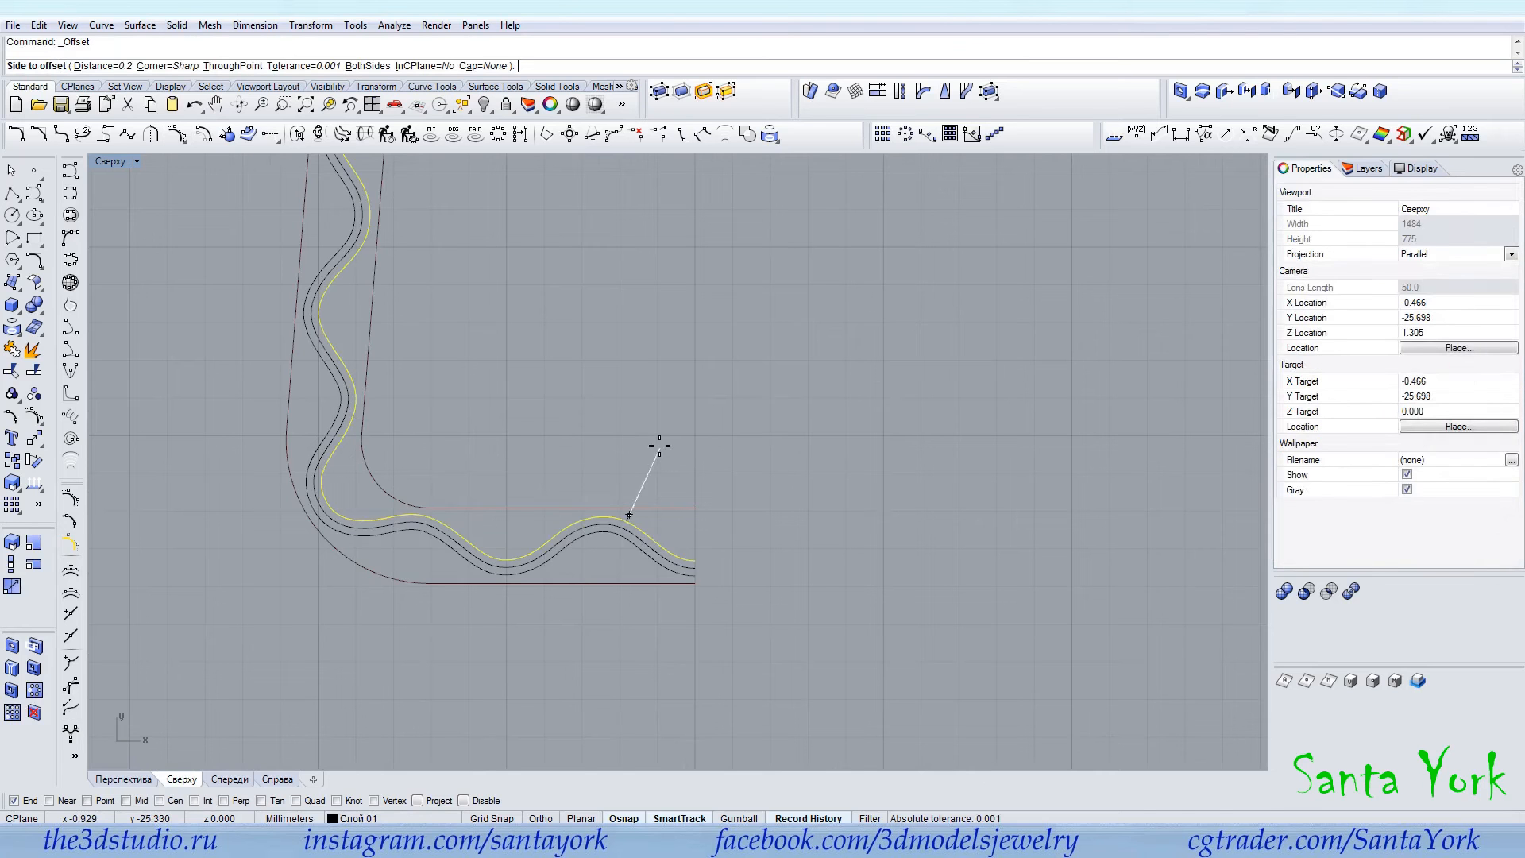
pyautogui.write('.6')
pyautogui.press('Return')
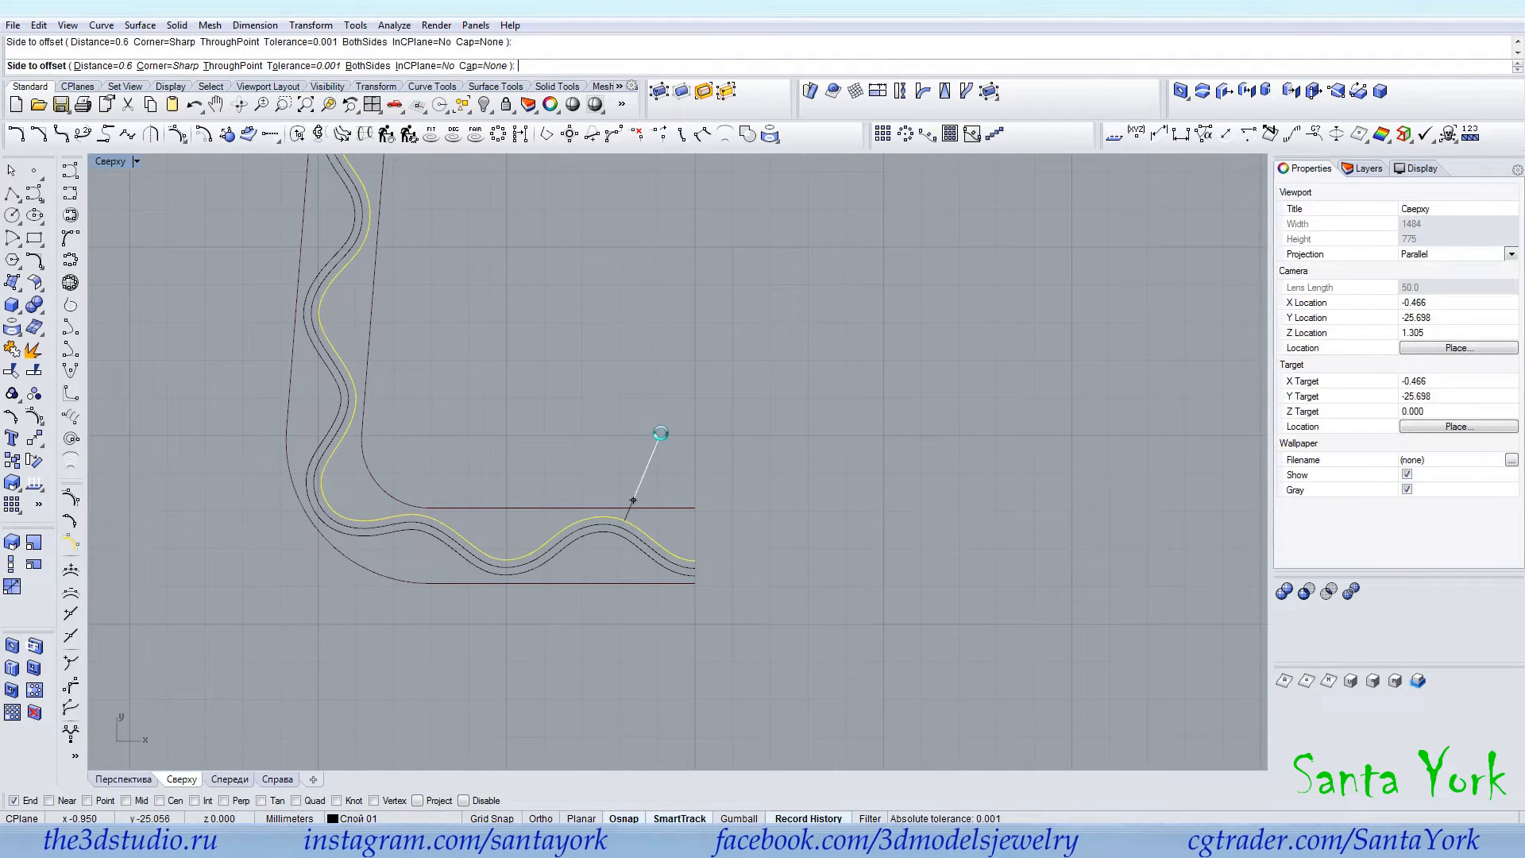
pyautogui.click(633, 500)
pyautogui.press('Return')
pyautogui.click(569, 556)
pyautogui.click(549, 586)
pyautogui.click(322, 183)
pyautogui.keyDown('shift'); pyautogui.click(372, 170); pyautogui.keyUp('shift')
pyautogui.press('F10')
pyautogui.moveTo(568, 630)
pyautogui.mouseDown()
pyautogui.moveTo(622, 538)
pyautogui.moveTo(608, 584)
pyautogui.mouseUp()
pyautogui.scroll(6, 619, 562)
pyautogui.scroll(-8, 721, 593)
pyautogui.click(667, 533)
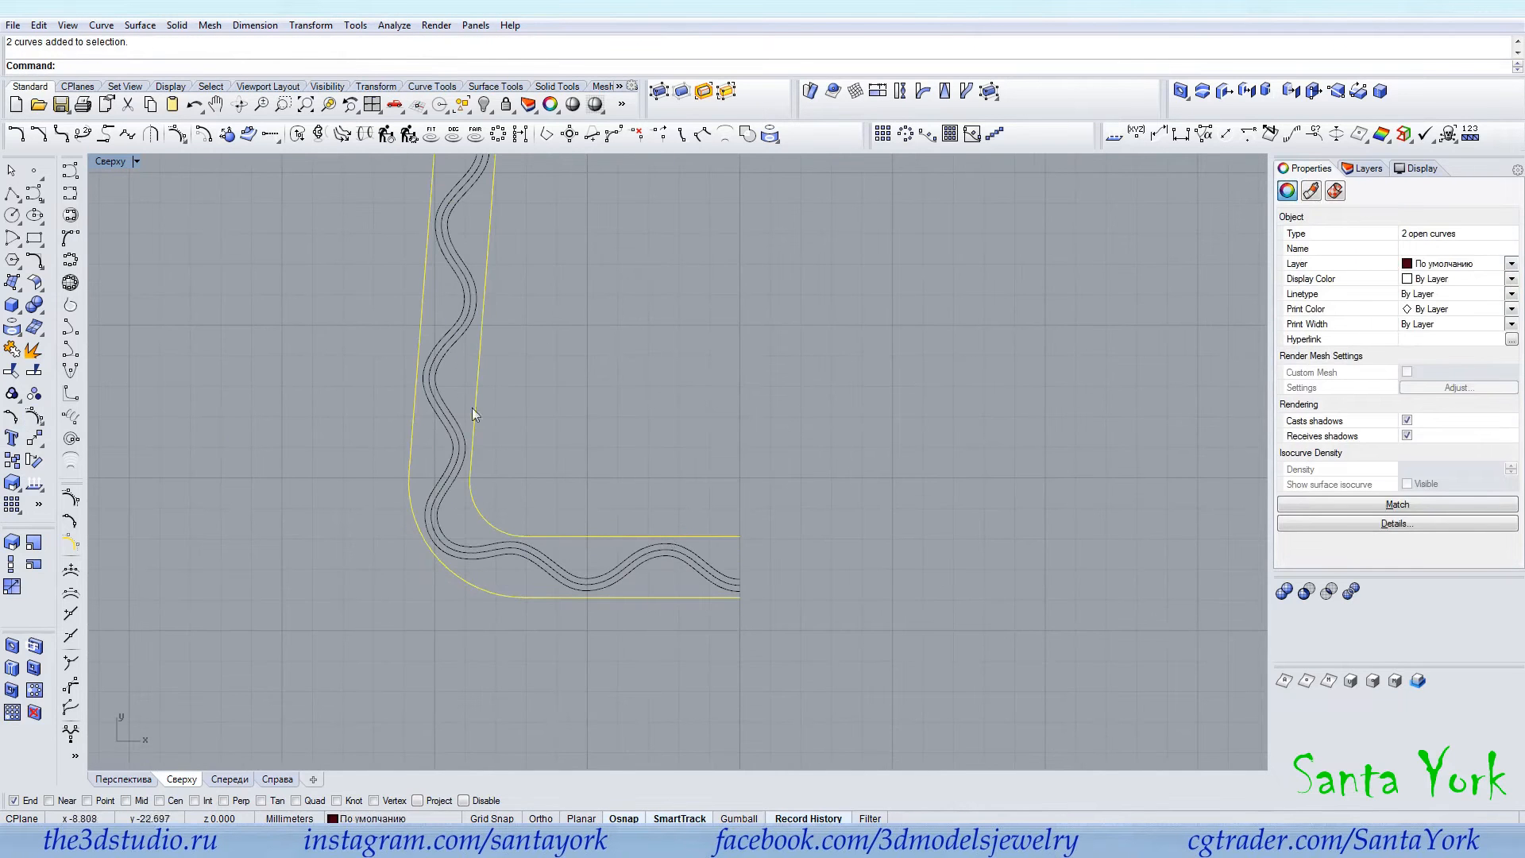
pyautogui.press('Escape')
# Offset the inner and outer frame outlines by 0.4 mm, each away from the wave.
pyautogui.click(204, 134)
pyautogui.click(481, 366)
pyautogui.write('.4')
pyautogui.press('Return')
pyautogui.click(498, 358)
pyautogui.rightClick(416, 403)
pyautogui.click(417, 403)
pyautogui.click(381, 416)
# Raise the middle wave curve vertically by 0.6 mm in the right-side view.
pyautogui.doubleClick(110, 163)
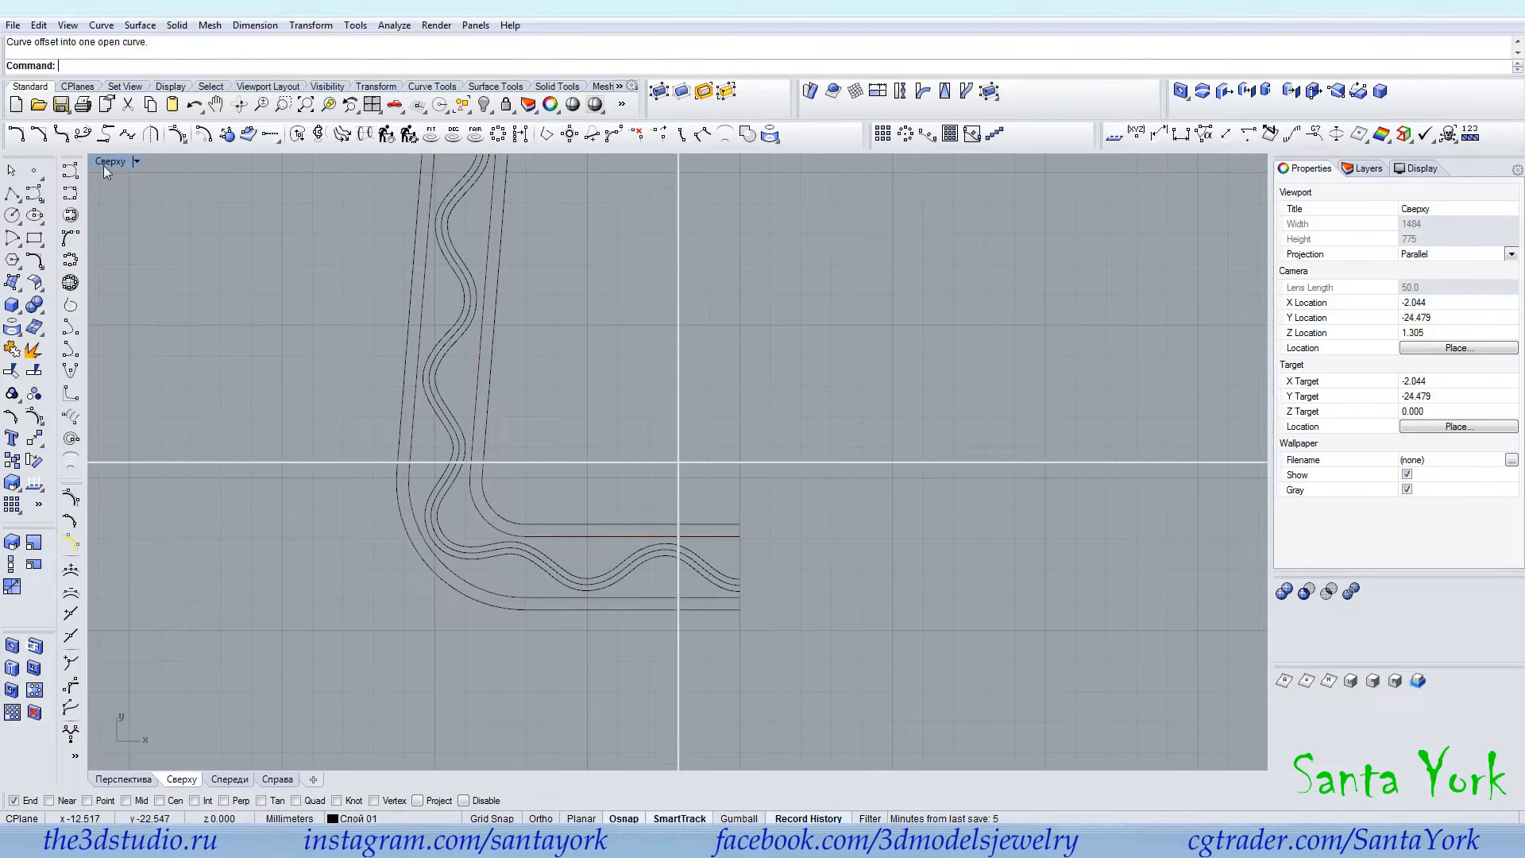
pyautogui.moveTo(882, 630); pyautogui.dragTo(1021, 634, button='right')
pyautogui.click(265, 328)
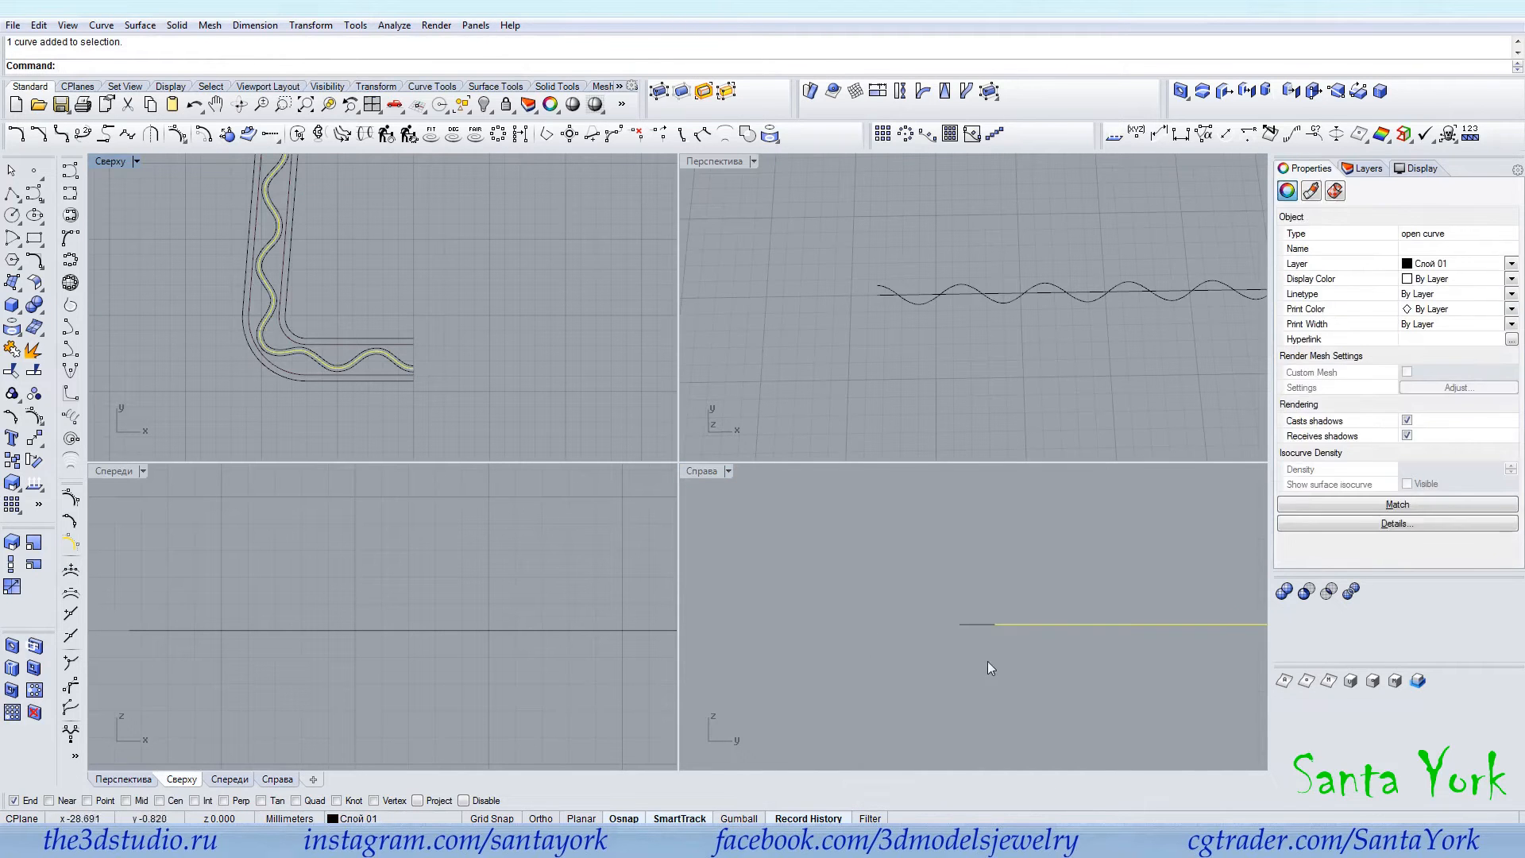
pyautogui.moveTo(1009, 621); pyautogui.dragTo(1009, 601)
pyautogui.write('.8')
pyautogui.press('Return')
pyautogui.write('.6')
pyautogui.press('Return')
pyautogui.moveTo(1018, 601); pyautogui.dragTo(1017, 597)
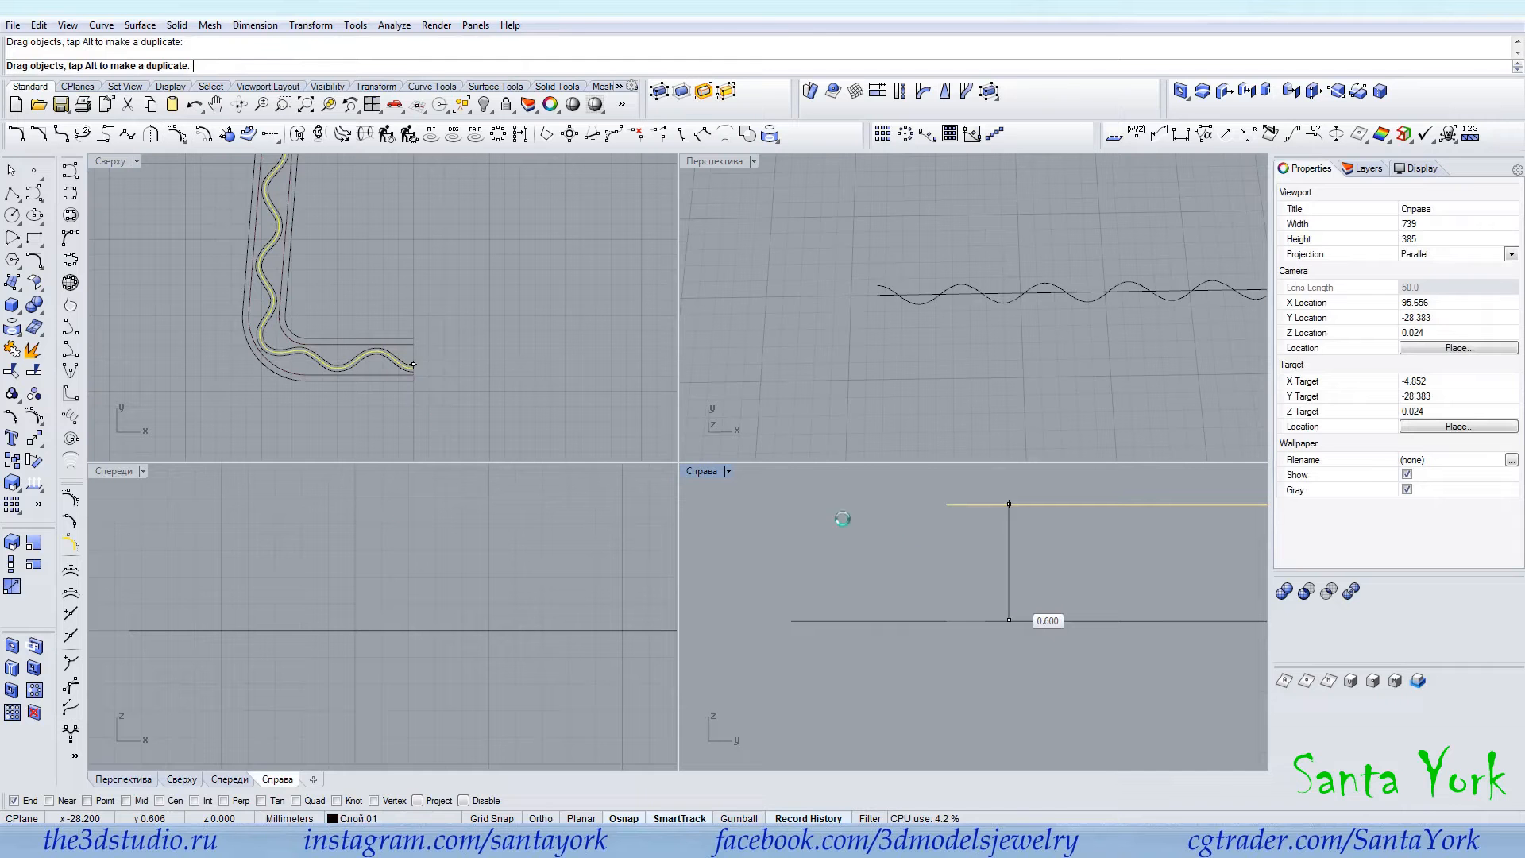
pyautogui.click(850, 394)
# Draw two straight cross-section lines joining the raised wave curves' ends to the original inner and outer outlines at the frame's lower end.
pyautogui.moveTo(849, 394); pyautogui.dragTo(919, 255, button='right')
pyautogui.scroll(8, 970, 179)
pyautogui.scroll(-8, 919, 254)
pyautogui.moveTo(929, 335)
pyautogui.mouseDown(button='right')
pyautogui.moveTo(934, 316)
pyautogui.moveTo(909, 292)
pyautogui.moveTo(925, 264)
pyautogui.moveTo(923, 311)
pyautogui.mouseUp(button='right')
pyautogui.scroll(7, 900, 275)
pyautogui.scroll(-6, 899, 273)
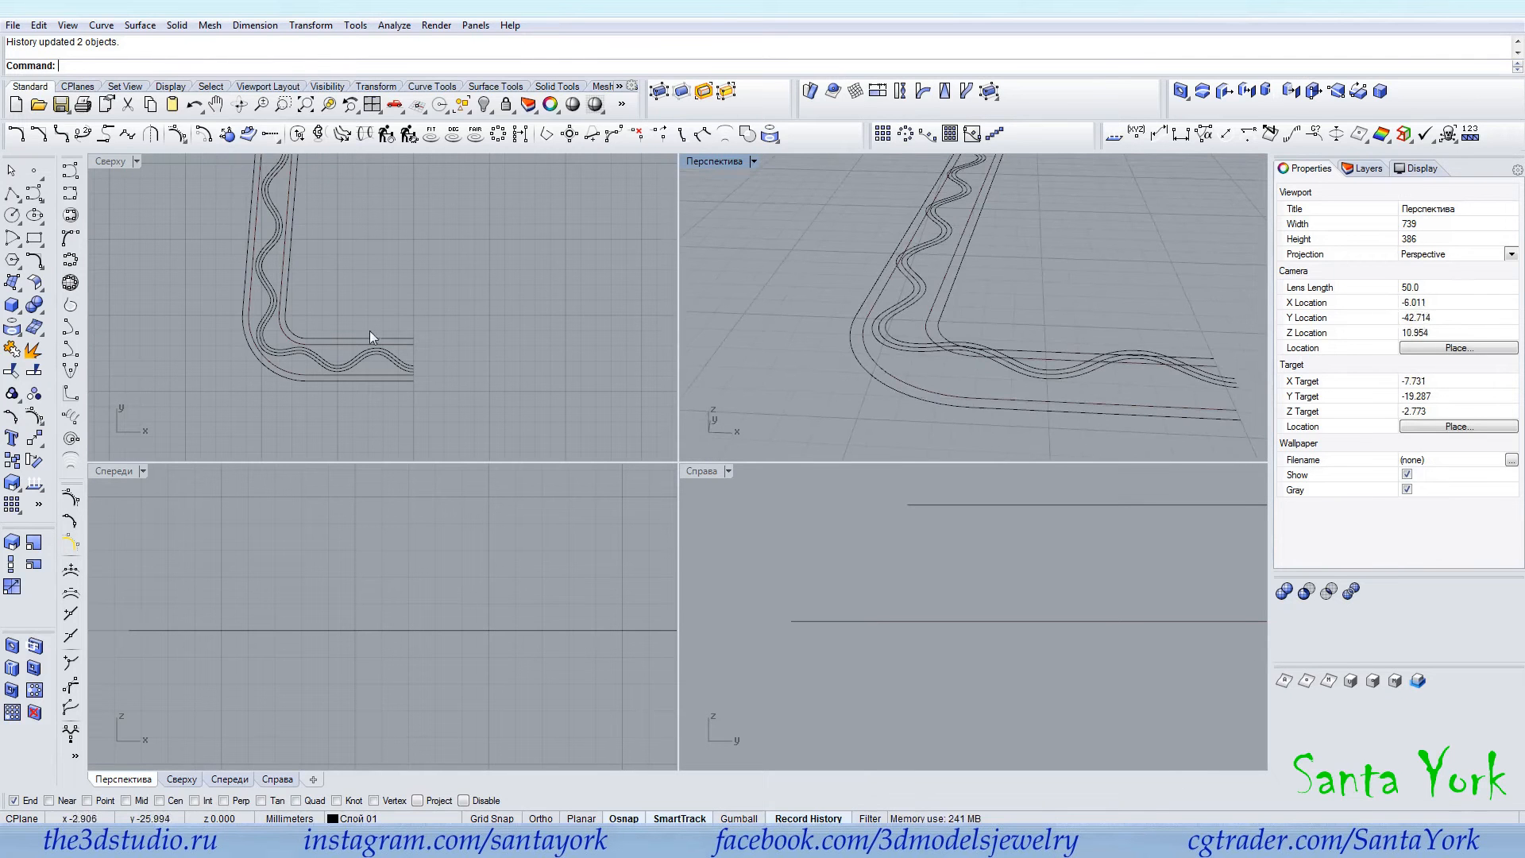
pyautogui.scroll(3, 408, 362)
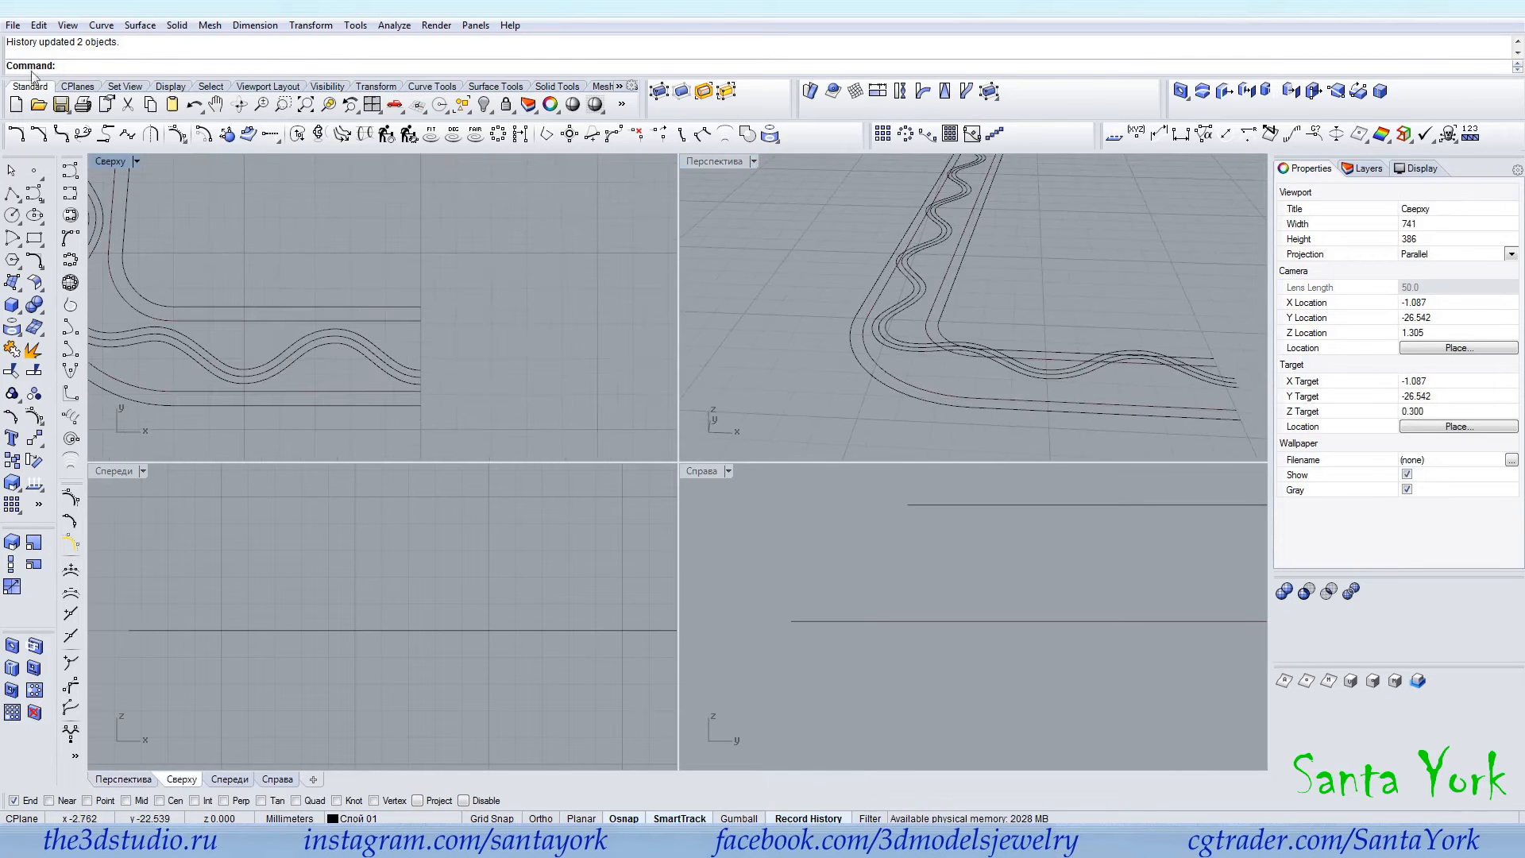
pyautogui.click(12, 193)
pyautogui.moveTo(909, 332); pyautogui.dragTo(972, 421, button='right')
pyautogui.click(943, 355)
pyautogui.click(936, 401)
pyautogui.press('Return')
pyautogui.click(1032, 315)
pyautogui.press('Return')
# Try a two-rail sweep between the outer wave curve and the outer outline with the end line as its only cross-section.
pyautogui.click(140, 25)
pyautogui.click(170, 95)
pyautogui.click(913, 331)
pyautogui.click(937, 380)
pyautogui.press('Escape')
pyautogui.click(937, 387)
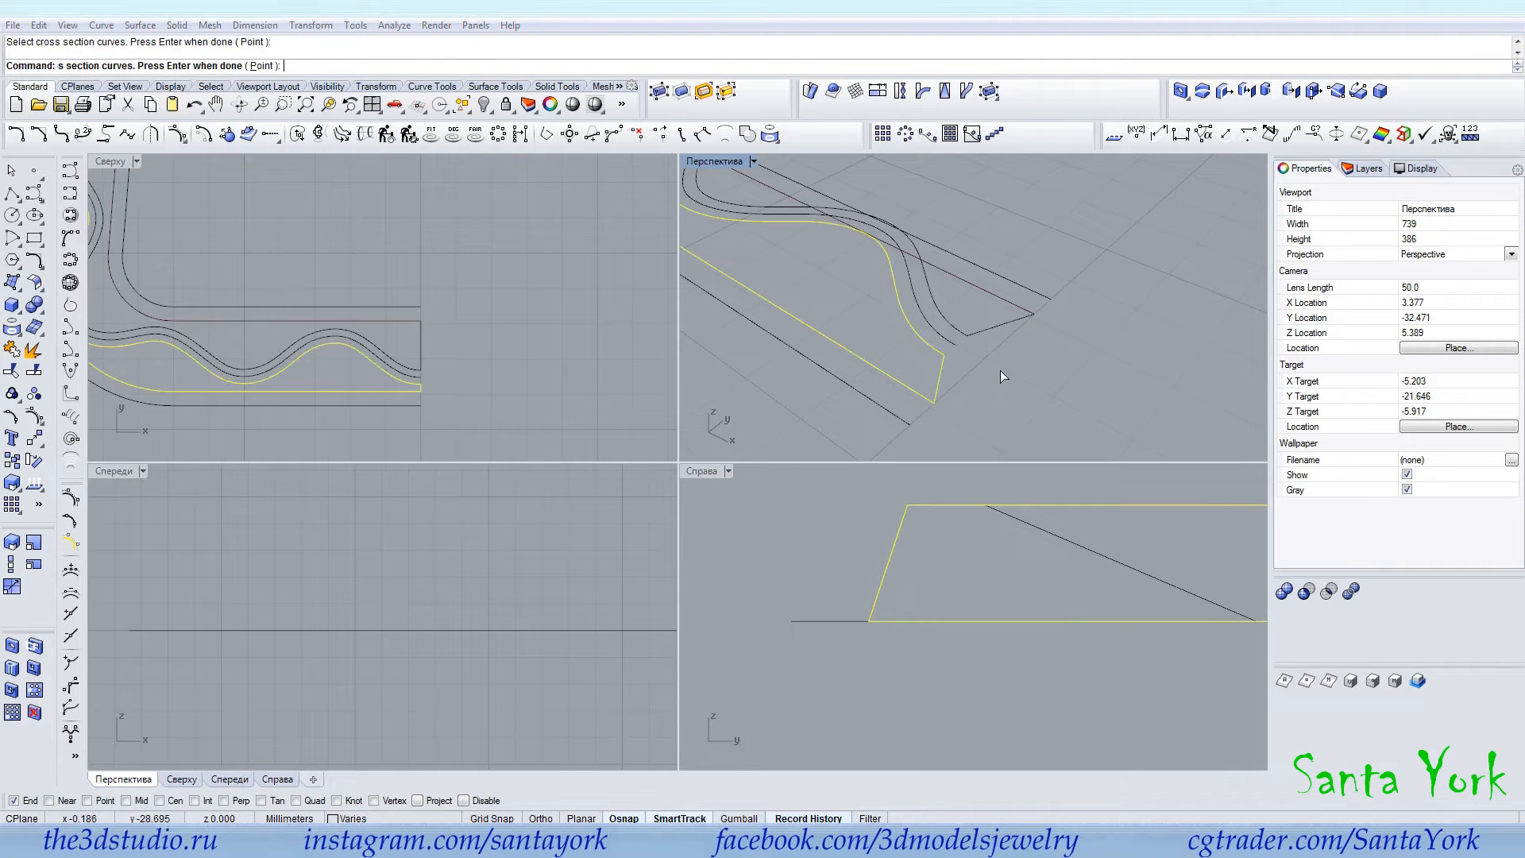
pyautogui.press('Return')
pyautogui.press('Return')
pyautogui.moveTo(1032, 357); pyautogui.dragTo(1098, 370, button='right')
pyautogui.hotkey('ctrl', 'z')
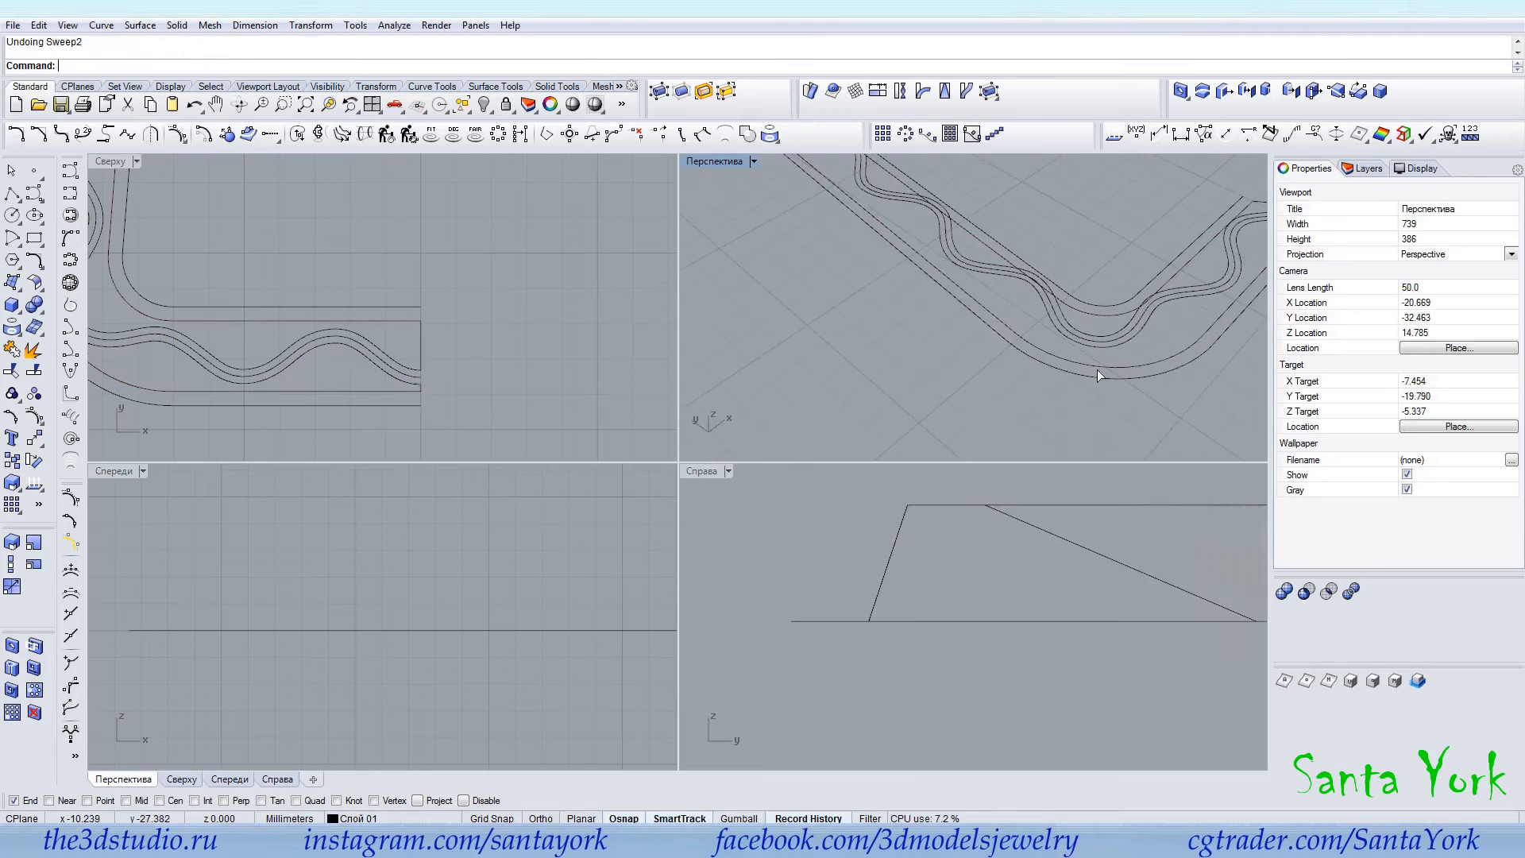
# Turn on the Near and Perp object snaps and draw a cross-section line between the wave and a frame outline near the lower end.
pyautogui.click(12, 193)
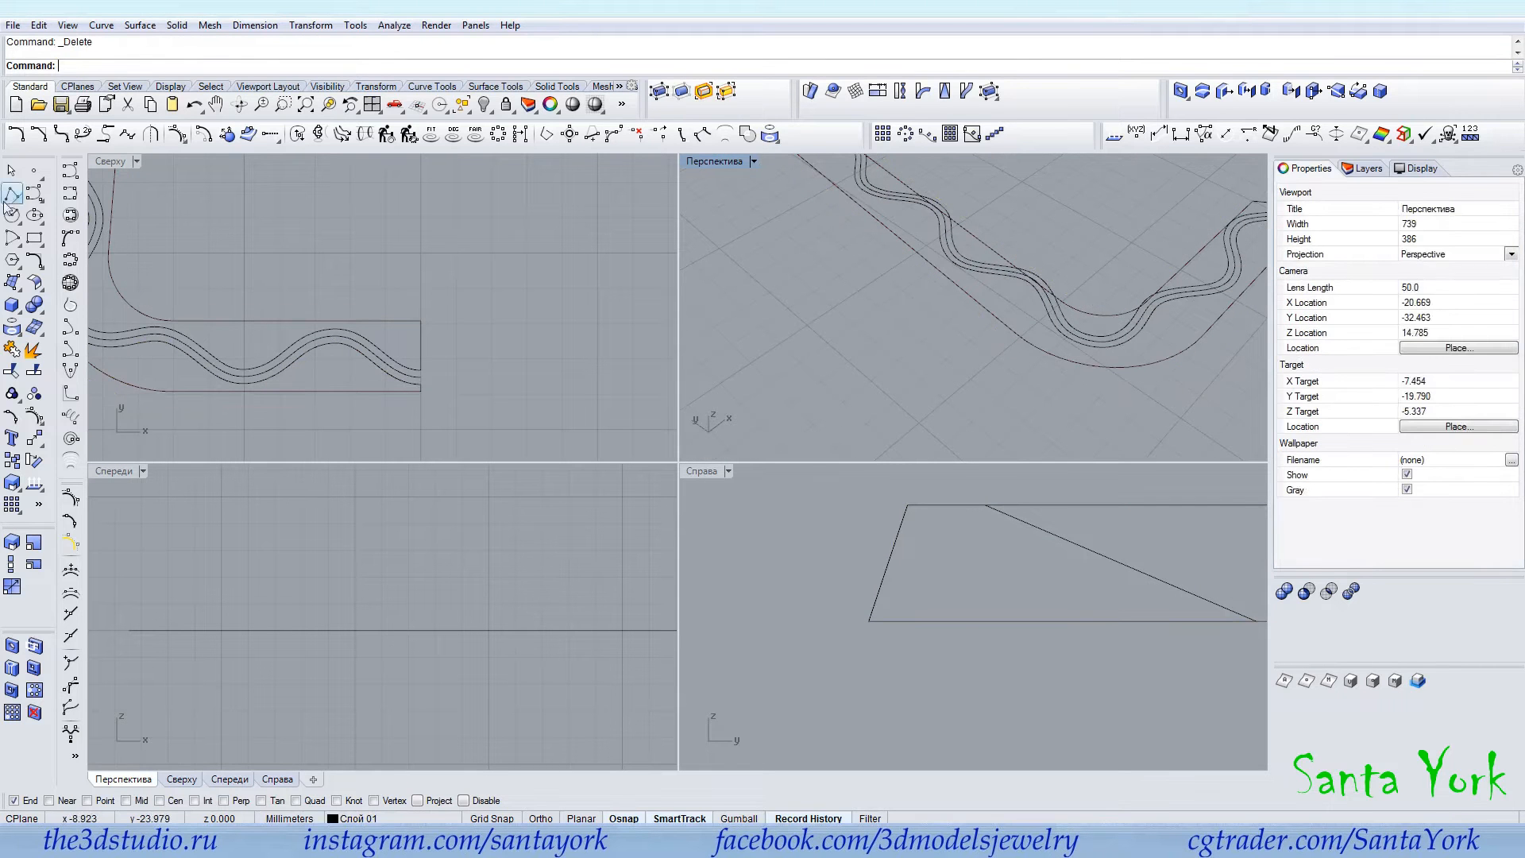
pyautogui.scroll(-2, 314, 406)
pyautogui.moveTo(314, 405); pyautogui.dragTo(471, 437, button='right')
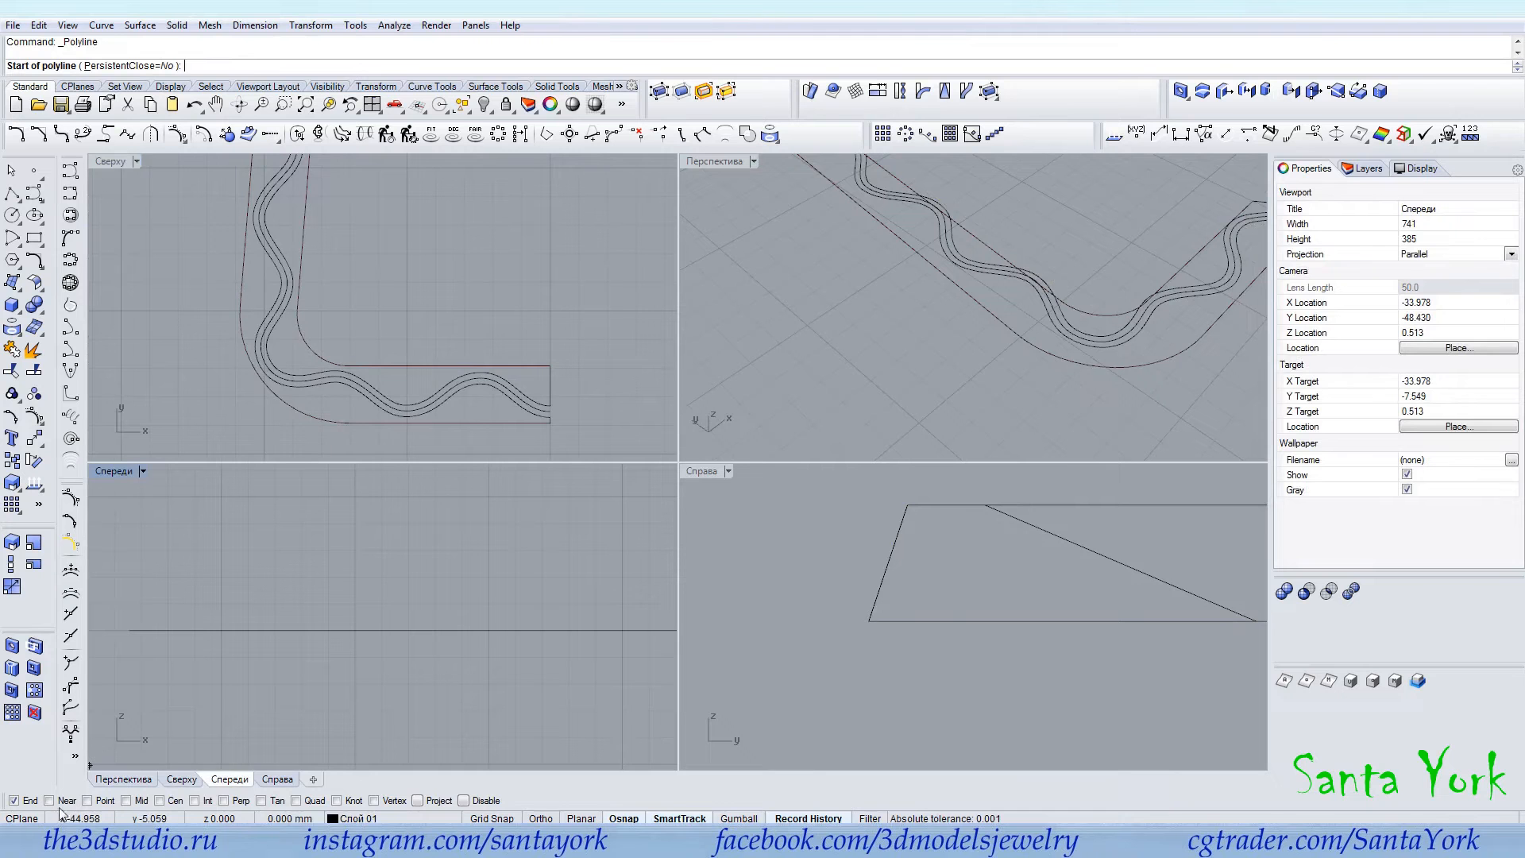
pyautogui.click(225, 800)
pyautogui.scroll(8, 255, 391)
pyautogui.click(318, 356)
pyautogui.click(304, 363)
pyautogui.rightClick(303, 364)
# Add straight cross-section lines between the wave's bends and the frame outlines along the lower stretch.
pyautogui.scroll(-6, 285, 395)
pyautogui.rightClick(286, 394)
pyautogui.click(324, 365)
pyautogui.scroll(8, 446, 384)
pyautogui.click(443, 384)
pyautogui.click(442, 354)
pyautogui.scroll(-8, 442, 353)
pyautogui.click(340, 259)
pyautogui.rightClick(443, 288)
pyautogui.click(469, 296)
pyautogui.click(543, 302)
pyautogui.rightClick(543, 302)
# Continue the cross-section lines from the wave's bends to both outlines further up the frame's side.
pyautogui.moveTo(516, 278); pyautogui.dragTo(488, 385, button='right')
pyautogui.click(508, 292)
pyautogui.click(549, 294)
pyautogui.click(484, 240)
pyautogui.click(503, 242)
pyautogui.rightClick(516, 342)
pyautogui.click(517, 348)
pyautogui.click(456, 372)
pyautogui.click(497, 367)
pyautogui.rightClick(498, 368)
pyautogui.click(473, 333)
pyautogui.rightClick(484, 306)
pyautogui.rightClick(484, 307)
# Complete the cross-section lines between the wave and both outlines up to the frame's top end, closing each end with a line.
pyautogui.click(320, 327)
pyautogui.click(247, 327)
pyautogui.rightClick(247, 328)
pyautogui.click(341, 204)
pyautogui.click(300, 245)
pyautogui.rightClick(299, 245)
pyautogui.click(522, 321)
pyautogui.click(583, 316)
pyautogui.click(482, 253)
pyautogui.rightClick(459, 283)
pyautogui.rightClick(459, 284)
pyautogui.click(378, 286)
pyautogui.click(418, 324)
pyautogui.click(512, 359)
pyautogui.click(512, 374)
pyautogui.rightClick(533, 364)
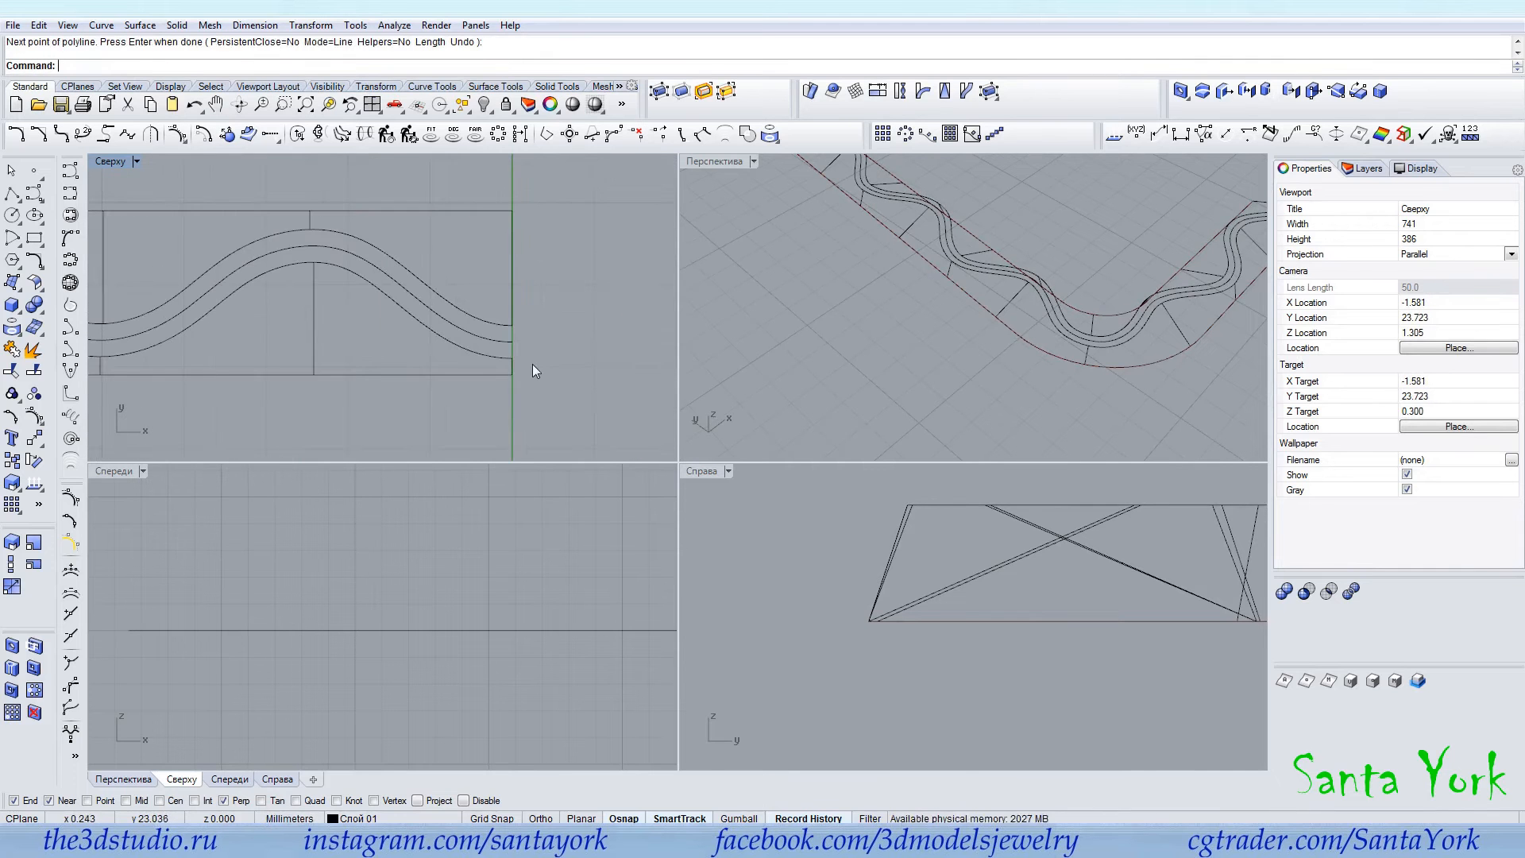
# Select all cross-section lines on the wave's inner side along the whole frame and group them.
pyautogui.click(502, 358)
pyautogui.scroll(-3, 500, 366)
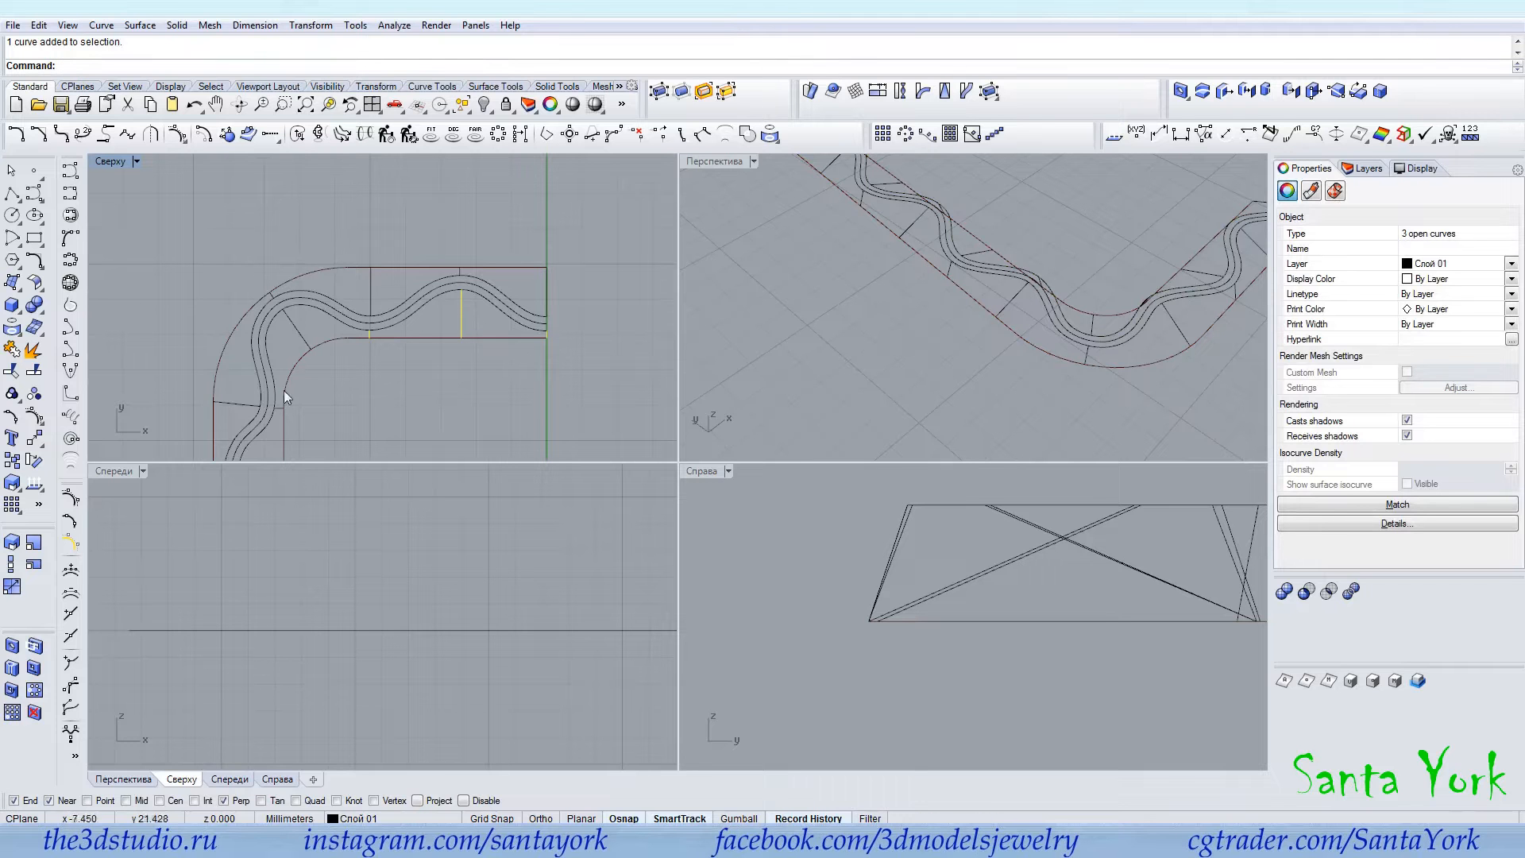
pyautogui.moveTo(223, 404); pyautogui.dragTo(336, 251, button='right')
pyautogui.keyDown('shift'); pyautogui.click(335, 251); pyautogui.keyUp('shift')
pyautogui.scroll(-3, 263, 268)
pyautogui.keyDown('shift'); pyautogui.click(264, 269); pyautogui.keyUp('shift')
pyautogui.scroll(5, 603, 388)
pyautogui.keyDown('shift'); pyautogui.click(603, 387); pyautogui.keyUp('shift')
pyautogui.keyDown('shift'); pyautogui.click(445, 269); pyautogui.keyUp('shift')
pyautogui.moveTo(445, 399); pyautogui.dragTo(419, 240, button='right')
pyautogui.keyDown('shift'); pyautogui.click(425, 276); pyautogui.keyUp('shift')
pyautogui.keyDown('shift'); pyautogui.click(506, 245); pyautogui.keyUp('shift')
pyautogui.scroll(-5, 507, 244)
pyautogui.keyDown('shift'); pyautogui.click(332, 263); pyautogui.keyUp('shift')
pyautogui.keyDown('shift'); pyautogui.click(418, 249); pyautogui.keyUp('shift')
pyautogui.scroll(5, 513, 254)
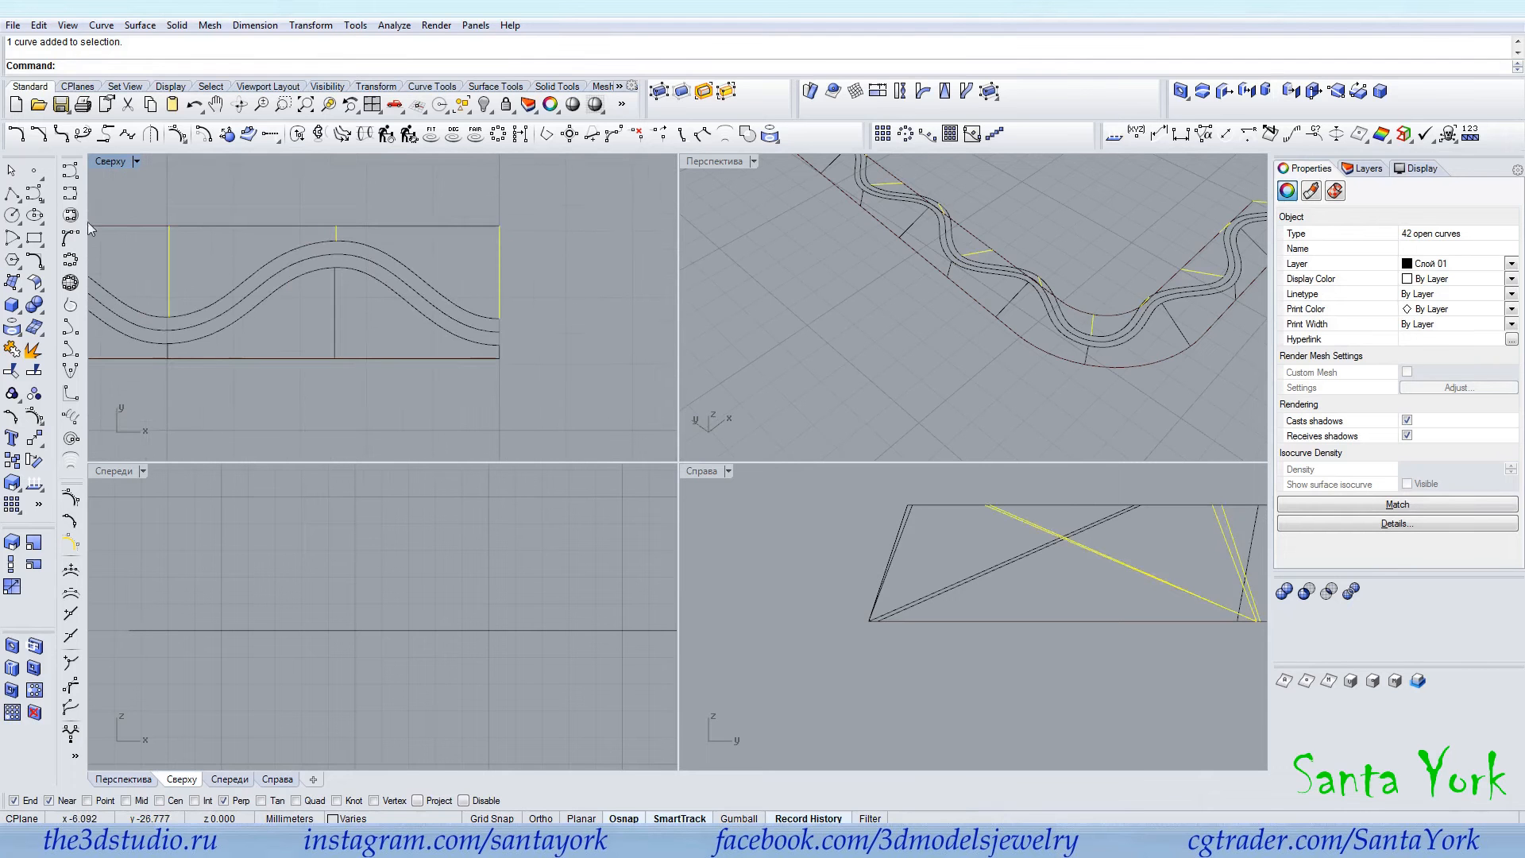
# Group all cross-section lines on the wave's outer side, leaving the wave curves, outlines and inner lines out of the selection.
pyautogui.click(499, 352)
pyautogui.scroll(-20, 435, 379)
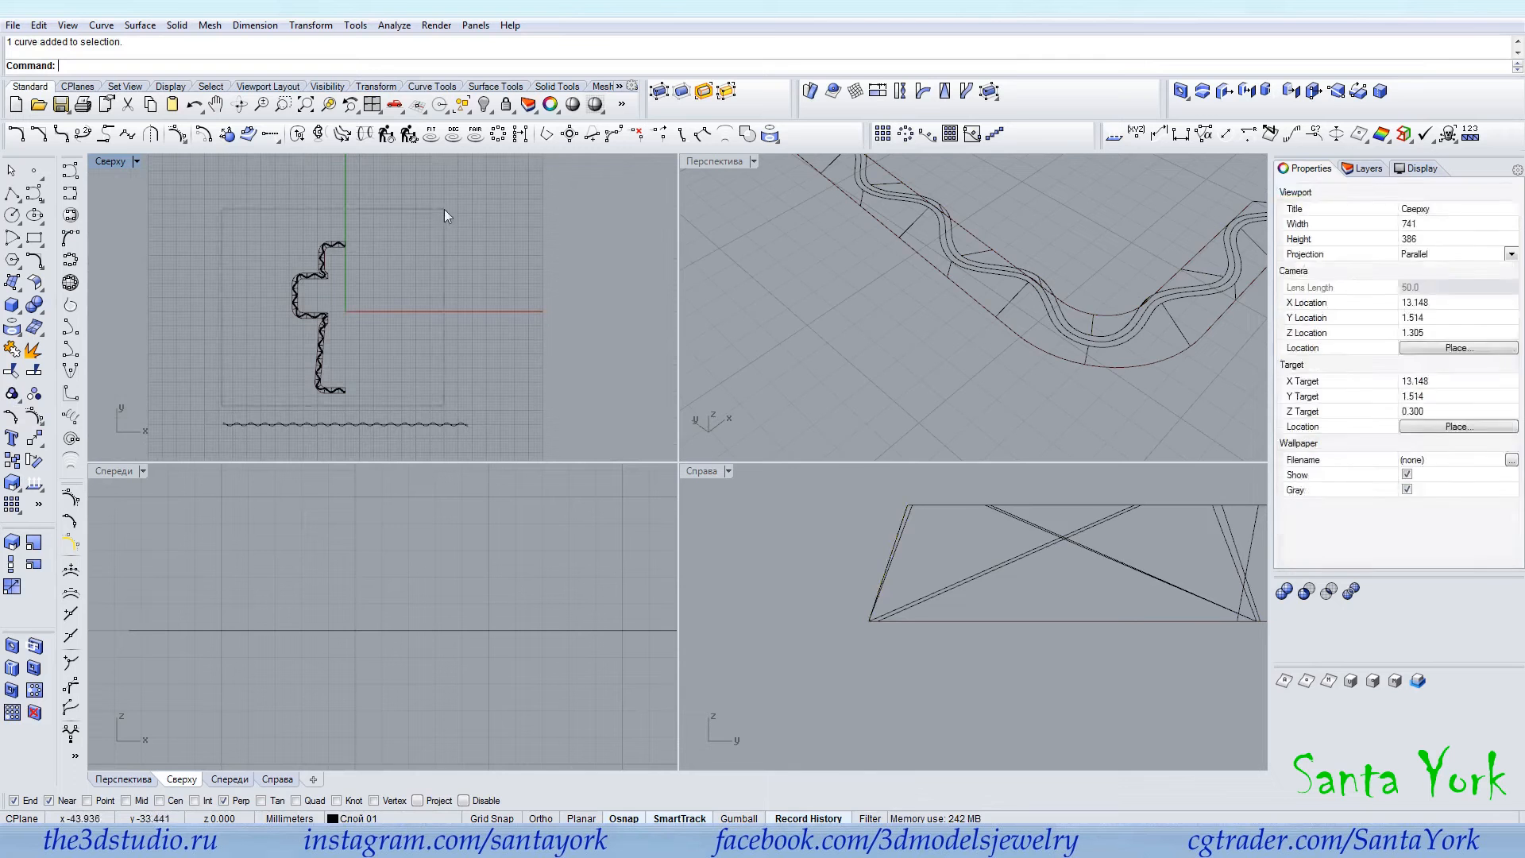
pyautogui.moveTo(222, 406); pyautogui.dragTo(442, 213)
pyautogui.scroll(20, 316, 246)
pyautogui.keyDown('ctrl'); pyautogui.moveTo(516, 246); pyautogui.dragTo(447, 291); pyautogui.keyUp('ctrl')
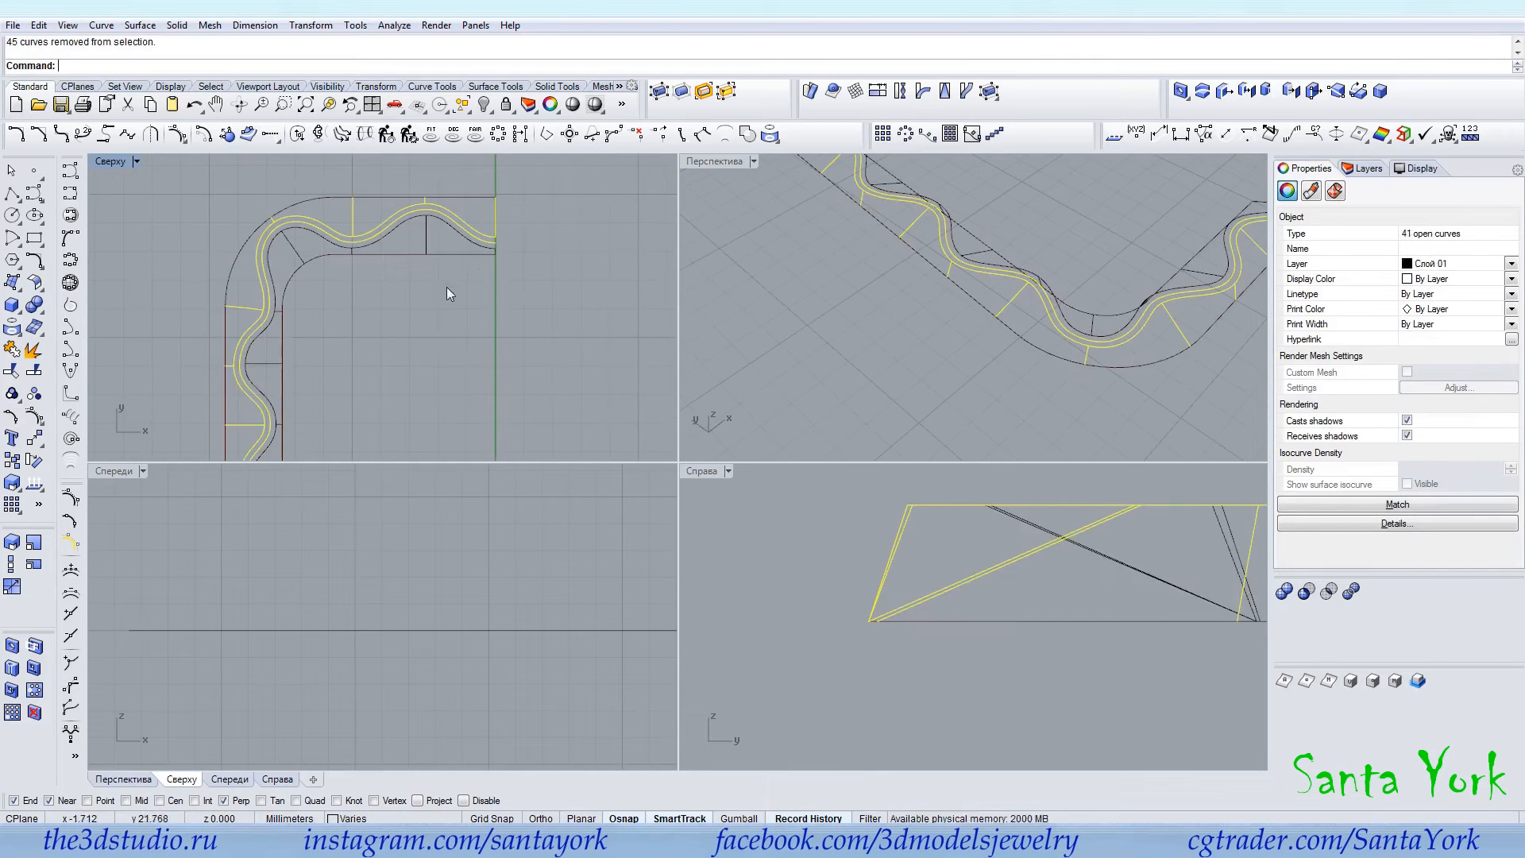
pyautogui.keyDown('ctrl'); pyautogui.click(471, 214); pyautogui.keyUp('ctrl')
pyautogui.scroll(-8, 413, 333)
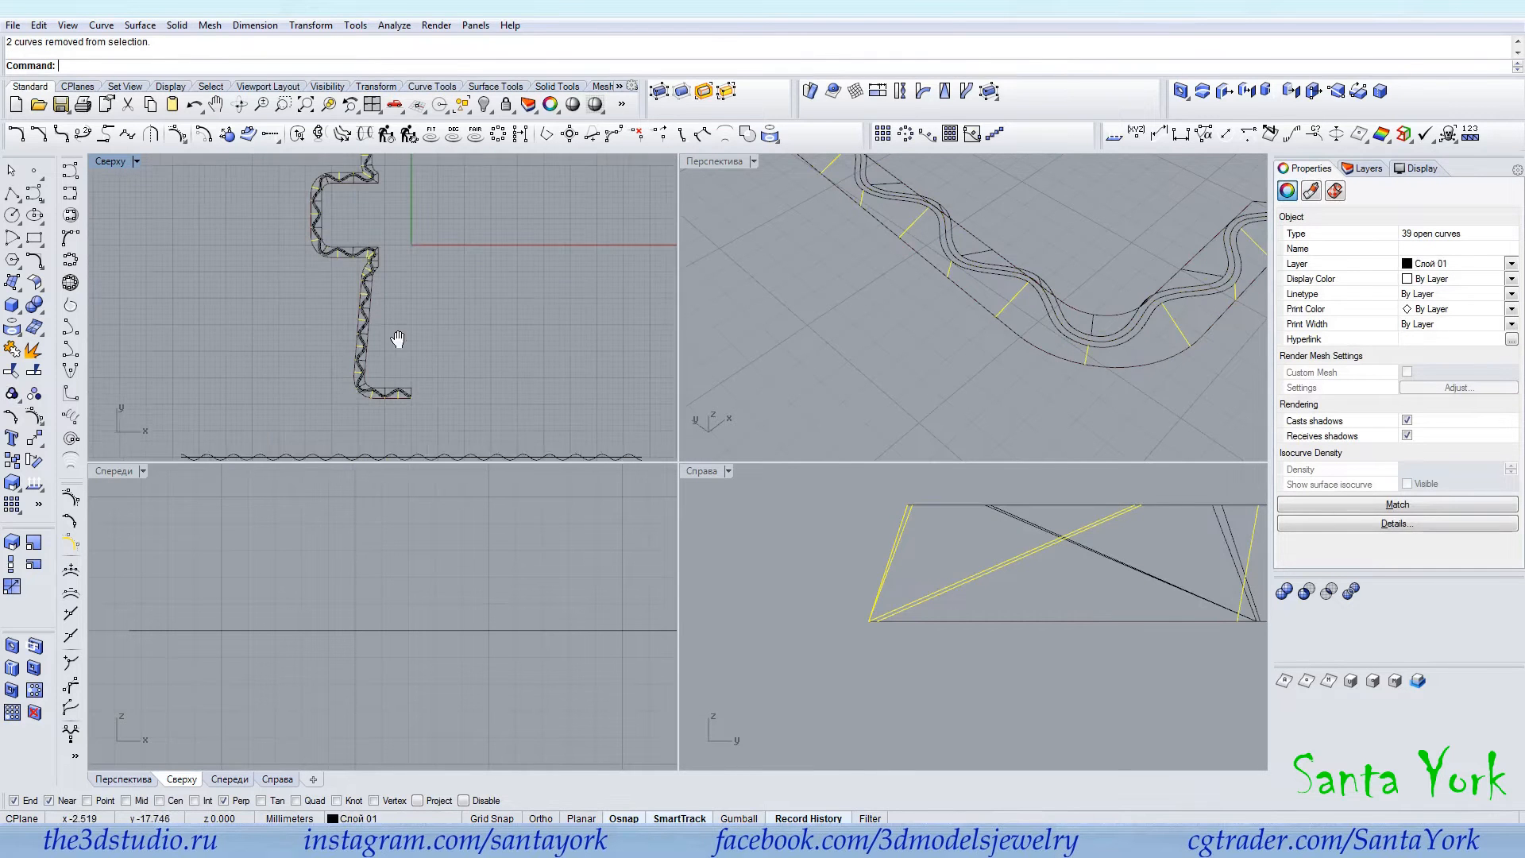
pyautogui.click(12, 394)
# Ungroup the frame outlines so that each one can be selected separately.
pyautogui.scroll(10, 366, 233)
pyautogui.click(359, 255)
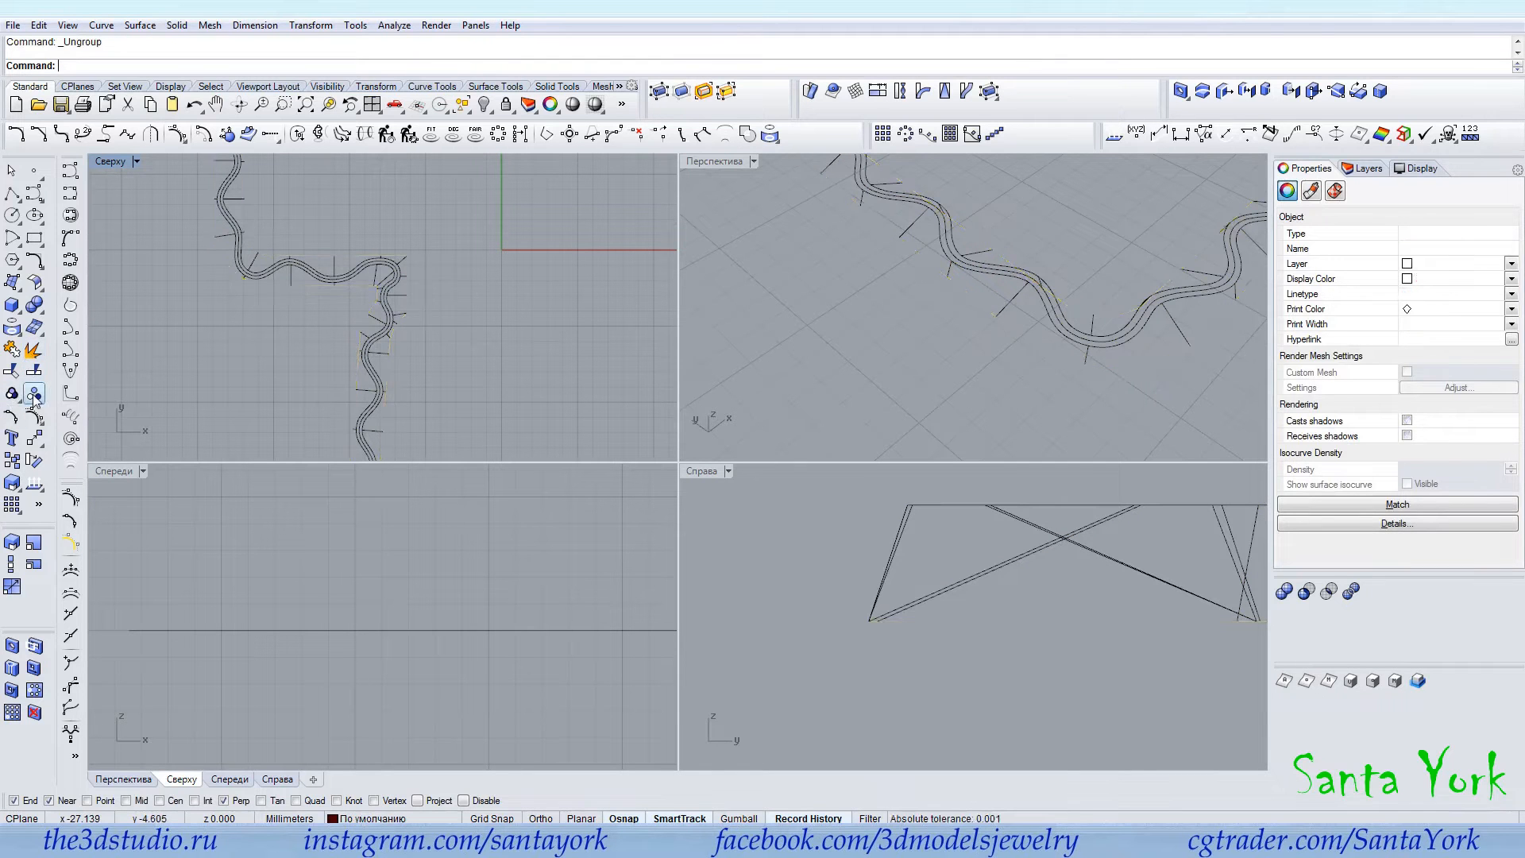
pyautogui.click(274, 309)
pyautogui.click(316, 285)
pyautogui.scroll(-12, 311, 302)
pyautogui.moveTo(375, 369); pyautogui.dragTo(417, 299, button='right')
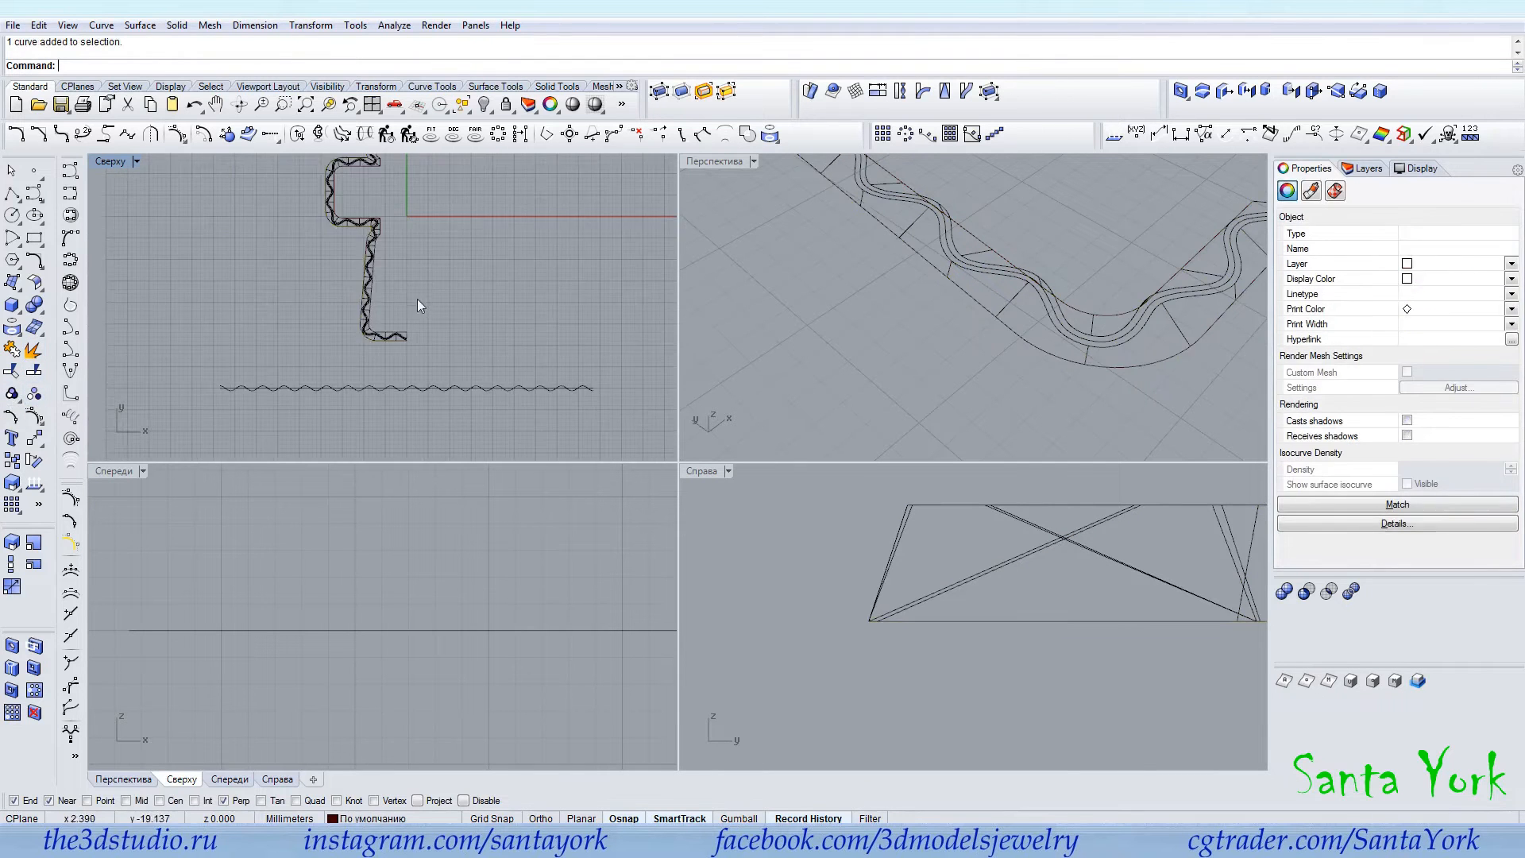
pyautogui.click(417, 299)
# Sweep a two-rail surface between the outer wave curve and outer outline through the grouped outer lines, unsimplified and with Maintain height on.
pyautogui.doubleClick(713, 159)
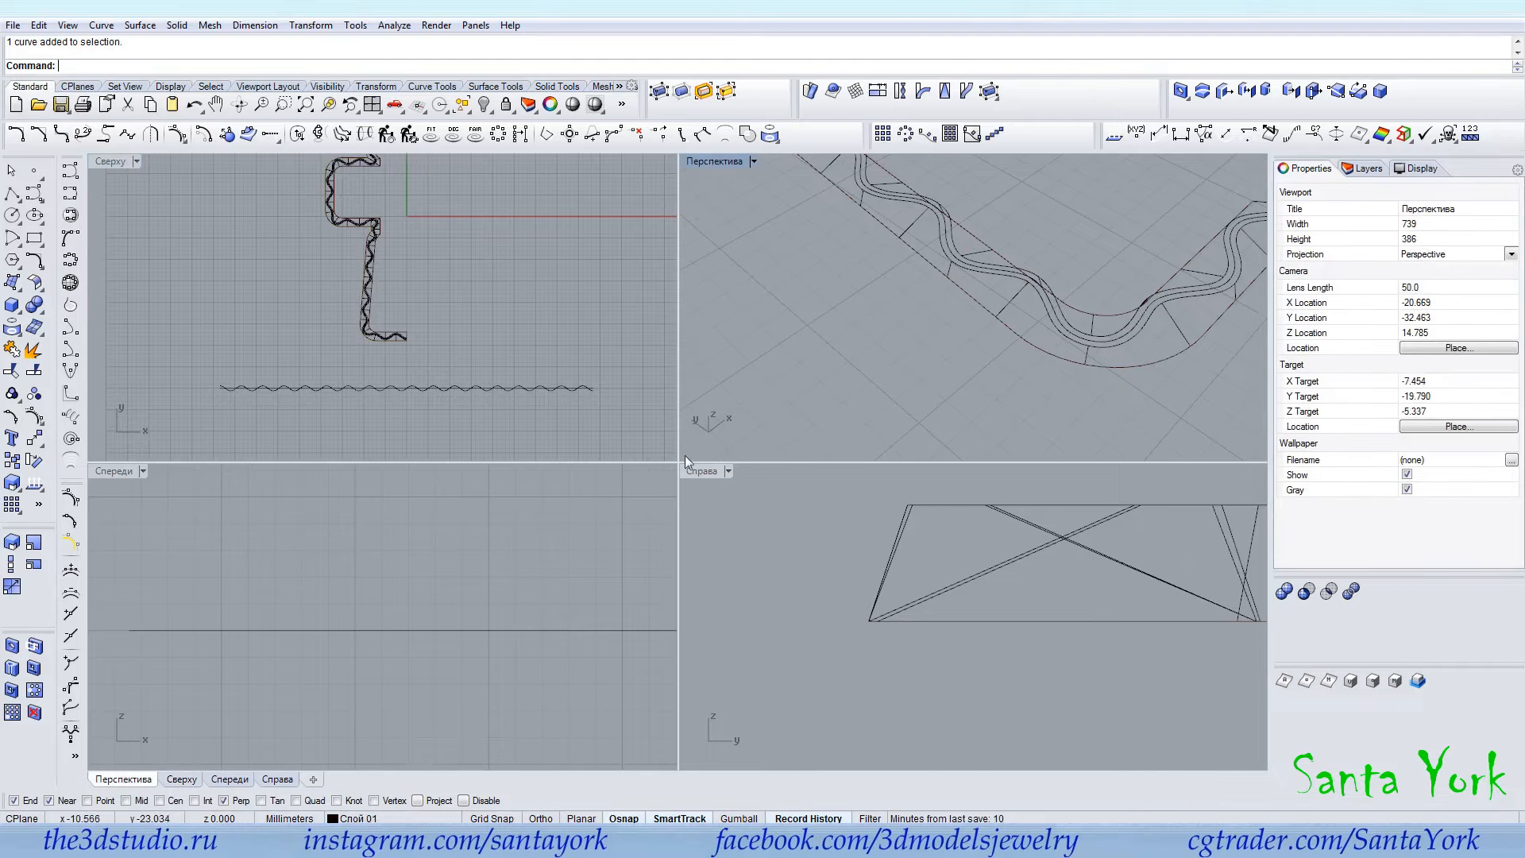
pyautogui.scroll(3, 889, 461)
pyautogui.click(888, 436)
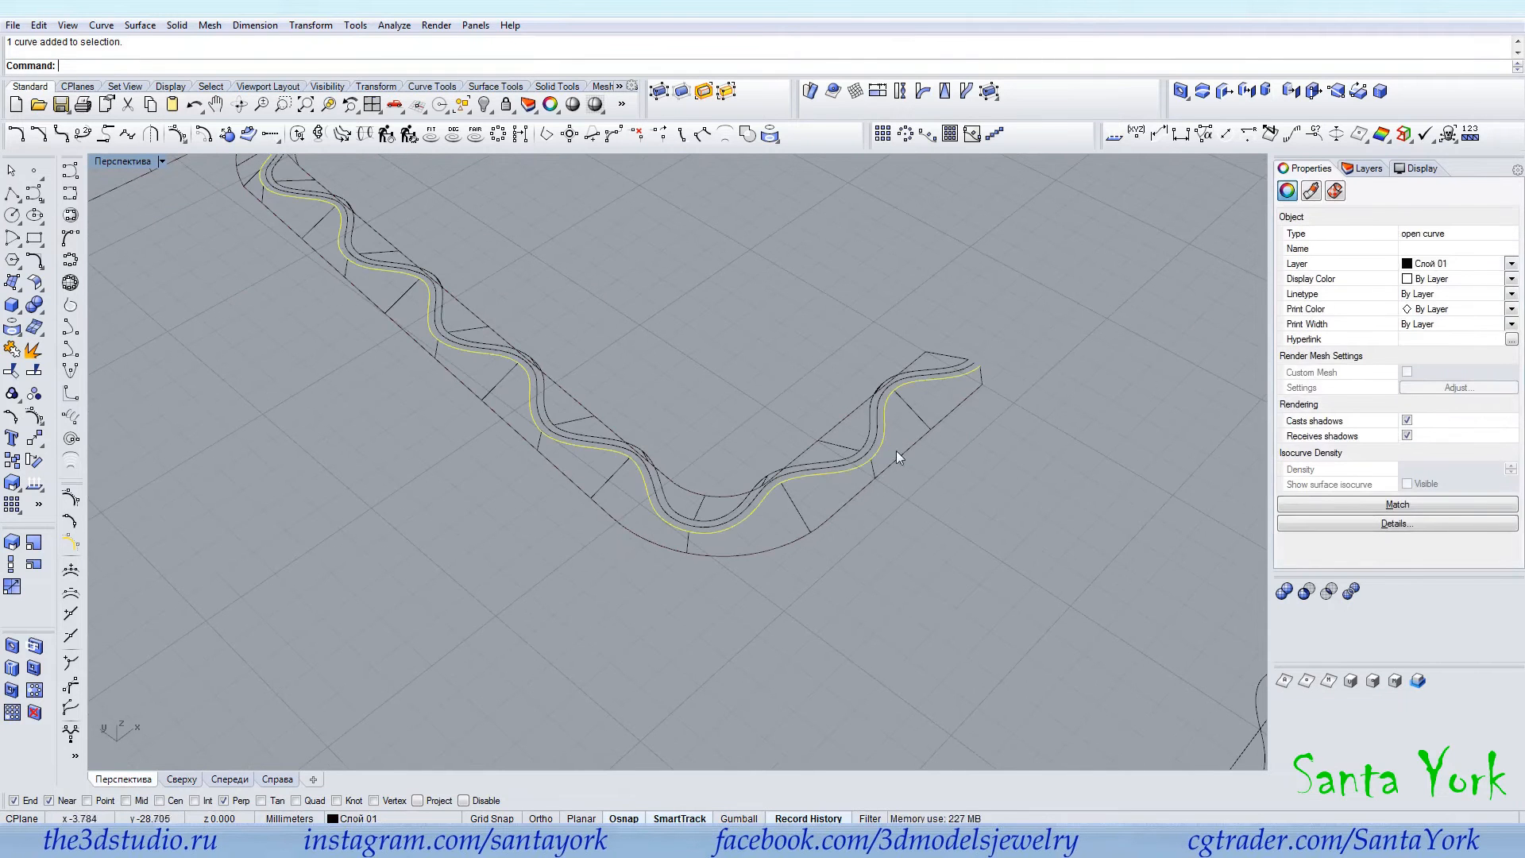
pyautogui.click(139, 25)
pyautogui.click(155, 93)
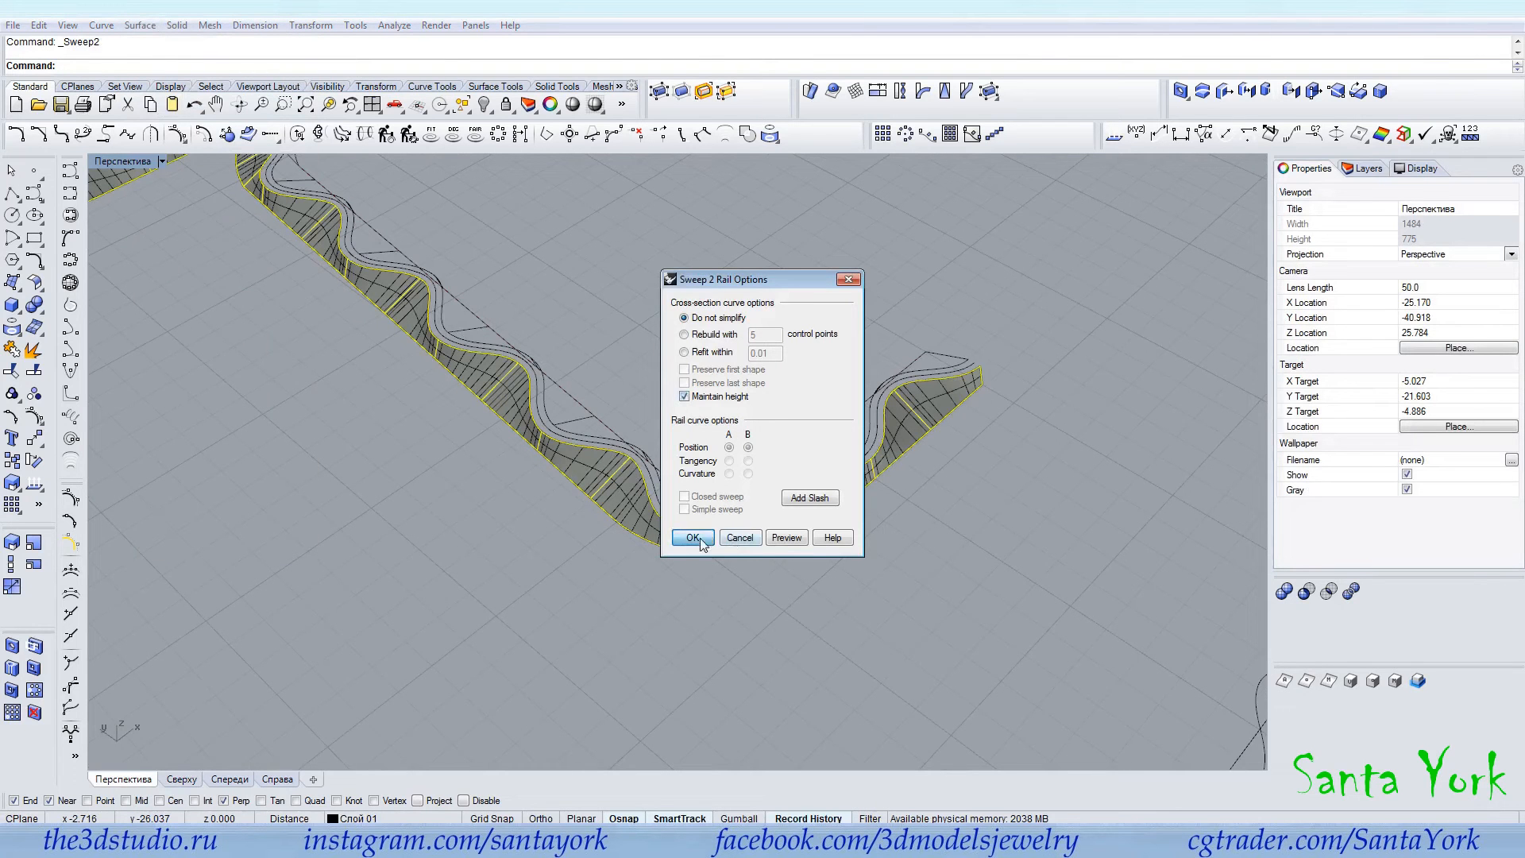
pyautogui.click(701, 535)
pyautogui.click(574, 555)
# Sweep a two-rail surface between the inner outline and inner wave curve through the grouped inner lines, unsimplified with Maintain height on.
pyautogui.scroll(2, 715, 496)
pyautogui.rightClick(715, 495)
pyautogui.click(715, 496)
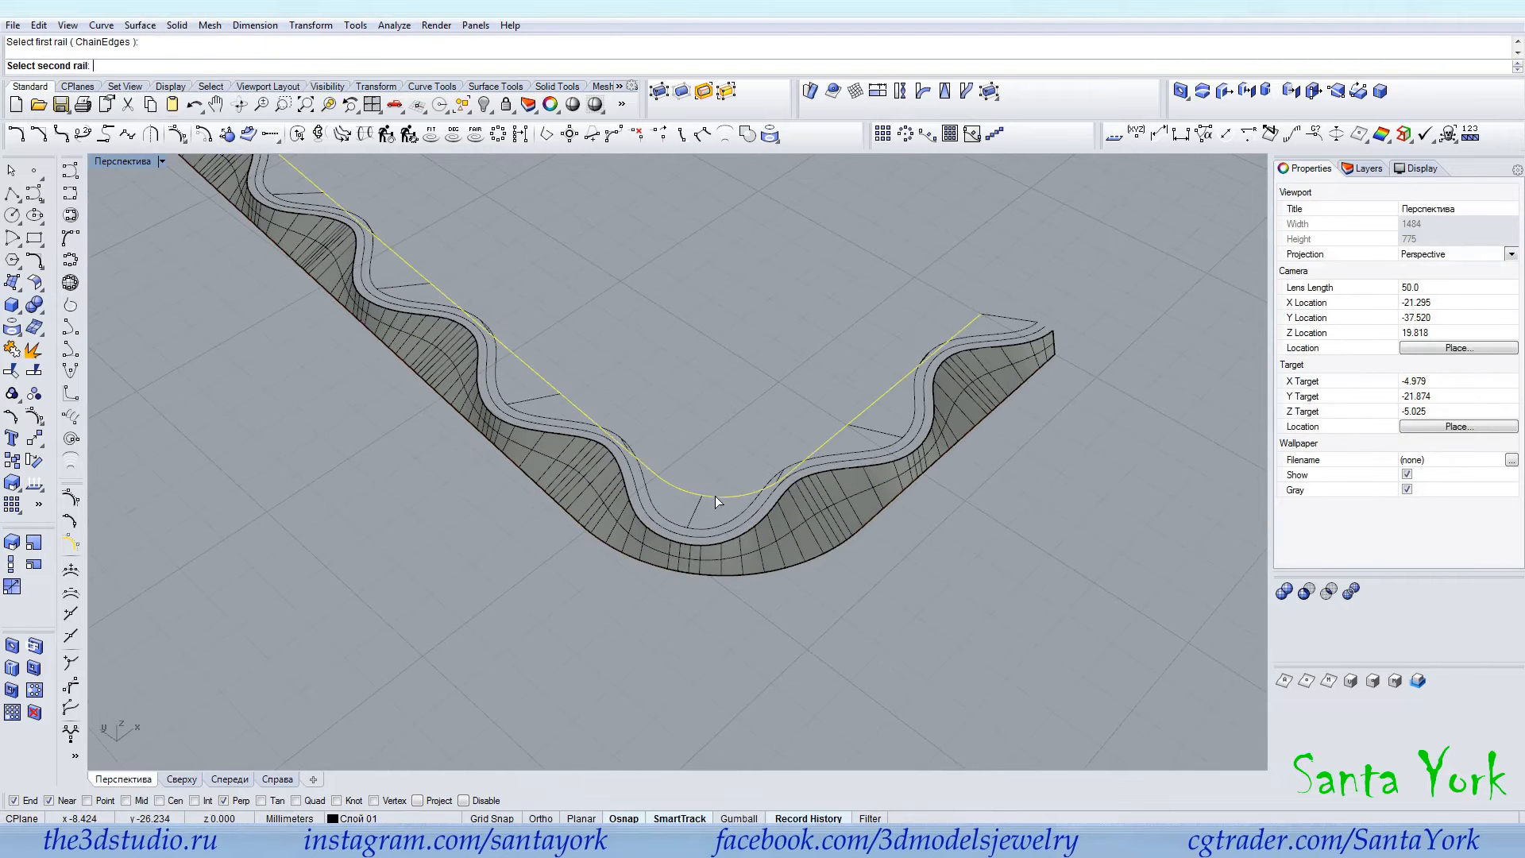
pyautogui.click(720, 525)
pyautogui.click(699, 502)
pyautogui.rightClick(698, 502)
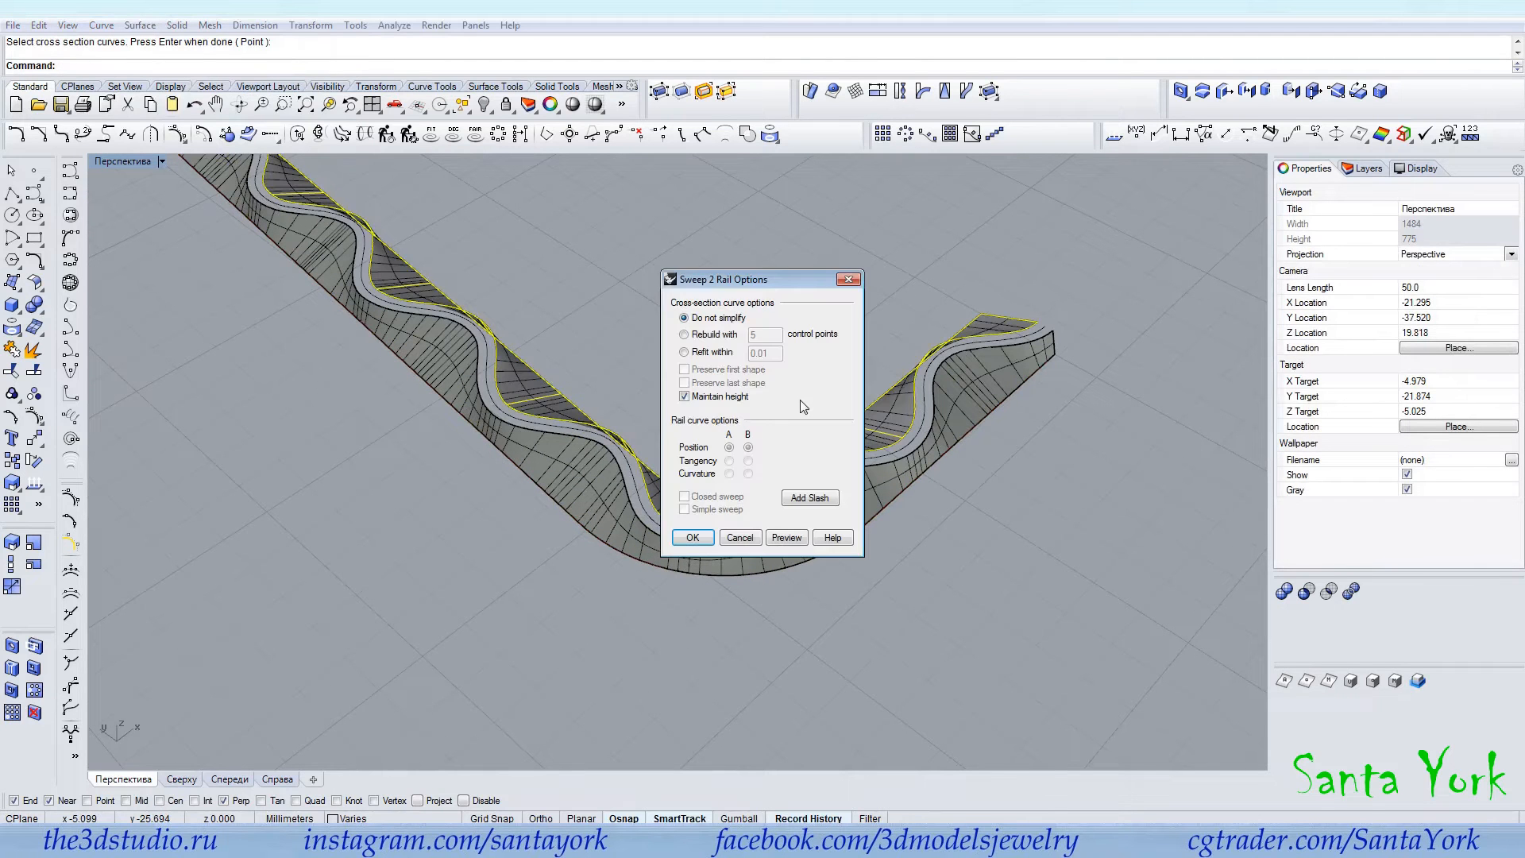
pyautogui.click(693, 538)
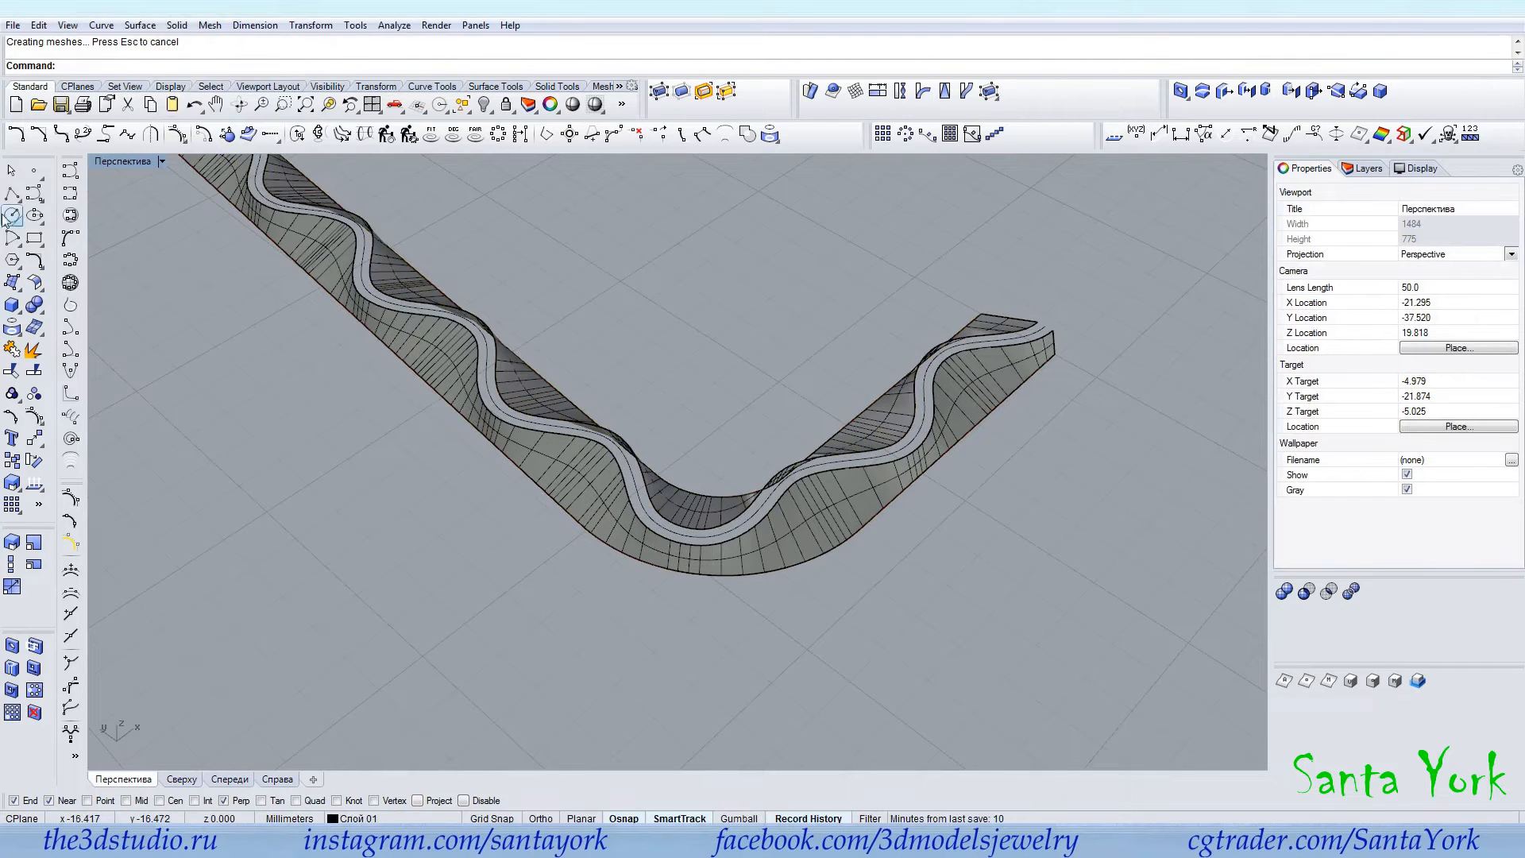
# Draw straight lines across both open ends of the wavy band, connecting the ends of the two wave curves.
pyautogui.scroll(5, 1089, 299)
pyautogui.click(903, 367)
pyautogui.press('Escape')
pyautogui.scroll(-8, 1022, 499)
pyautogui.moveTo(621, 389); pyautogui.dragTo(620, 520, button='right')
pyautogui.scroll(7, 693, 358)
pyautogui.scroll(-4, 800, 478)
pyautogui.moveTo(801, 480); pyautogui.dragTo(507, 341, button='right')
pyautogui.scroll(5, 610, 436)
pyautogui.press('Return')
pyautogui.click(601, 421)
pyautogui.click(630, 407)
pyautogui.press('Return')
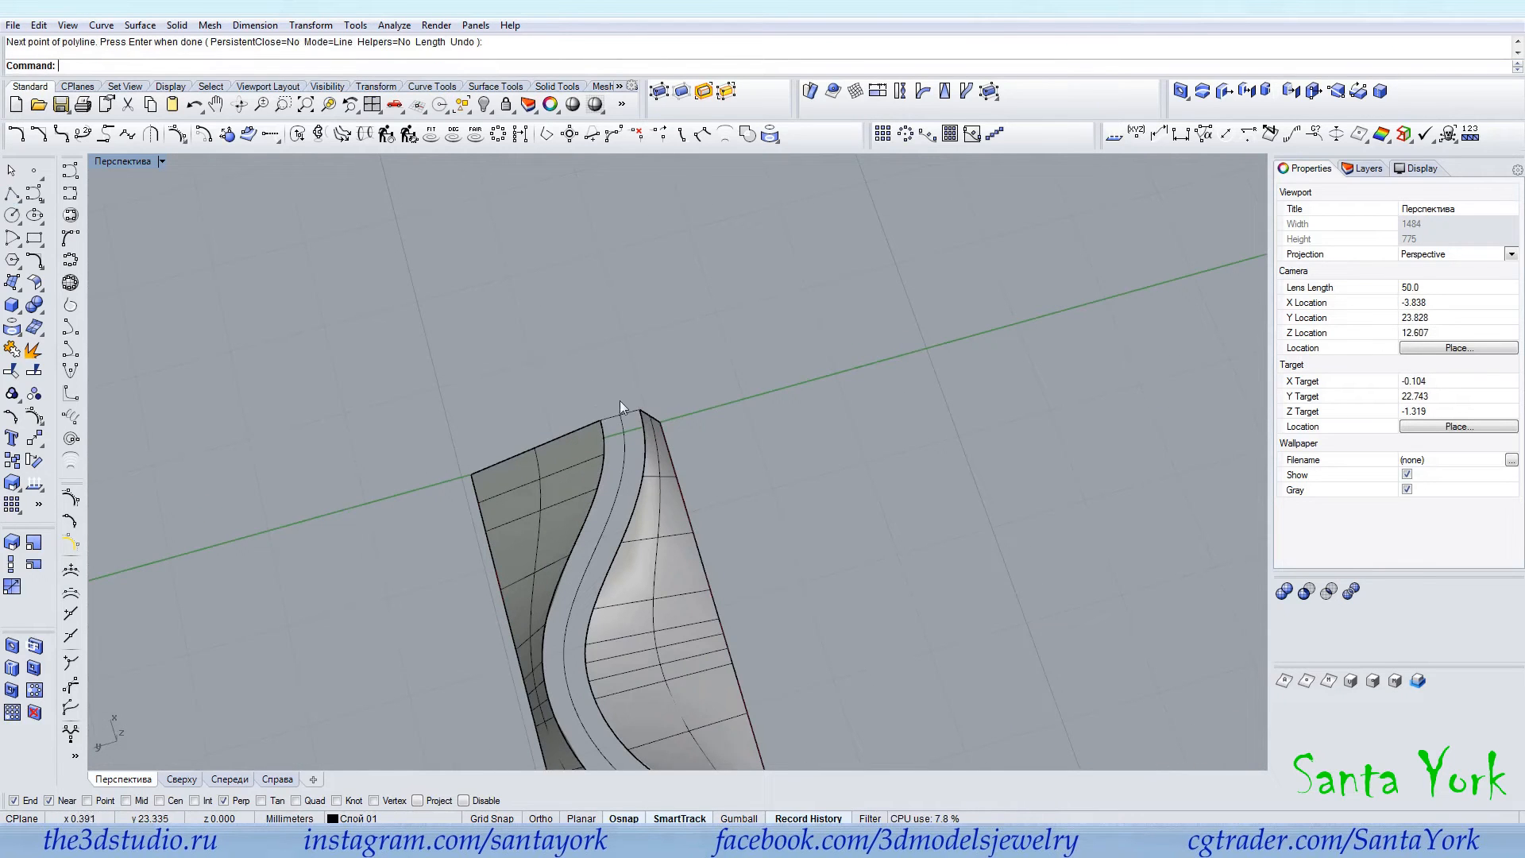
# Fill the wavy band with a planar surface bounded by the two wave curves and both end lines.
pyautogui.click(14, 283)
pyautogui.click(58, 290)
pyautogui.click(604, 430)
pyautogui.click(639, 462)
pyautogui.click(645, 431)
pyautogui.rightClick(645, 431)
pyautogui.scroll(-18, 469, 548)
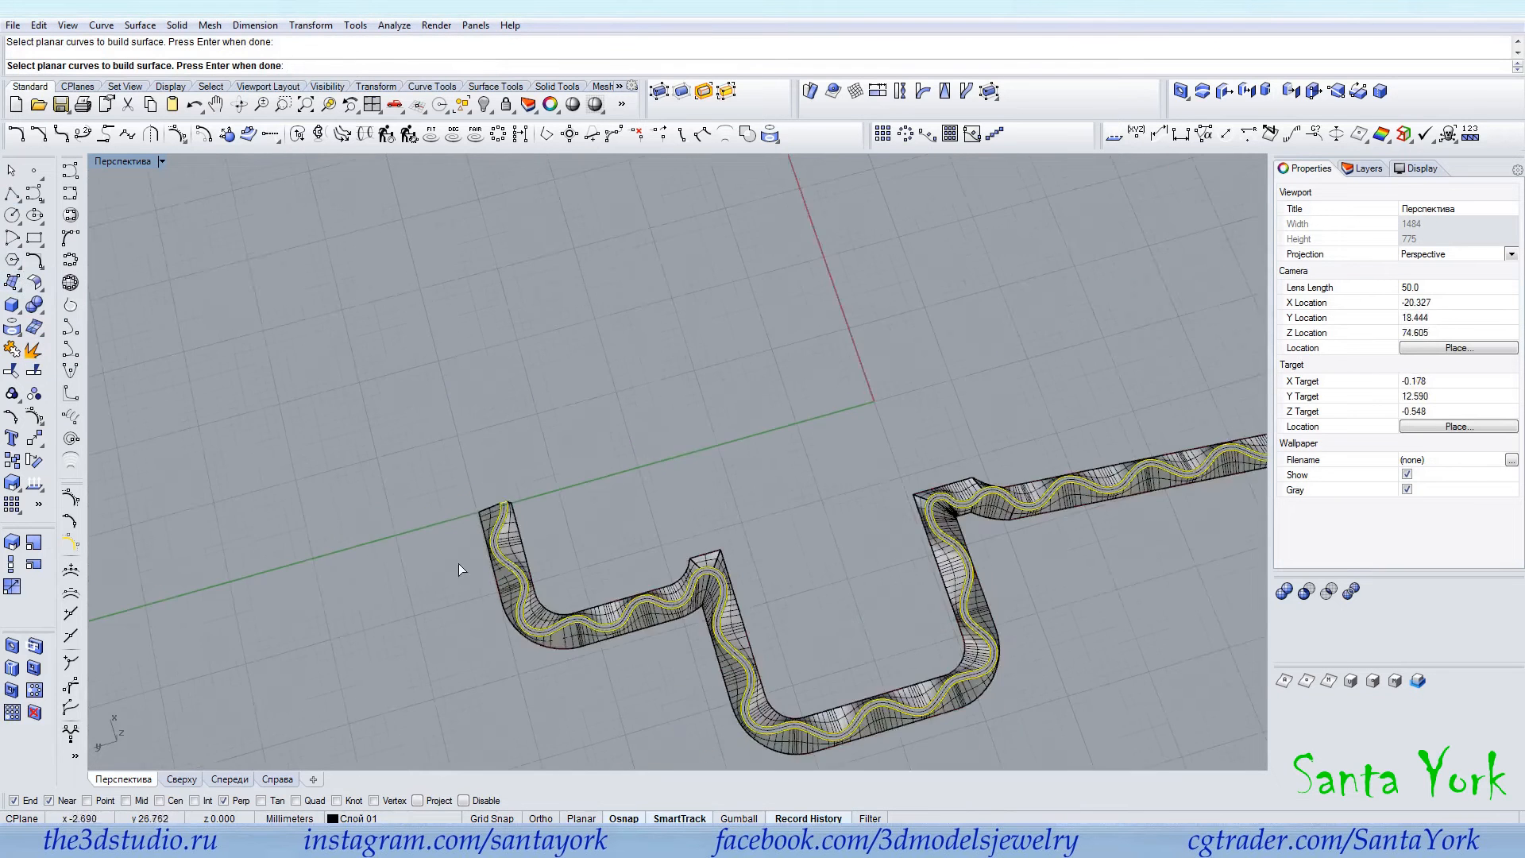
pyautogui.scroll(9, 981, 415)
pyautogui.scroll(6, 1020, 412)
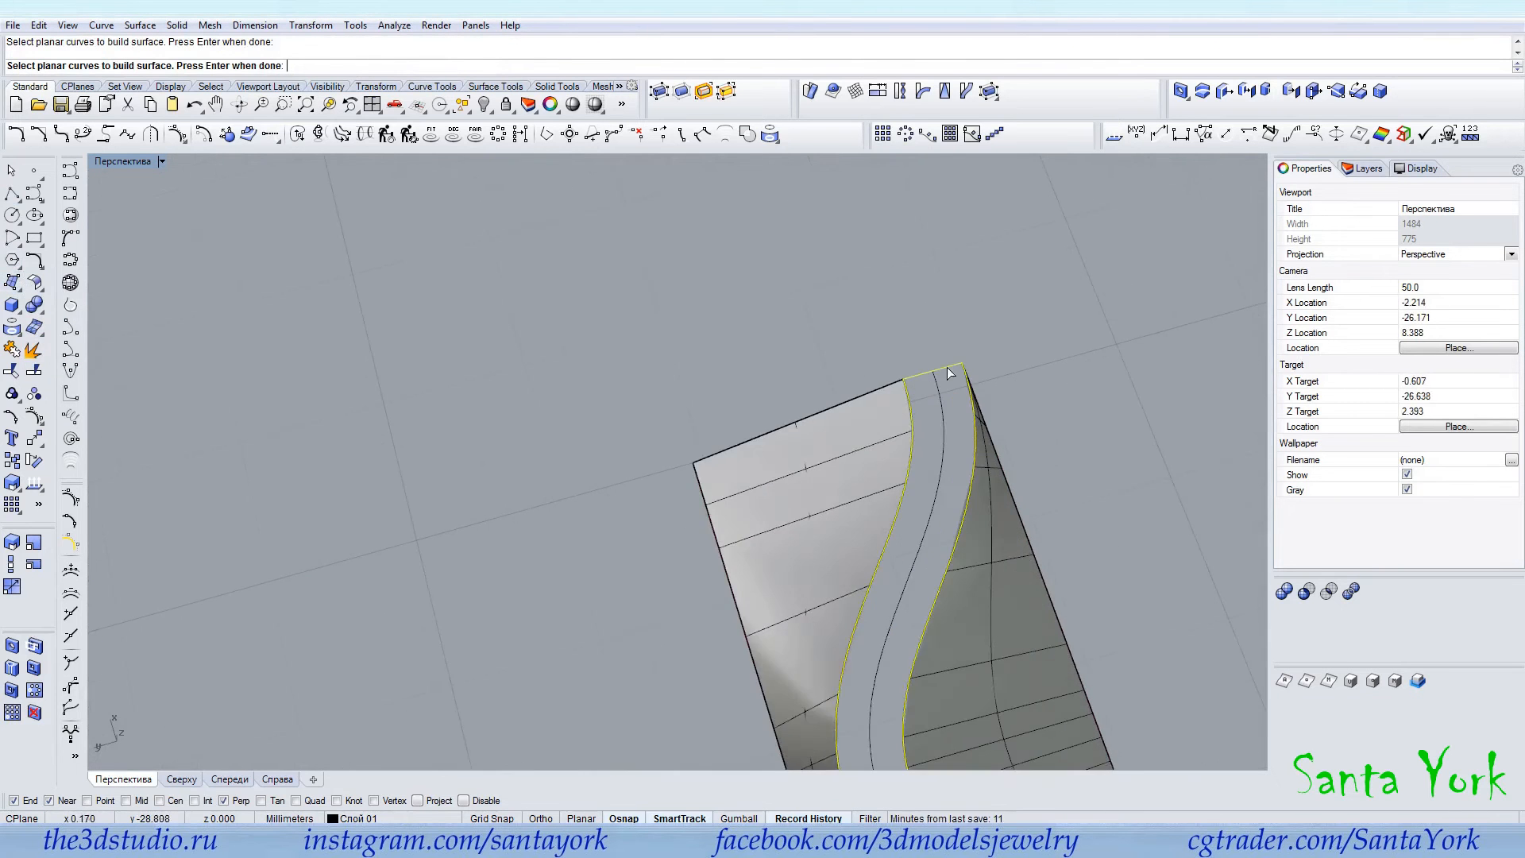
pyautogui.press('Return')
# Join the planar wavy band with the inner and outer sloping sweep surfaces into one polysurface.
pyautogui.click(845, 491)
pyautogui.click(12, 350)
pyautogui.click(945, 446)
pyautogui.click(973, 509)
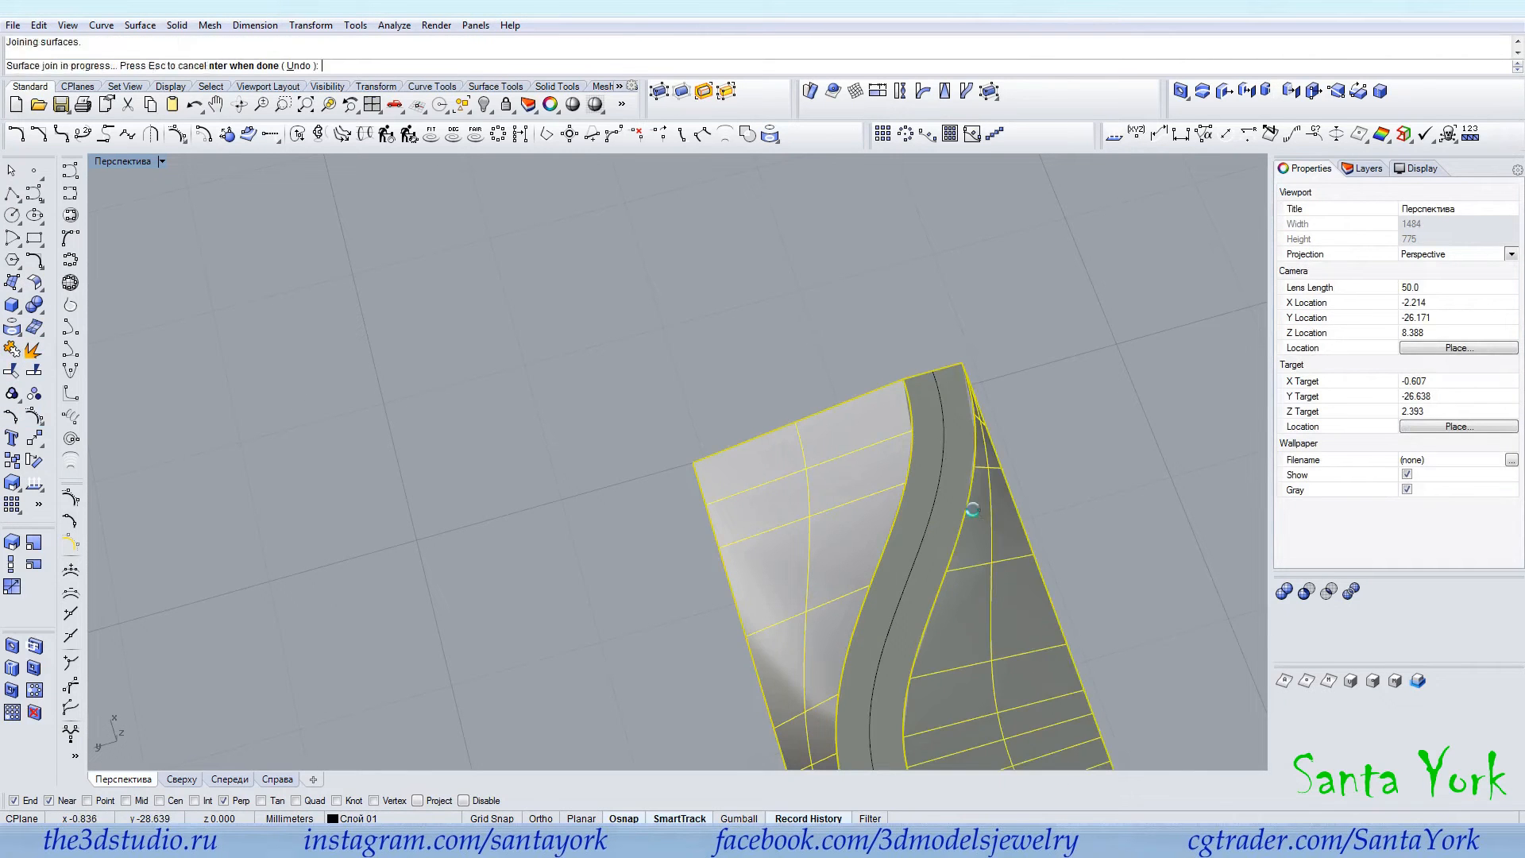
pyautogui.rightClick(974, 509)
pyautogui.click(1115, 430)
# Mirror a copy of the joined wavy relief across the Y axis and join both halves.
pyautogui.moveTo(1053, 391)
pyautogui.mouseDown(button='right')
pyautogui.moveTo(879, 484)
pyautogui.moveTo(829, 367)
pyautogui.moveTo(784, 359)
pyautogui.moveTo(725, 545)
pyautogui.moveTo(741, 580)
pyautogui.mouseUp(button='right')
pyautogui.scroll(5, 661, 241)
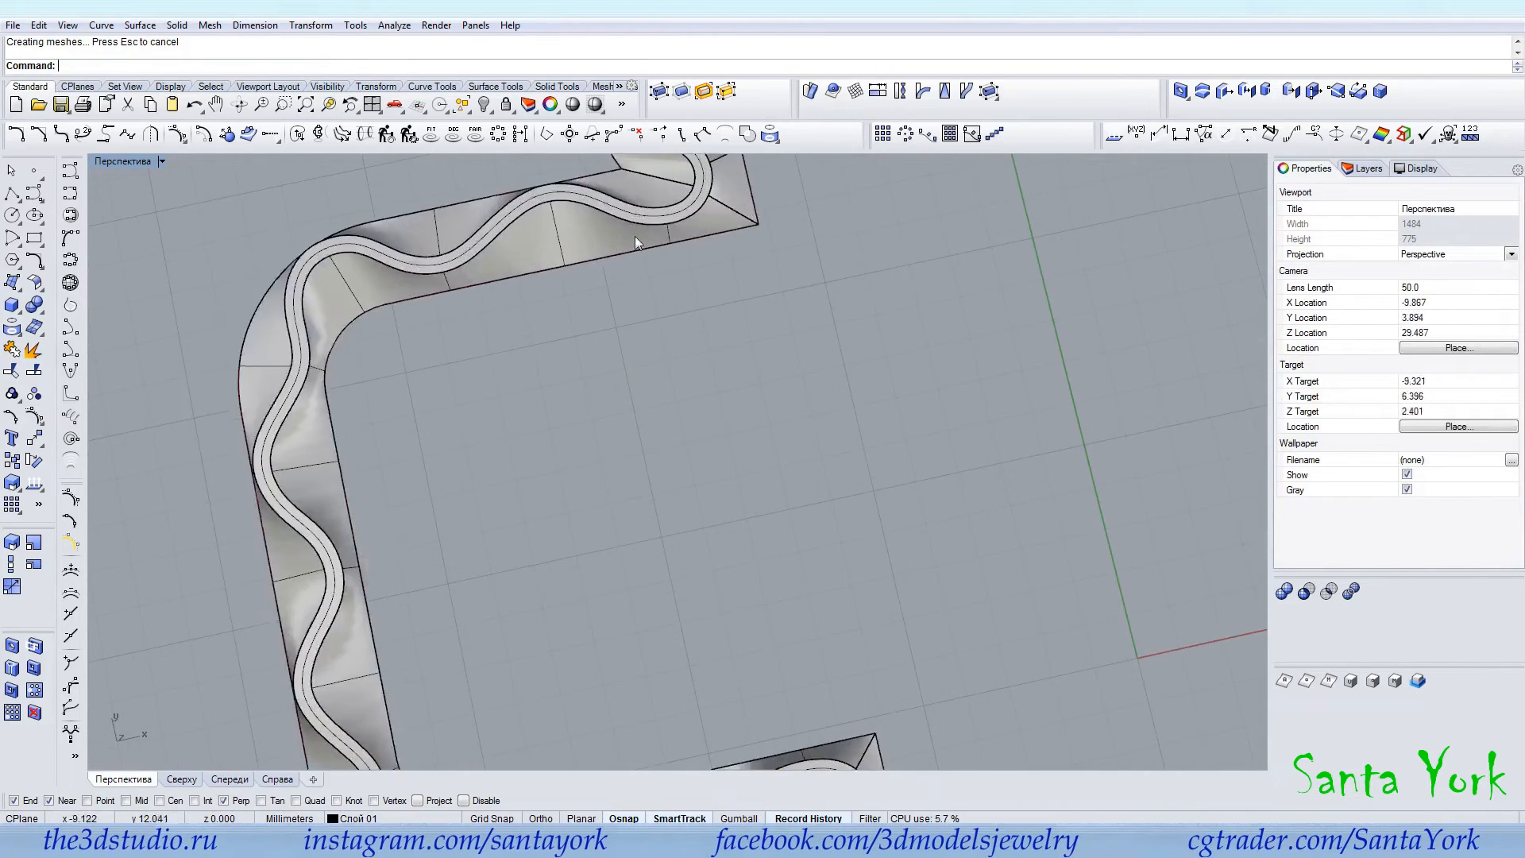
pyautogui.click(652, 236)
pyautogui.click(311, 25)
pyautogui.click(333, 147)
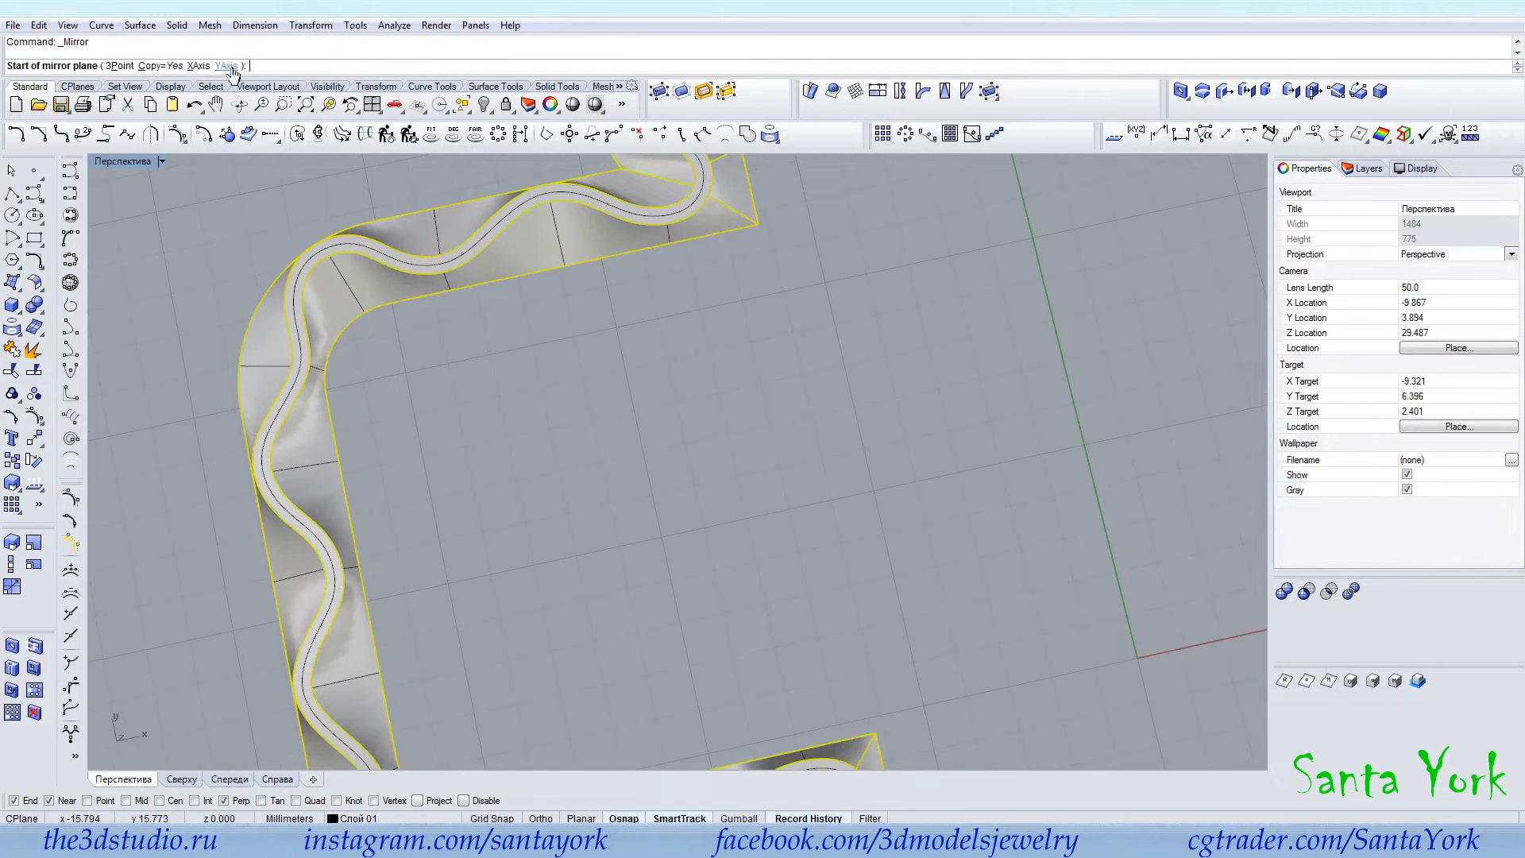
pyautogui.click(238, 66)
pyautogui.scroll(-5, 600, 385)
pyautogui.click(9, 350)
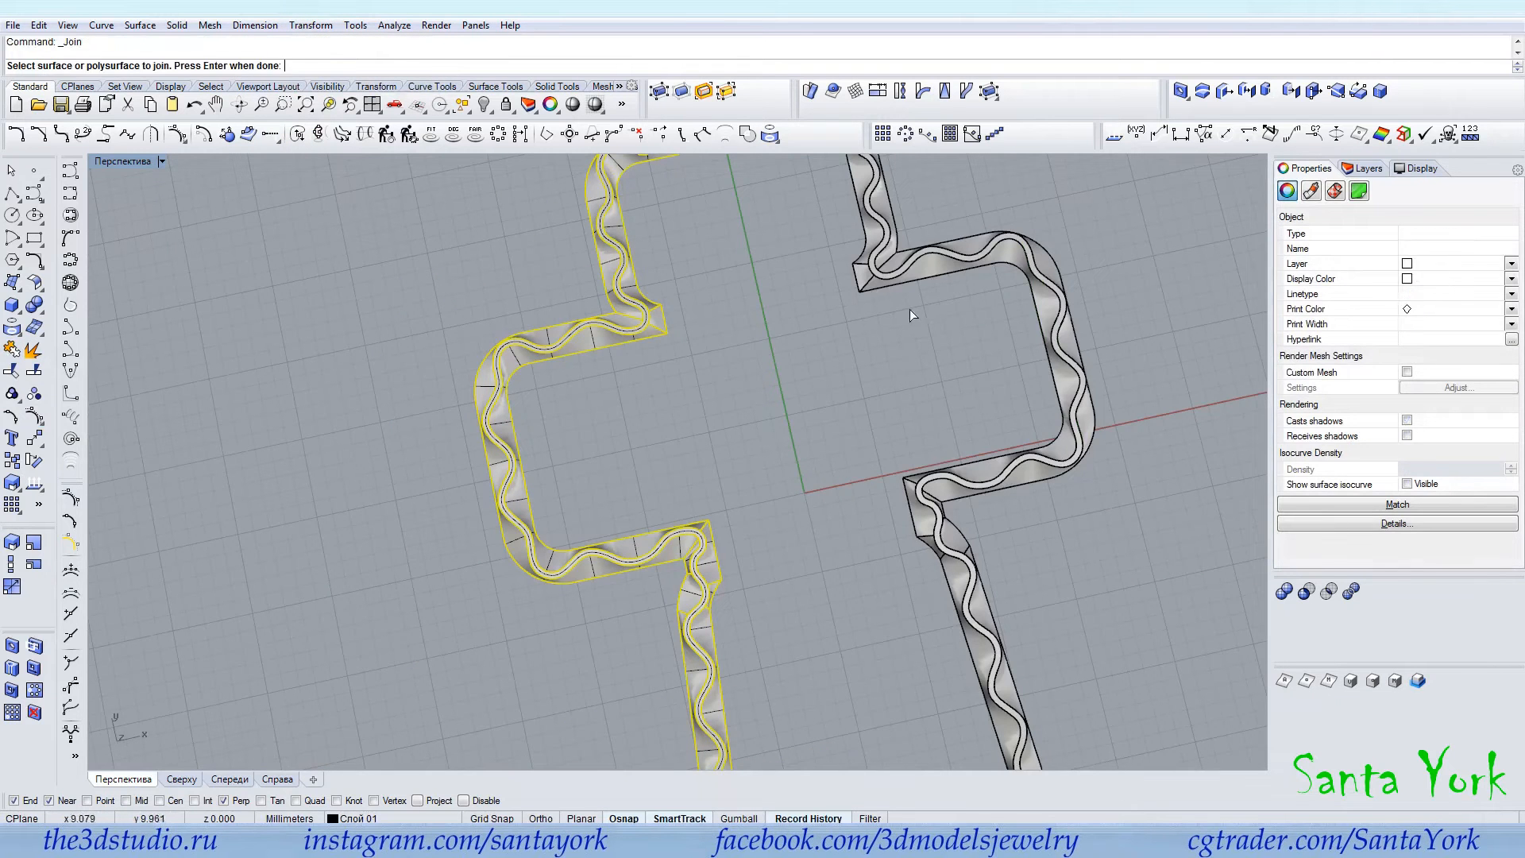
pyautogui.click(933, 268)
pyautogui.rightClick(933, 268)
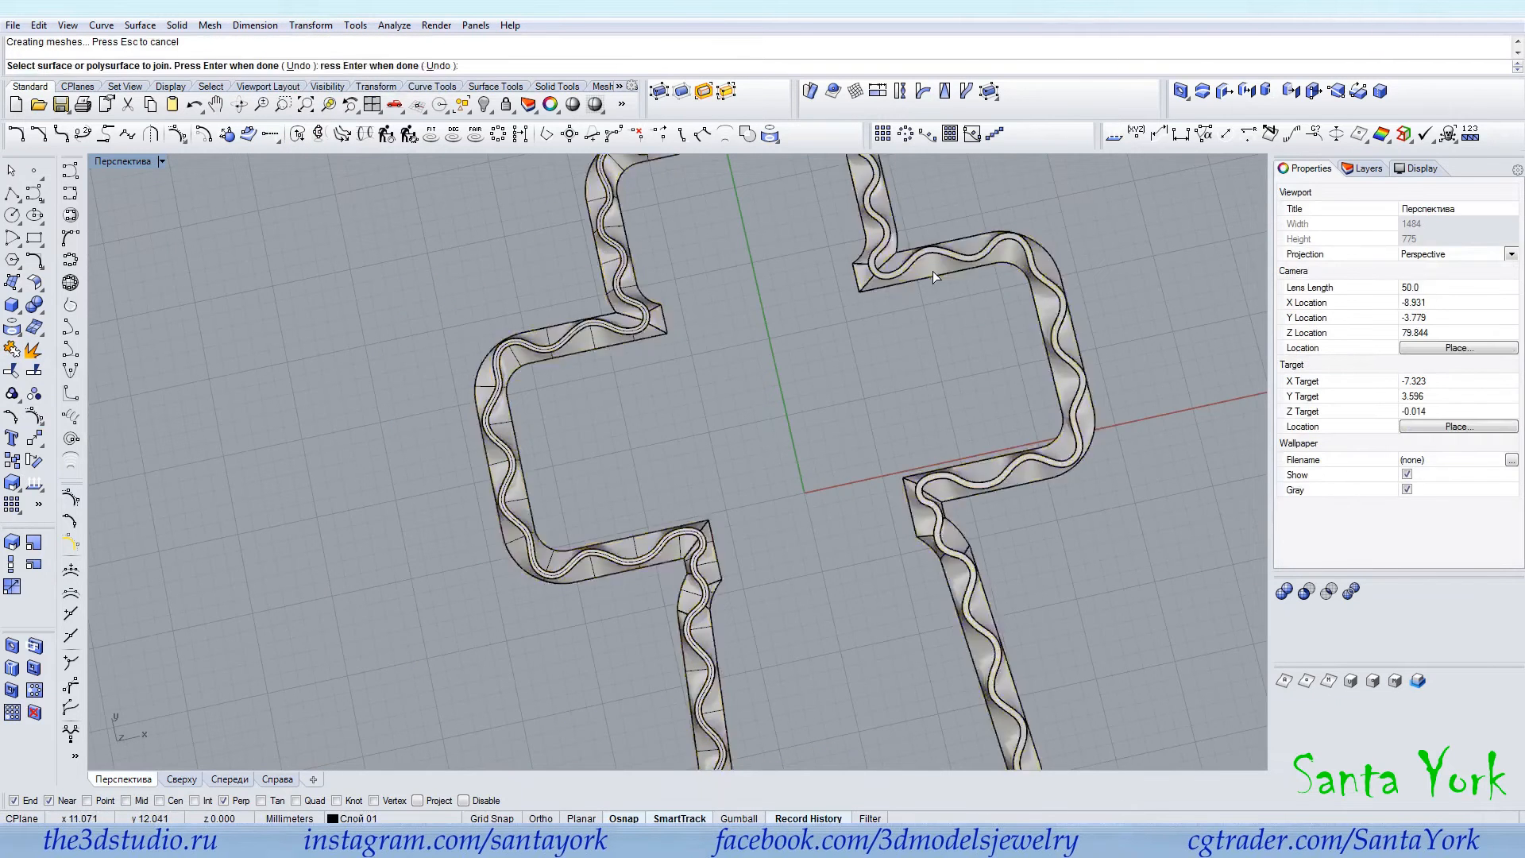
# Bring back the hidden frame body under the relief and hide the leftover construction curves.
pyautogui.click(482, 105)
pyautogui.moveTo(666, 351); pyautogui.dragTo(630, 245, button='right')
pyautogui.scroll(8, 640, 353)
pyautogui.click(673, 418)
pyautogui.hotkey('ctrl', 'h')
pyautogui.click(462, 104)
pyautogui.click(796, 422)
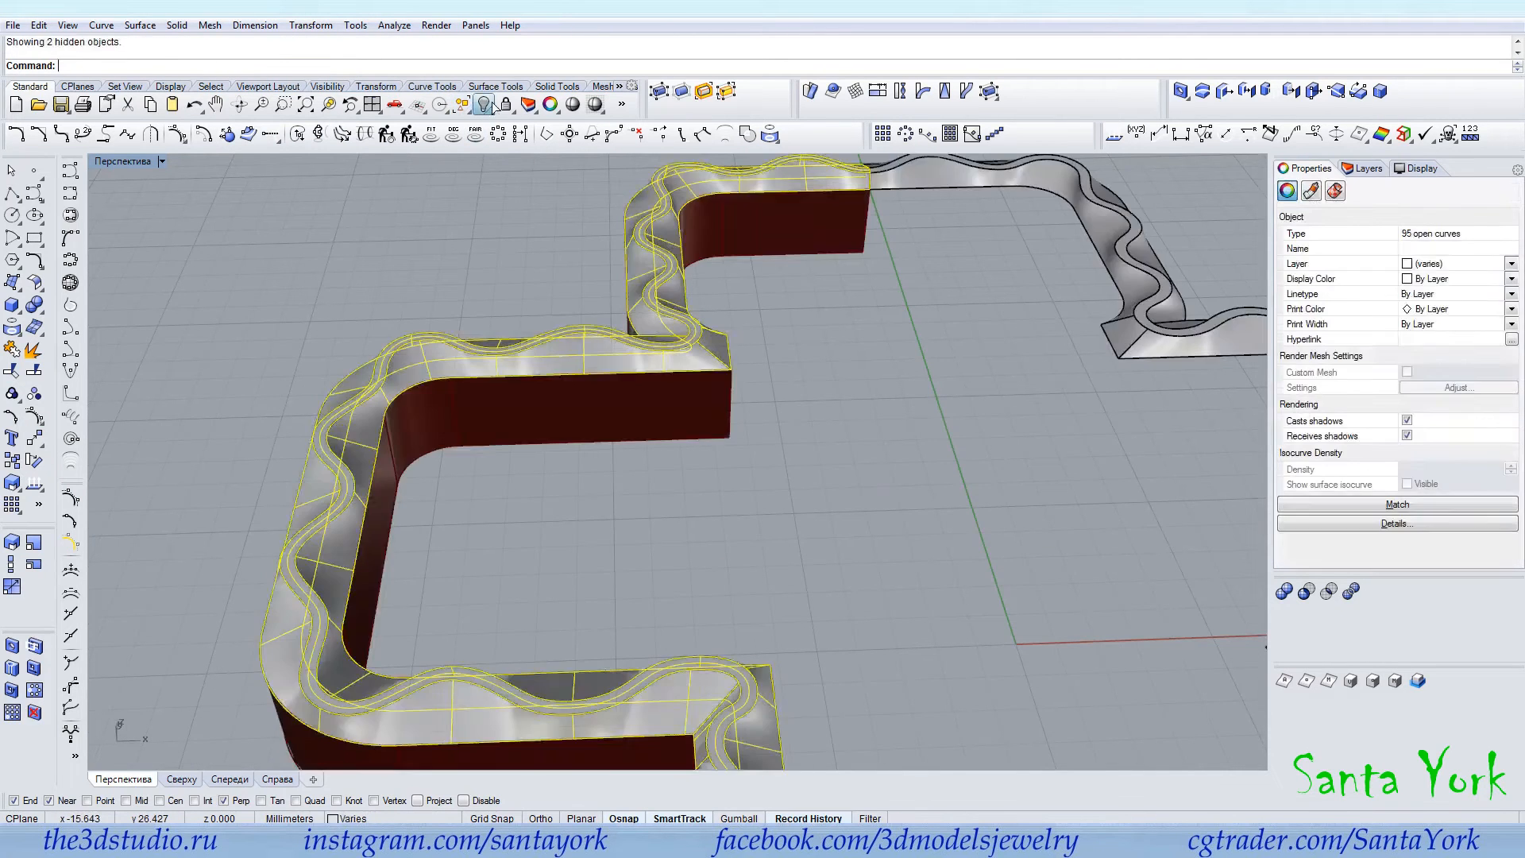
# Mirror a copy of the half frame body across the Y axis.
pyautogui.moveTo(796, 421); pyautogui.dragTo(742, 509, button='right')
pyautogui.click(742, 462)
pyautogui.click(310, 24)
pyautogui.click(333, 123)
pyautogui.click(226, 65)
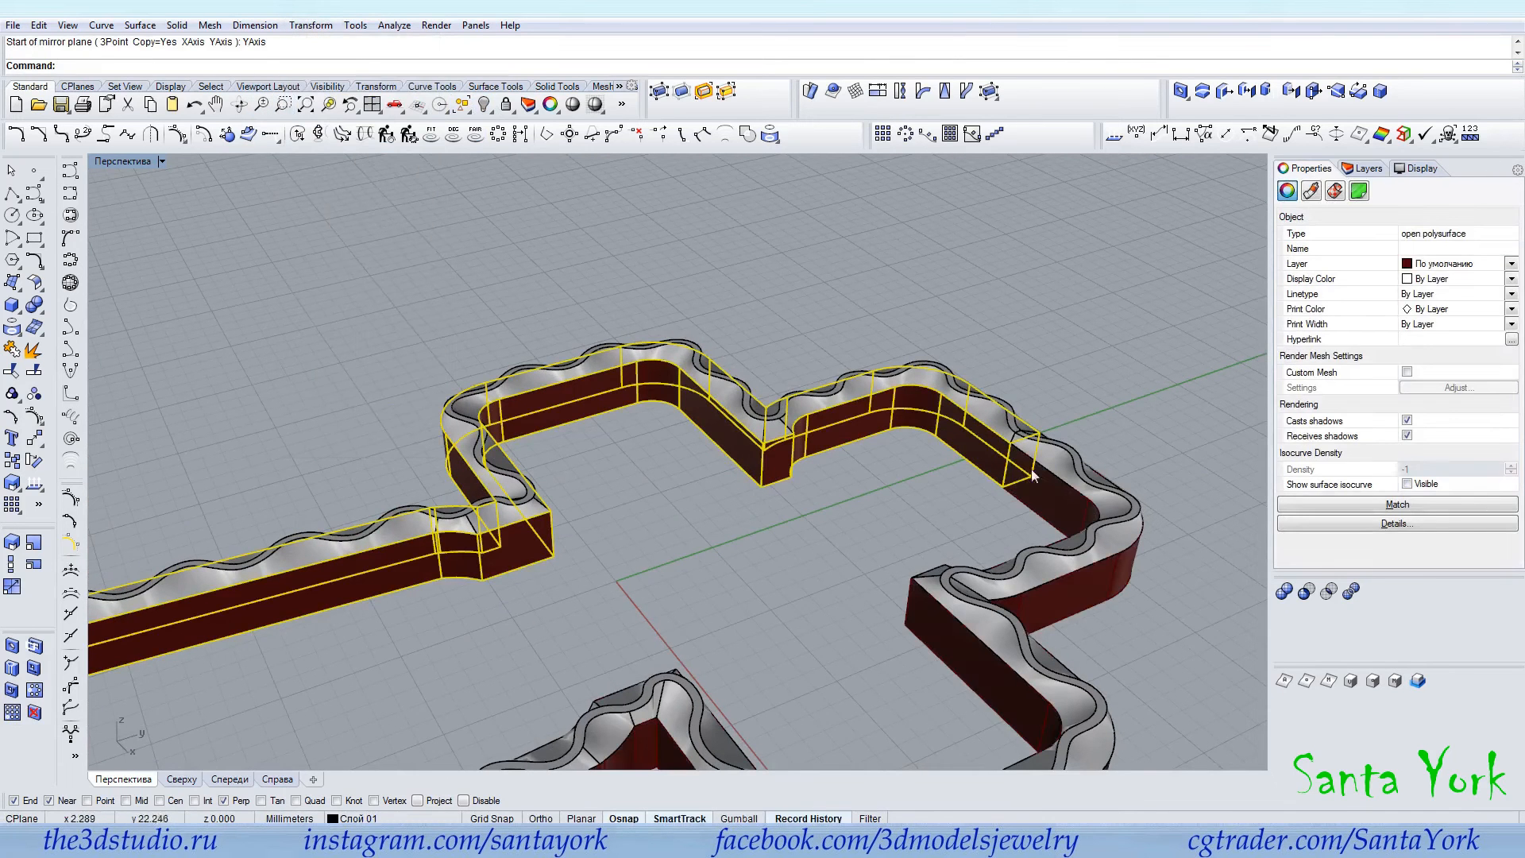
# Cut the wavy relief to the clipboard, and extract and delete the upper faces of both frame body halves.
pyautogui.click(1031, 442)
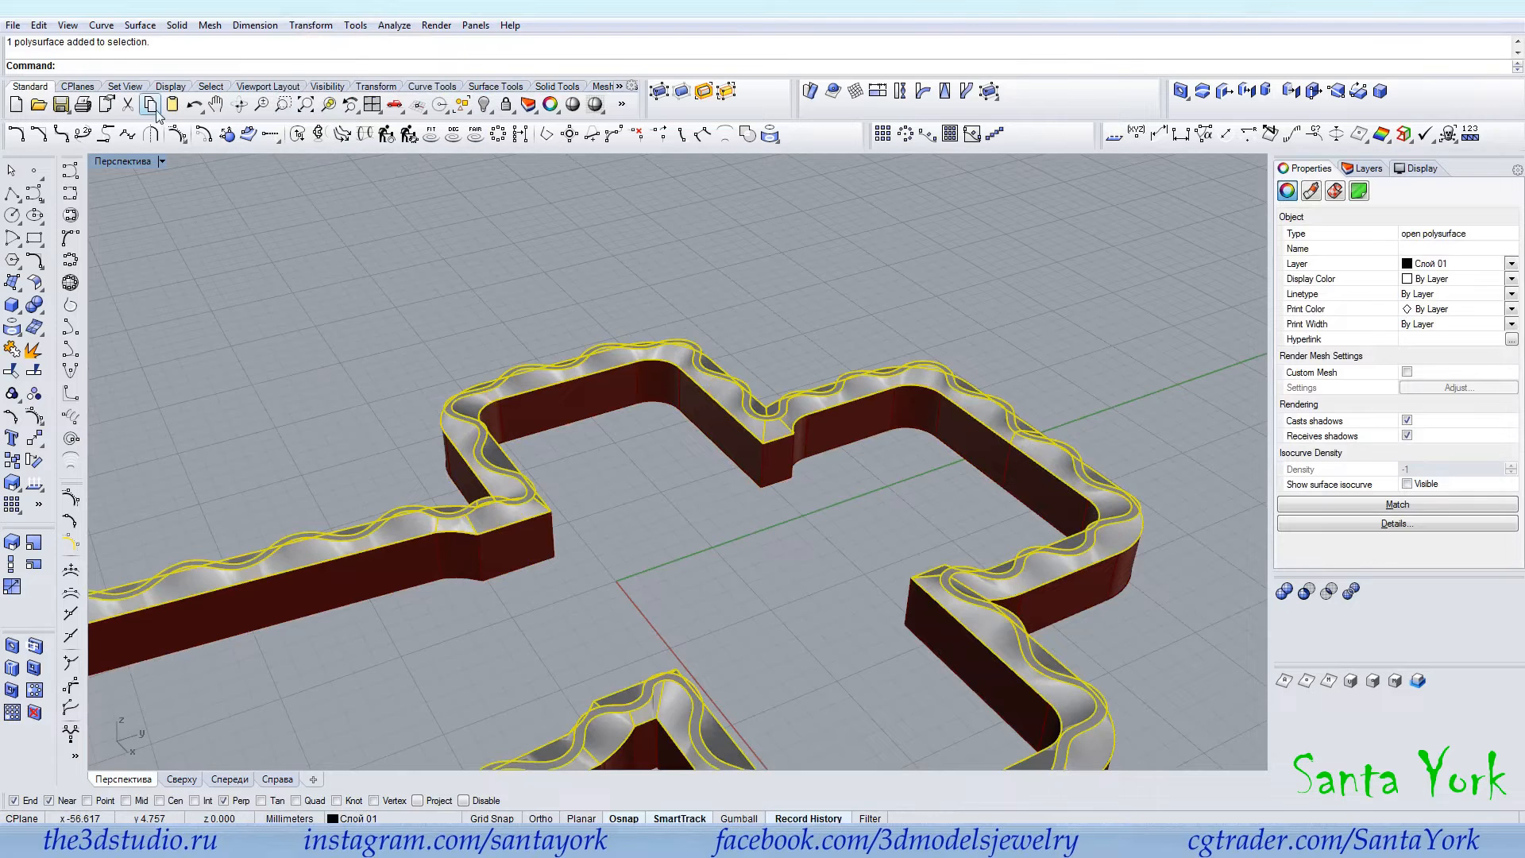
pyautogui.click(127, 105)
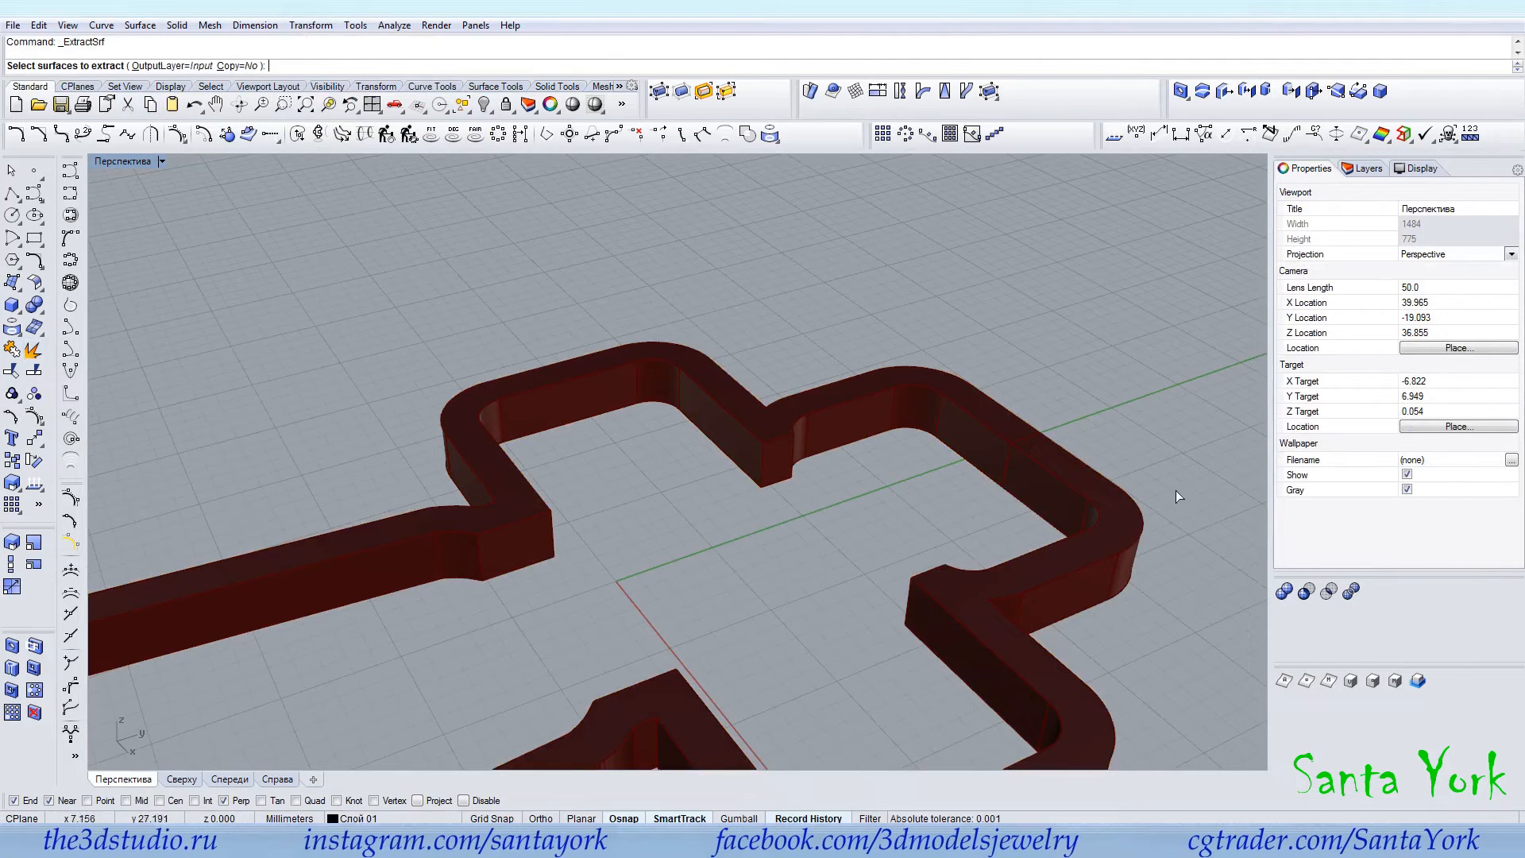
pyautogui.scroll(7, 1189, 501)
pyautogui.click(866, 413)
pyautogui.click(812, 355)
pyautogui.rightClick(831, 419)
pyautogui.press('Delete')
# Join the two halves of the frame body into one open polysurface.
pyautogui.click(802, 426)
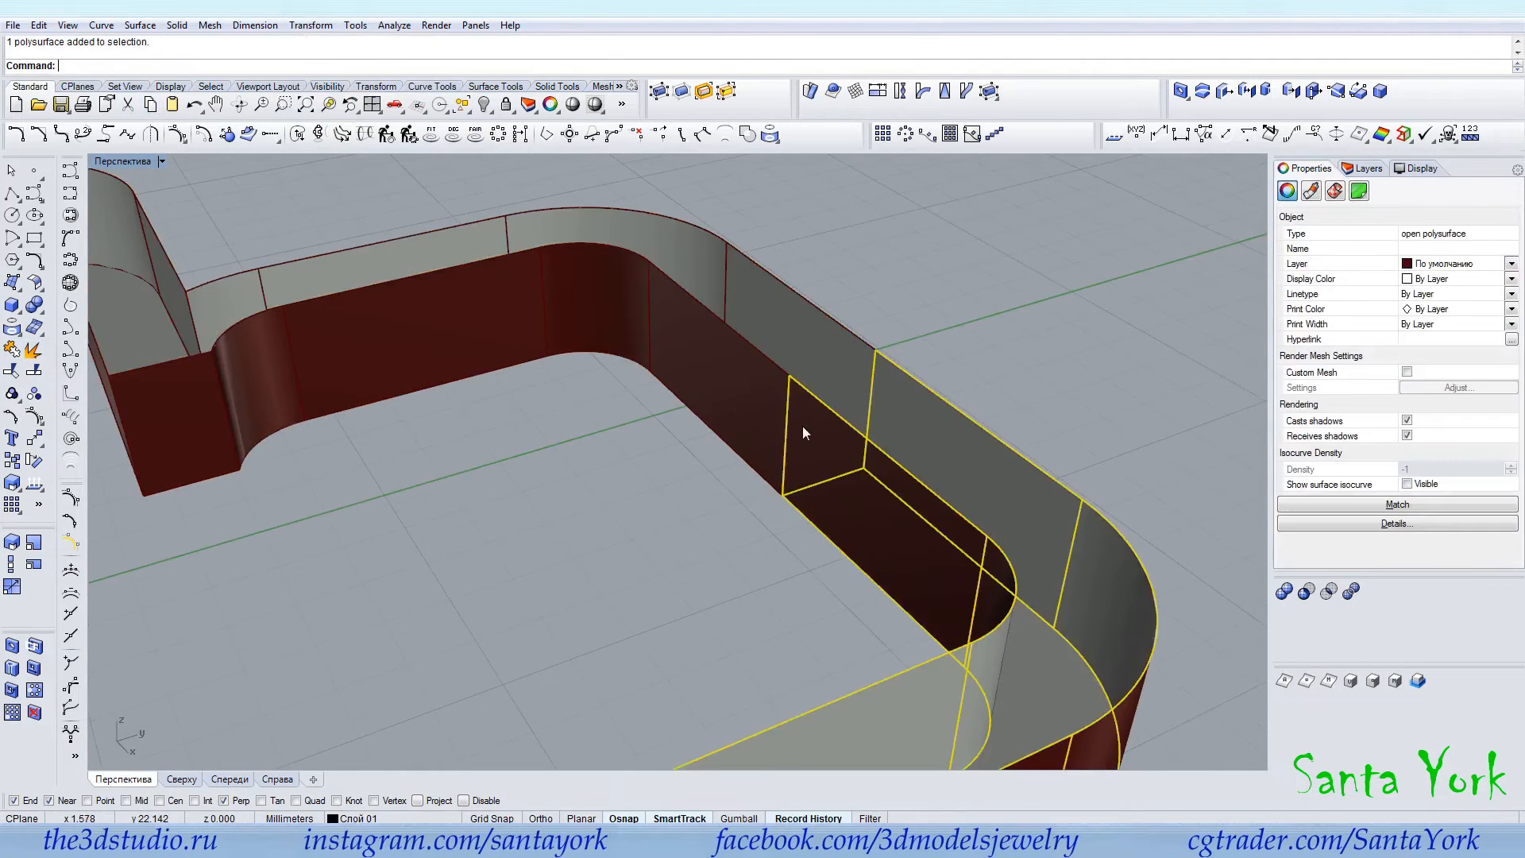
pyautogui.click(10, 372)
pyautogui.click(728, 378)
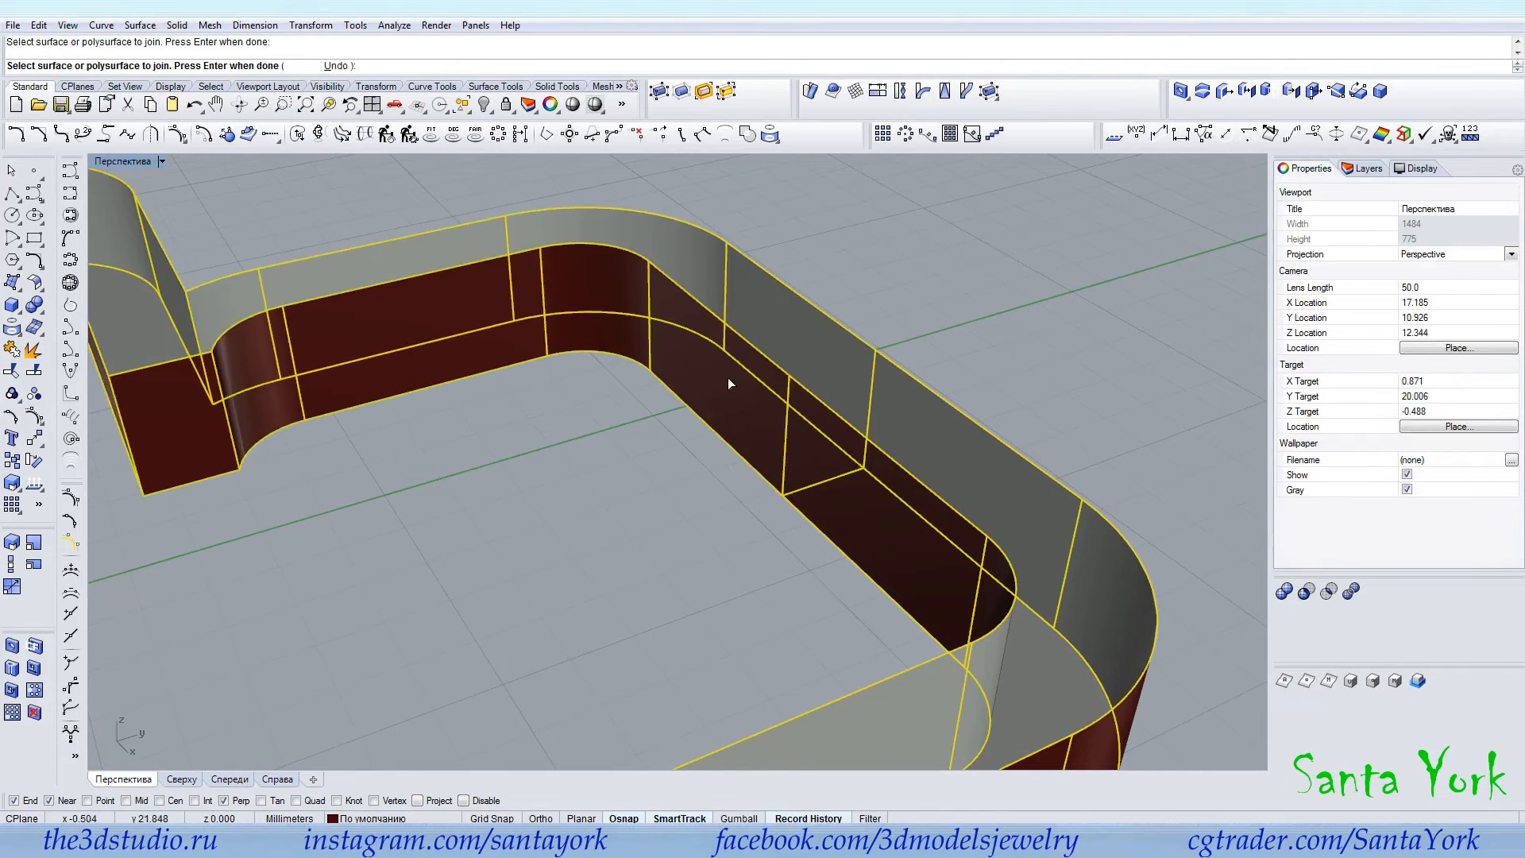
pyautogui.rightClick(728, 378)
# Paste the wavy relief back in place and join it with the frame body.
pyautogui.click(172, 104)
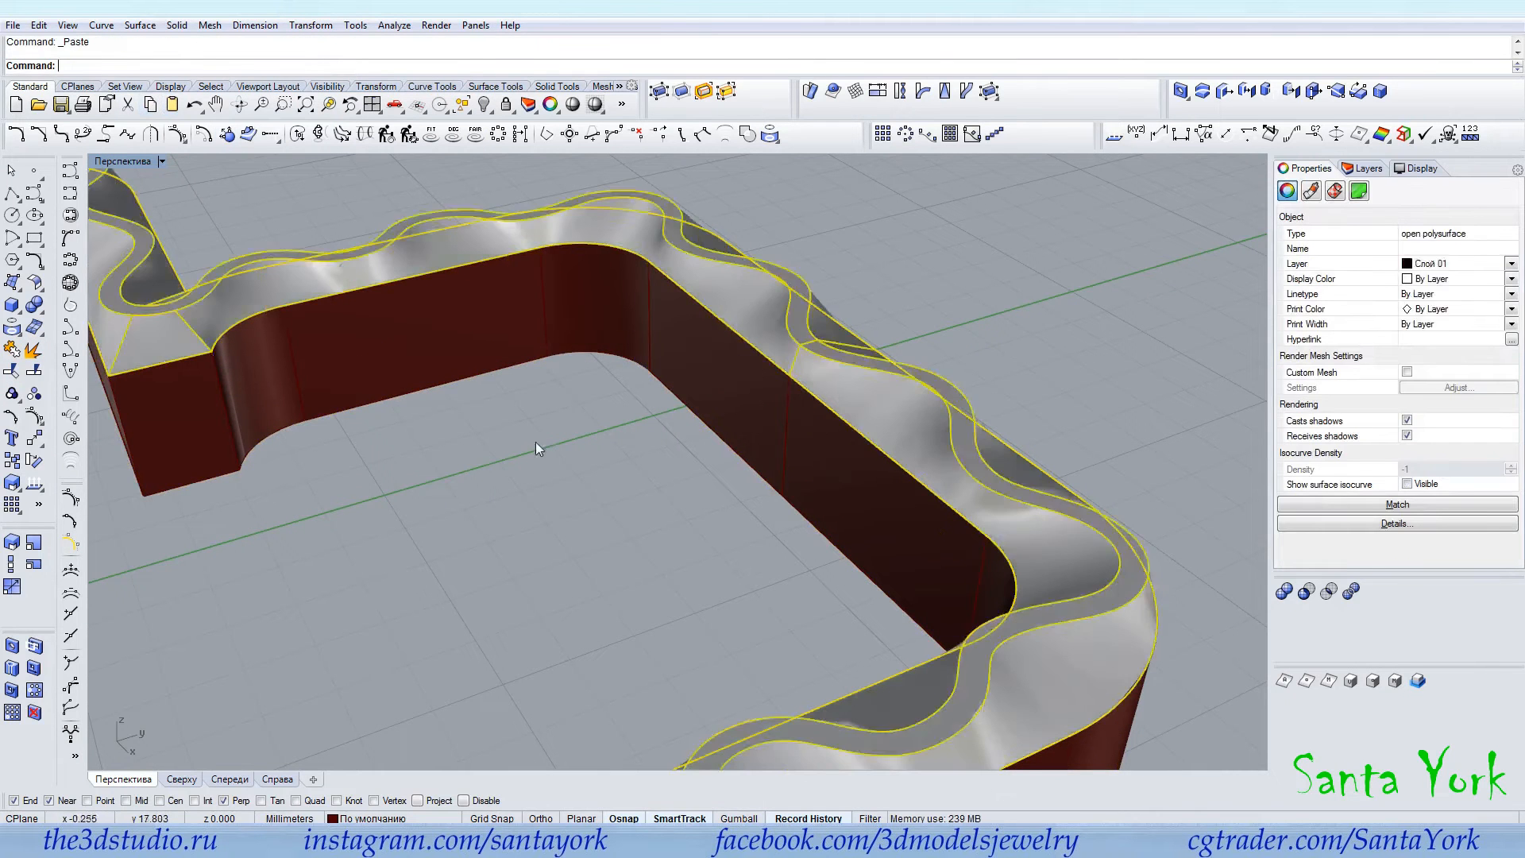
pyautogui.click(11, 351)
pyautogui.click(415, 350)
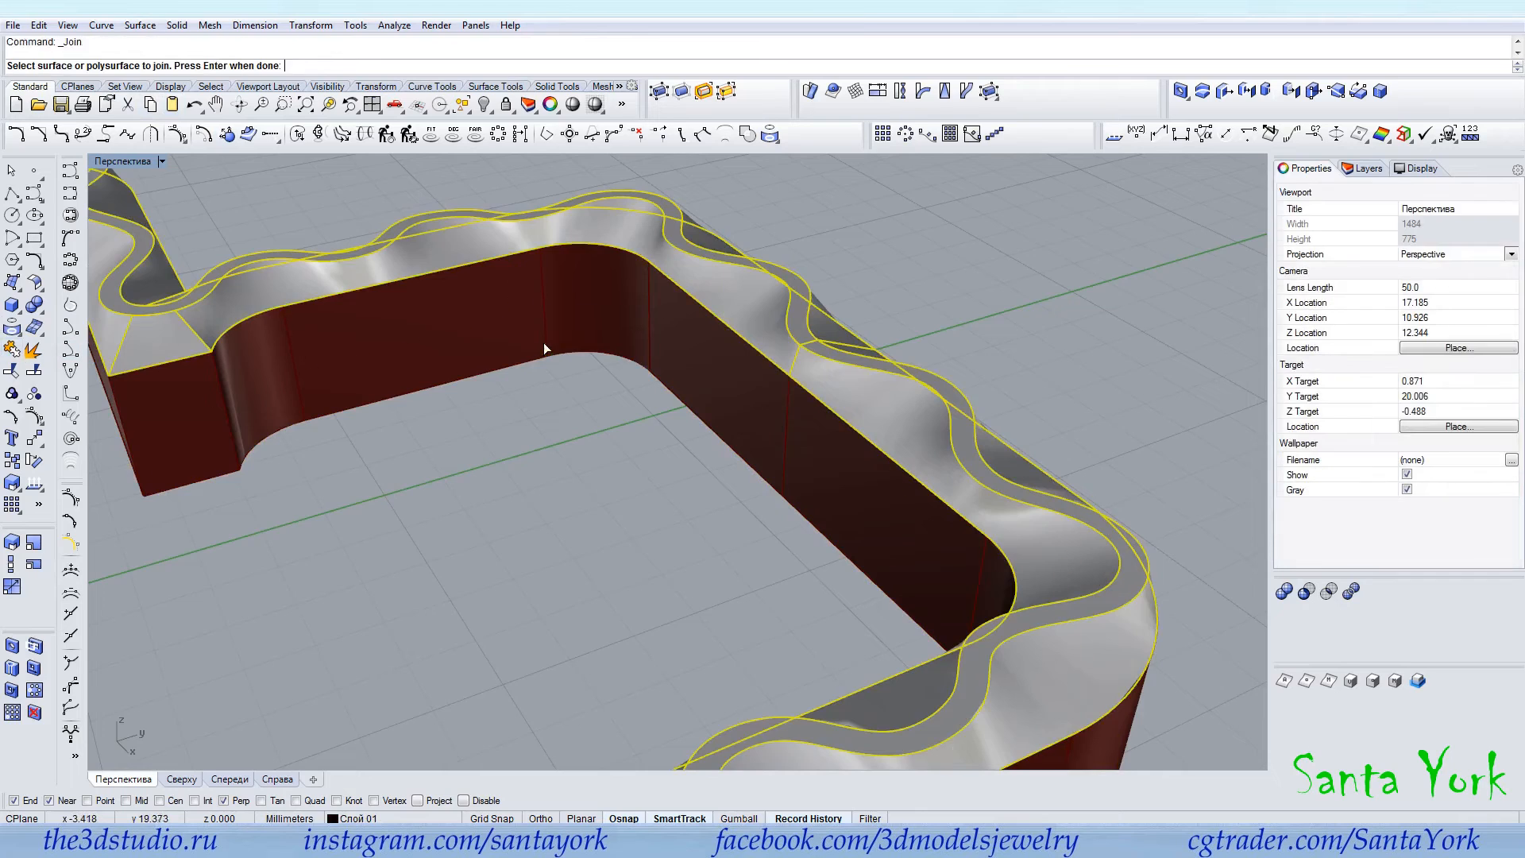
pyautogui.scroll(-7, 904, 352)
pyautogui.scroll(-5, 904, 351)
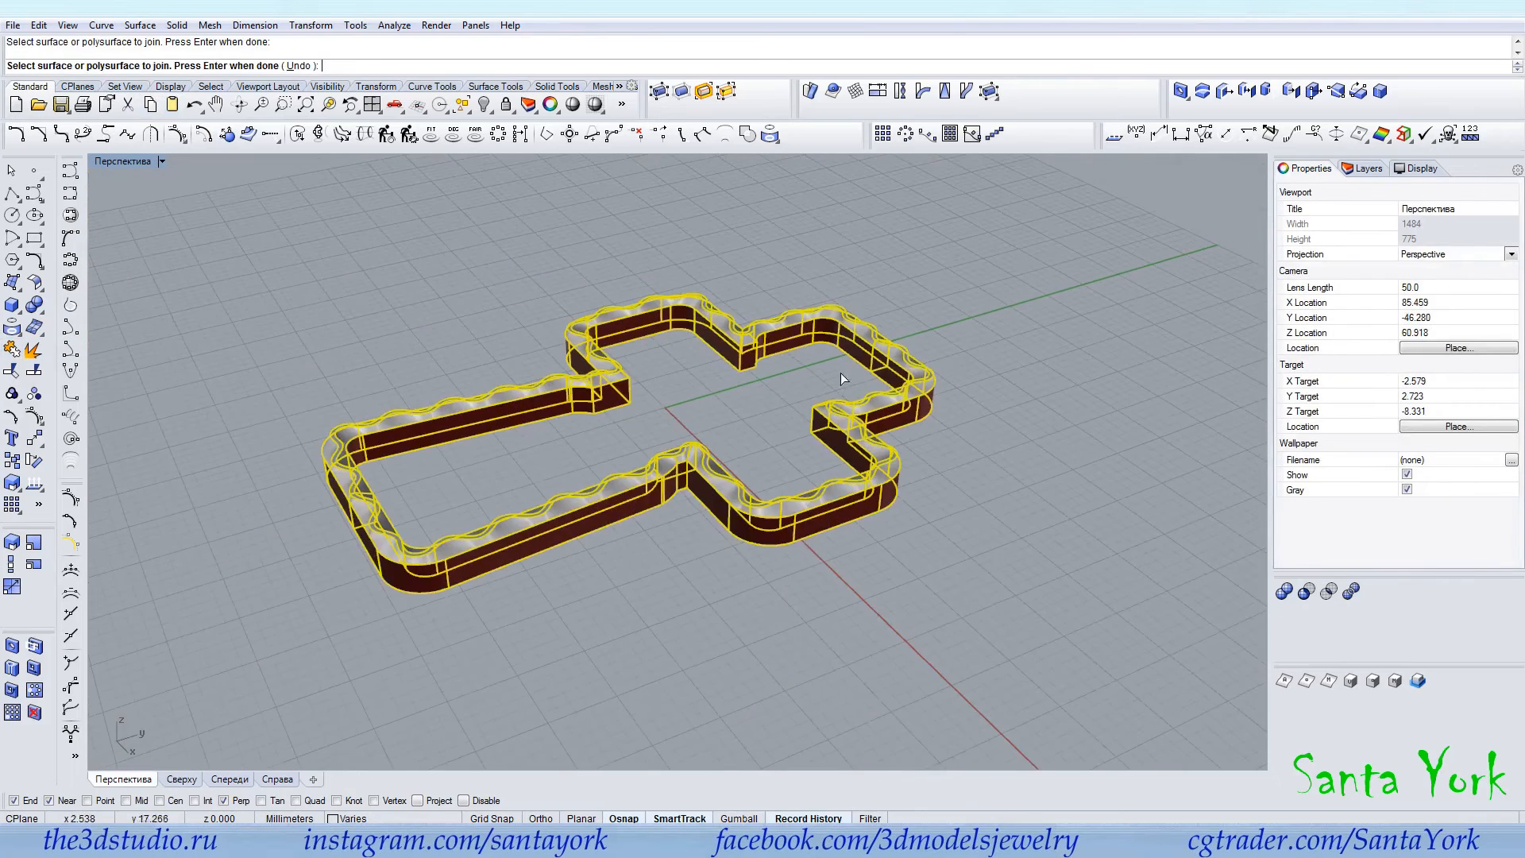
pyautogui.rightClick(562, 490)
pyautogui.click(622, 584)
pyautogui.moveTo(621, 583); pyautogui.dragTo(825, 639, button='right')
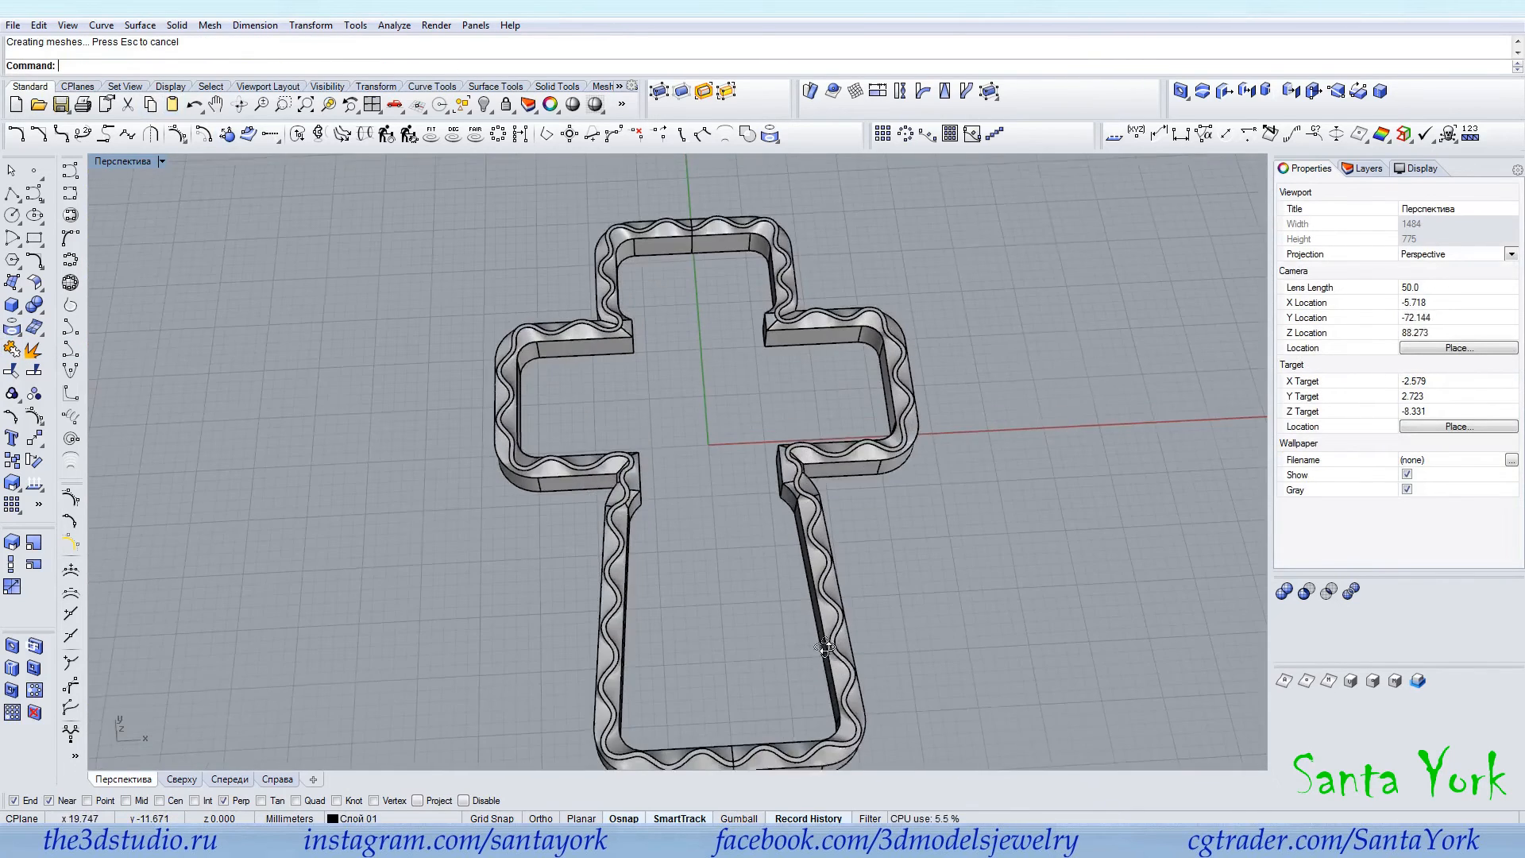
# Check the joined cross frame for naked edges and examine the seam between the relief and the walls.
pyautogui.click(653, 321)
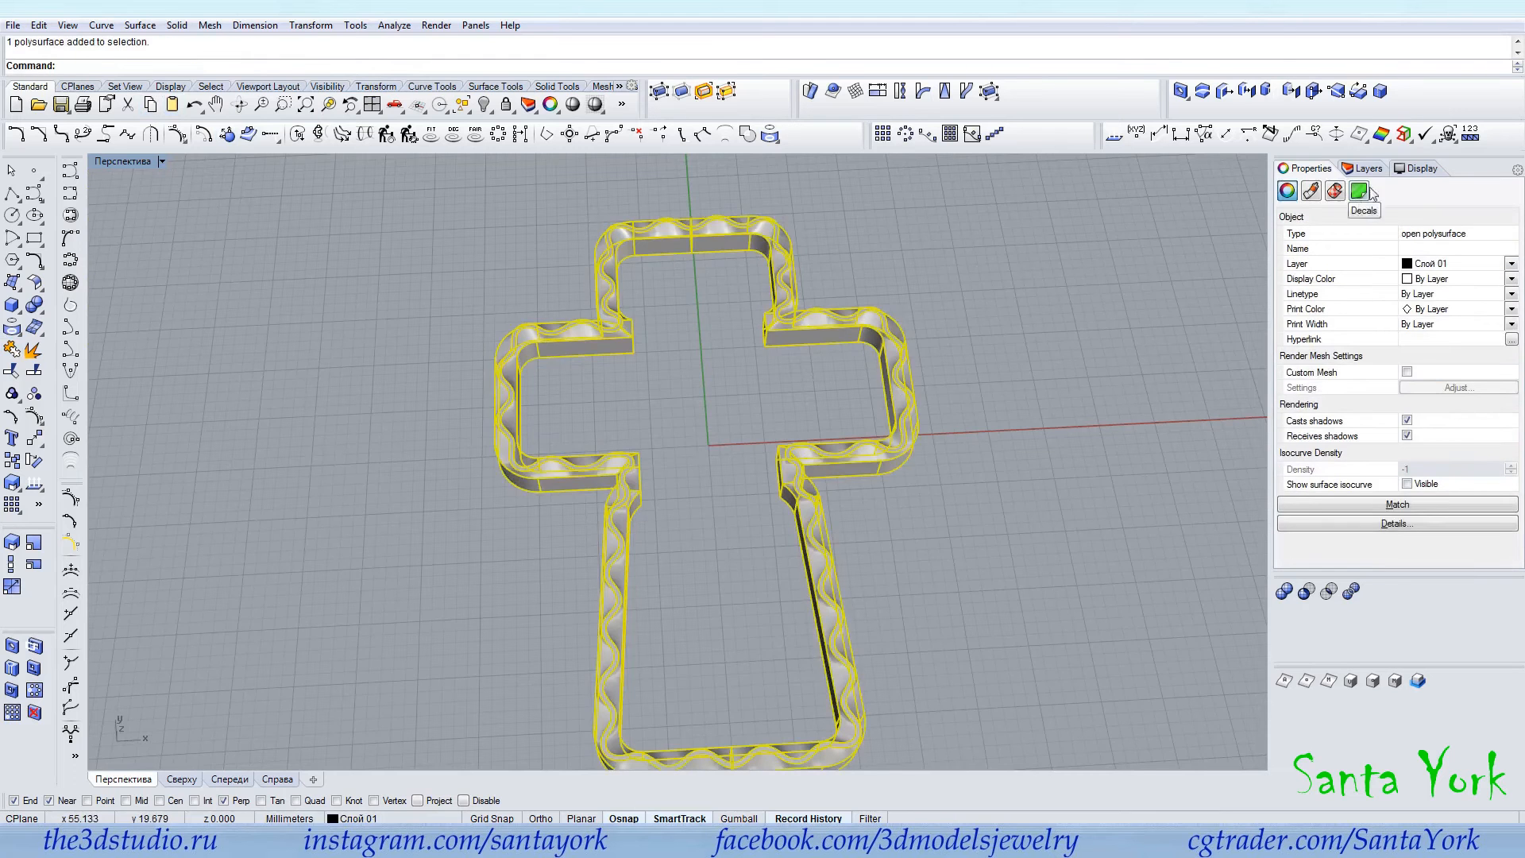
pyautogui.click(1404, 135)
pyautogui.scroll(7, 528, 474)
pyautogui.moveTo(527, 474); pyautogui.dragTo(712, 365, button='right')
pyautogui.scroll(5, 746, 363)
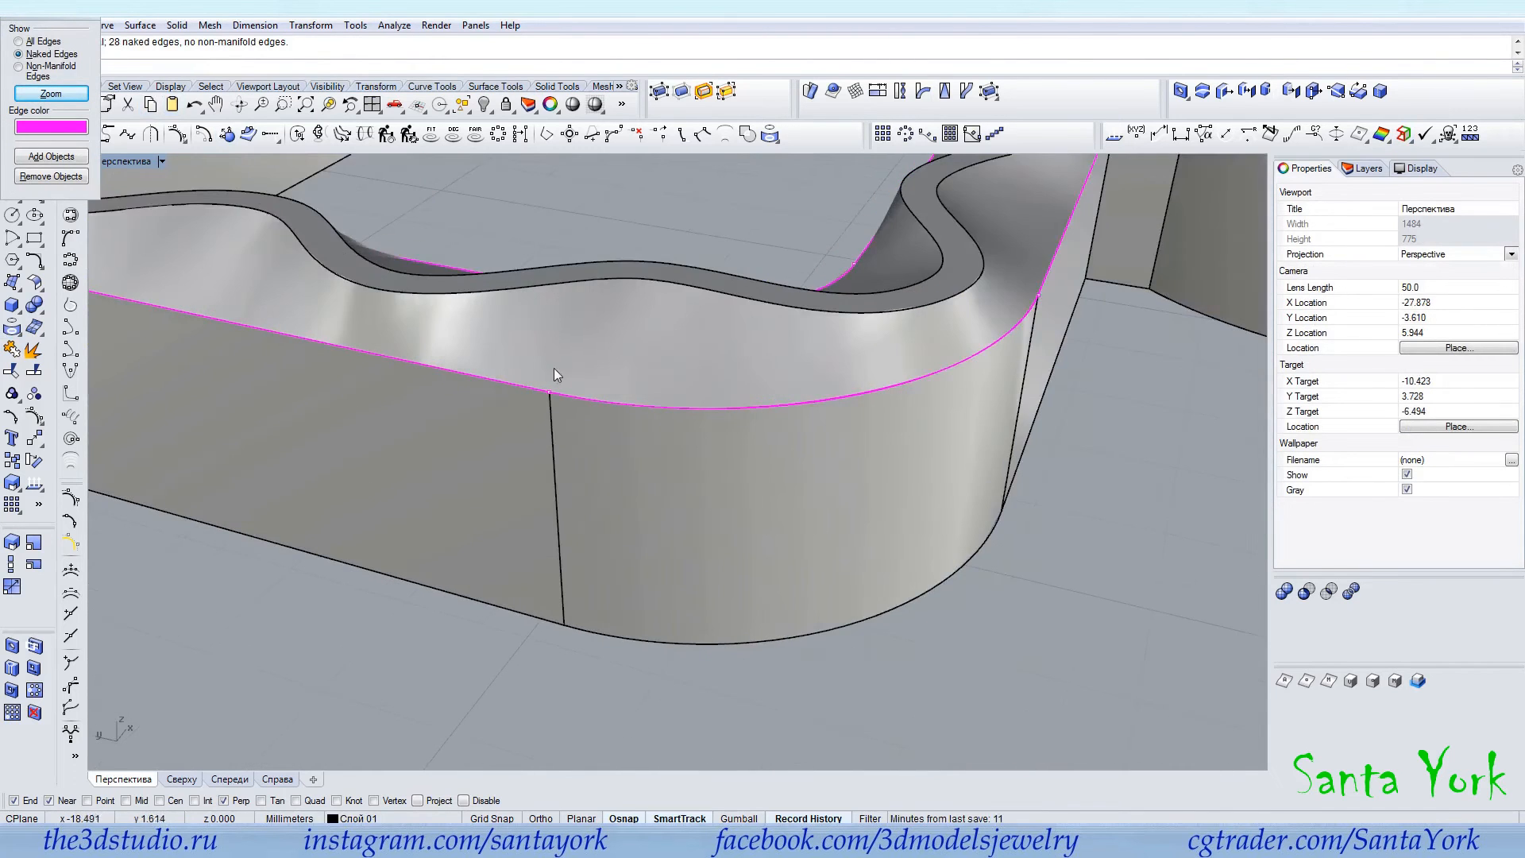
pyautogui.scroll(6, 560, 374)
pyautogui.scroll(-15, 638, 645)
pyautogui.moveTo(718, 479); pyautogui.dragTo(469, 508, button='right')
pyautogui.click(86, 20)
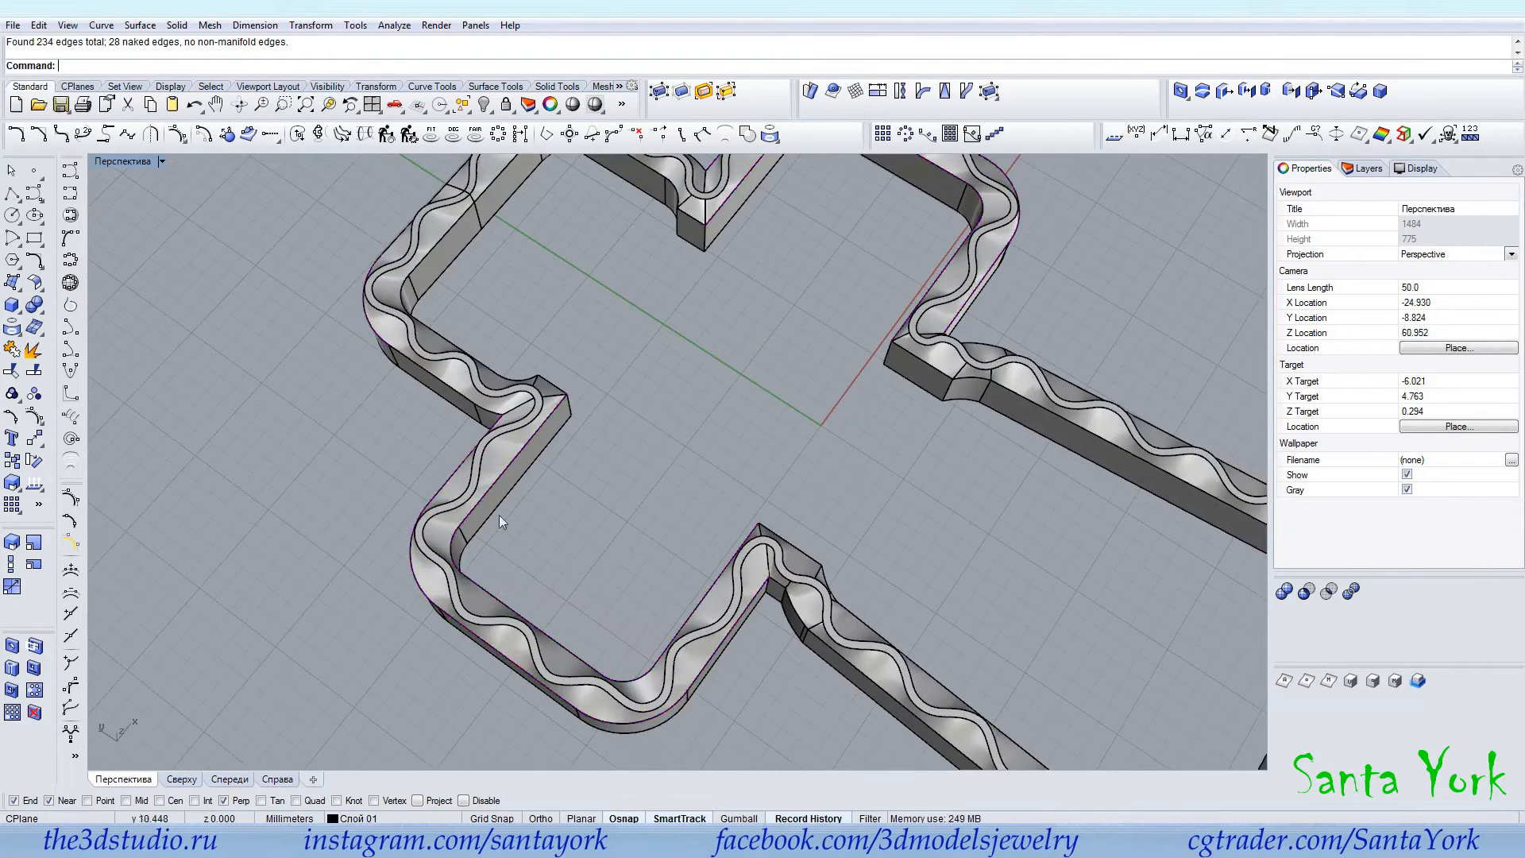
# Use the four-view layout with the side view in Wireframe to extract the frame's wall and base surfaces from the polysurface.
pyautogui.moveTo(402, 413); pyautogui.dragTo(619, 434, button='right')
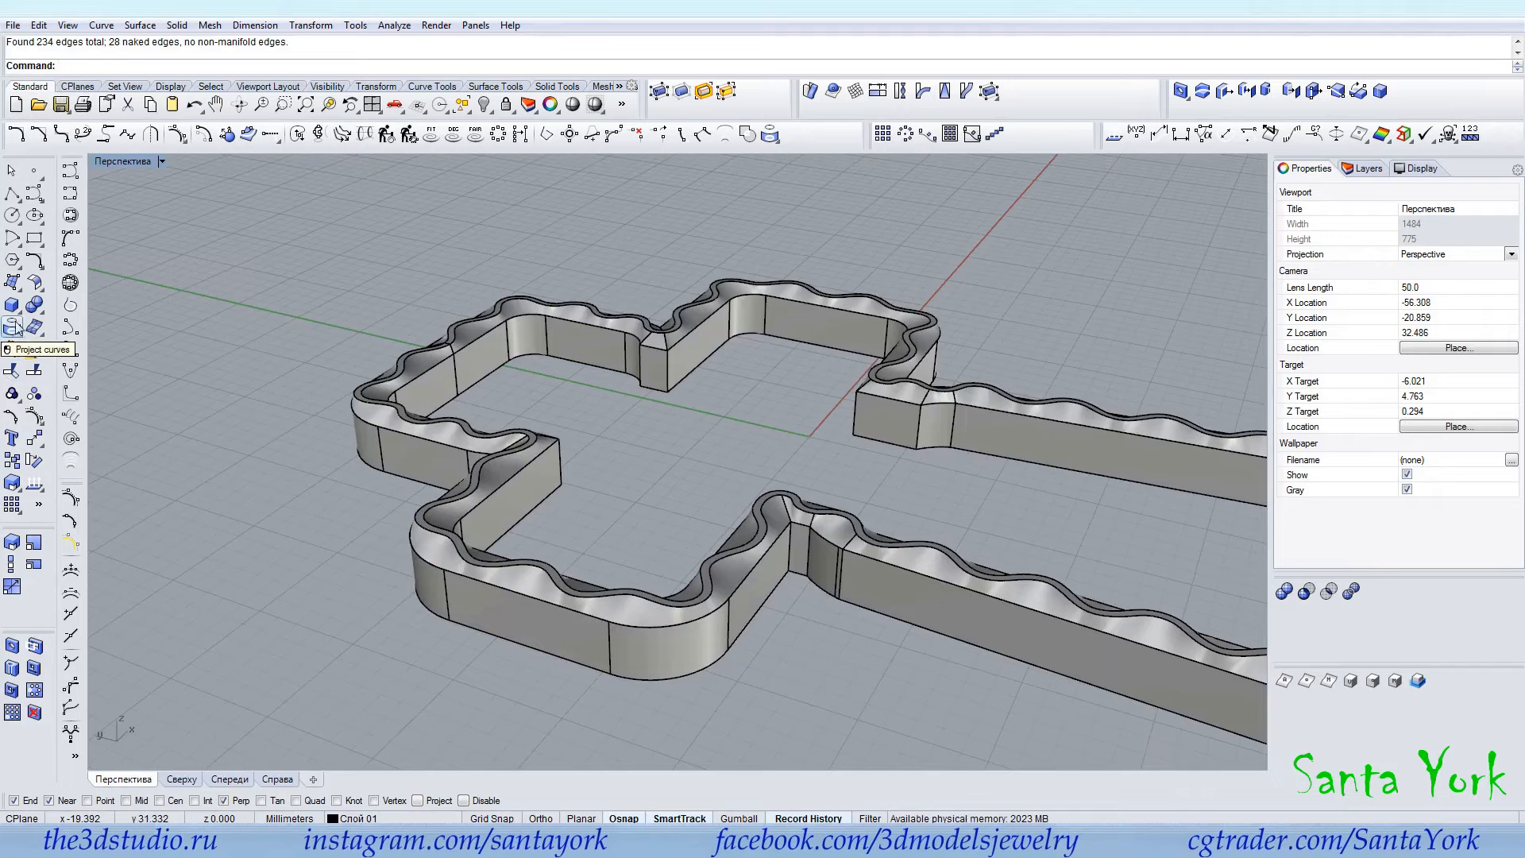
pyautogui.doubleClick(125, 160)
pyautogui.click(301, 578)
pyautogui.click(727, 471)
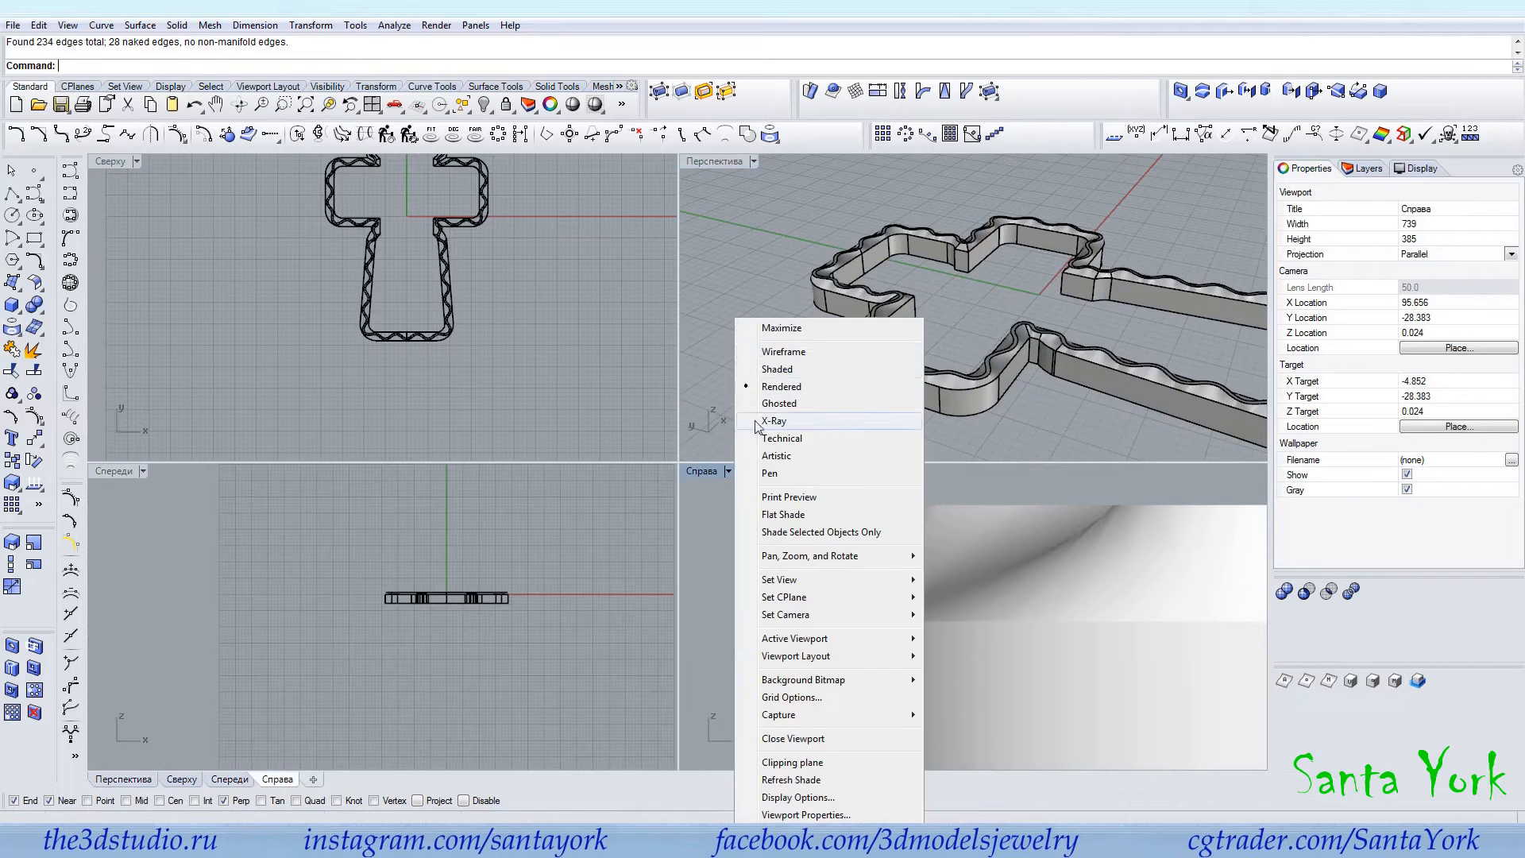
pyautogui.click(779, 352)
pyautogui.scroll(-5, 751, 633)
pyautogui.scroll(-2, 755, 568)
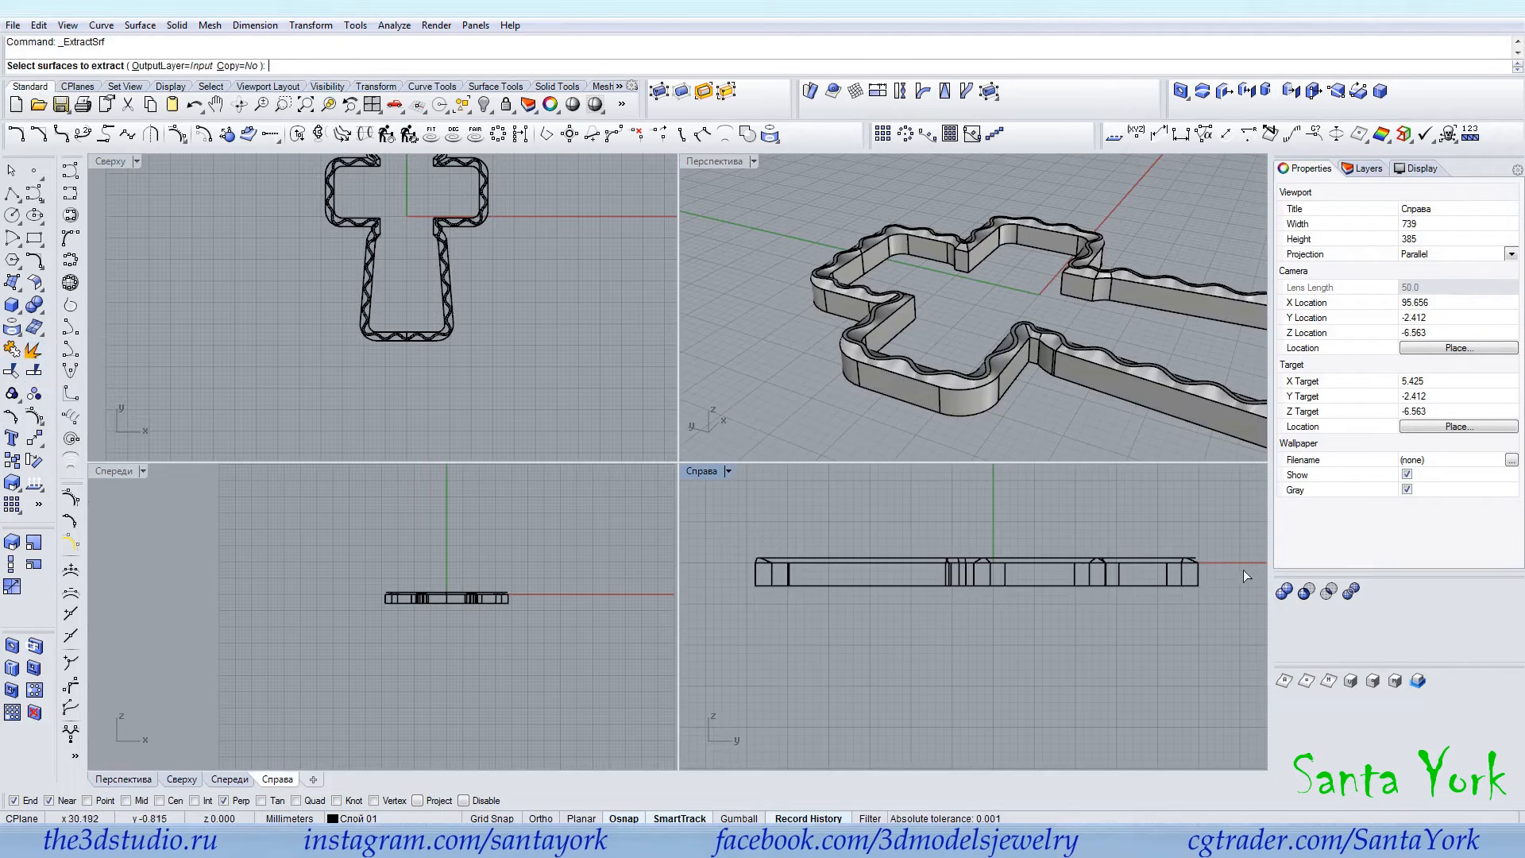
pyautogui.moveTo(1173, 591); pyautogui.dragTo(1167, 592)
pyautogui.press('Return')
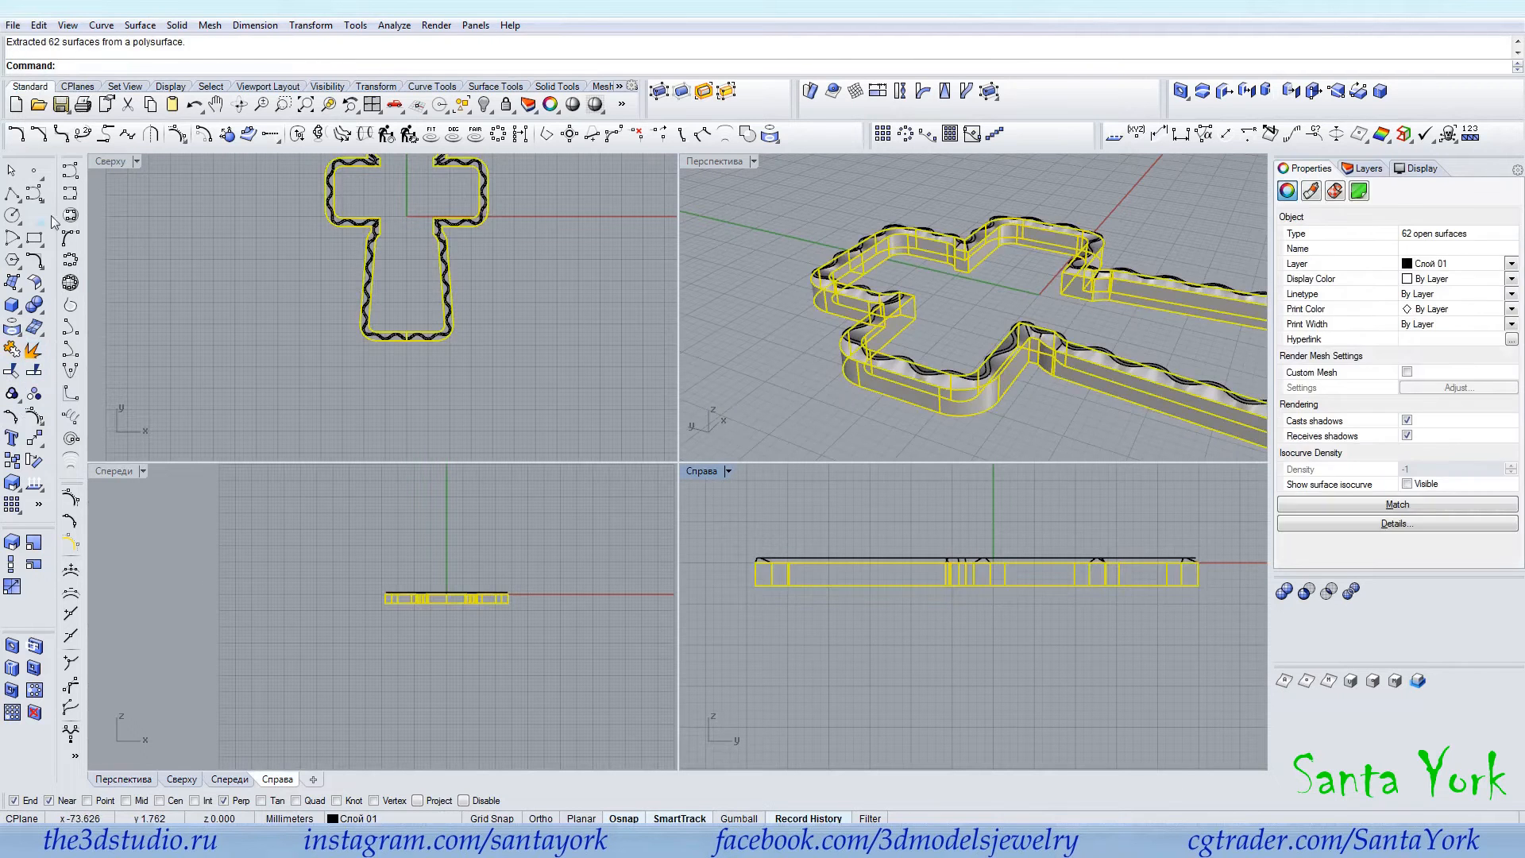
# Create a large plane level with the frame's base, position it under the whole cross, and delete the extracted walls.
pyautogui.click(13, 288)
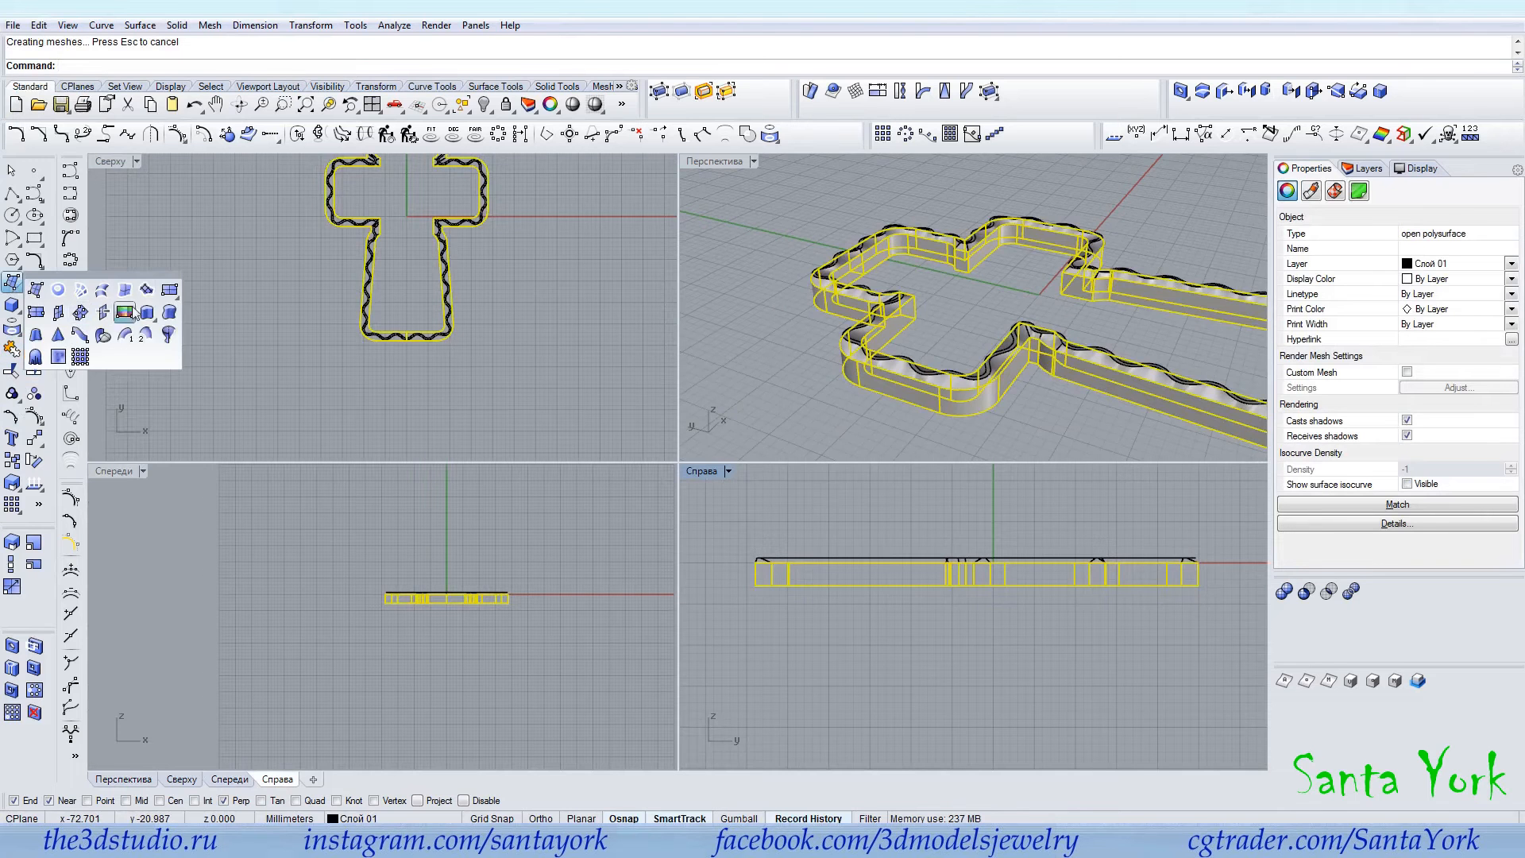
pyautogui.click(169, 291)
pyautogui.click(747, 588)
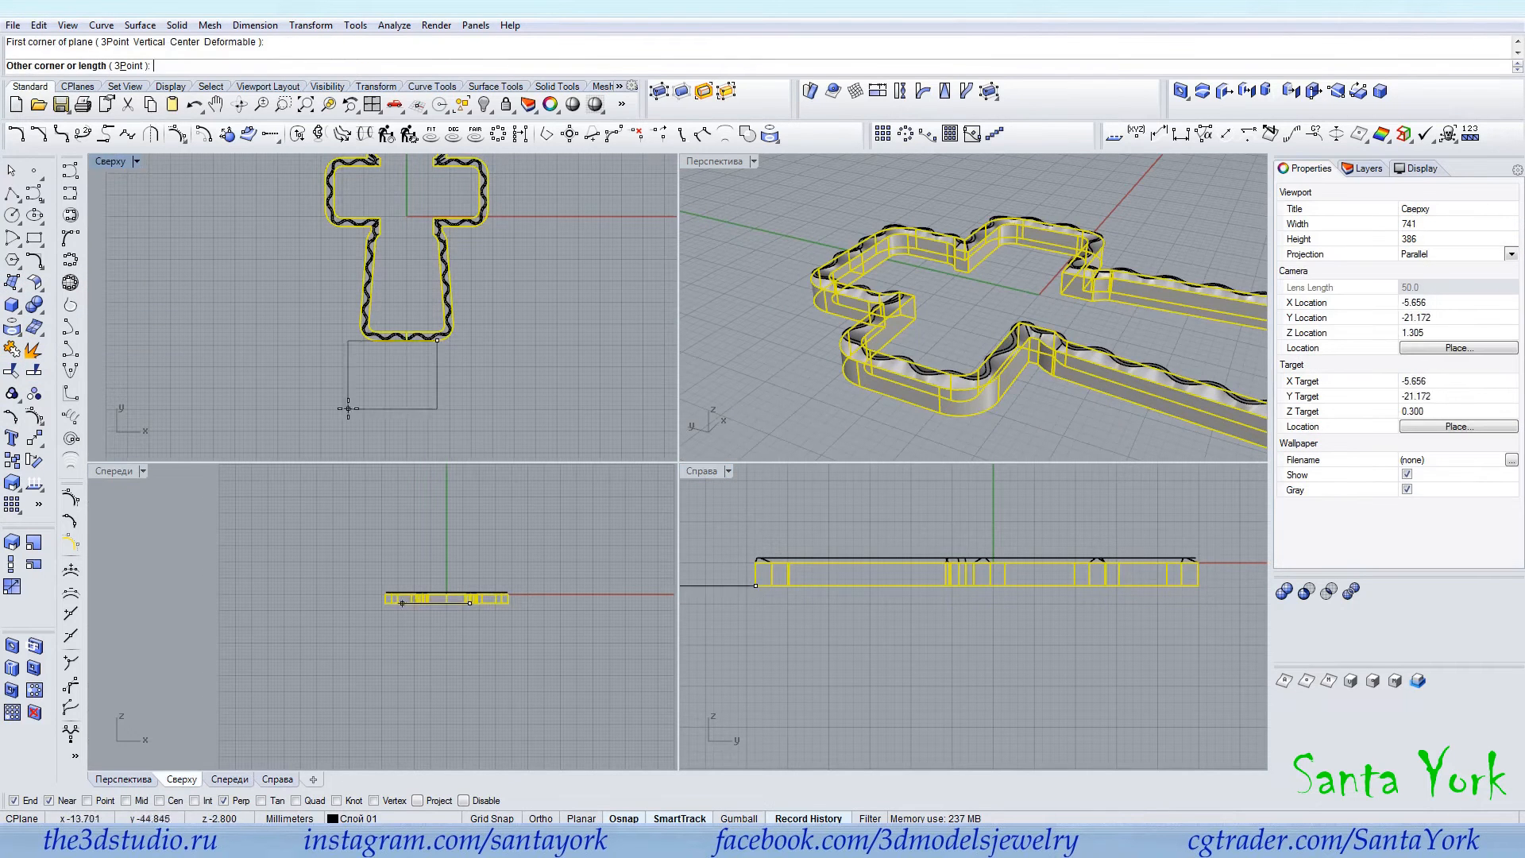
pyautogui.scroll(-10, 361, 423)
pyautogui.click(555, 259)
pyautogui.moveTo(554, 260); pyautogui.dragTo(471, 285)
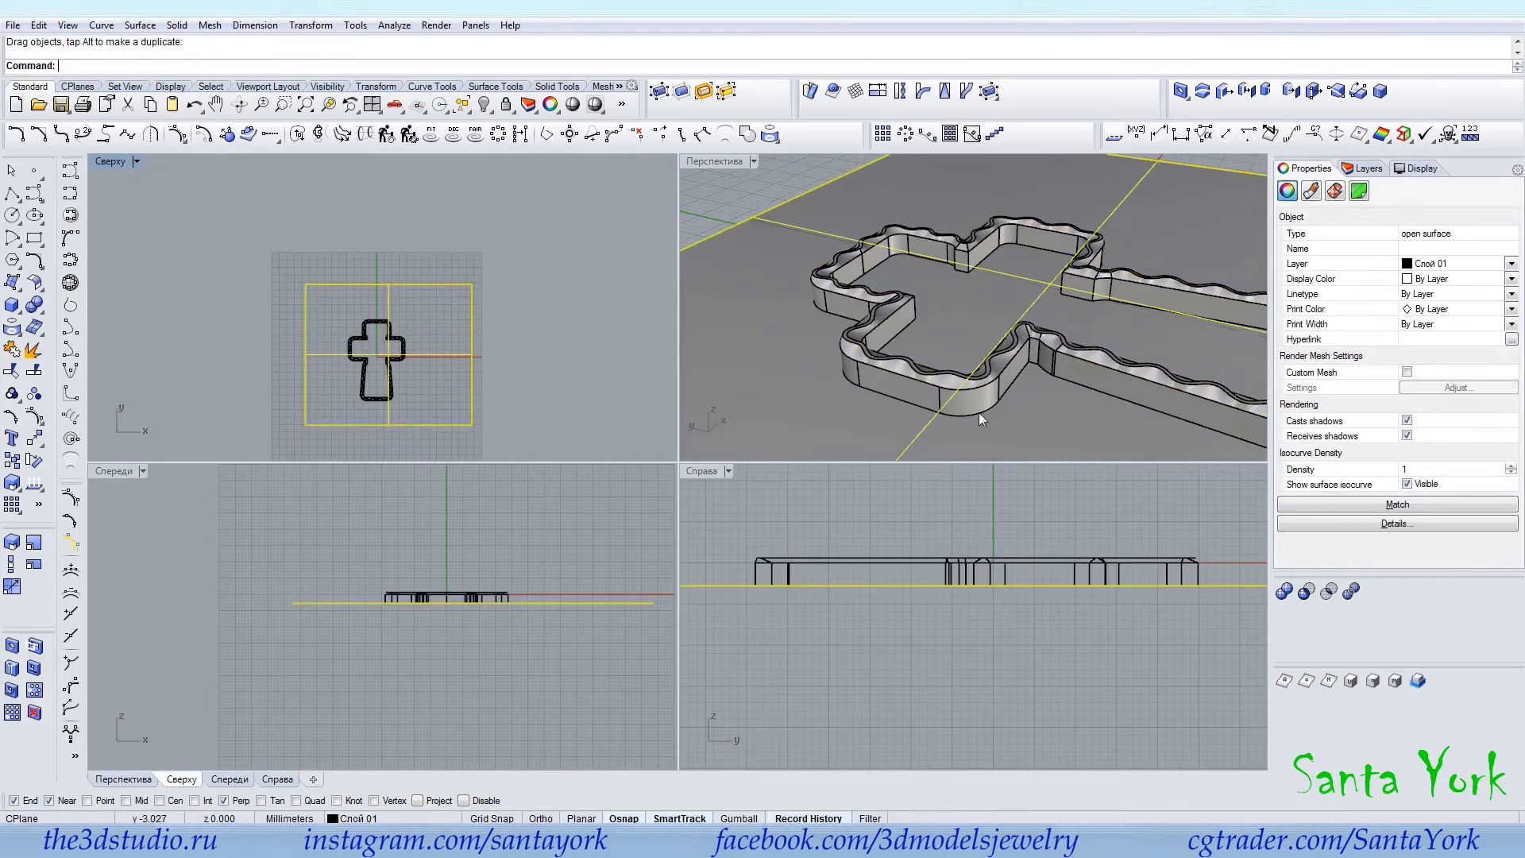
pyautogui.click(956, 404)
pyautogui.press('Delete')
# Duplicate the borders of the wavy relief and project both curves onto the base plane.
pyautogui.click(945, 382)
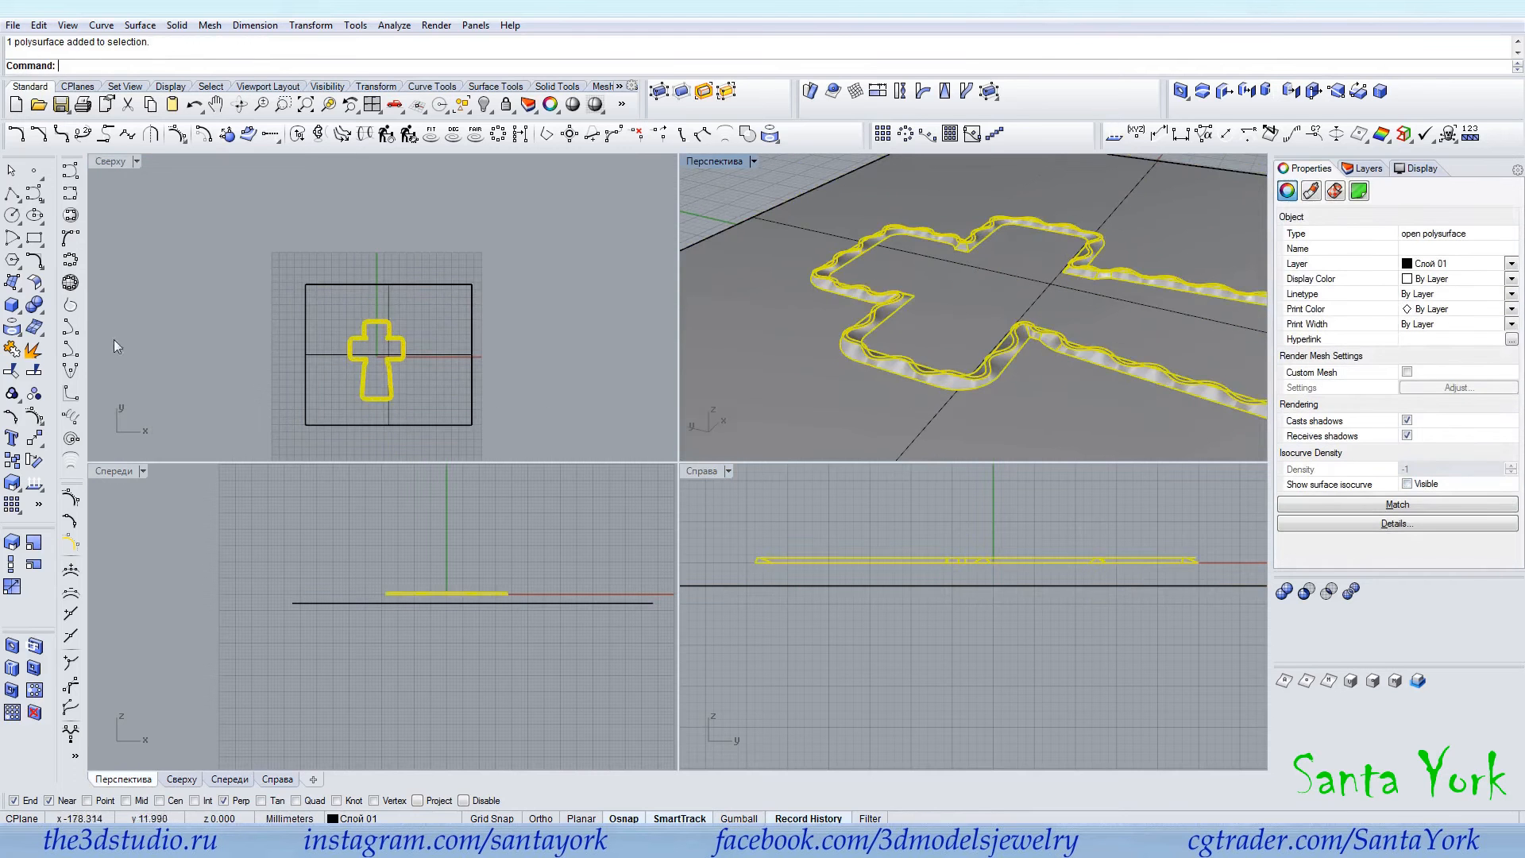
pyautogui.click(13, 326)
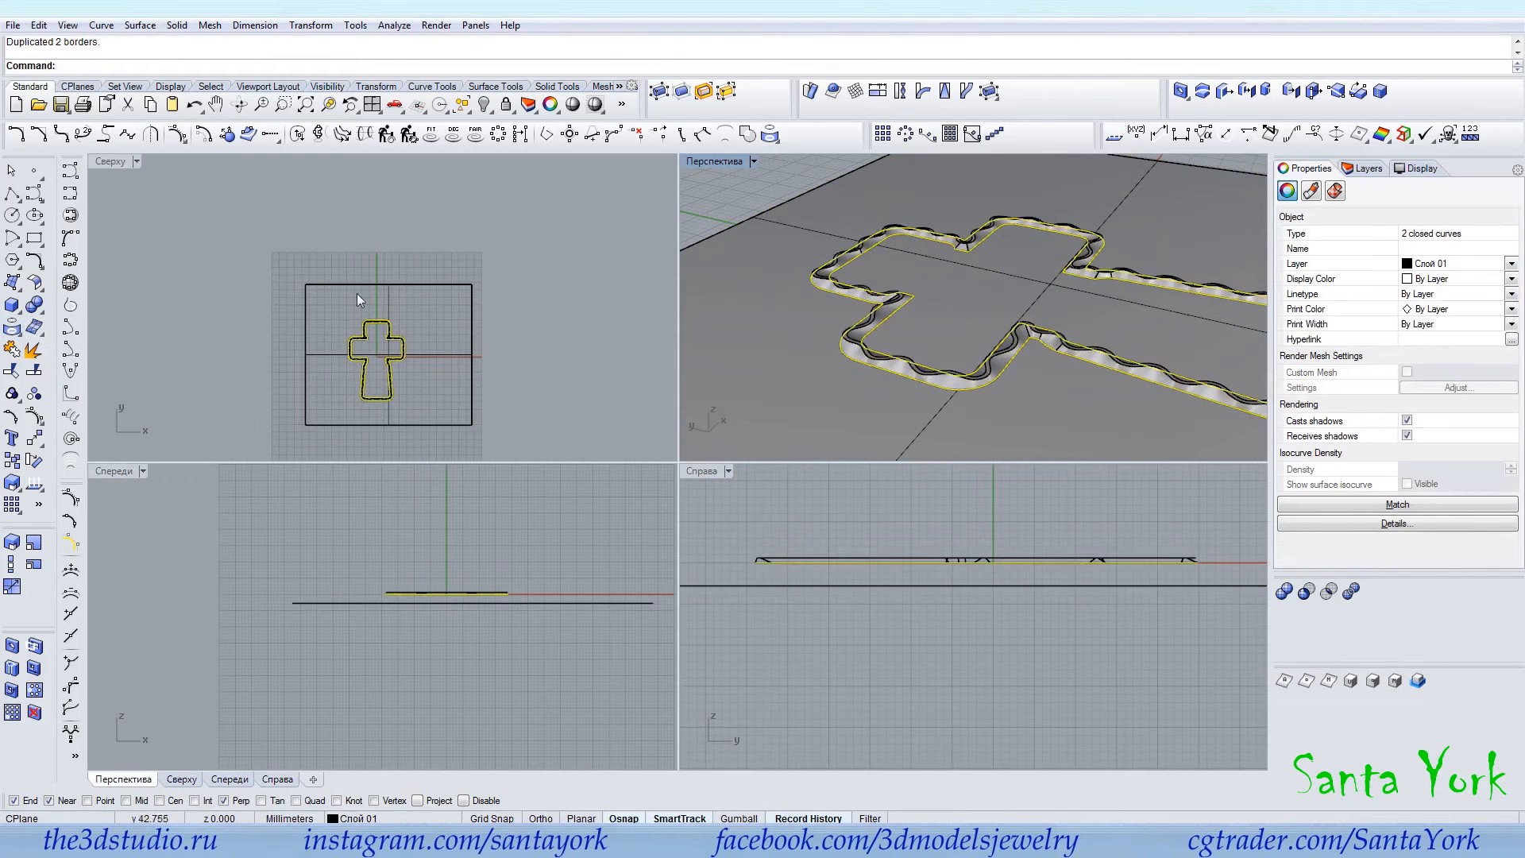
pyautogui.click(12, 348)
pyautogui.click(845, 373)
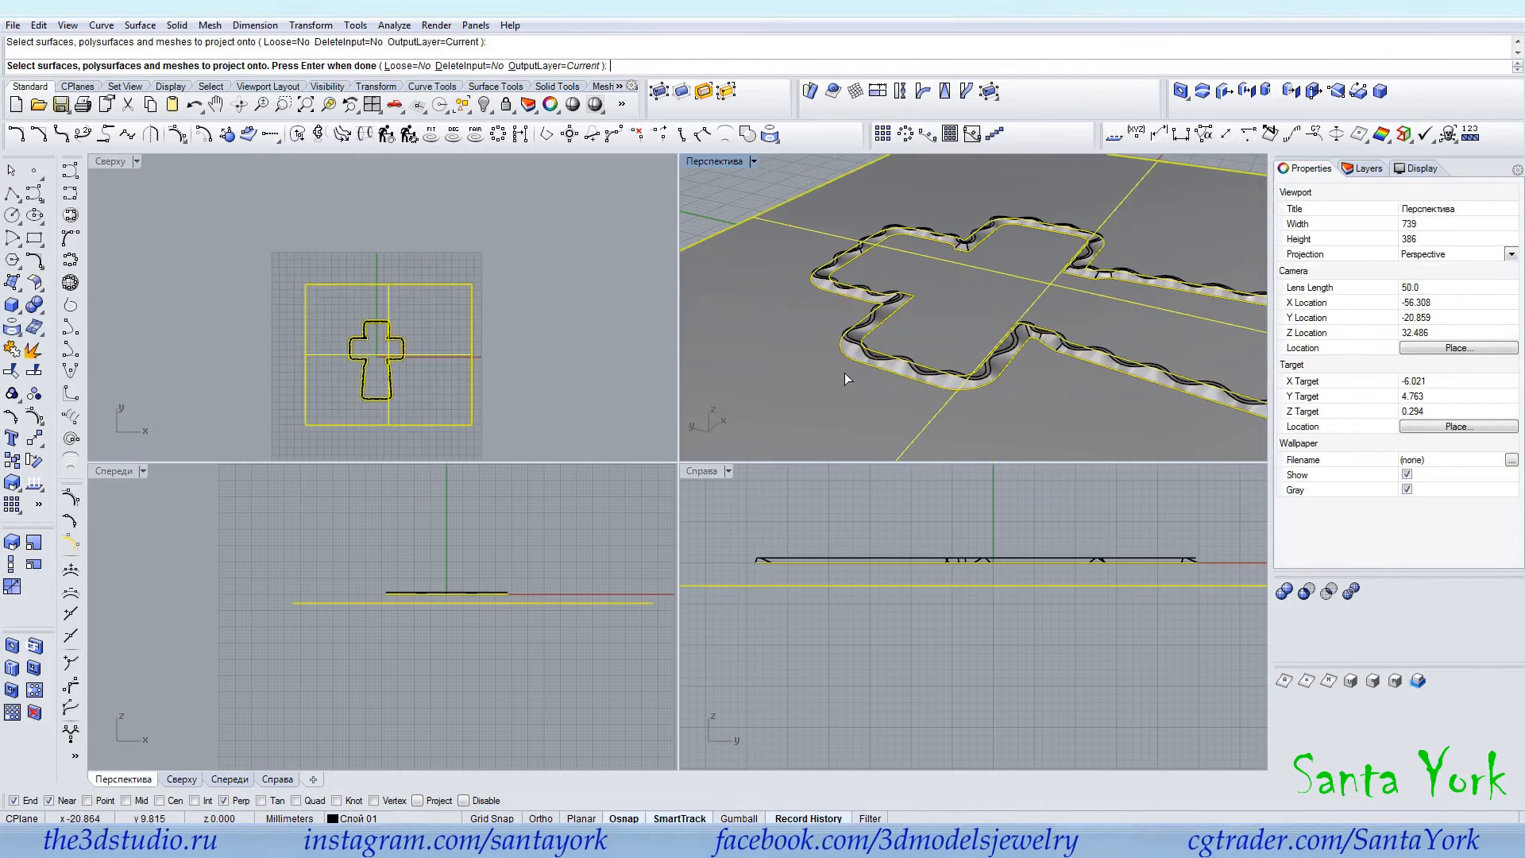
pyautogui.press('Return')
# Draw vertical lines from the relief's inner and outer borders to the projected outlines at one inward corner of the cross.
pyautogui.scroll(5, 905, 314)
pyautogui.click(30, 173)
pyautogui.click(924, 272)
pyautogui.click(927, 343)
pyautogui.rightClick(914, 342)
pyautogui.rightClick(880, 344)
pyautogui.click(830, 372)
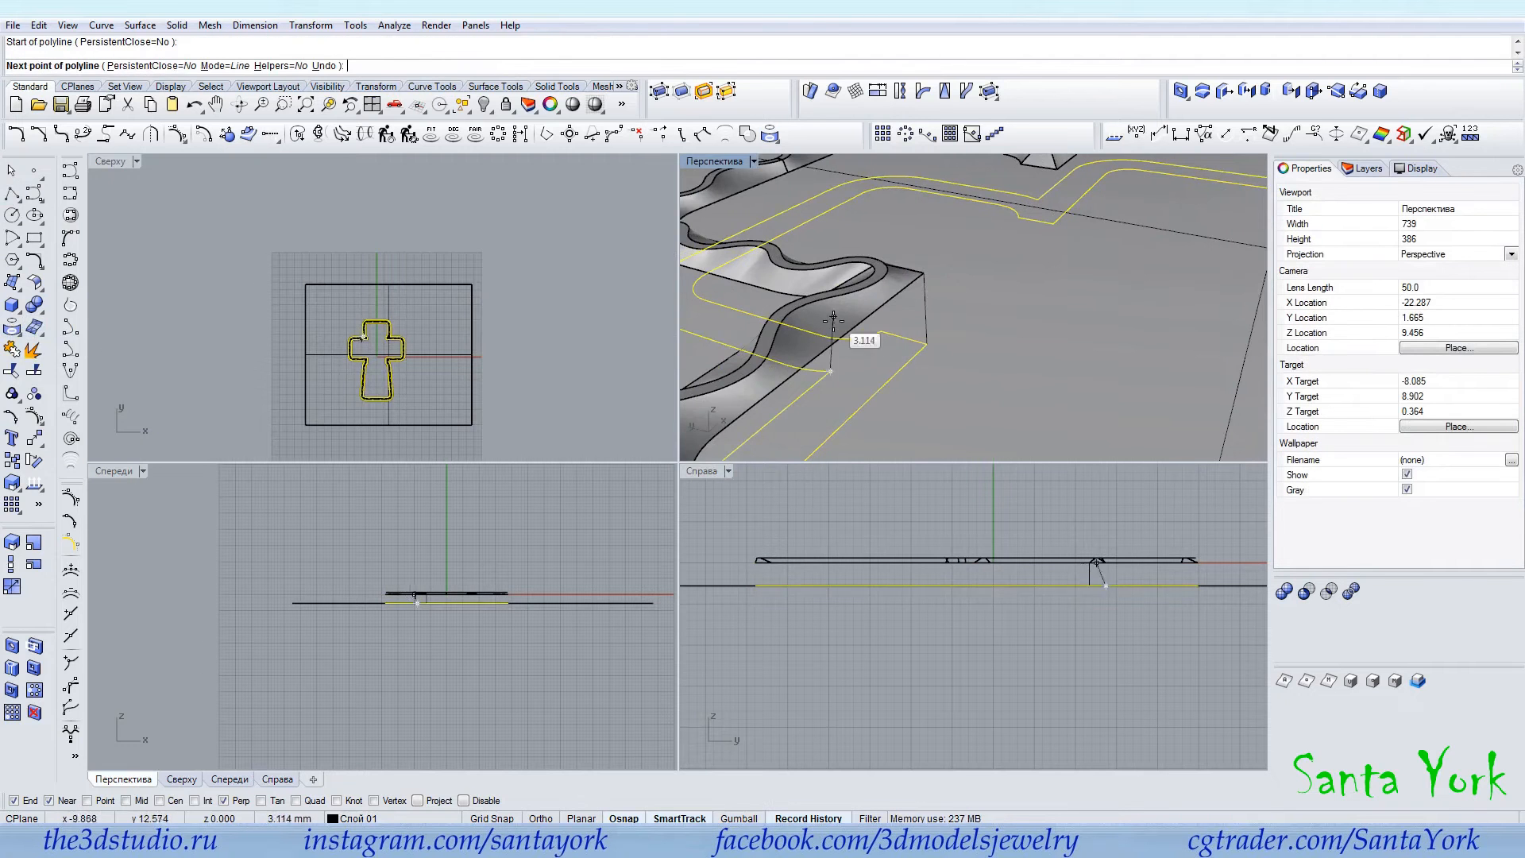
pyautogui.moveTo(830, 372); pyautogui.dragTo(818, 373, button='right')
pyautogui.click(807, 374)
pyautogui.rightClick(882, 361)
# Delete the base plane, keeping the projected outlines.
pyautogui.scroll(-4, 913, 355)
pyautogui.moveTo(913, 356); pyautogui.dragTo(765, 390, button='right')
pyautogui.click(749, 296)
pyautogui.press('Delete')
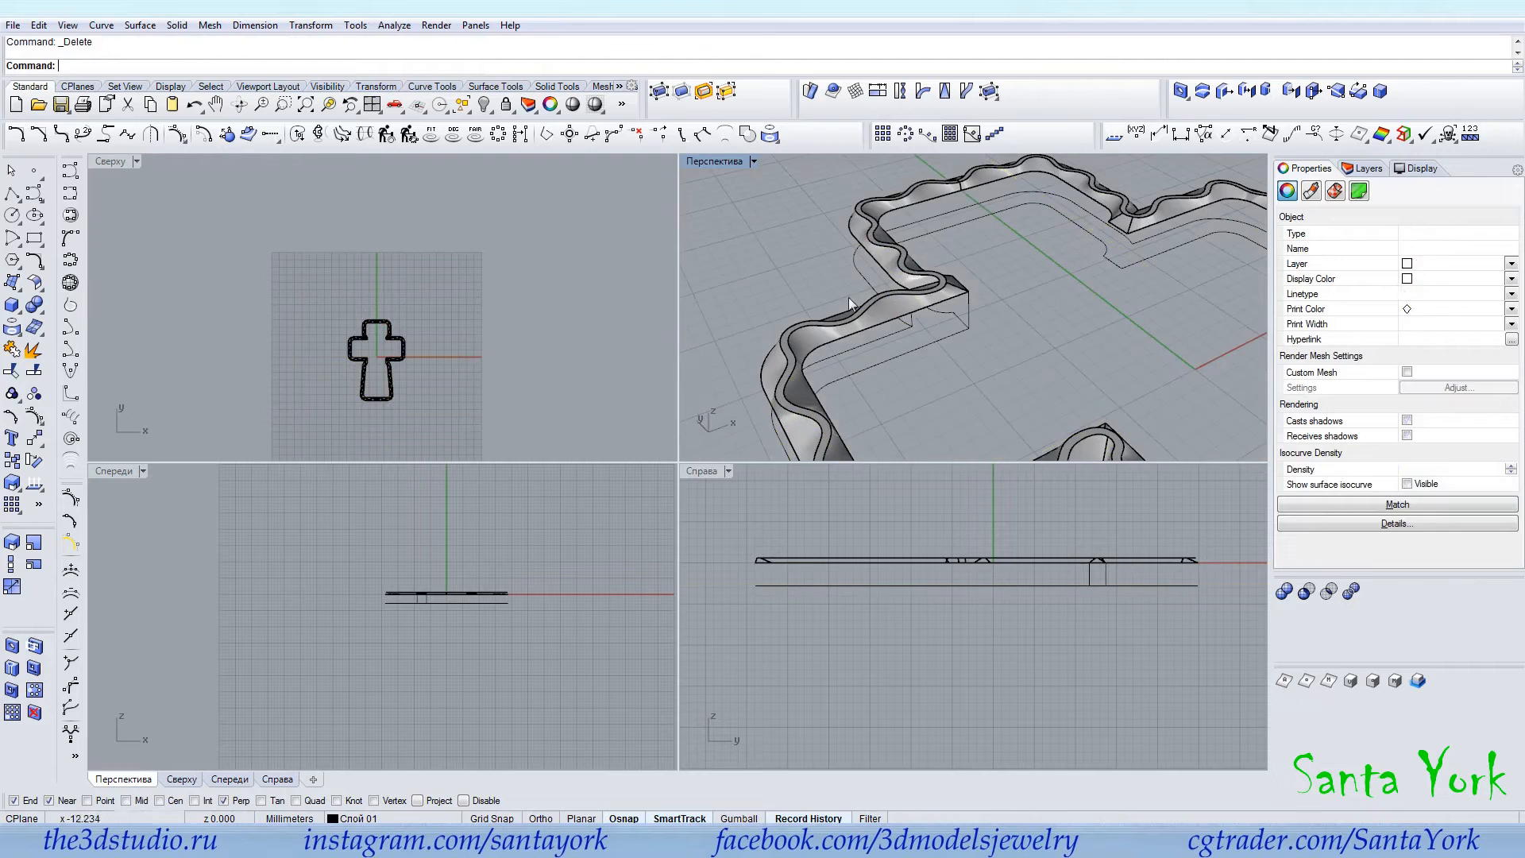
# Build the inner wall surface between the relief's inner border curve and its projected outline.
pyautogui.click(959, 295)
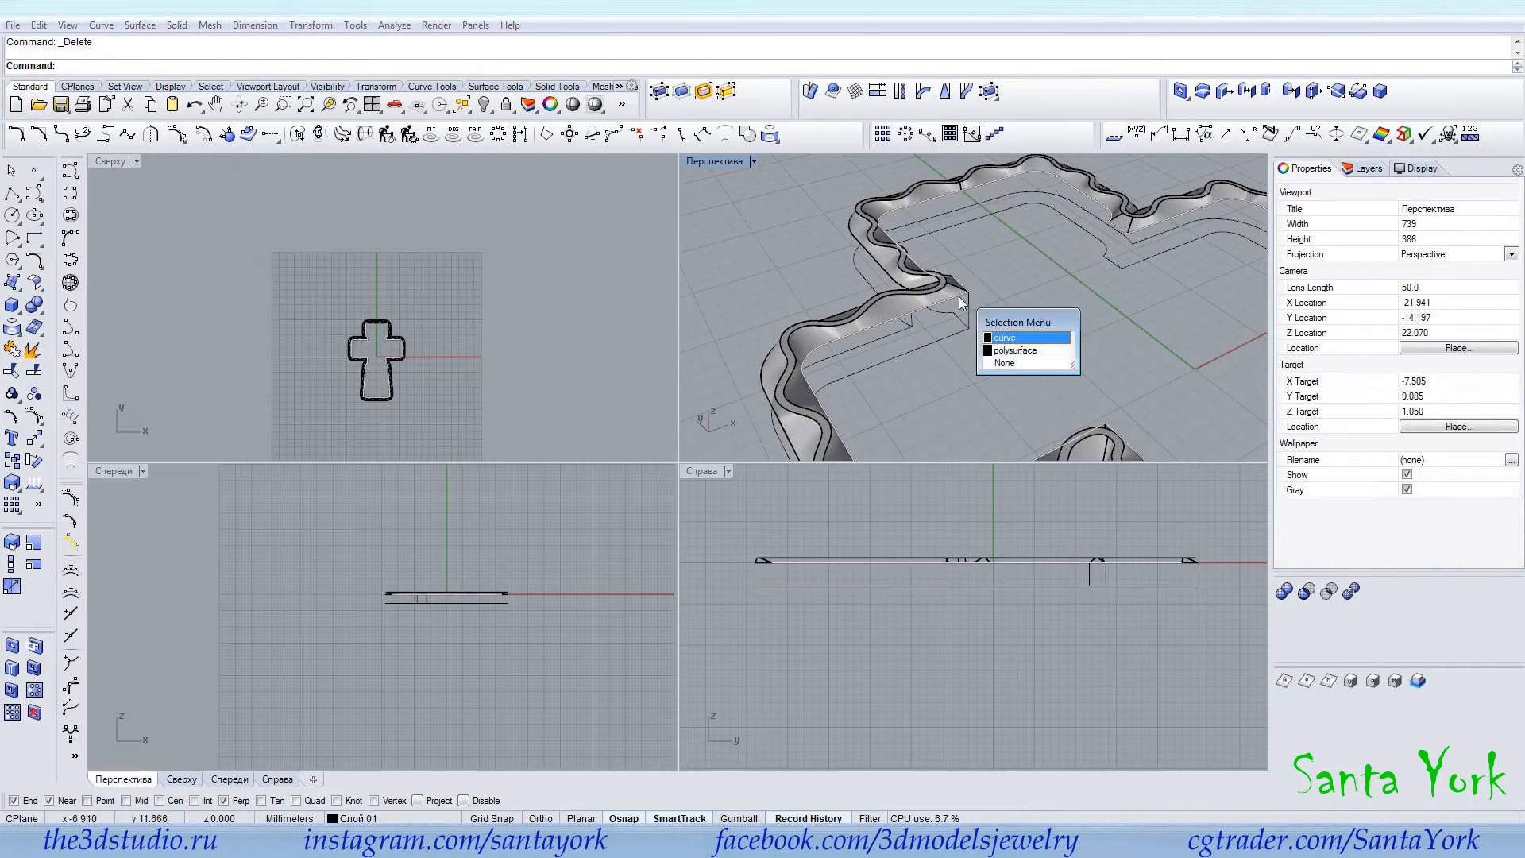
pyautogui.click(989, 337)
pyautogui.keyDown('shift'); pyautogui.click(954, 332); pyautogui.keyUp('shift')
pyautogui.click(145, 27)
pyautogui.click(188, 97)
pyautogui.press('Return')
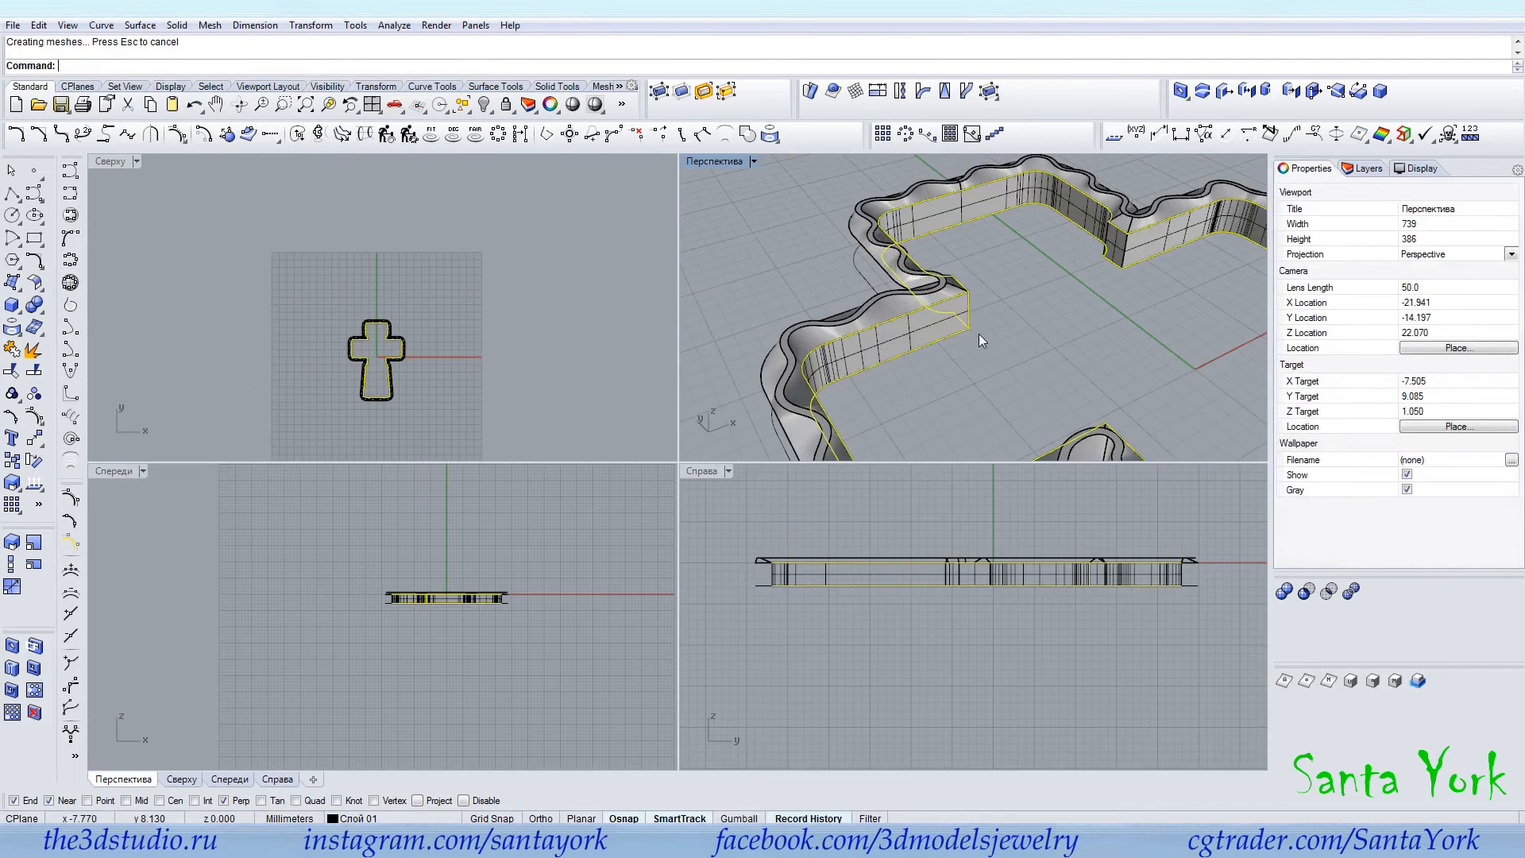
# Delete the inner wall's construction curves and sweep the outer wall between the relief's outer border and its projected outline, using the vertical corner line.
pyautogui.press('Delete')
pyautogui.moveTo(893, 391); pyautogui.dragTo(998, 405, button='right')
pyautogui.rightClick(921, 383)
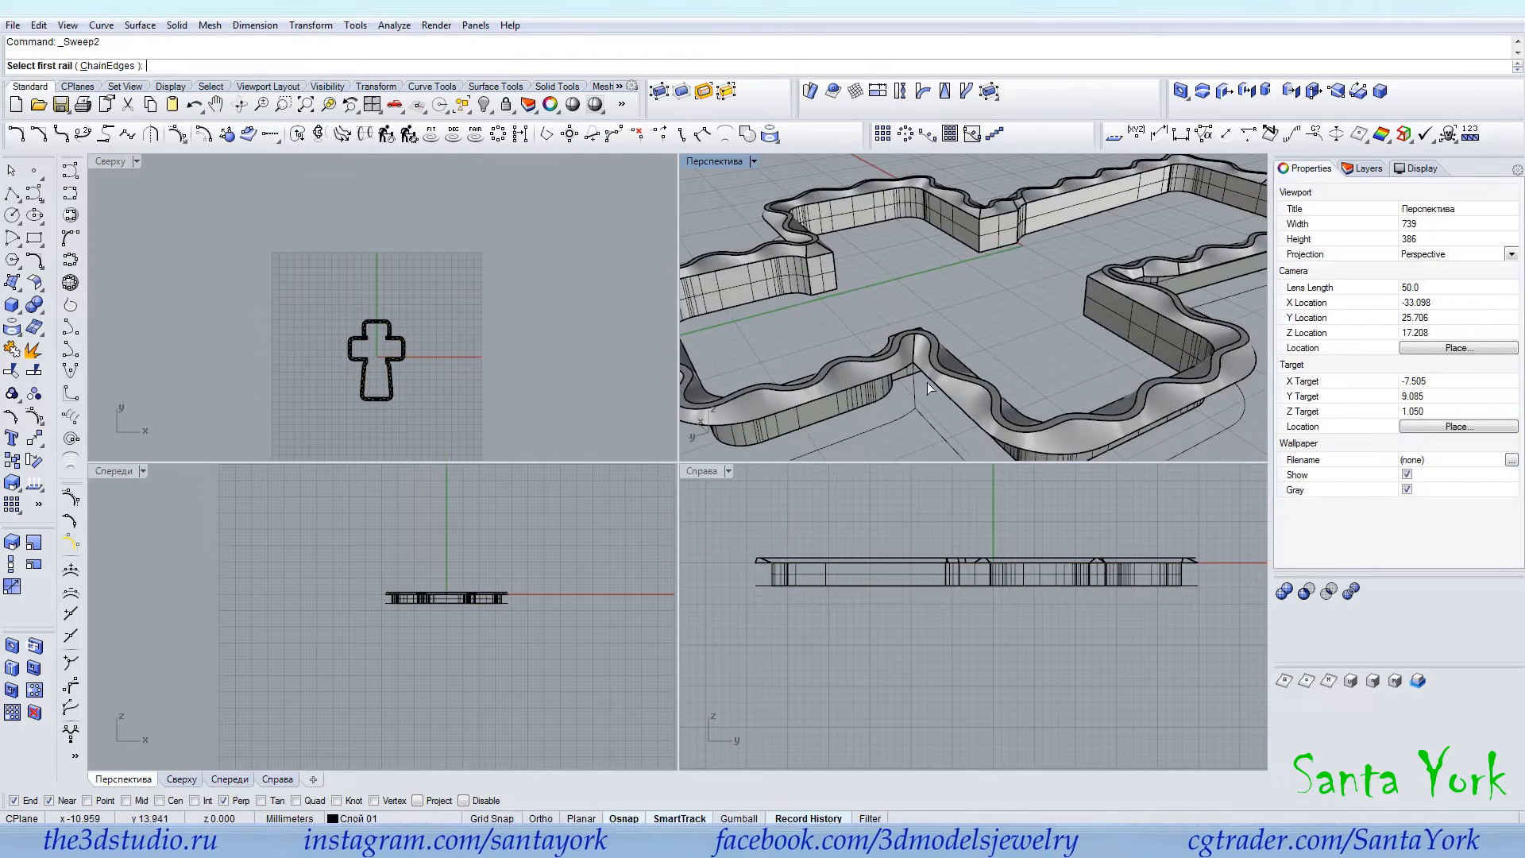
pyautogui.click(941, 387)
pyautogui.click(940, 388)
pyautogui.click(933, 423)
pyautogui.click(917, 397)
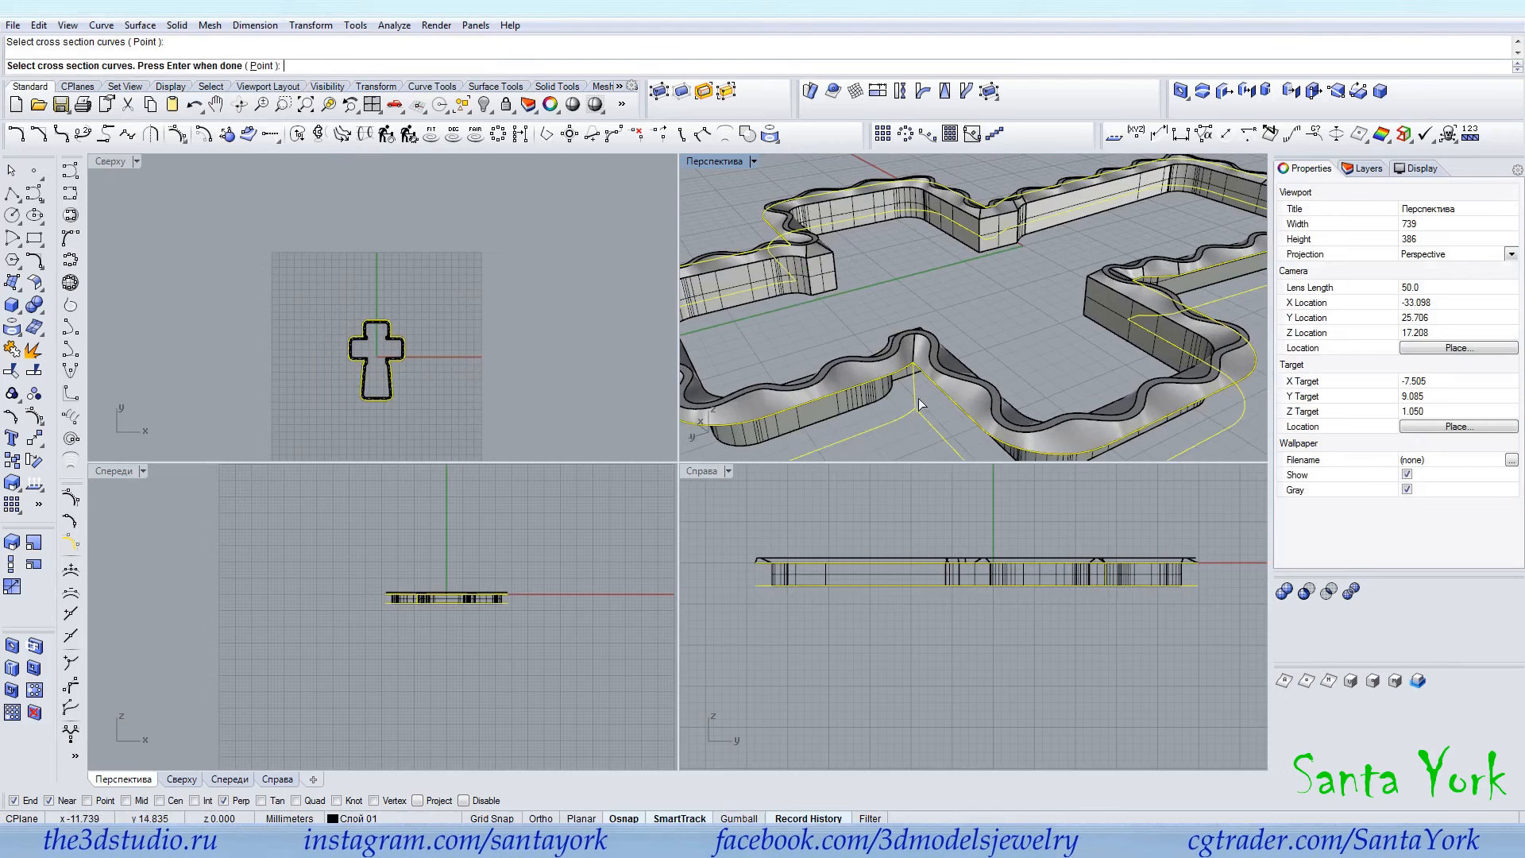
pyautogui.rightClick(978, 307)
pyautogui.press('Return')
# Delete the leftover border, outline and corner-line curves used to build the outer wall.
pyautogui.press('Delete')
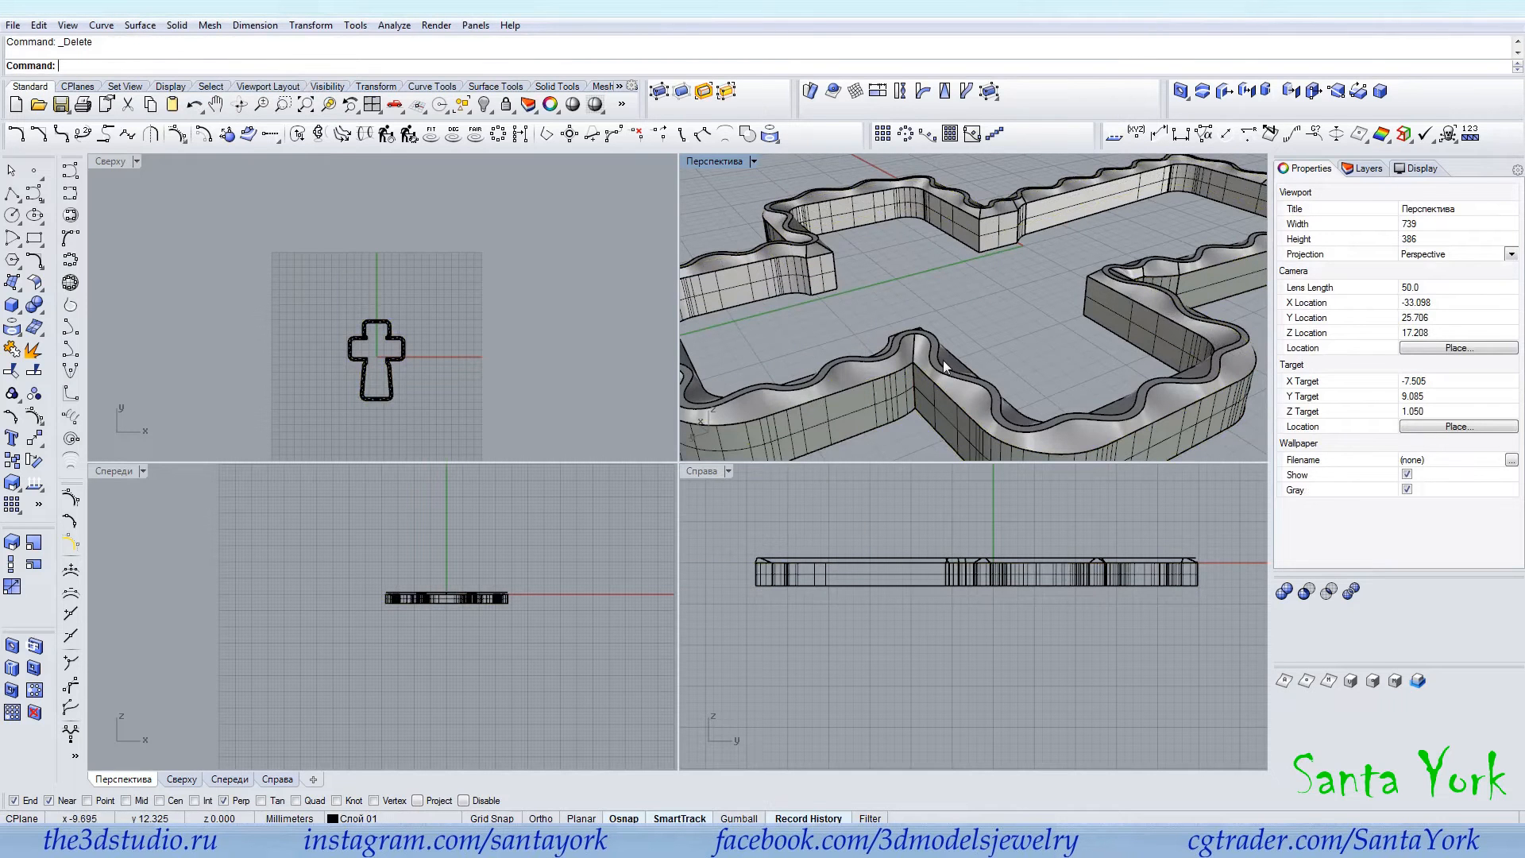
pyautogui.click(937, 389)
pyautogui.click(937, 389)
pyautogui.press('Delete')
pyautogui.click(912, 381)
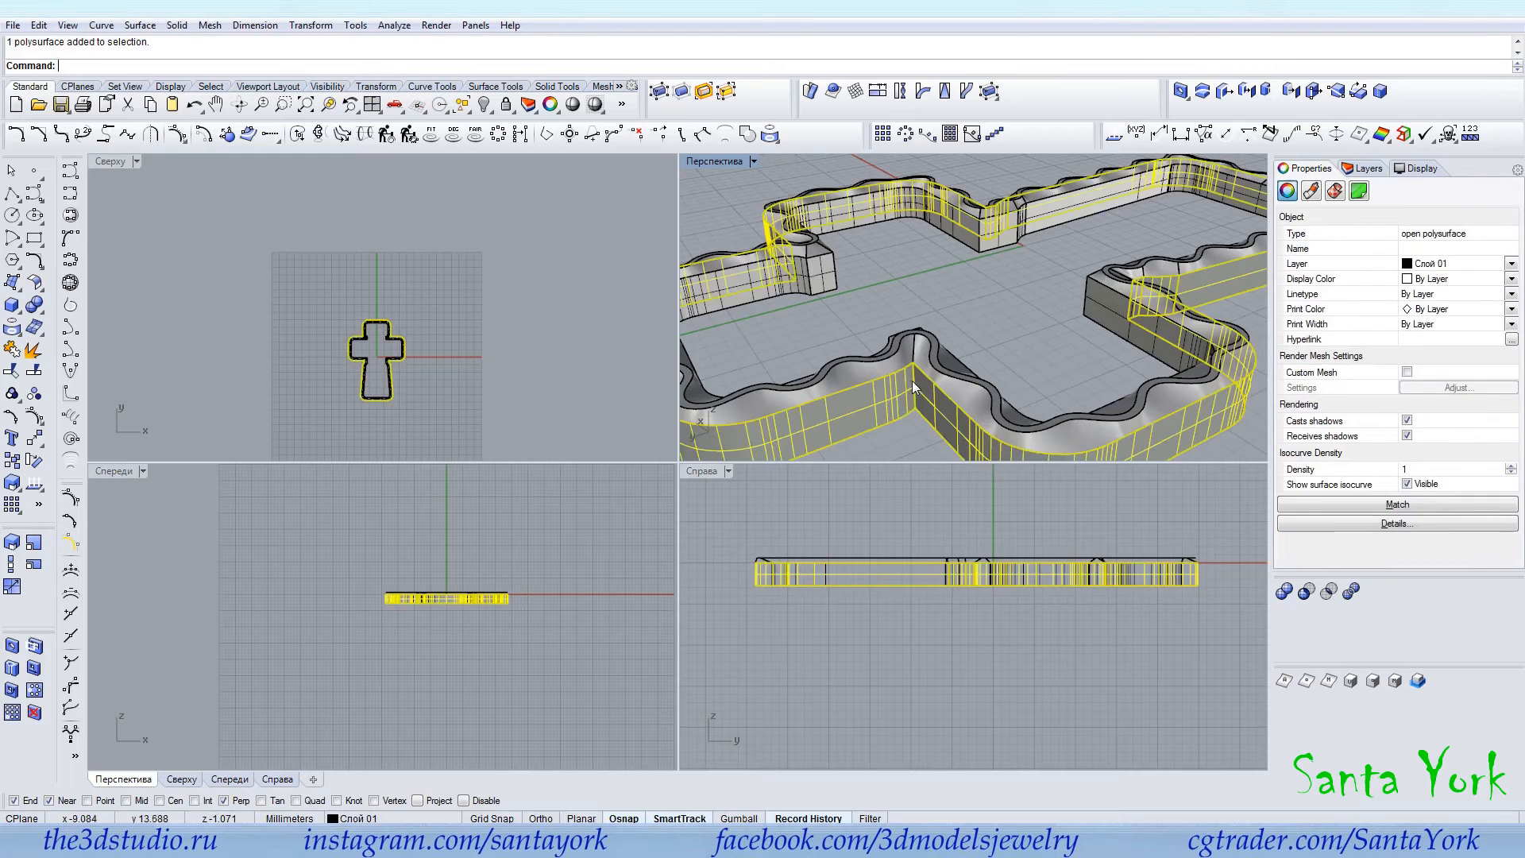
pyautogui.click(937, 305)
pyautogui.click(926, 432)
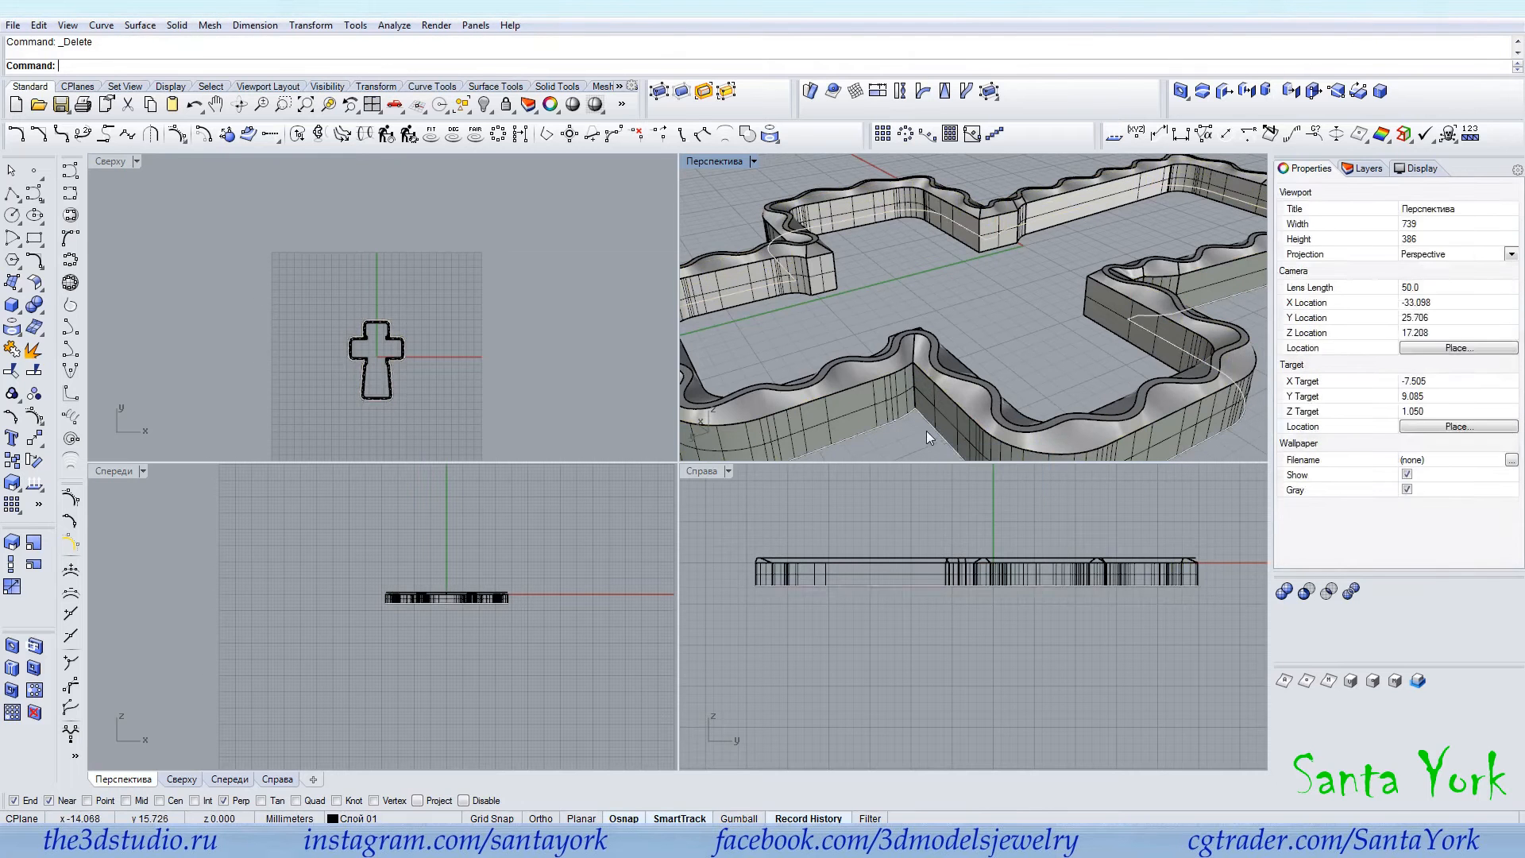
# Join the relief, side walls and flat base into one closed solid and check it for naked edges.
pyautogui.click(993, 463)
pyautogui.click(12, 349)
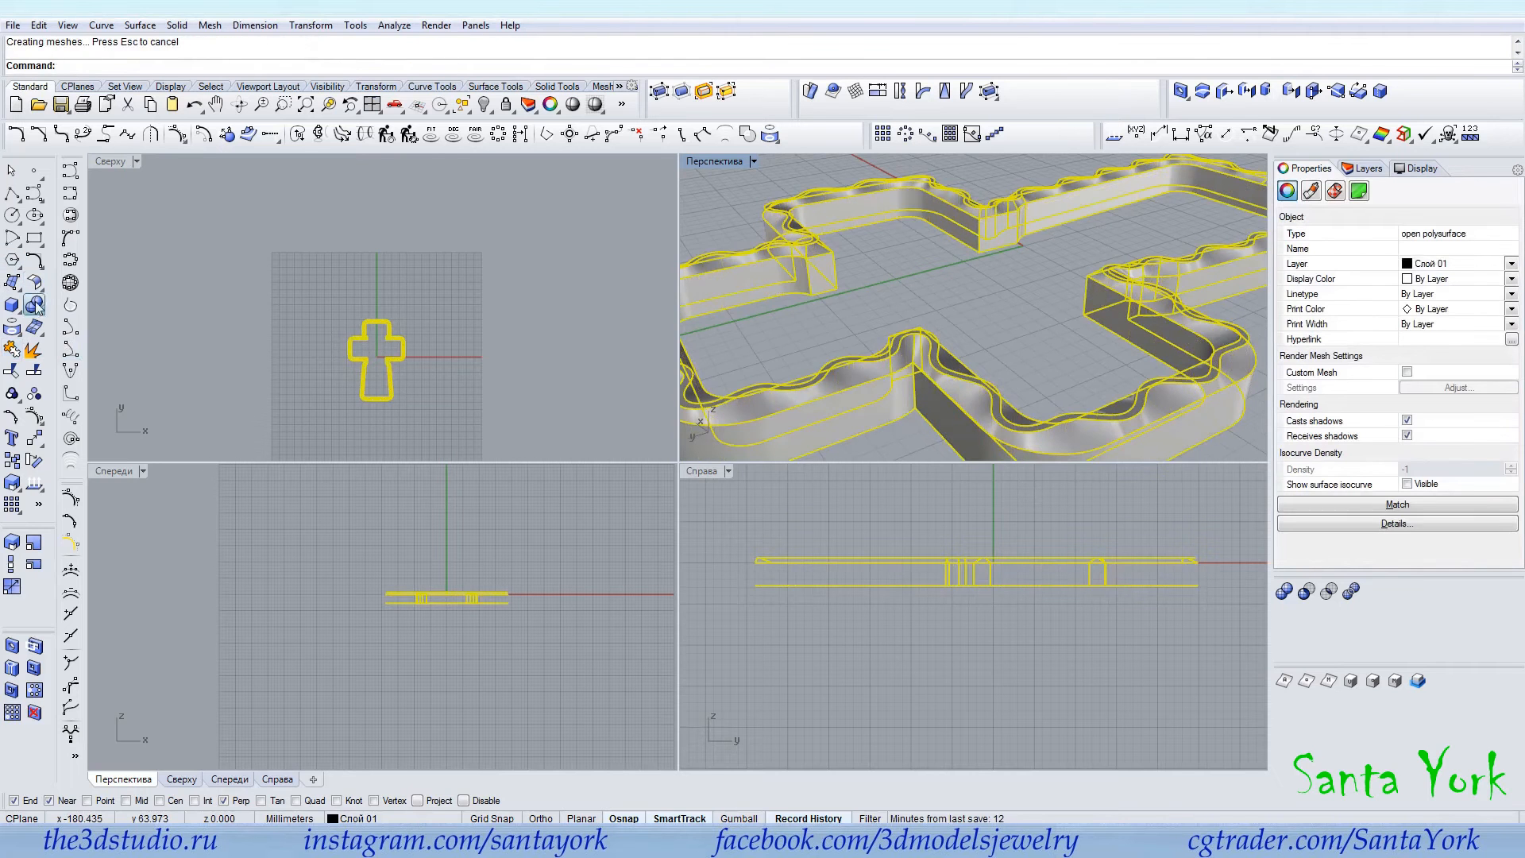
pyautogui.click(6, 356)
pyautogui.click(902, 397)
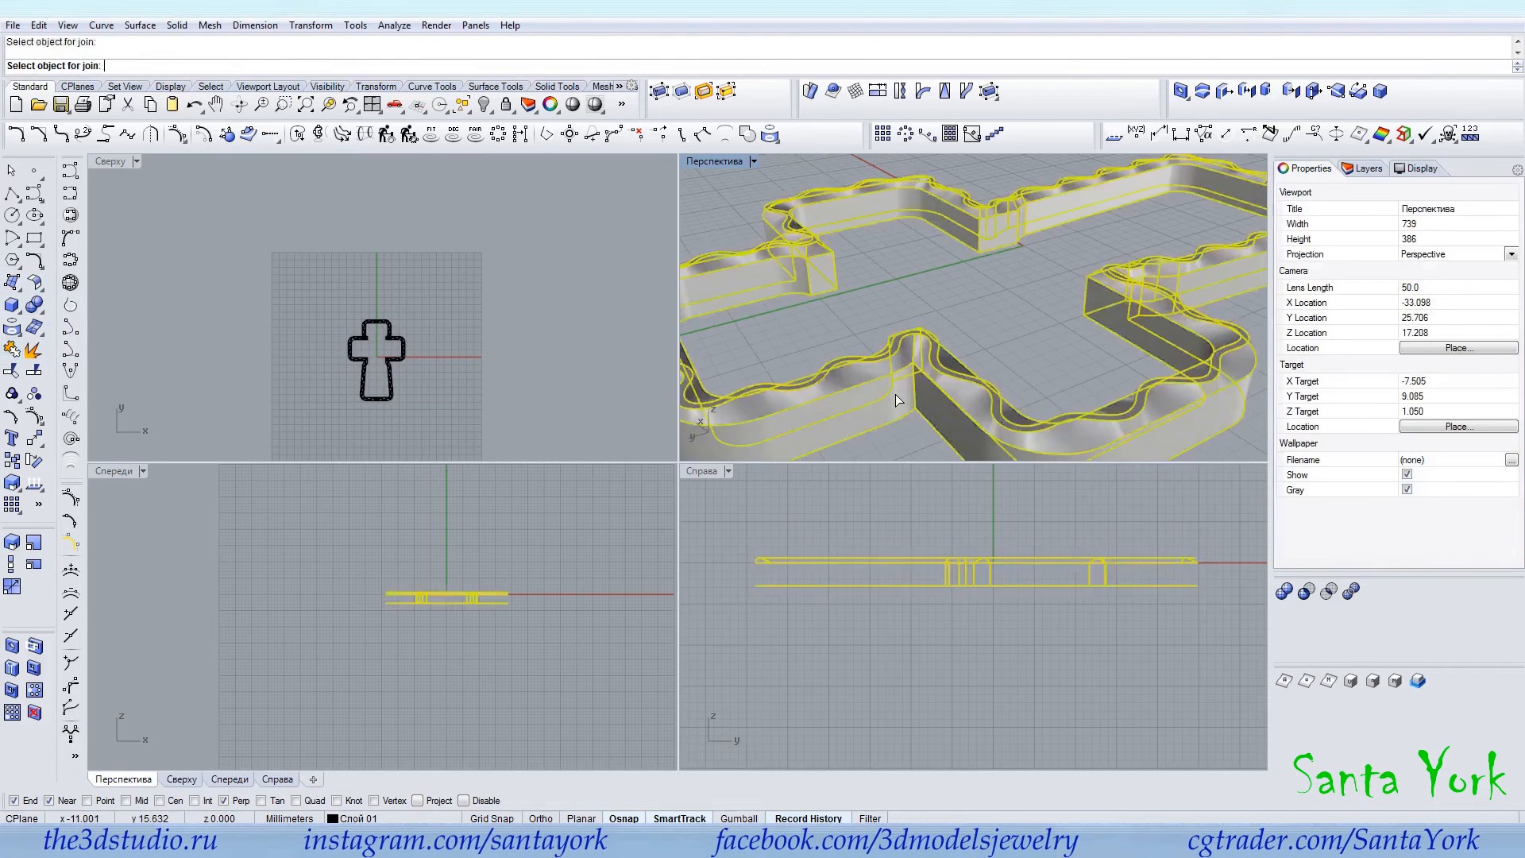
pyautogui.press('Escape')
pyautogui.click(903, 397)
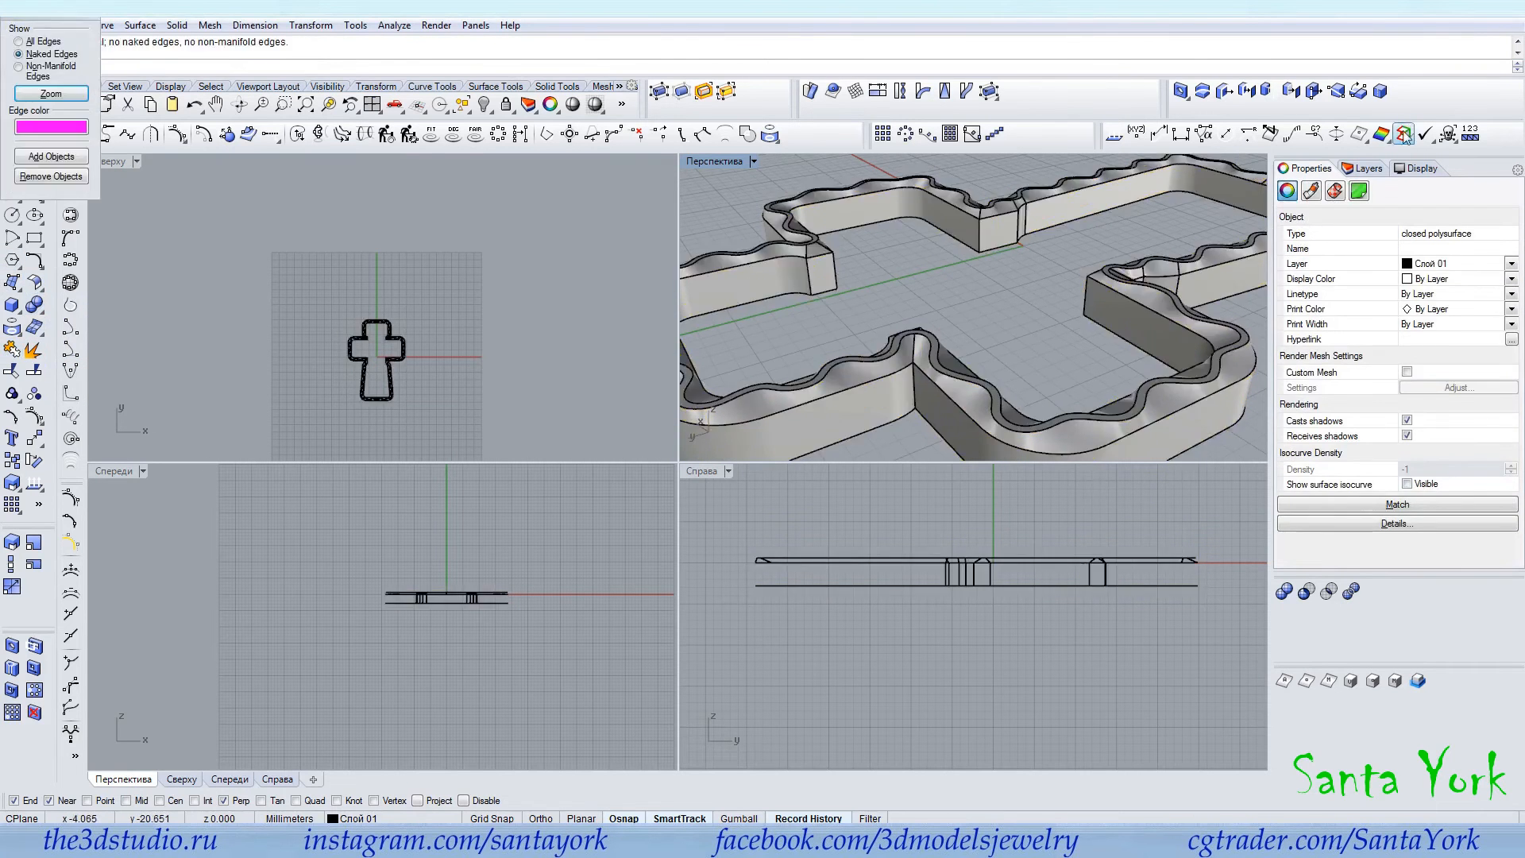
pyautogui.click(91, 21)
# Show the perspective view in Rendered mode at full size and examine the finished cross frame from several angles.
pyautogui.moveTo(775, 274); pyautogui.dragTo(878, 402, button='right')
pyautogui.click(735, 162)
pyautogui.click(762, 226)
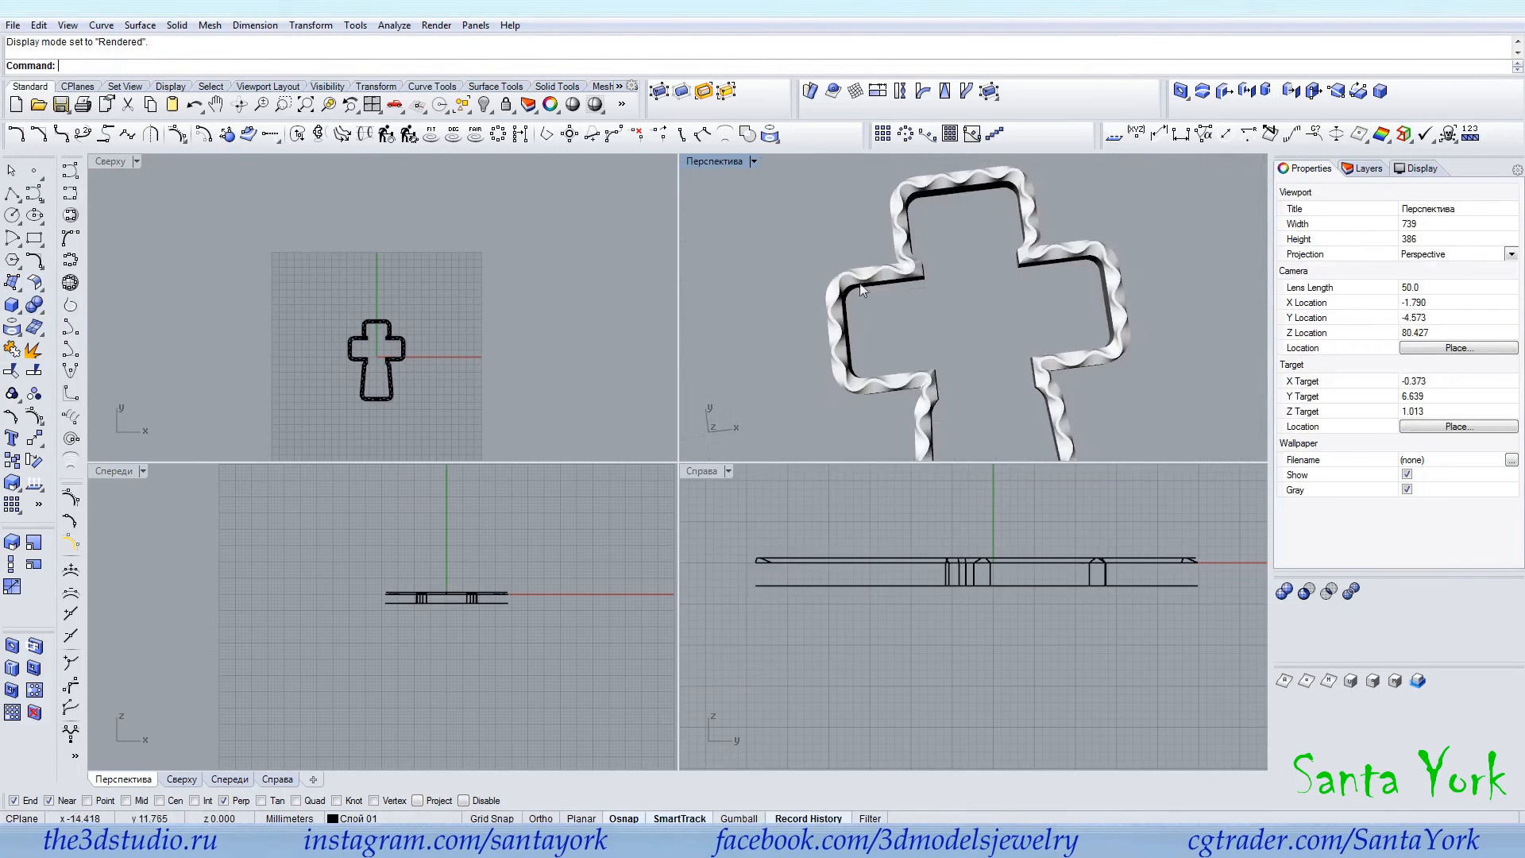
pyautogui.doubleClick(715, 161)
pyautogui.moveTo(143, 103); pyautogui.dragTo(145, 102)
pyautogui.moveTo(361, 90); pyautogui.dragTo(397, 17)
pyautogui.scroll(-6, 697, 236)
pyautogui.moveTo(697, 235)
pyautogui.mouseDown(button='right')
pyautogui.moveTo(735, 562)
pyautogui.moveTo(722, 483)
pyautogui.moveTo(929, 444)
pyautogui.moveTo(1024, 378)
pyautogui.moveTo(965, 476)
pyautogui.moveTo(895, 535)
pyautogui.moveTo(889, 596)
pyautogui.moveTo(731, 564)
pyautogui.moveTo(725, 534)
pyautogui.mouseUp(button='right')
pyautogui.scroll(4, 705, 460)
pyautogui.scroll(-2, 720, 452)
pyautogui.moveTo(738, 456); pyautogui.dragTo(796, 450, button='right')
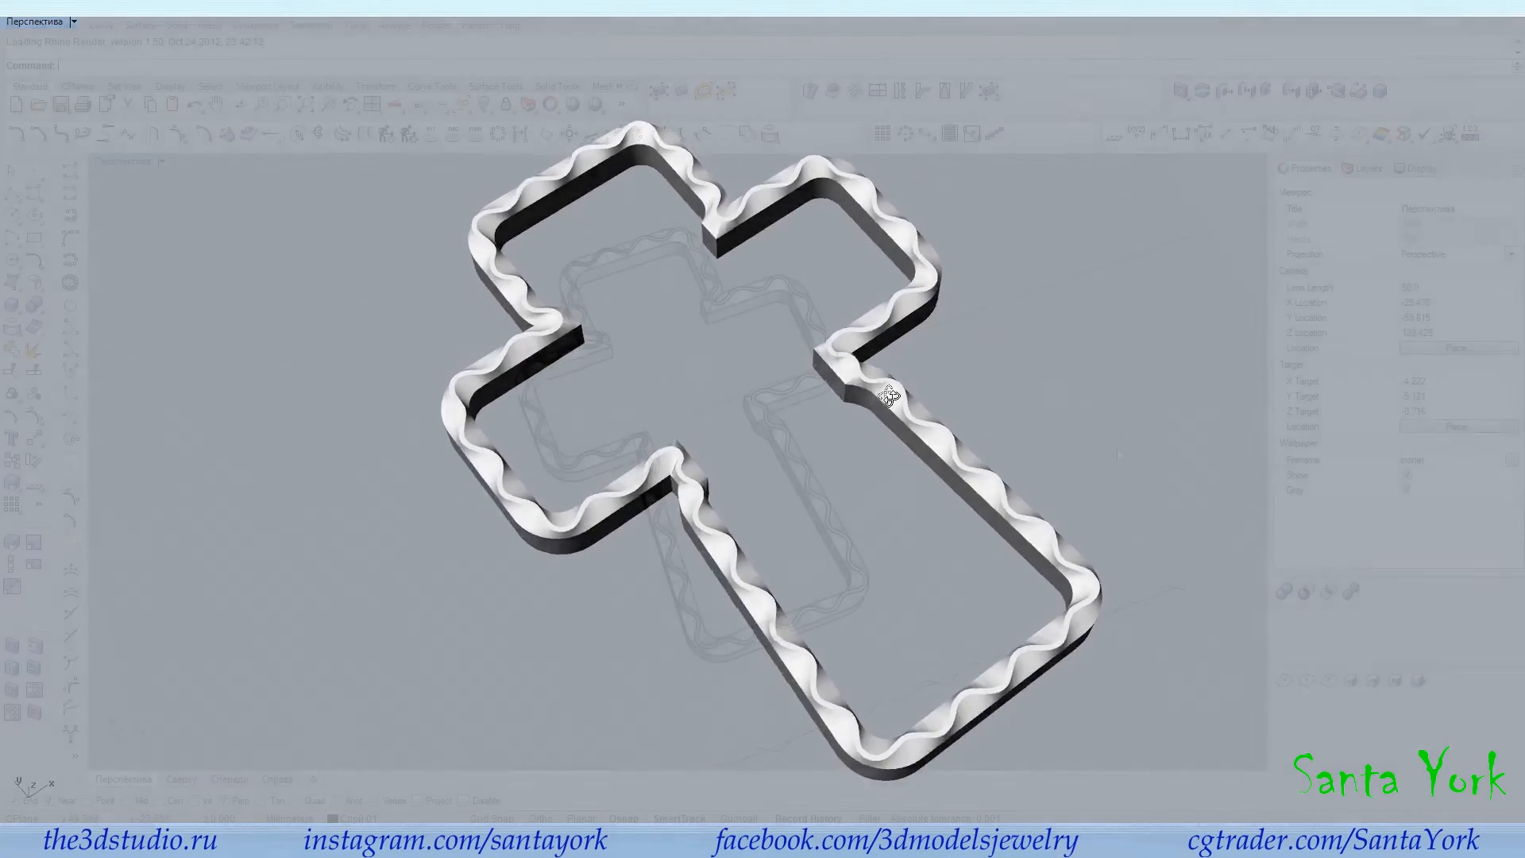
# Return to the four-view layout, then extract the side wall surfaces from the cross solid and delete them.
pyautogui.doubleClick(138, 164)
pyautogui.click(138, 164)
pyautogui.moveTo(426, 375); pyautogui.dragTo(485, 300, button='right')
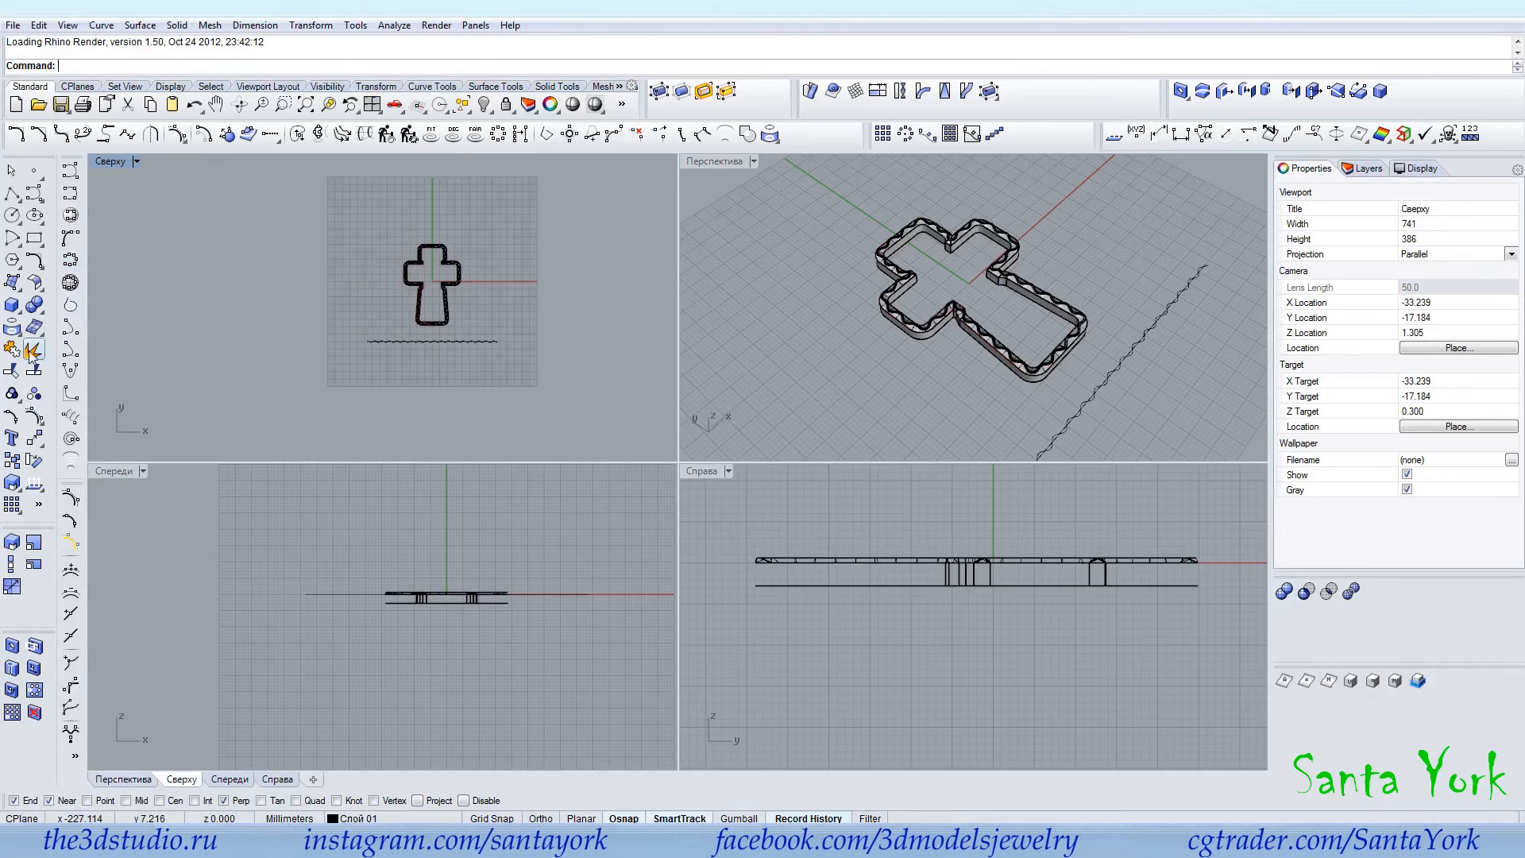
pyautogui.click(32, 352)
pyautogui.click(1233, 577)
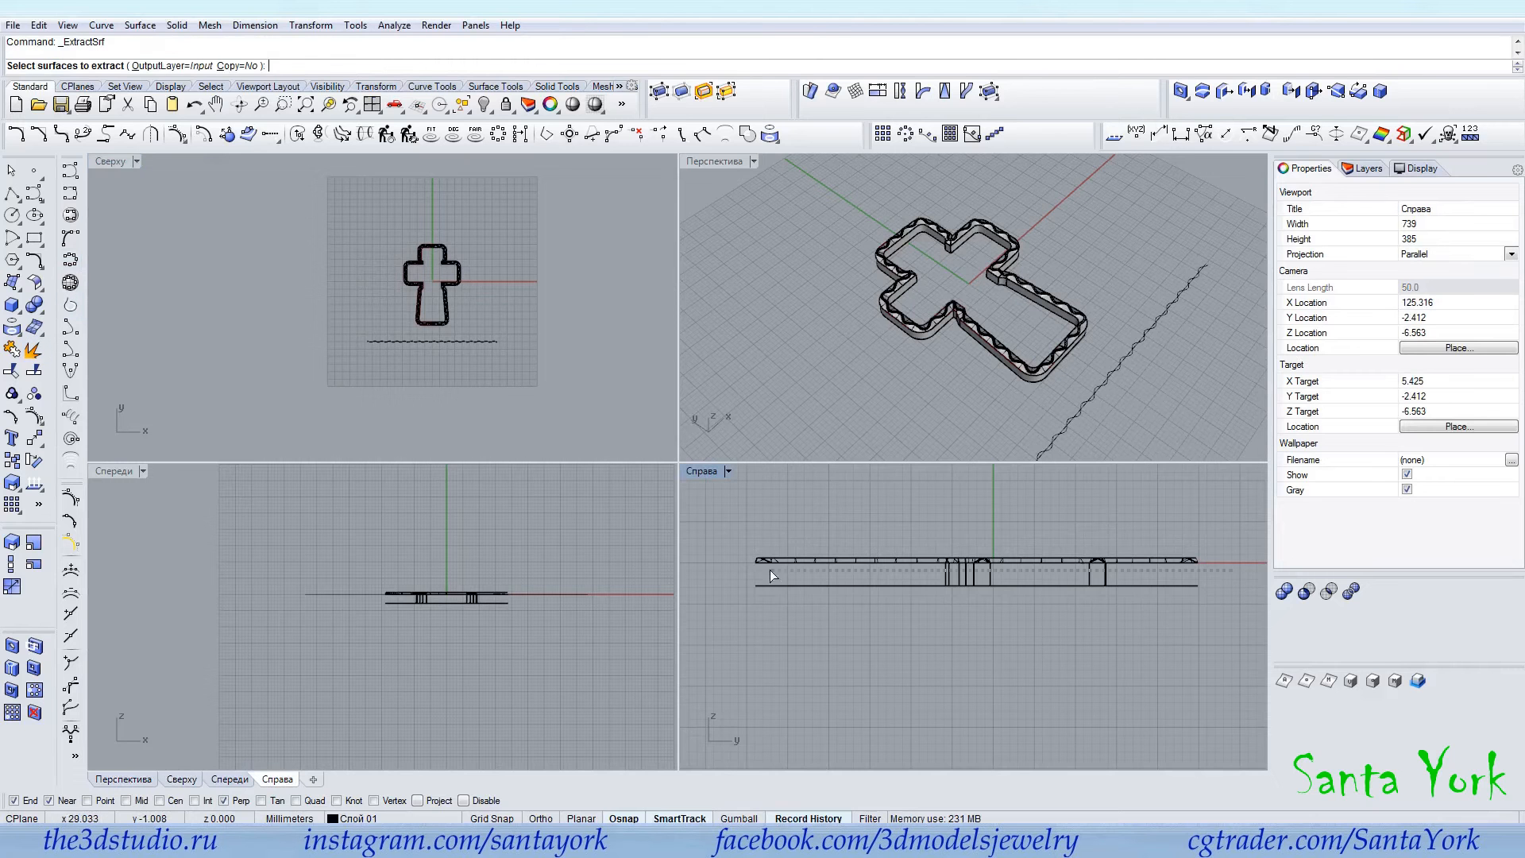
pyautogui.moveTo(708, 578); pyautogui.dragTo(709, 578)
pyautogui.rightClick(708, 579)
pyautogui.press('Delete')
# Hide the flat base surface and delete the wavy relief polysurface.
pyautogui.click(995, 586)
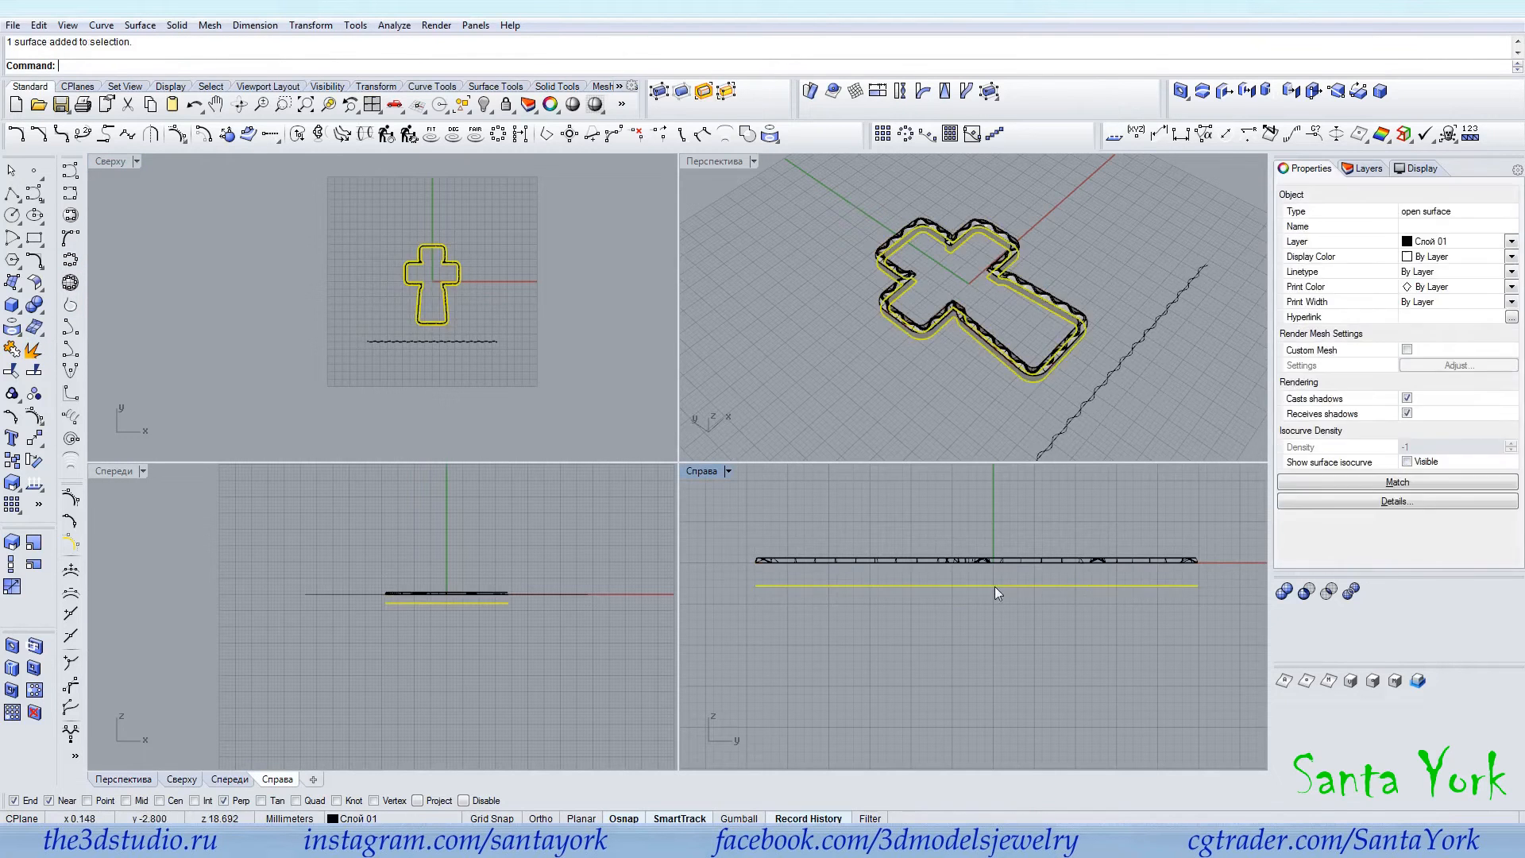
pyautogui.click(485, 104)
pyautogui.scroll(4, 1031, 282)
pyautogui.click(1041, 242)
pyautogui.scroll(-3, 1059, 235)
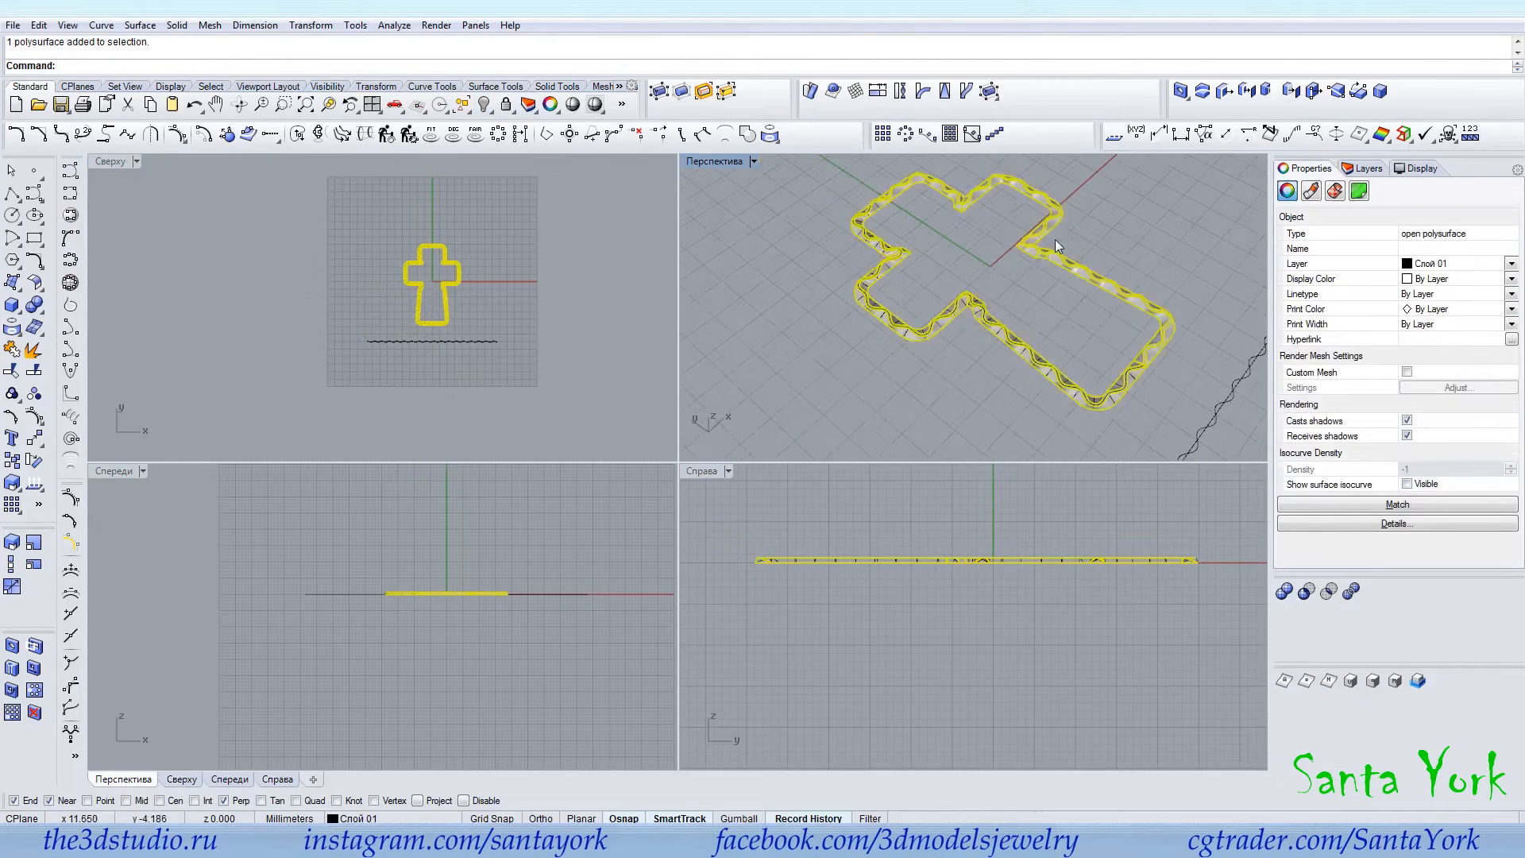
pyautogui.press('Delete')
# Offset the inner border curve of the half cross by 0.1 mm toward the cross's interior.
pyautogui.scroll(6, 1023, 251)
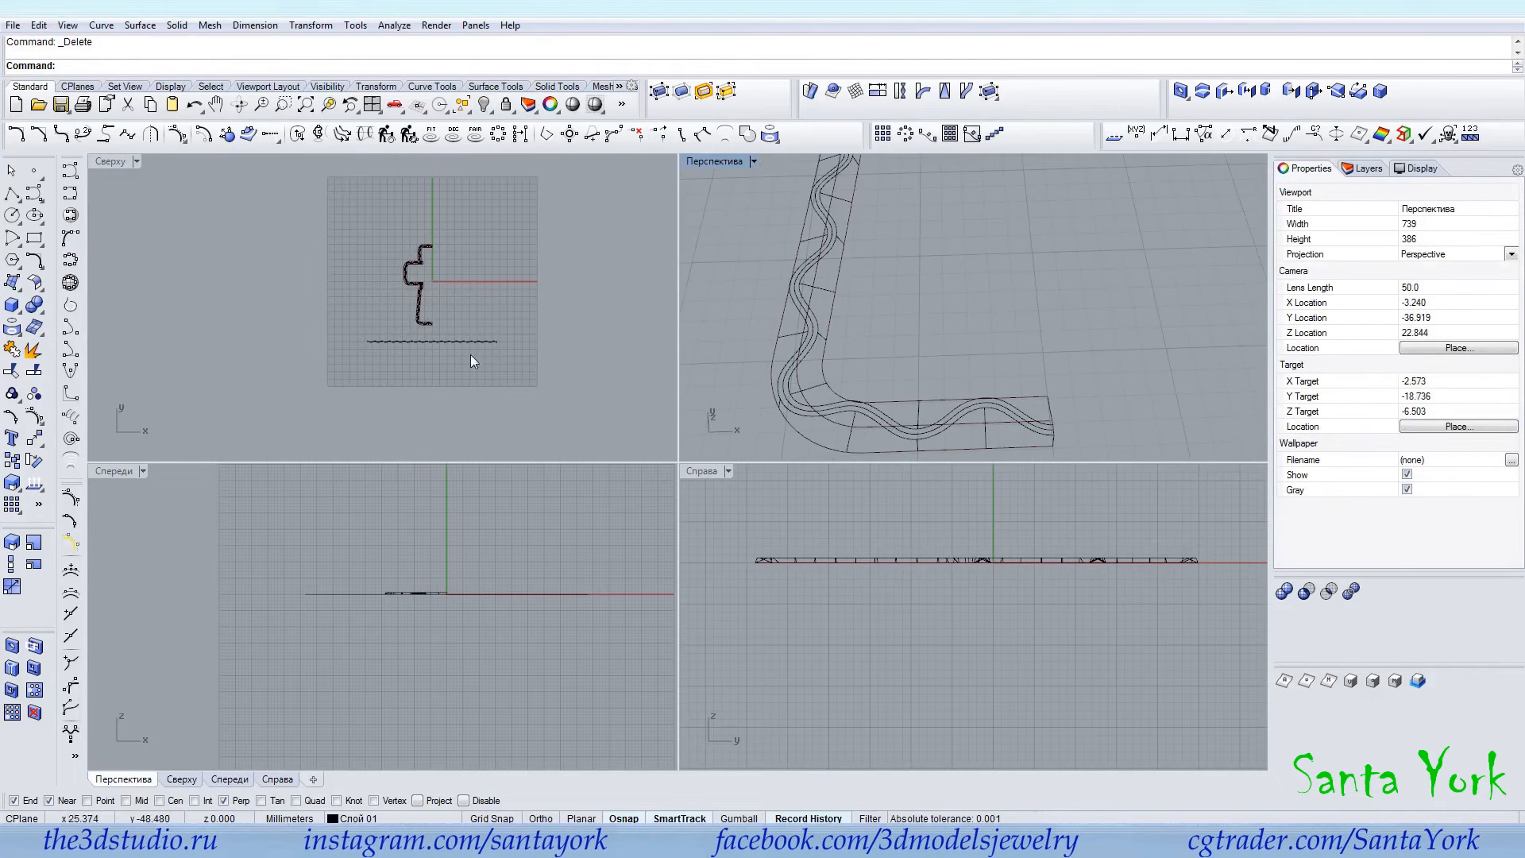
pyautogui.scroll(8, 445, 334)
pyautogui.click(208, 135)
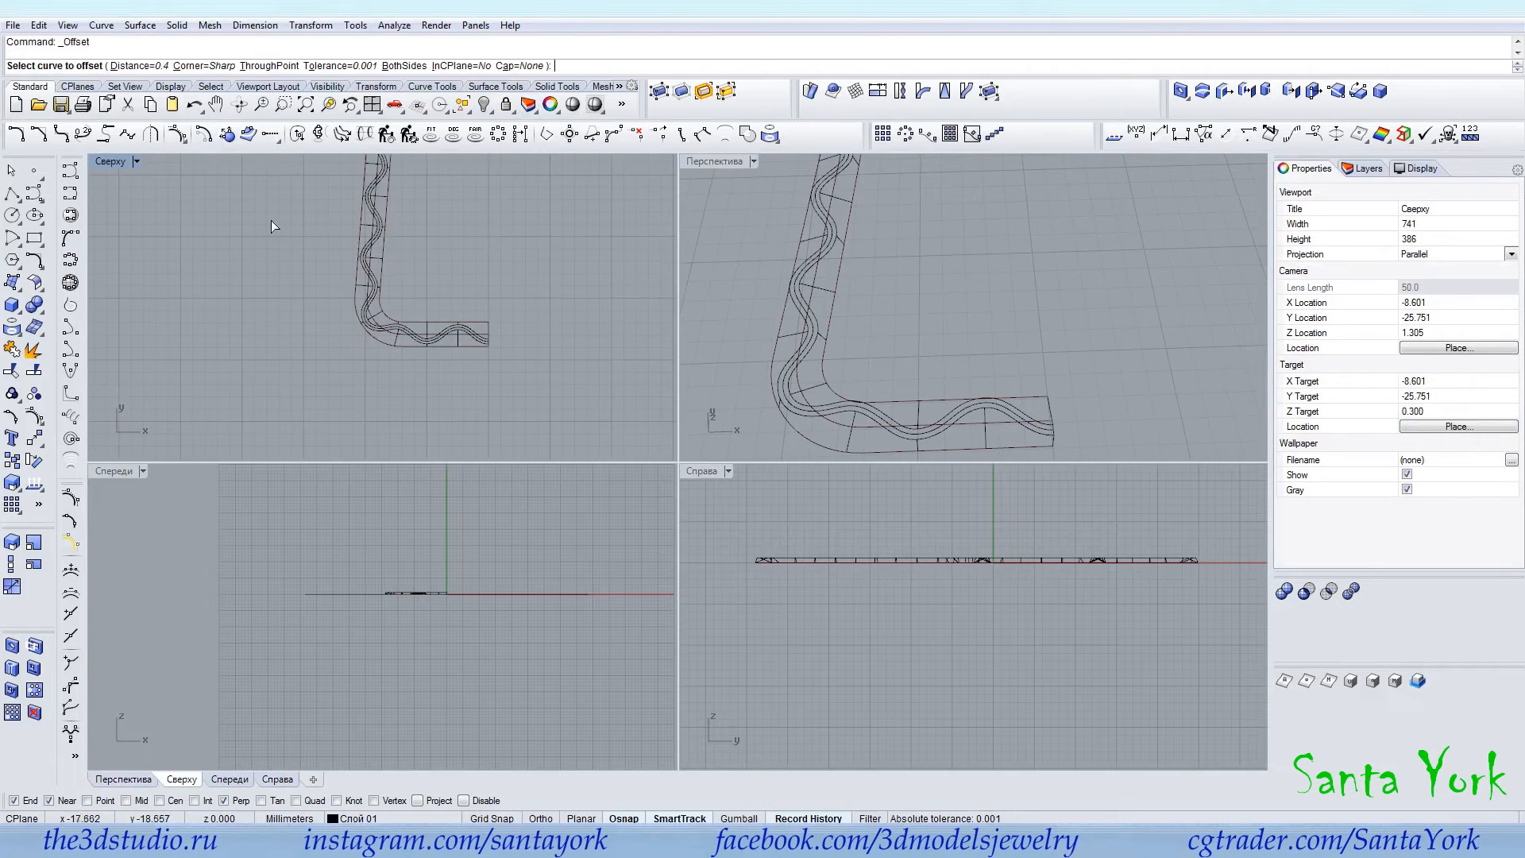
pyautogui.scroll(5, 450, 323)
pyautogui.click(463, 331)
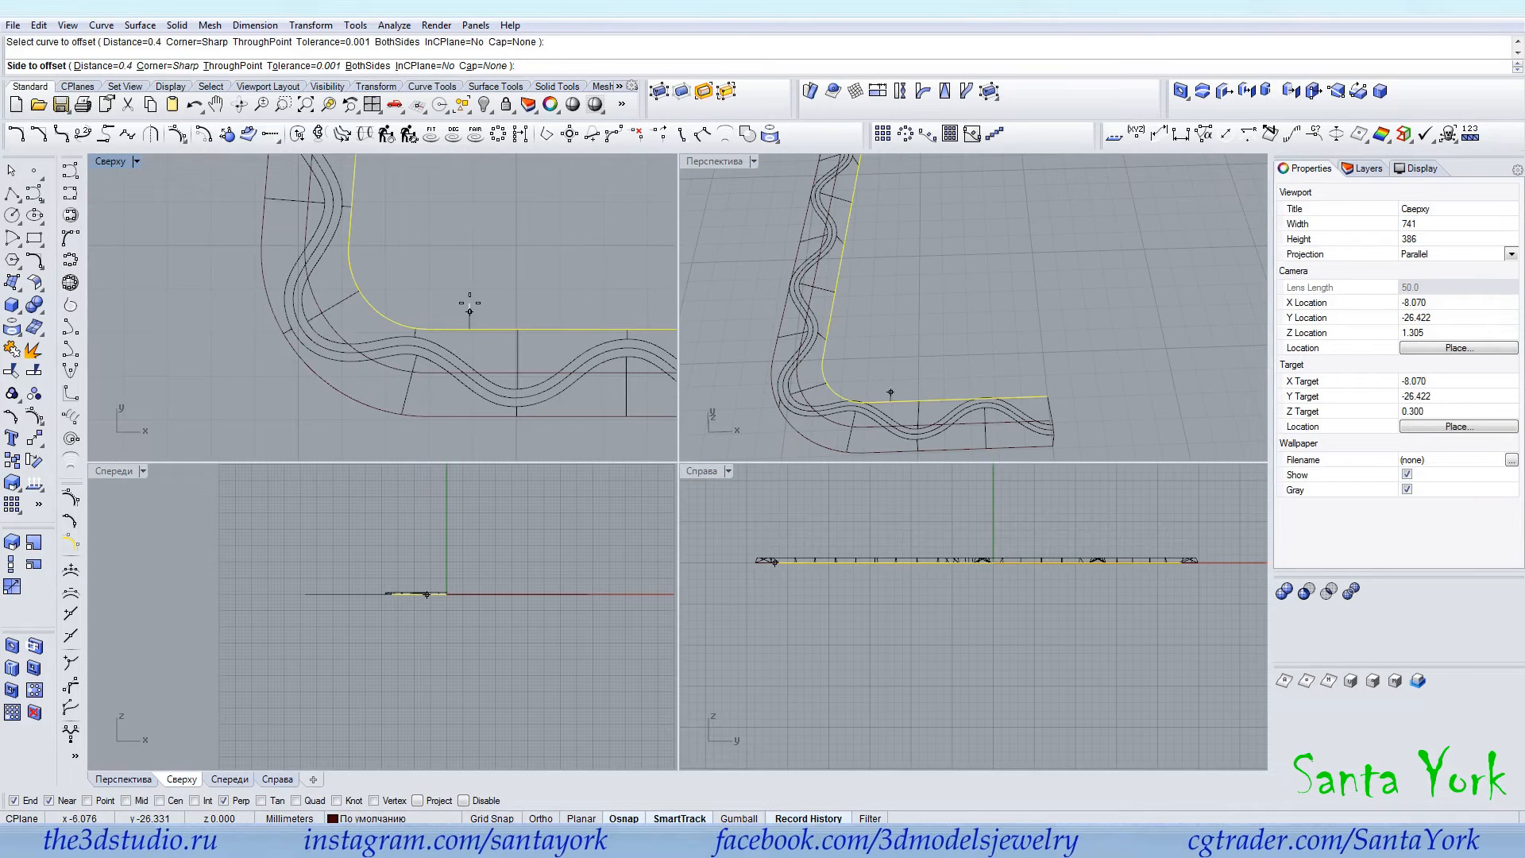
pyautogui.write('.1')
pyautogui.press('Return')
pyautogui.click(470, 305)
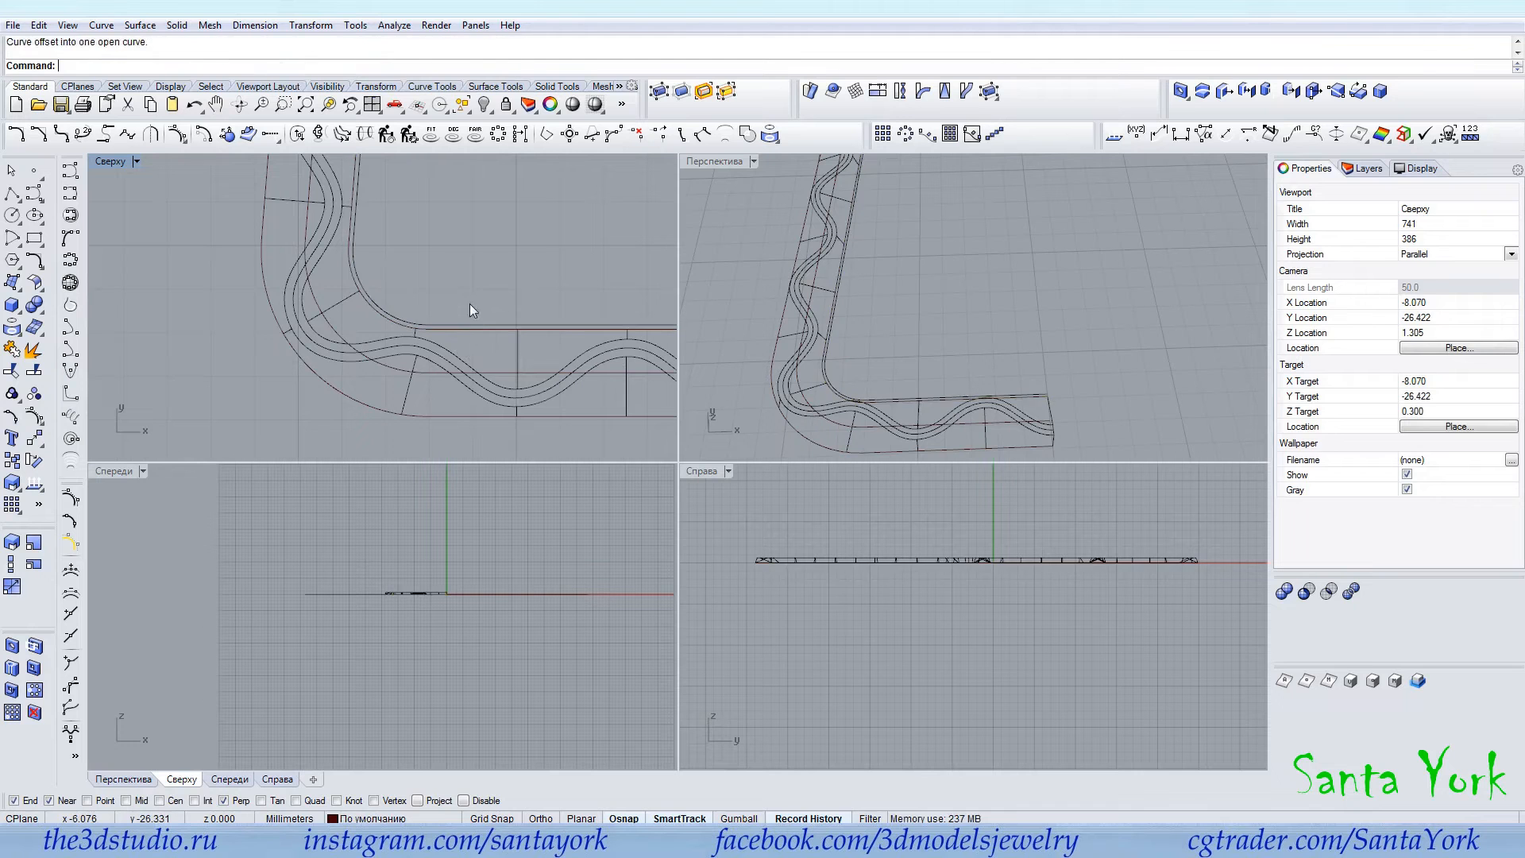
# Offset the outer border curve of the half cross by 0.1 mm outward.
pyautogui.click(469, 321)
pyautogui.click(456, 415)
pyautogui.rightClick(443, 435)
pyautogui.click(443, 435)
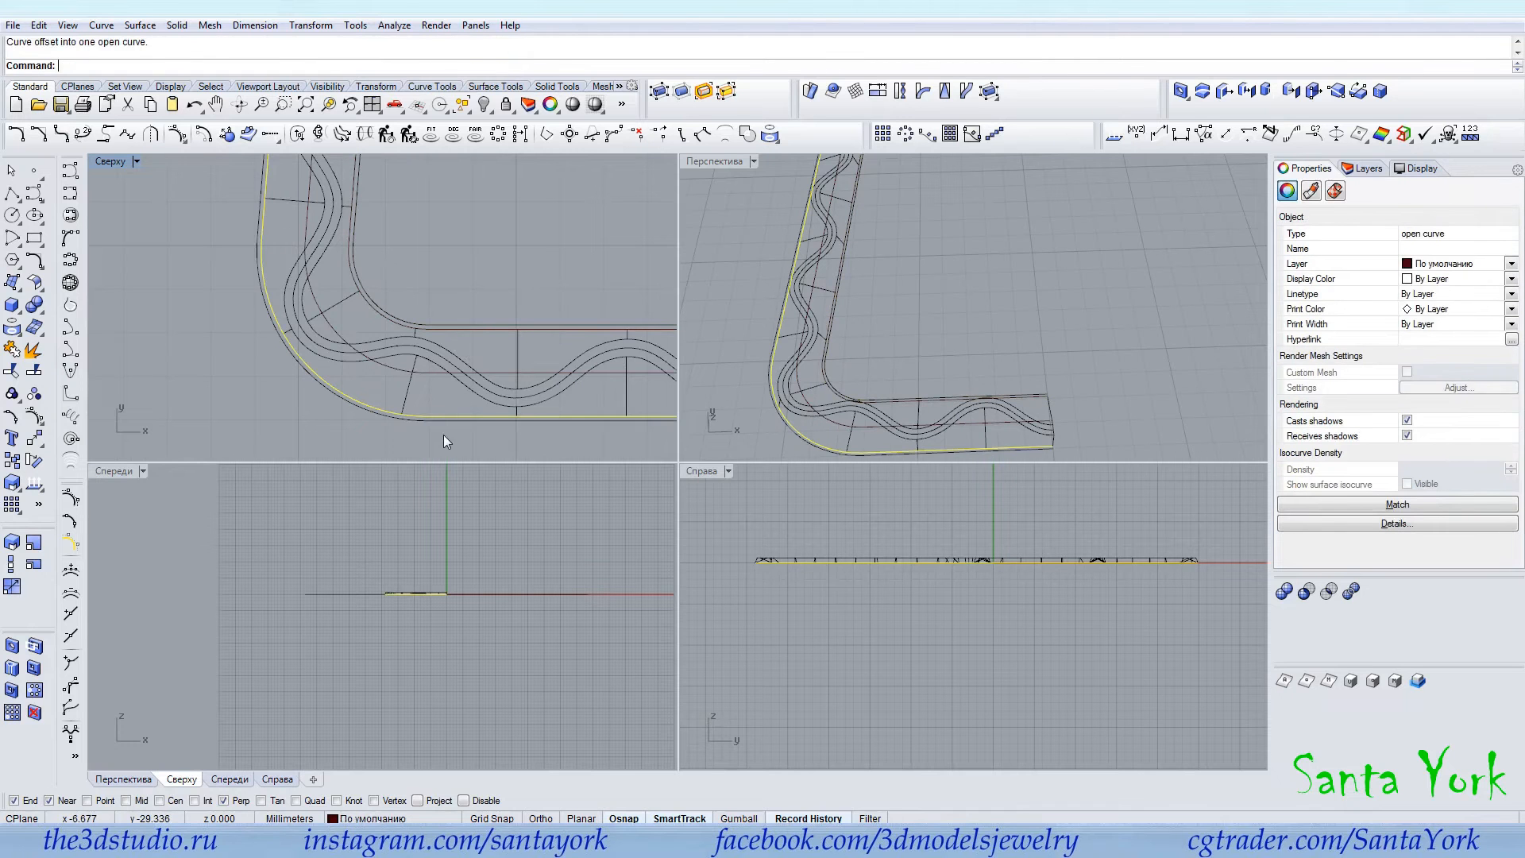
pyautogui.click(410, 388)
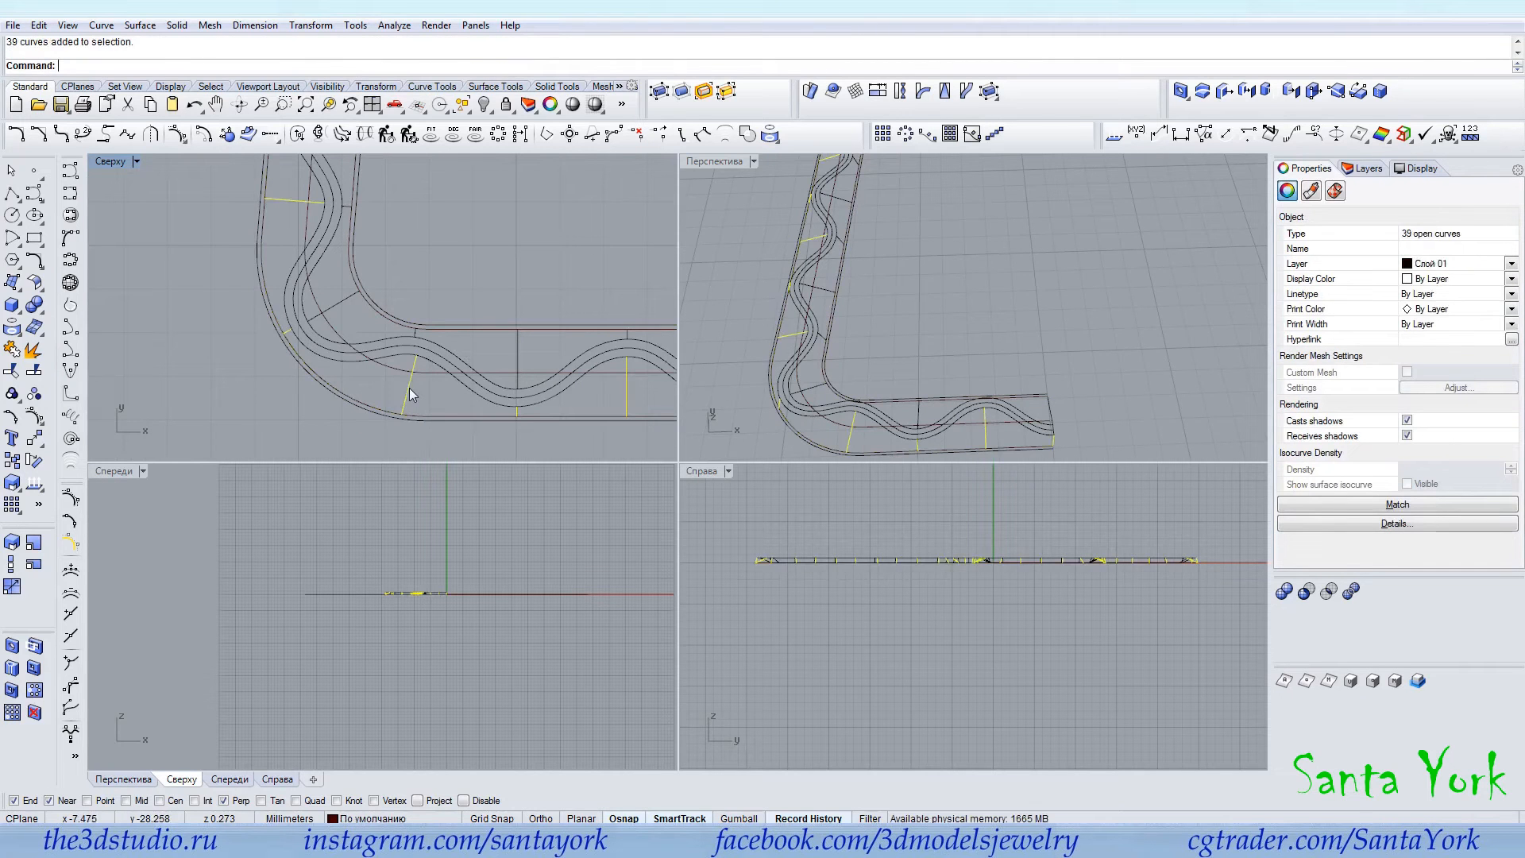
pyautogui.click(351, 319)
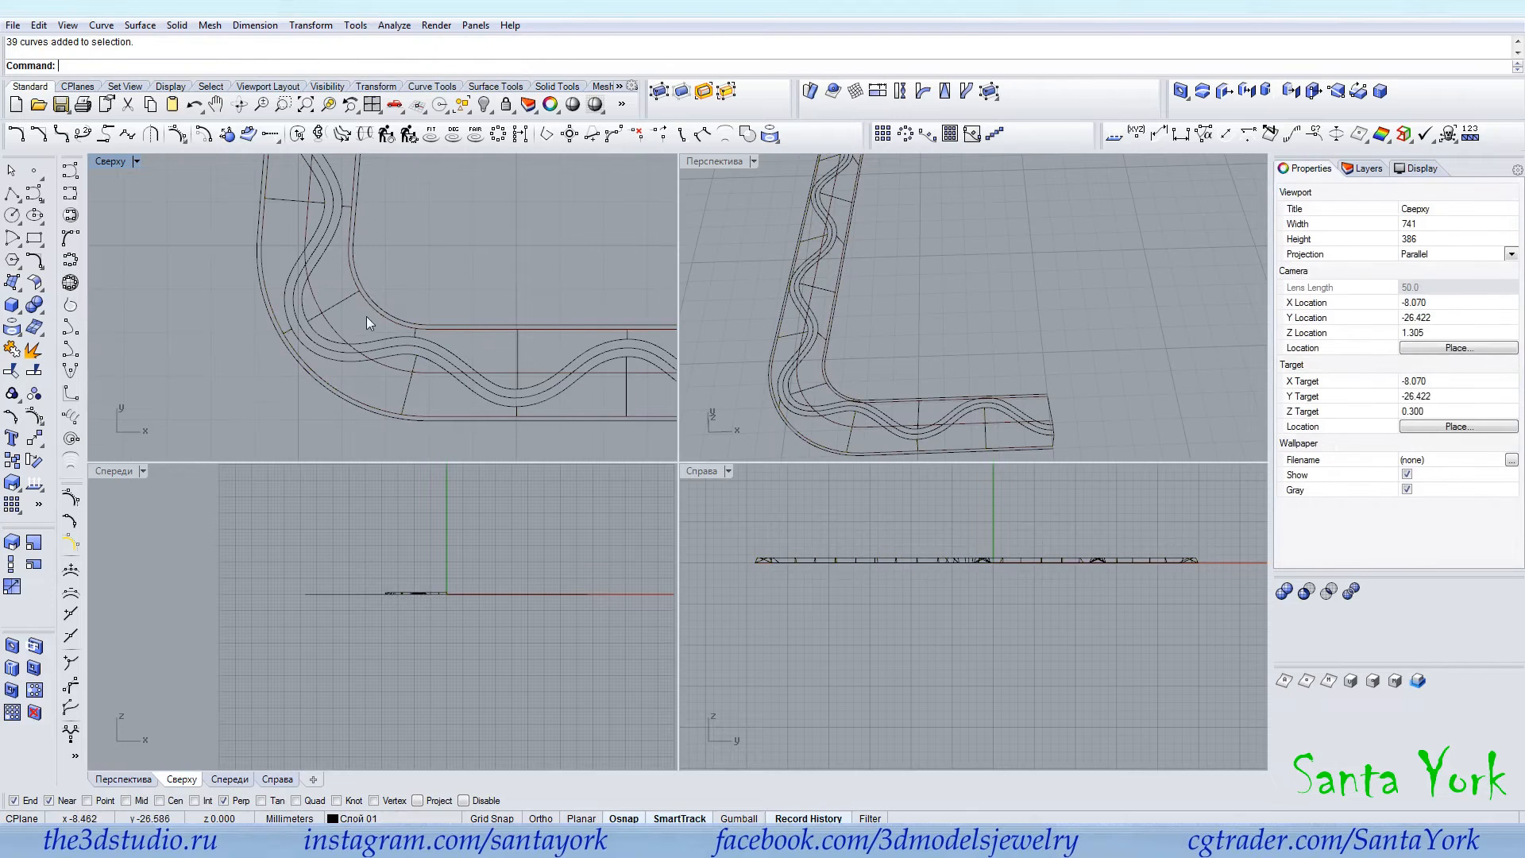
pyautogui.moveTo(365, 314); pyautogui.dragTo(372, 340, button='right')
pyautogui.click(373, 334)
pyautogui.keyDown('shift'); pyautogui.click(339, 349); pyautogui.keyUp('shift')
pyautogui.keyDown('shift'); pyautogui.click(319, 394); pyautogui.keyUp('shift')
pyautogui.click(481, 114)
pyautogui.moveTo(426, 381); pyautogui.dragTo(421, 284, button='right')
pyautogui.hotkey('ctrl', 'z')
# Try a 0.6 mm fillet on the inner offset curve's kink just below the crossbar.
pyautogui.scroll(5, 418, 302)
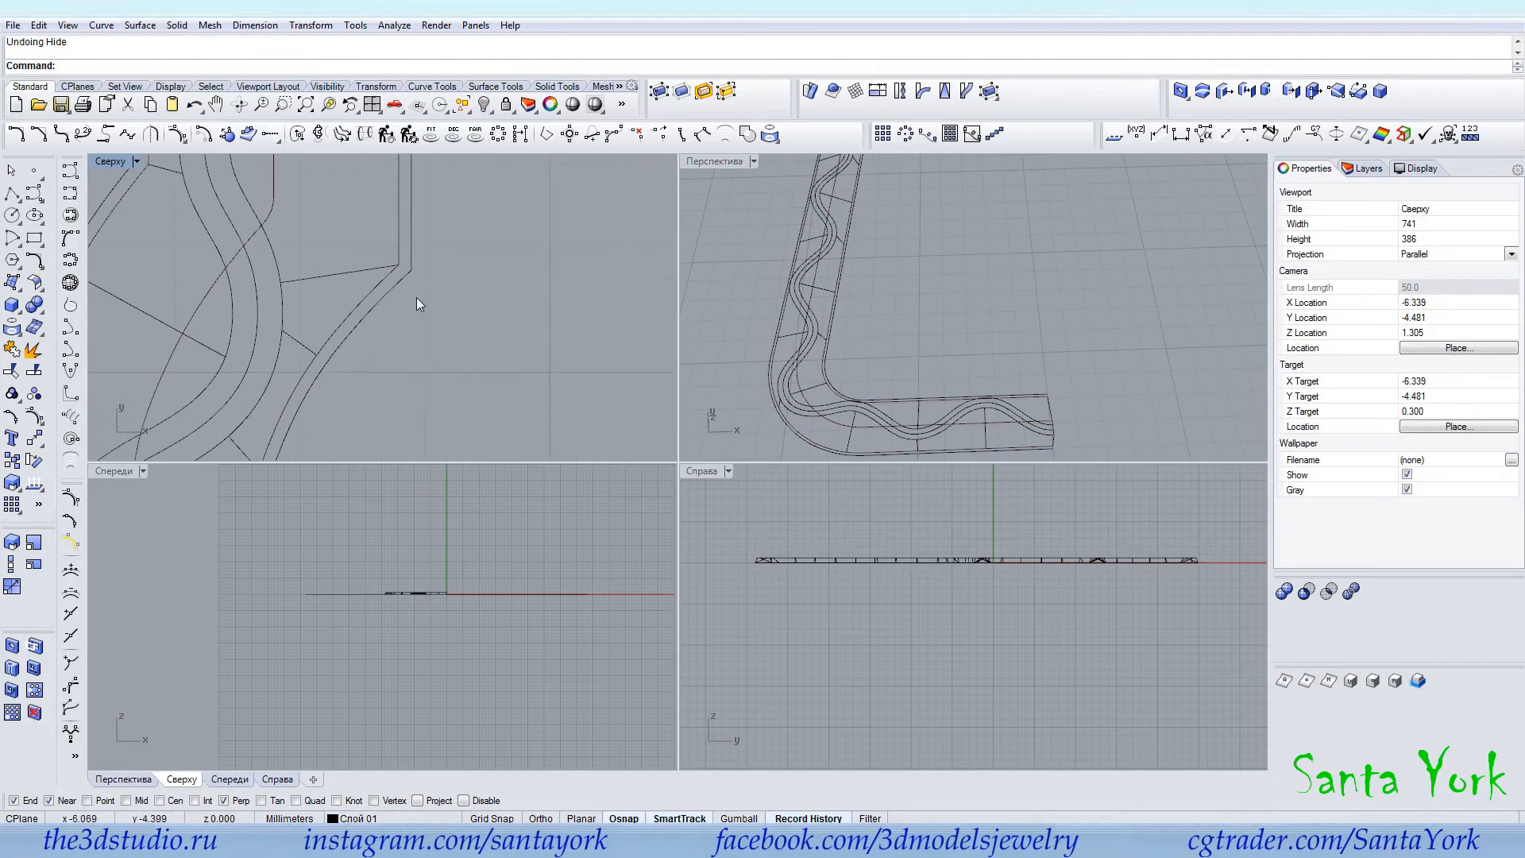
pyautogui.click(16, 135)
pyautogui.write('0.2')
pyautogui.press('Return')
pyautogui.write('0')
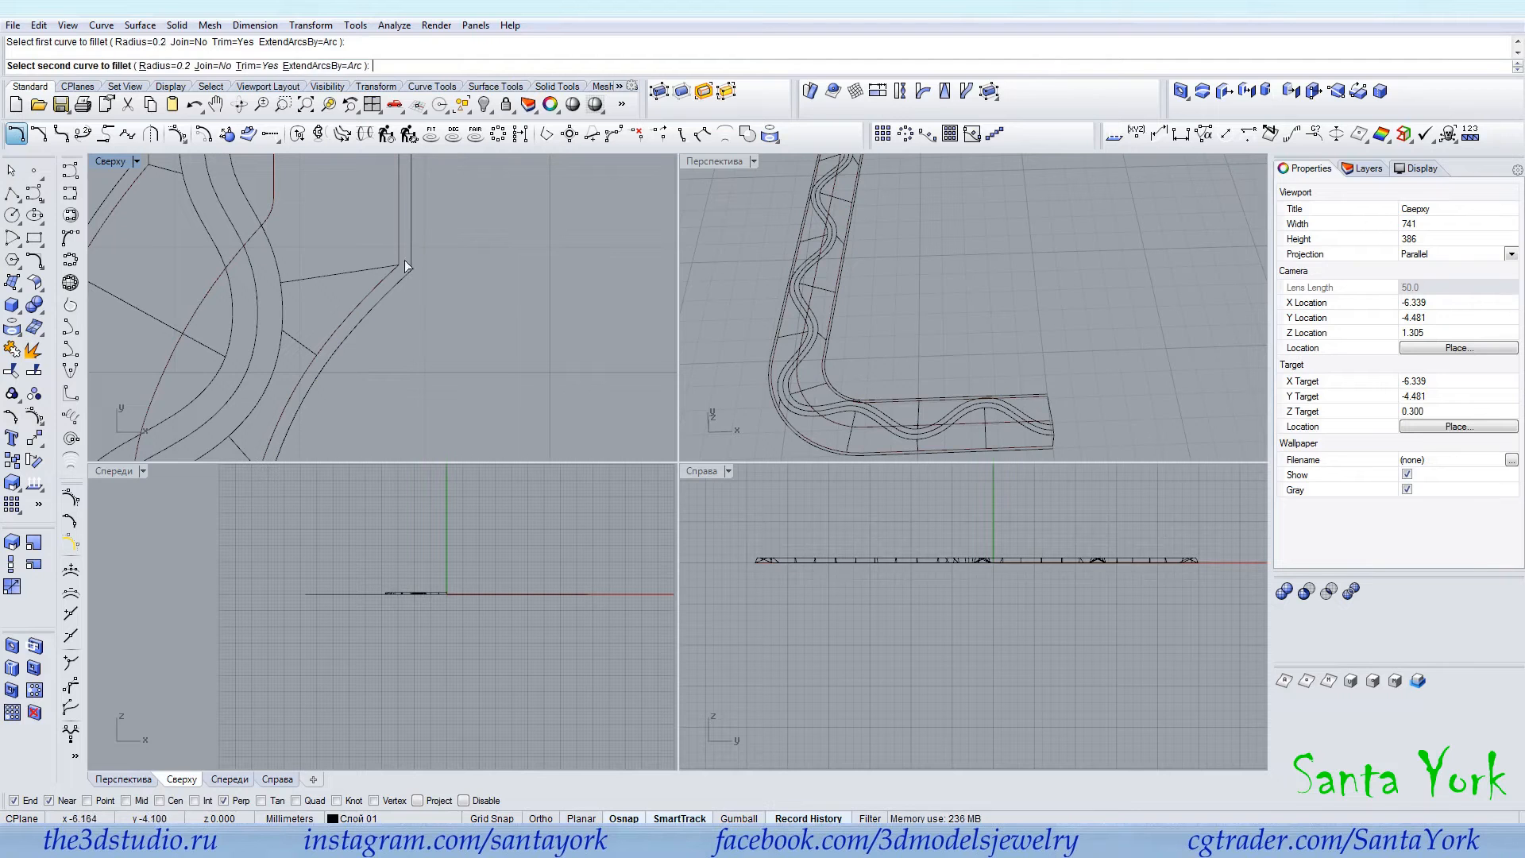
pyautogui.write('.5')
pyautogui.press('Return')
pyautogui.write('0.6')
pyautogui.press('Return')
pyautogui.click(386, 279)
pyautogui.click(411, 207)
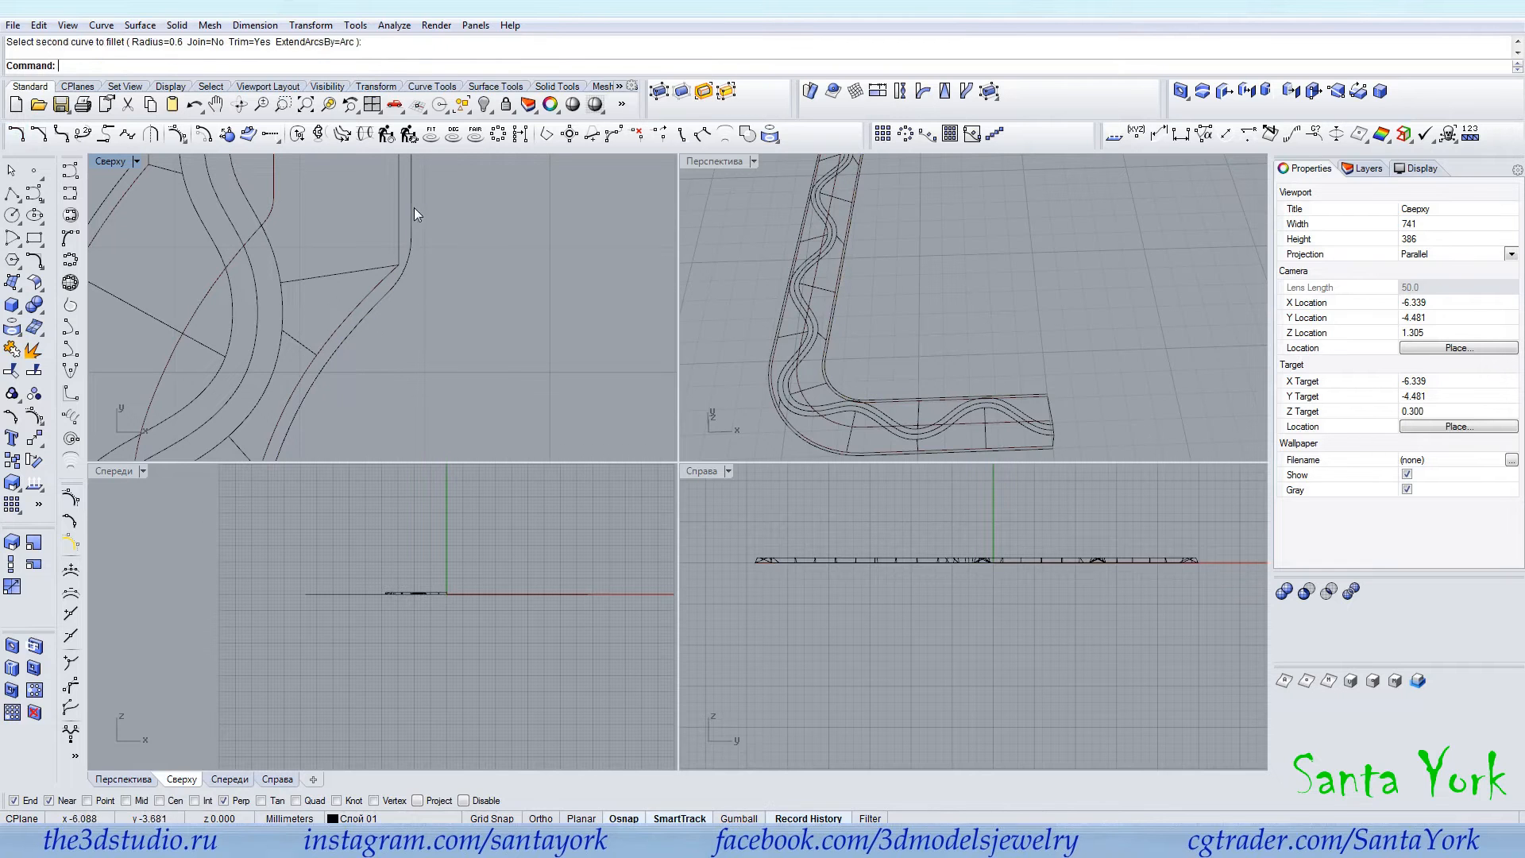
# Fillet the inner offset curve's kink just below the crossbar with a 1 mm radius.
pyautogui.press('Return')
pyautogui.write('1')
pyautogui.press('Return')
pyautogui.click(375, 303)
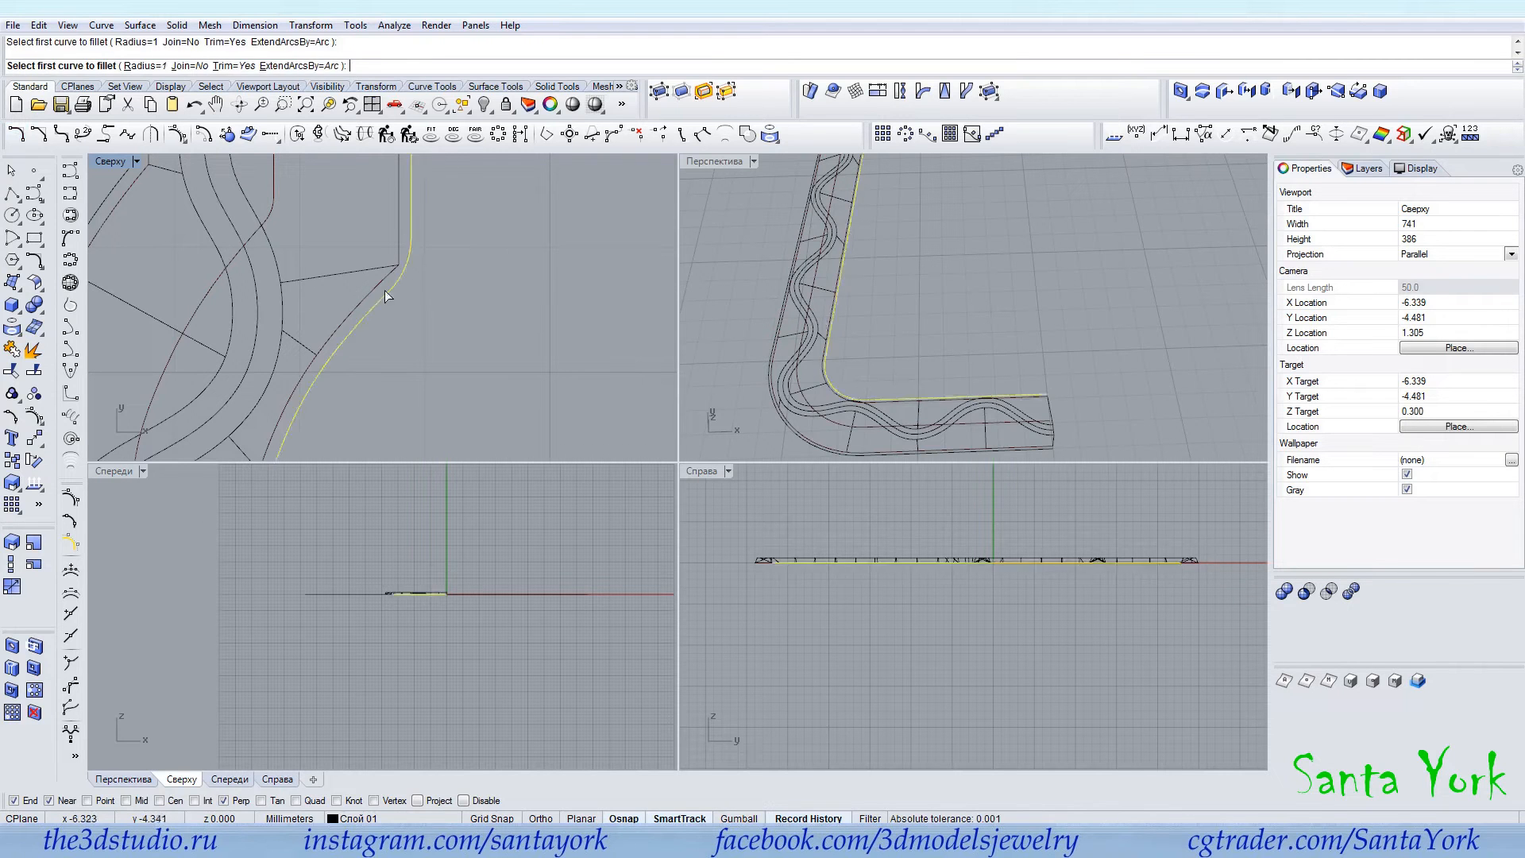
pyautogui.click(413, 208)
# Fillet the square lower crossbar corner of the inner offset curve with a 0.3 mm radius.
pyautogui.scroll(-14, 409, 349)
pyautogui.scroll(10, 406, 238)
pyautogui.press('Return')
pyautogui.write('0.3')
pyautogui.press('Return')
pyautogui.click(375, 252)
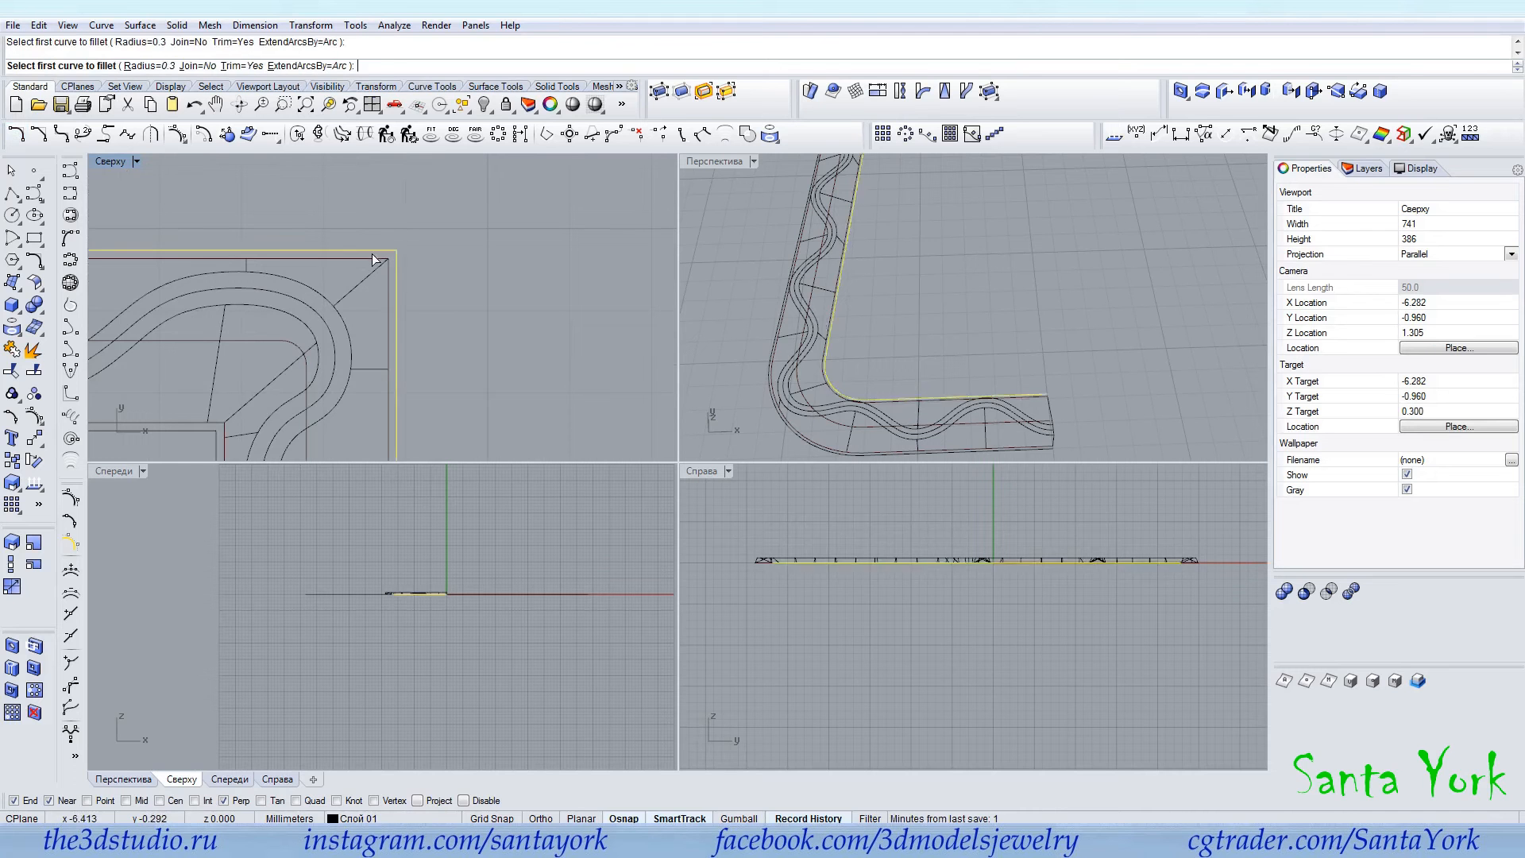
pyautogui.click(397, 285)
# Fillet the upper crossbar corner of the inner offset curve with a 0.3 mm radius.
pyautogui.scroll(-6, 408, 377)
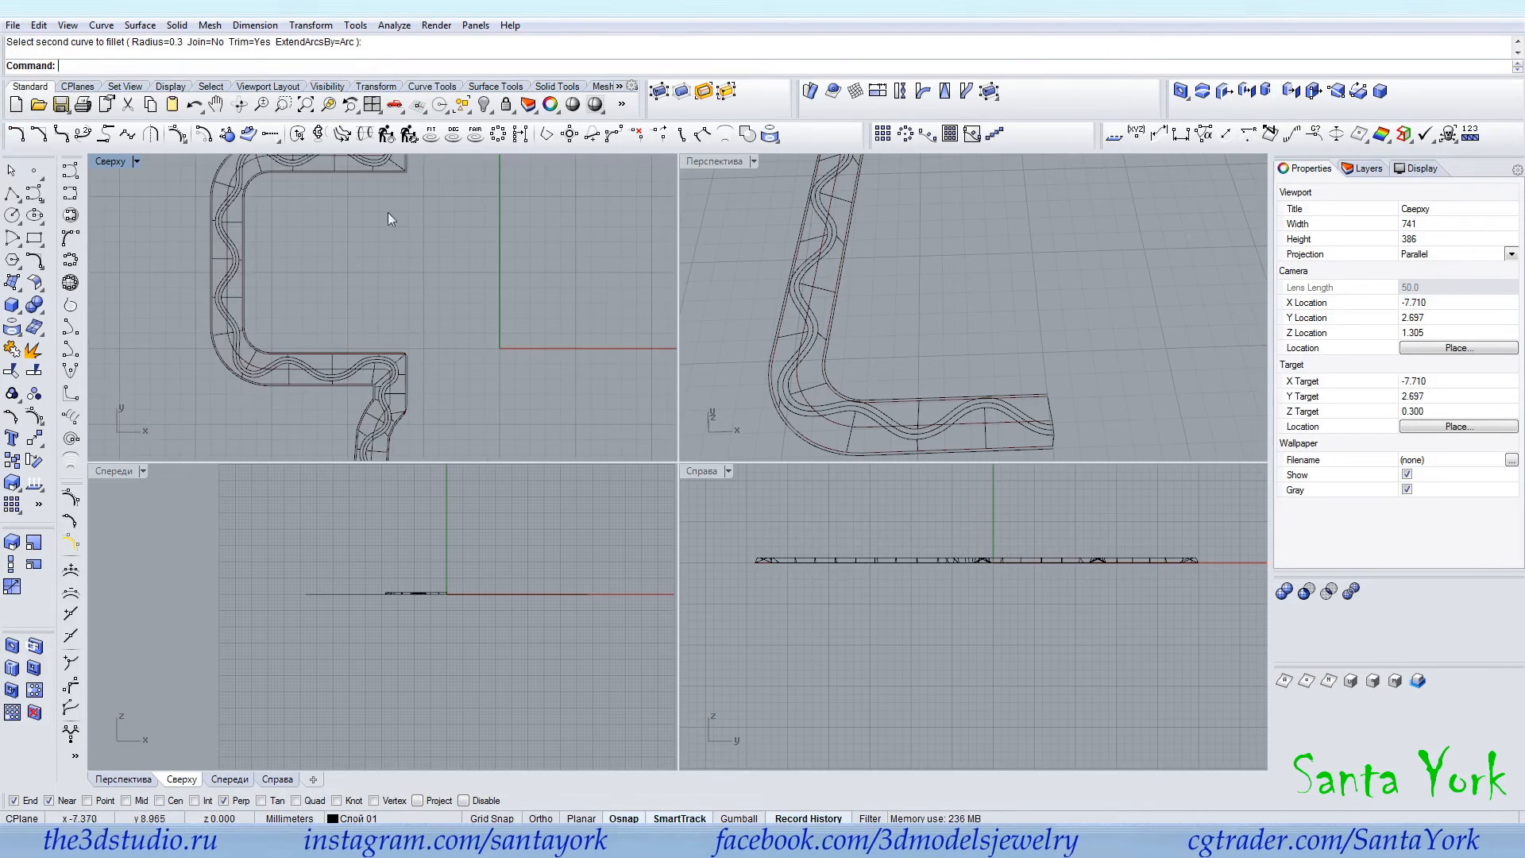
pyautogui.scroll(10, 405, 167)
pyautogui.press('Return')
pyautogui.click(375, 279)
pyautogui.click(376, 281)
# Fillet the inner offset curve's kink above the crossbar, first with a 0.3 mm and finally a 0.5 mm radius.
pyautogui.scroll(-8, 406, 369)
pyautogui.scroll(8, 422, 296)
pyautogui.rightClick(397, 326)
pyautogui.click(360, 340)
pyautogui.click(402, 388)
pyautogui.rightClick(442, 380)
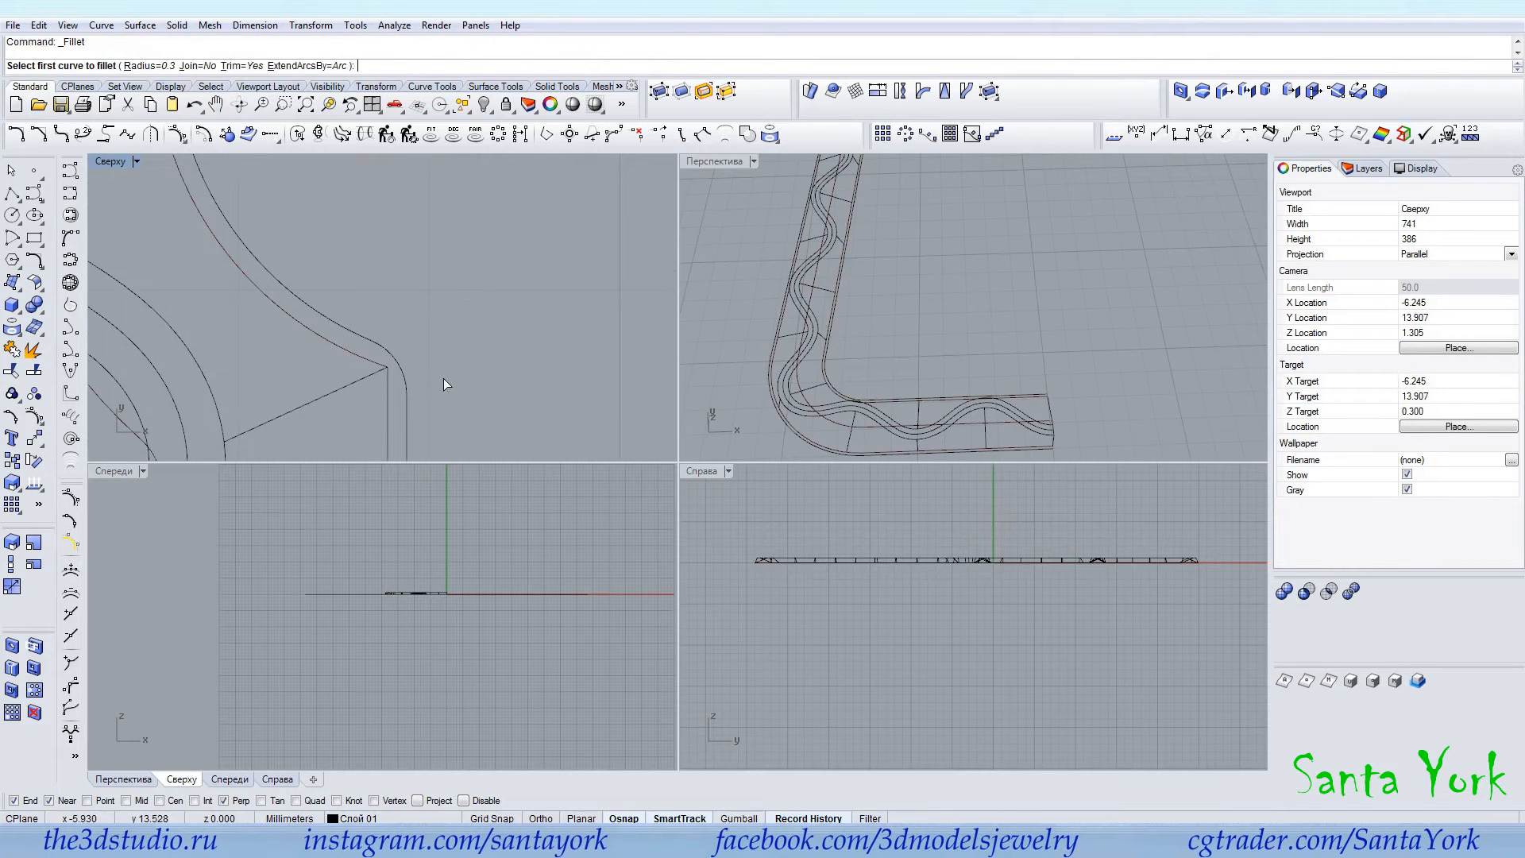
pyautogui.click(350, 330)
pyautogui.click(388, 394)
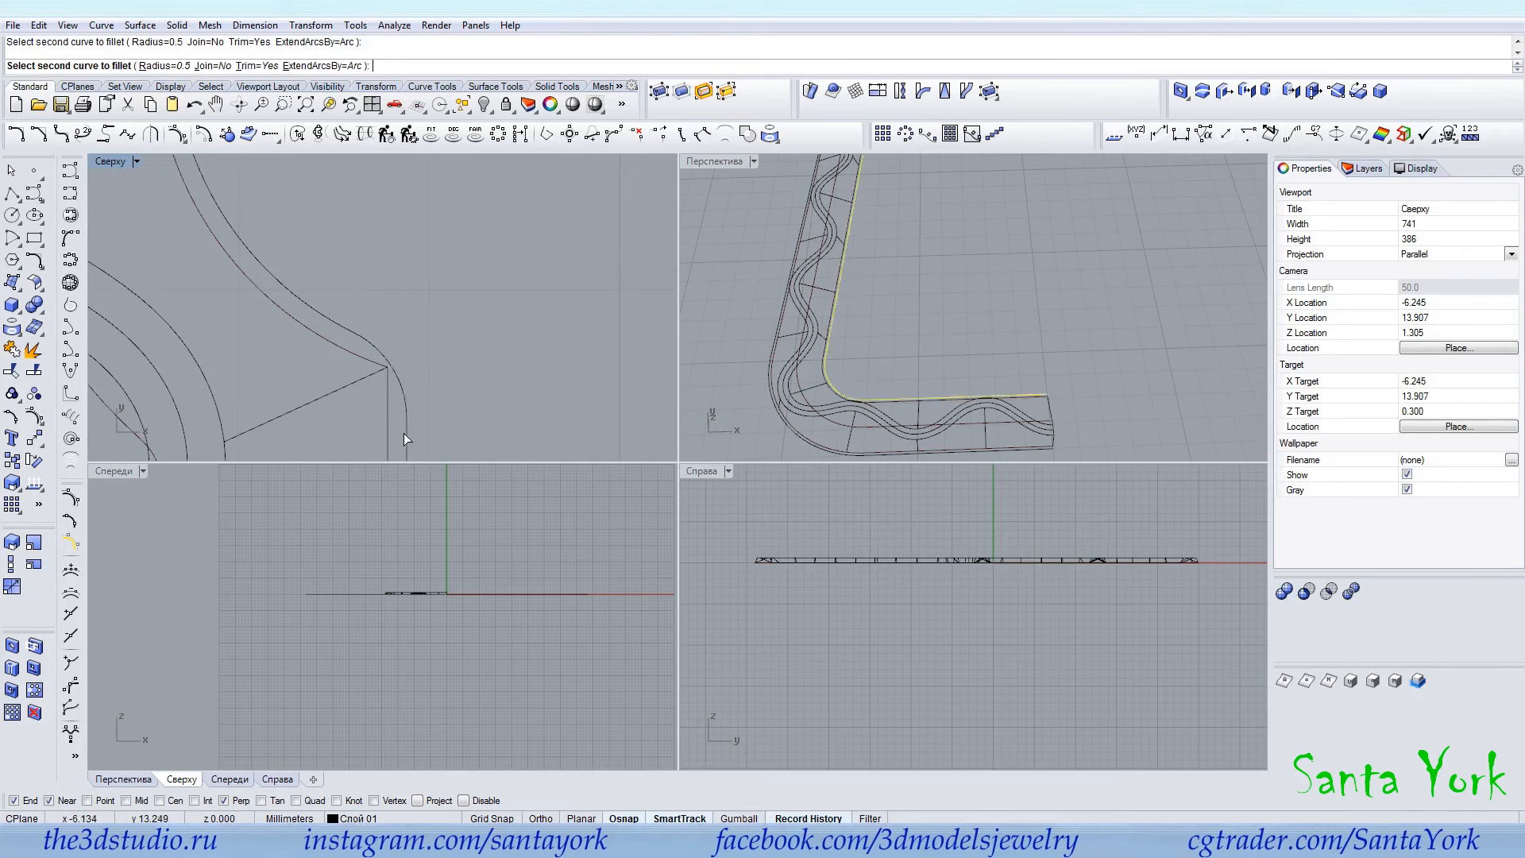
# Fillet the outer offset curve's inward corner between the crossbar and the upper arm with a 0.2 mm radius.
pyautogui.scroll(-10, 438, 421)
pyautogui.moveTo(422, 208)
pyautogui.mouseDown(button='right')
pyautogui.moveTo(378, 332)
pyautogui.moveTo(426, 197)
pyautogui.mouseUp(button='right')
pyautogui.scroll(8, 350, 368)
pyautogui.rightClick(355, 370)
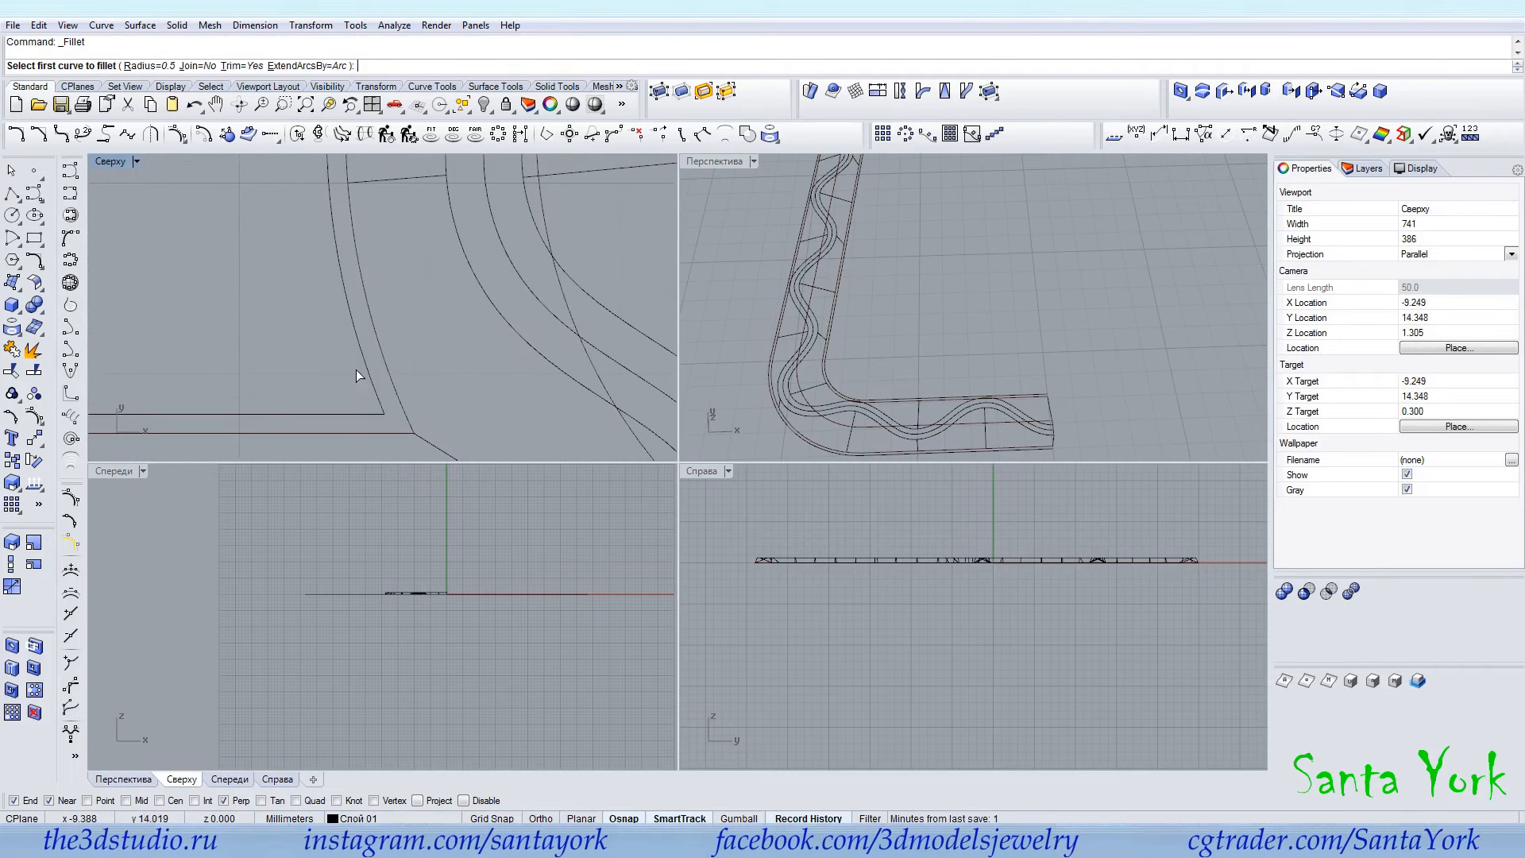
pyautogui.write('.2')
pyautogui.press('Return')
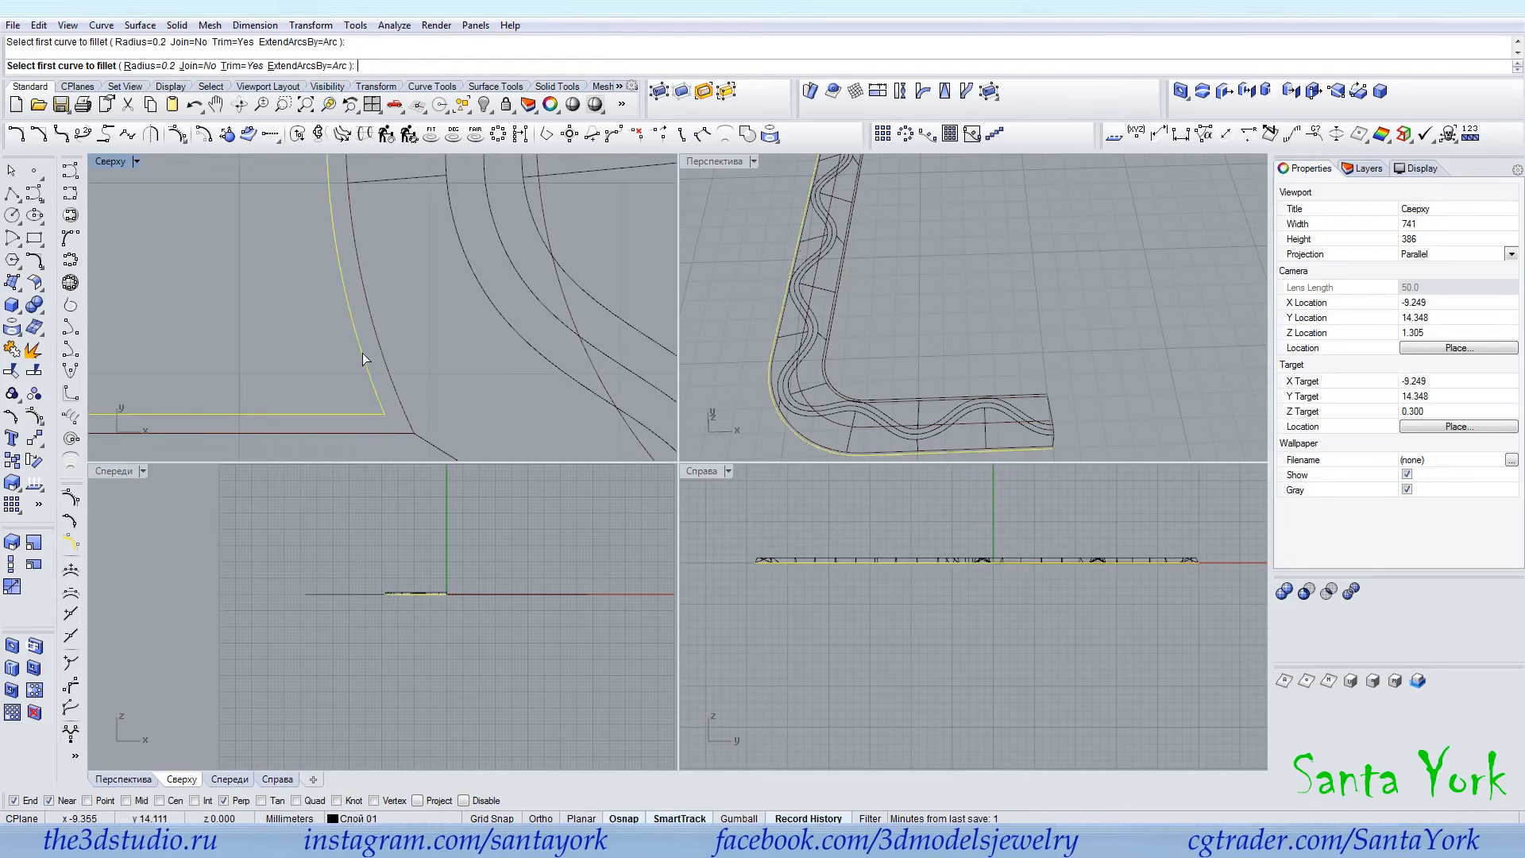
pyautogui.click(355, 278)
# Fillet the outer offset curve's inward corner between the crossbar and the lower leg with a 0.2 mm radius.
pyautogui.scroll(-5, 440, 256)
pyautogui.scroll(-5, 442, 256)
pyautogui.moveTo(391, 418); pyautogui.dragTo(418, 215, button='right')
pyautogui.scroll(15, 442, 421)
pyautogui.scroll(2, 472, 362)
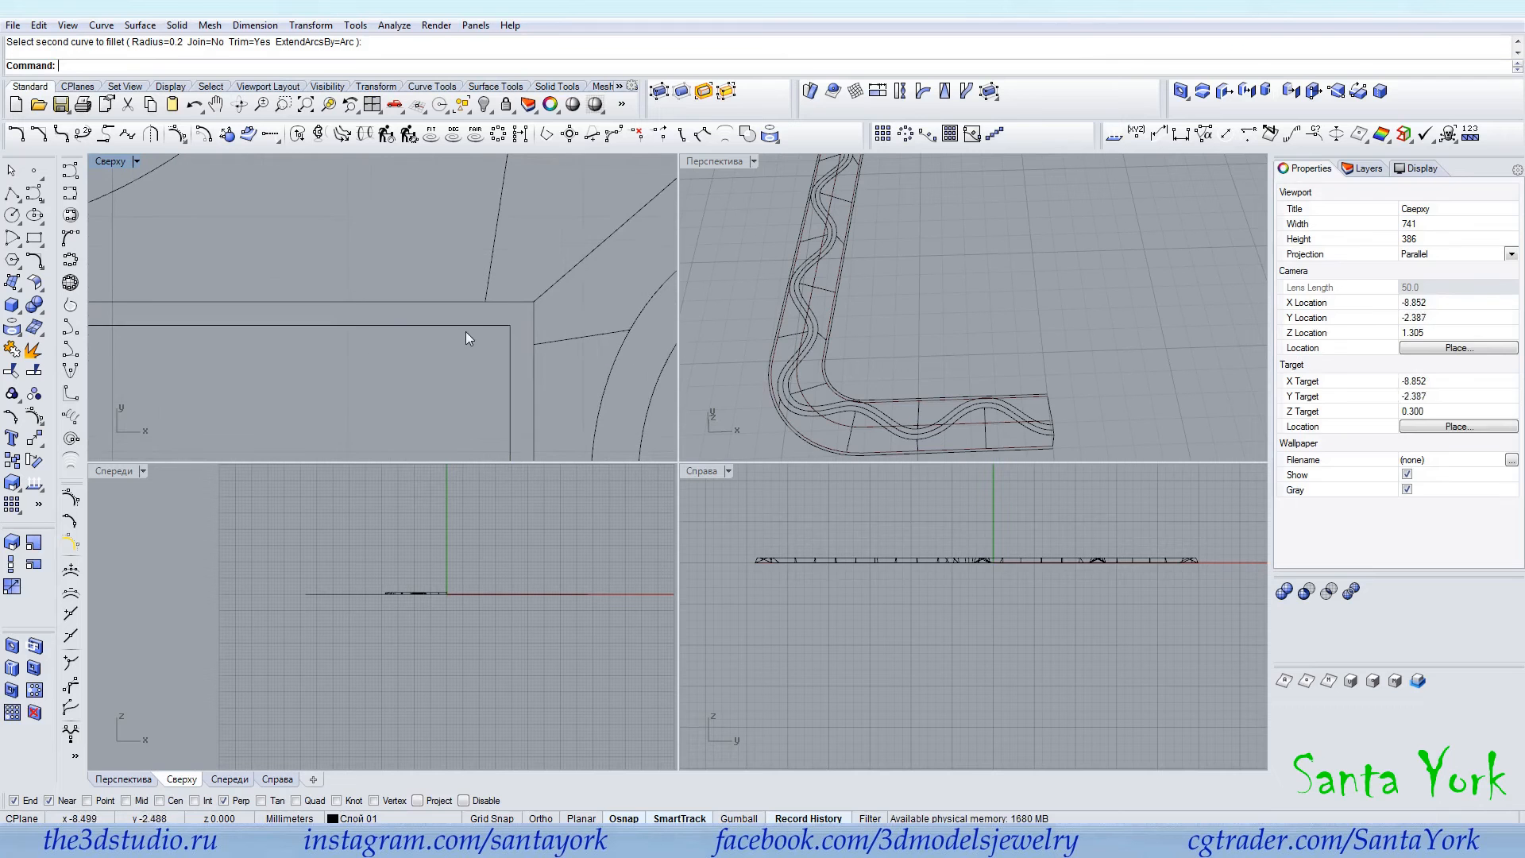
pyautogui.click(466, 329)
pyautogui.moveTo(513, 379); pyautogui.dragTo(478, 292, button='right')
pyautogui.rightClick(501, 342)
pyautogui.click(498, 331)
pyautogui.click(465, 290)
# Fillet the kinks of the outer offset curve farther down along the lower leg.
pyautogui.scroll(-8, 465, 290)
pyautogui.scroll(5, 478, 292)
pyautogui.rightClick(486, 257)
pyautogui.click(469, 296)
pyautogui.click(478, 233)
pyautogui.moveTo(478, 232); pyautogui.dragTo(447, 285, button='right')
pyautogui.rightClick(445, 283)
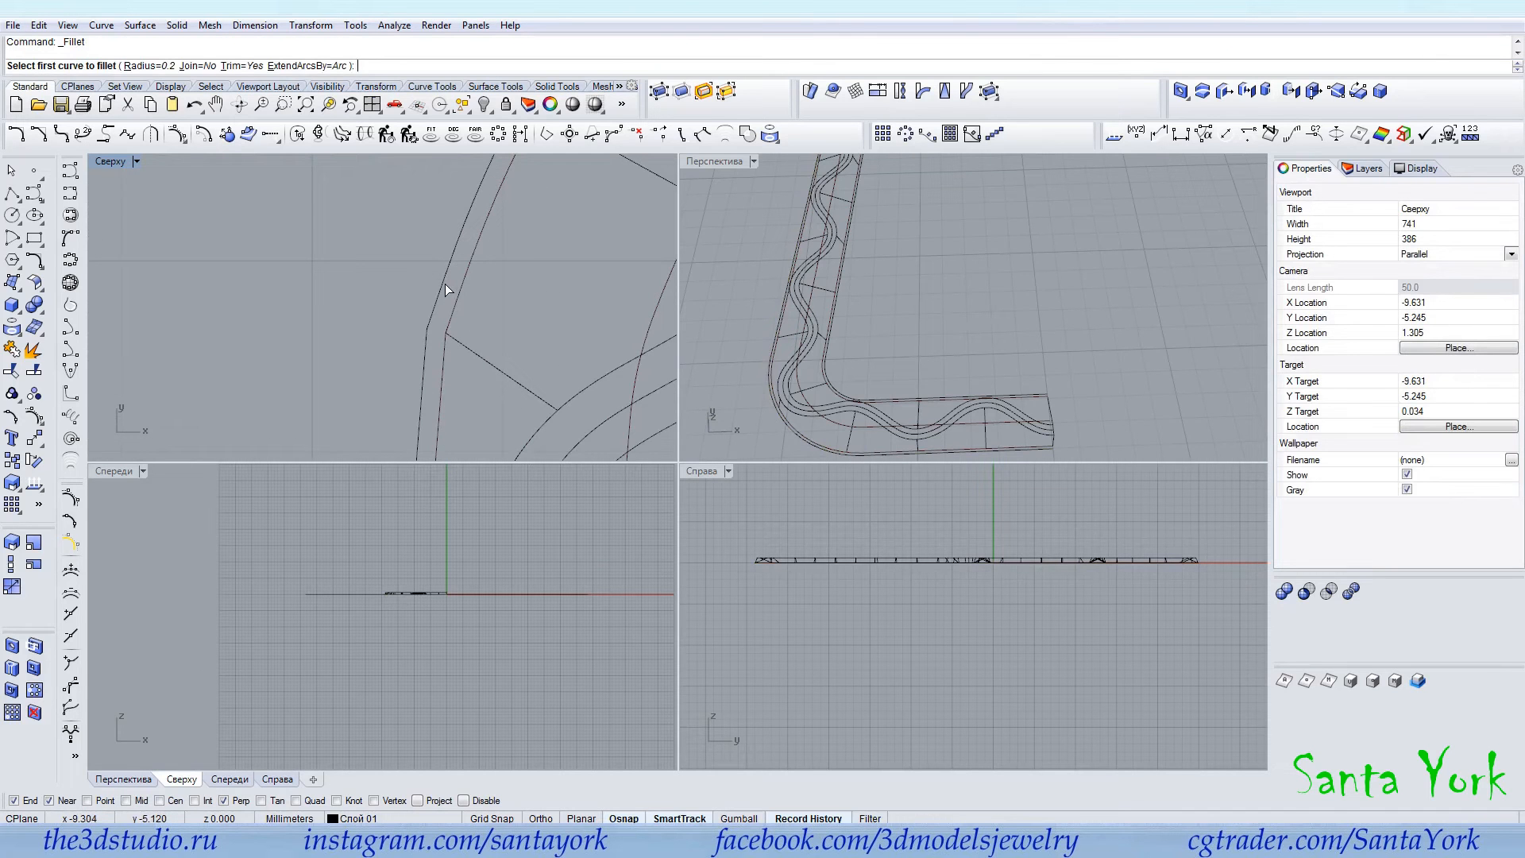
pyautogui.click(445, 283)
pyautogui.click(427, 372)
# Try to fillet the inner outline's kink at the upper part of the lower leg with a 4 mm radius.
pyautogui.scroll(-10, 422, 373)
pyautogui.moveTo(420, 359); pyautogui.dragTo(408, 311, button='right')
pyautogui.moveTo(565, 324); pyautogui.dragTo(566, 320, button='right')
pyautogui.click(565, 320)
pyautogui.rightClick(556, 352)
pyautogui.click(555, 353)
pyautogui.click(563, 318)
pyautogui.scroll(5, 564, 318)
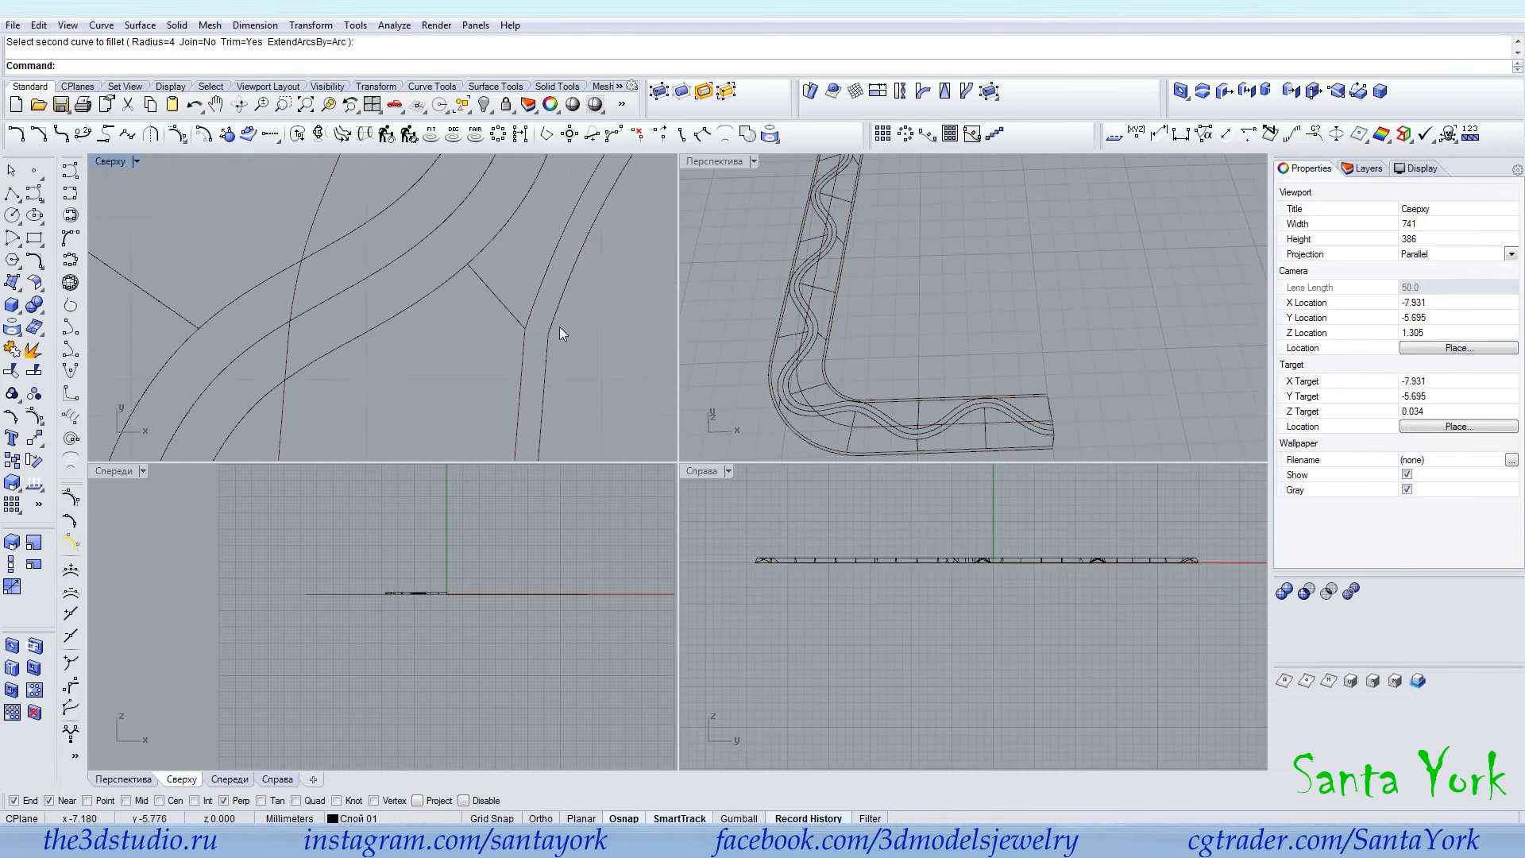
pyautogui.click(557, 315)
pyautogui.rightClick(583, 254)
pyautogui.click(584, 246)
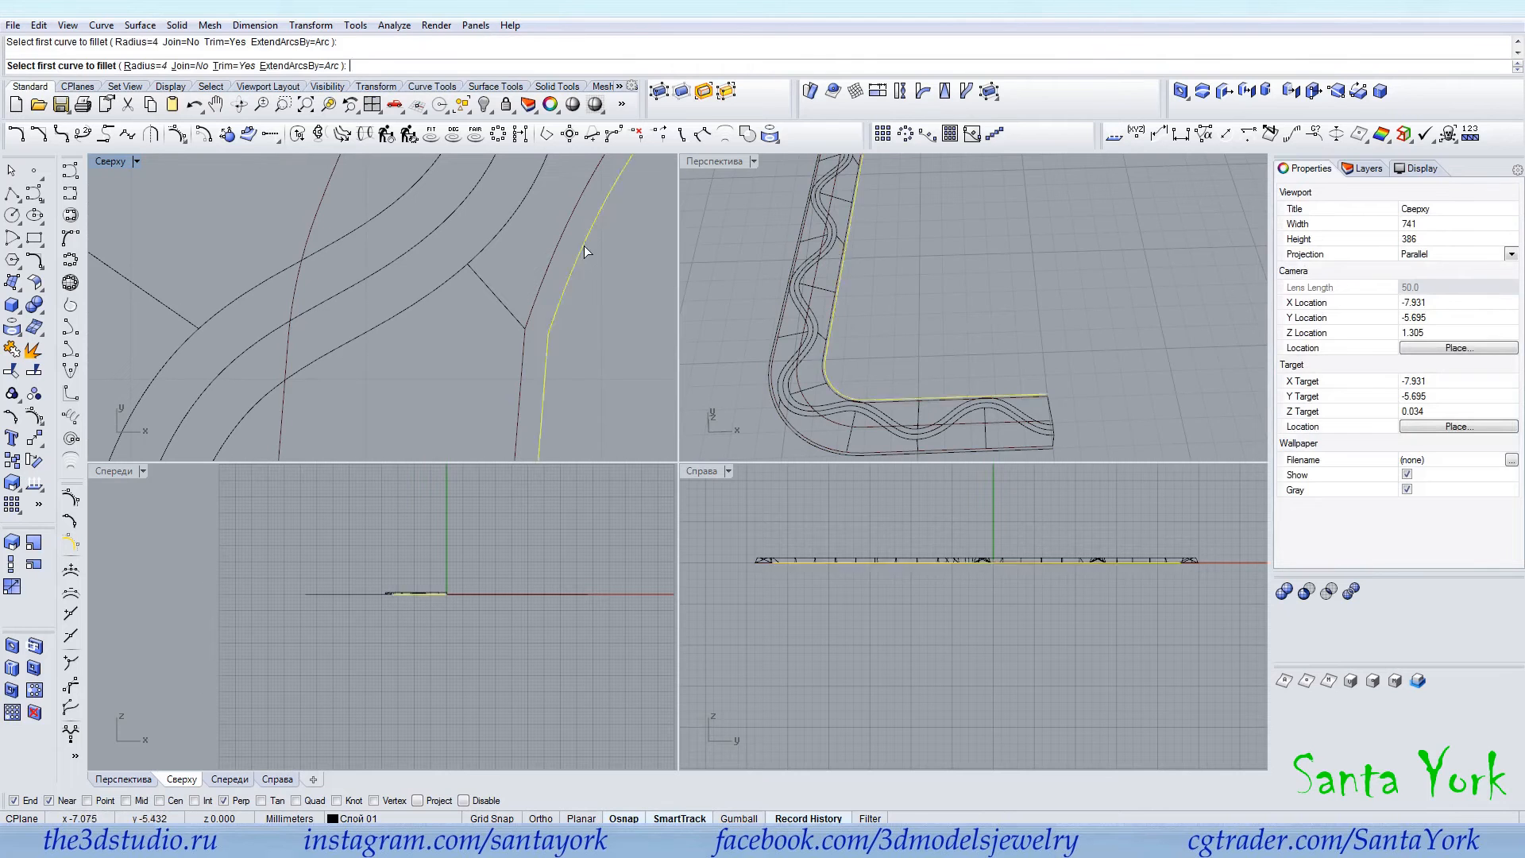
pyautogui.click(540, 450)
pyautogui.click(551, 321)
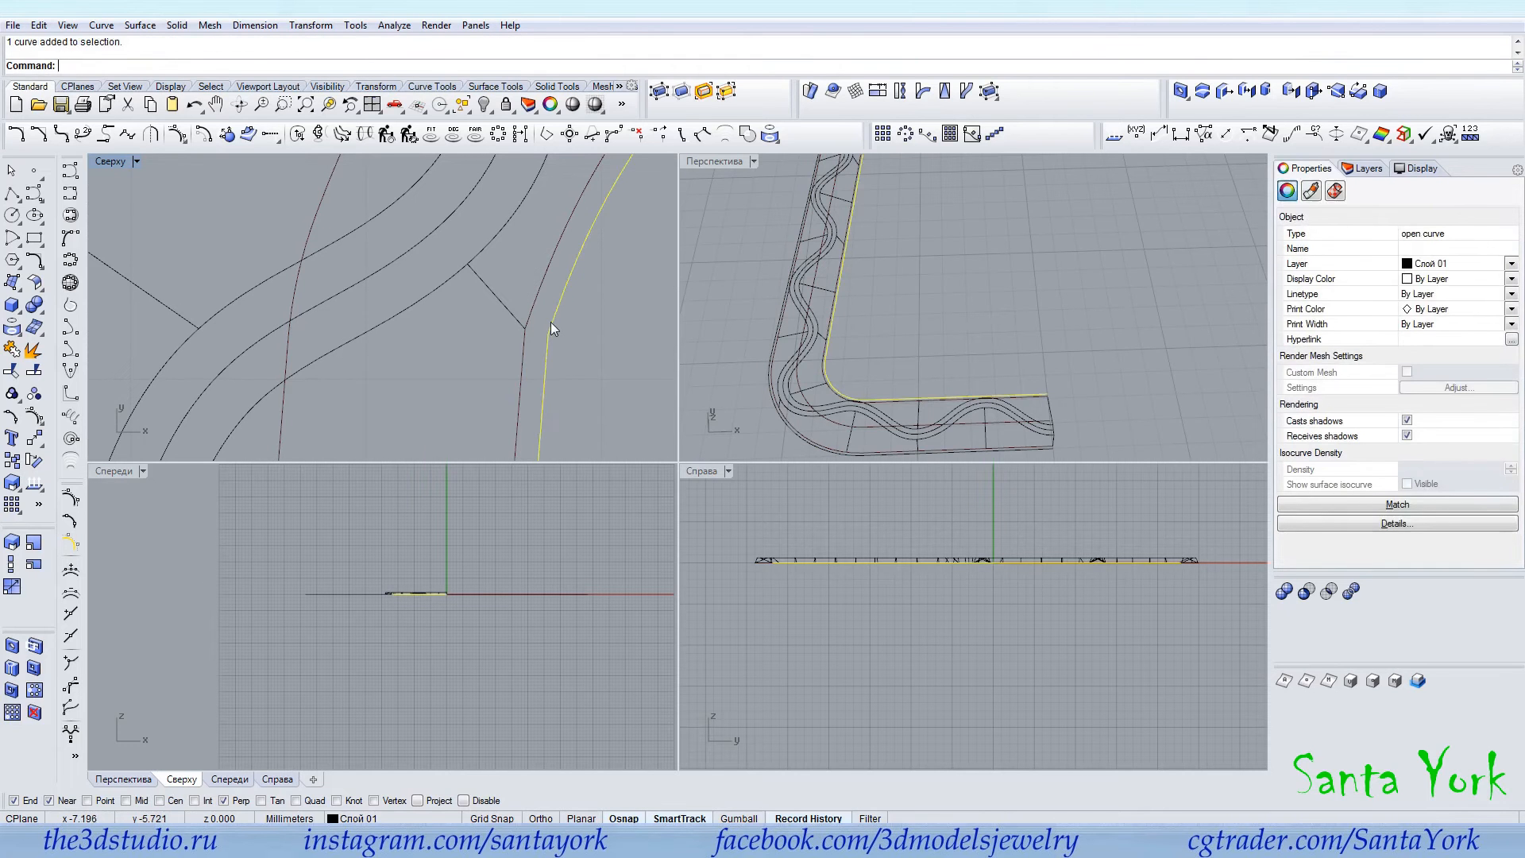
# Check the inner outline's control points at the lower-leg kink and fillet the kink with a 3 mm radius.
pyautogui.press('F10')
pyautogui.scroll(5, 540, 324)
pyautogui.press('Escape')
pyautogui.scroll(-5, 520, 357)
pyautogui.rightClick(516, 389)
pyautogui.click(515, 412)
pyautogui.click(538, 322)
# Turn on the filleted inner outline's control points and examine those around the kink.
pyautogui.click(545, 271)
pyautogui.press('F10')
pyautogui.scroll(-8, 546, 254)
pyautogui.scroll(8, 543, 248)
pyautogui.click(537, 302)
pyautogui.click(537, 283)
pyautogui.press('Return')
# Fillet the inner outline at the lower-leg kink with a 0.5 mm radius.
pyautogui.click(16, 135)
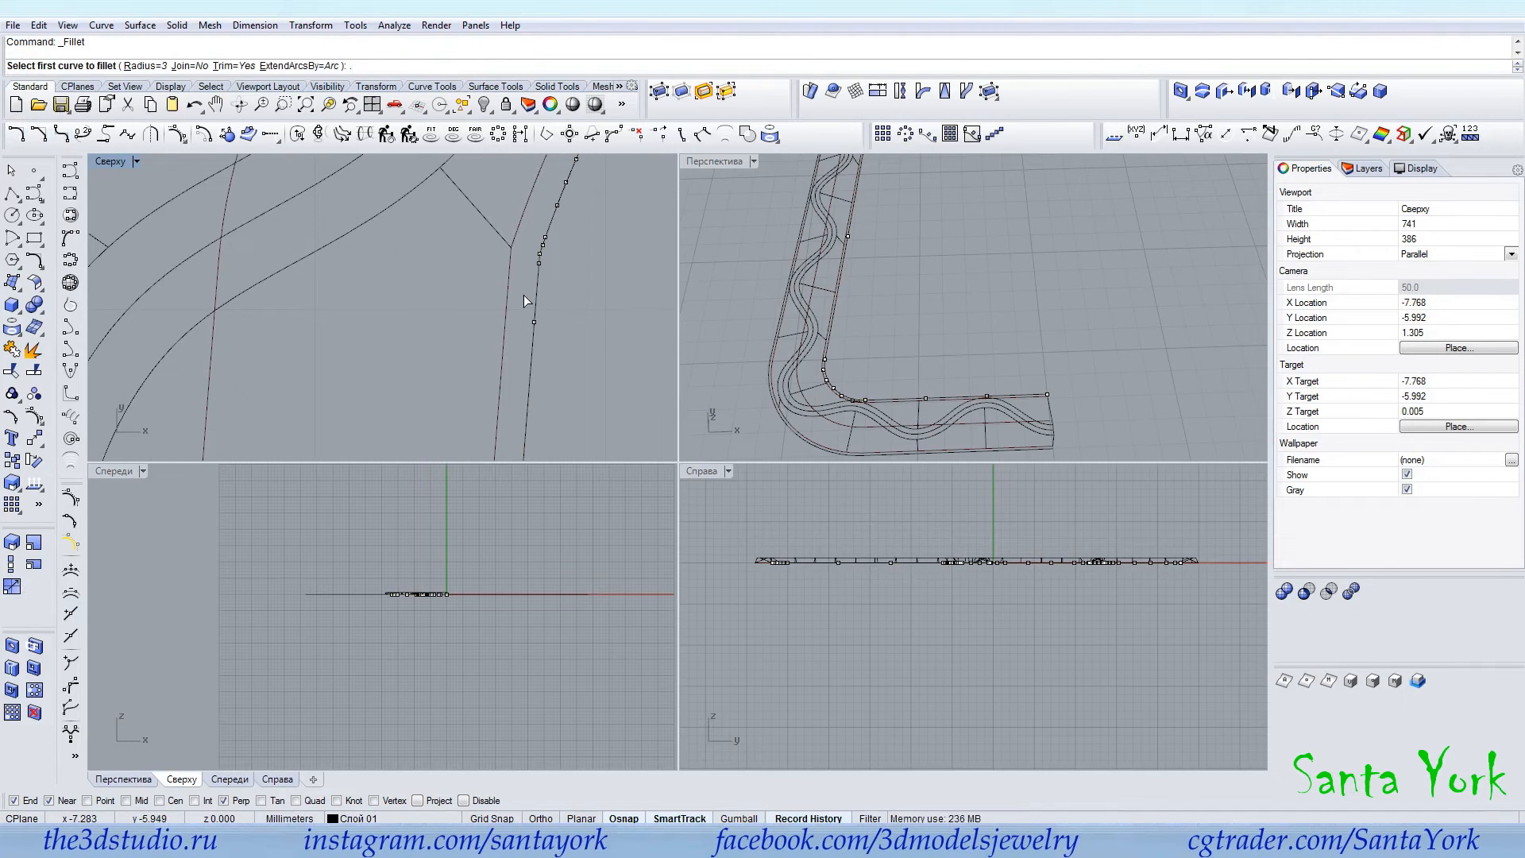
pyautogui.write('.5')
pyautogui.press('Return')
pyautogui.click(545, 238)
pyautogui.click(534, 297)
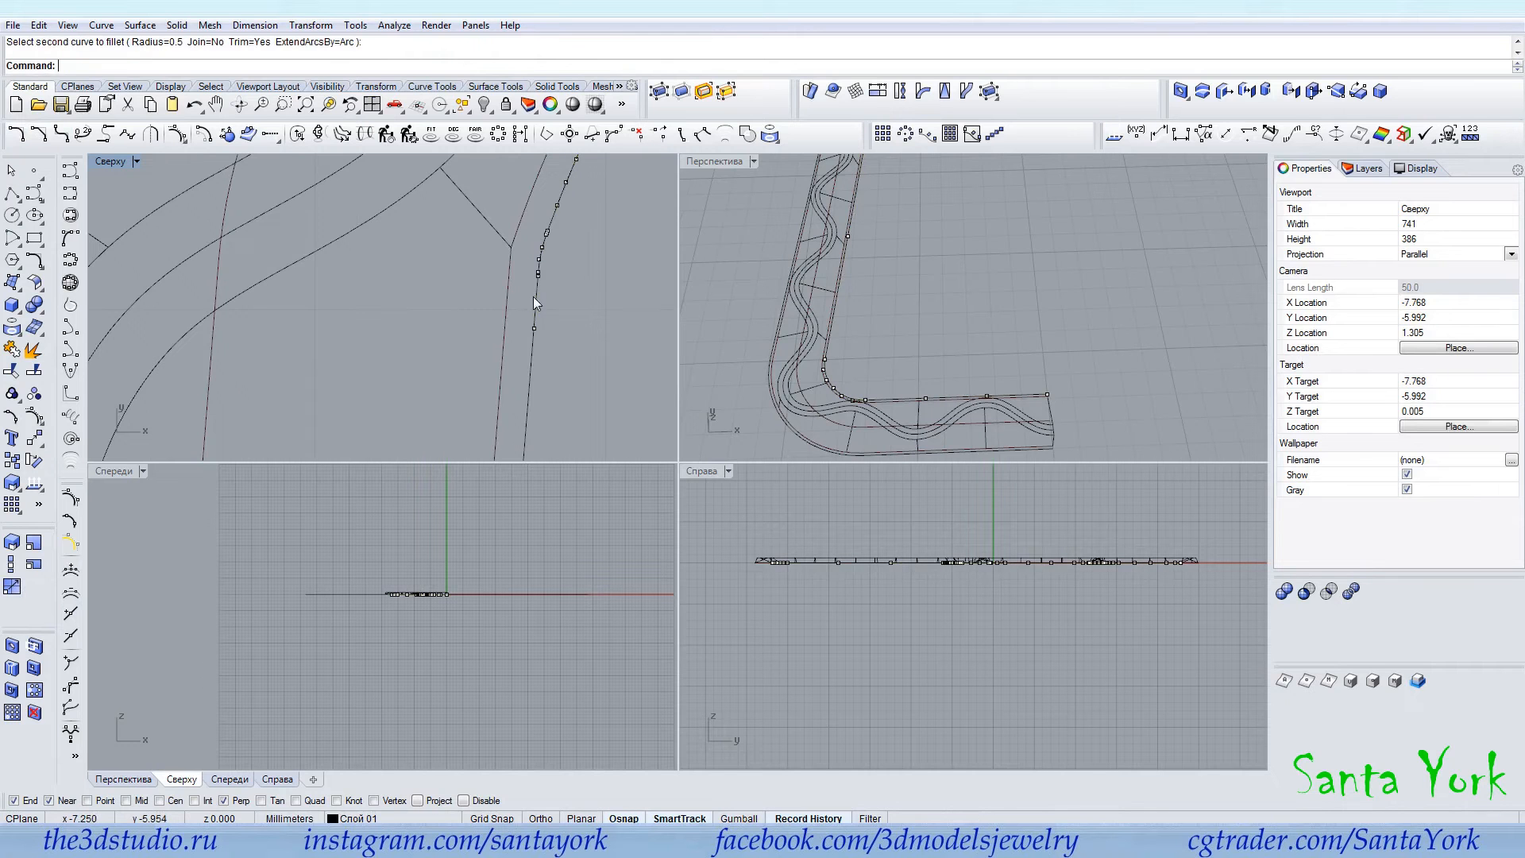
# Fillet the inner outline across the lower-leg bend with a 2 mm radius, picking farther from the kink.
pyautogui.scroll(5, 550, 240)
pyautogui.rightClick(574, 222)
pyautogui.write('2')
pyautogui.press('Return')
pyautogui.click(572, 209)
pyautogui.click(513, 407)
# Round the inner outline's lower-leg bend more broadly with a 3 mm radius fillet.
pyautogui.scroll(-3, 509, 421)
pyautogui.rightClick(540, 274)
pyautogui.write('3')
pyautogui.press('Return')
pyautogui.click(544, 271)
pyautogui.click(509, 428)
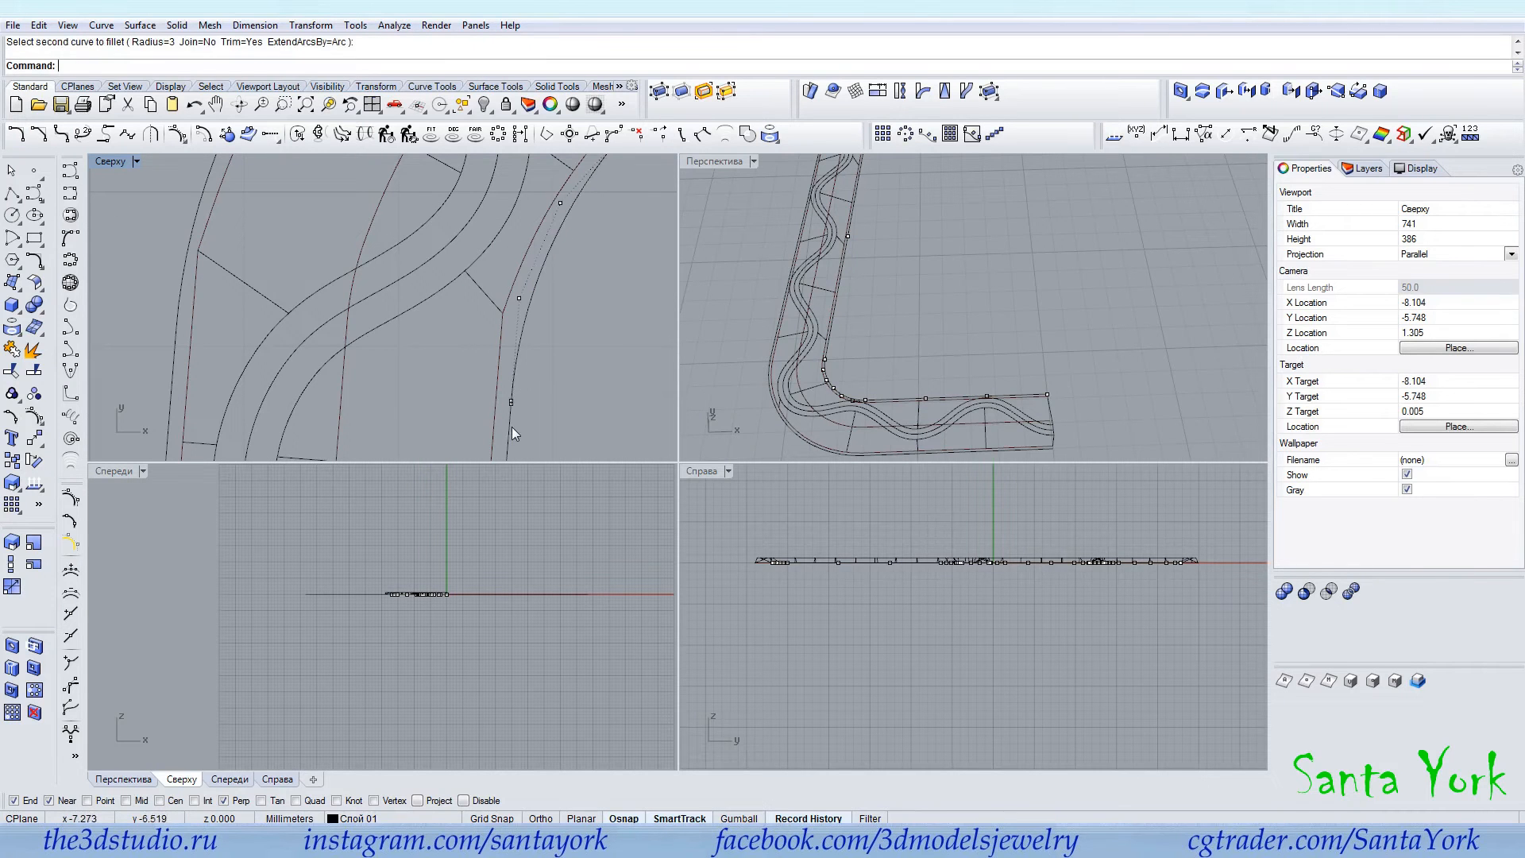
# Adjust the inner outline's control points above the rounded bend with a one-directional scale (Scale1D).
pyautogui.scroll(-6, 520, 331)
pyautogui.scroll(8, 531, 299)
pyautogui.click(558, 210)
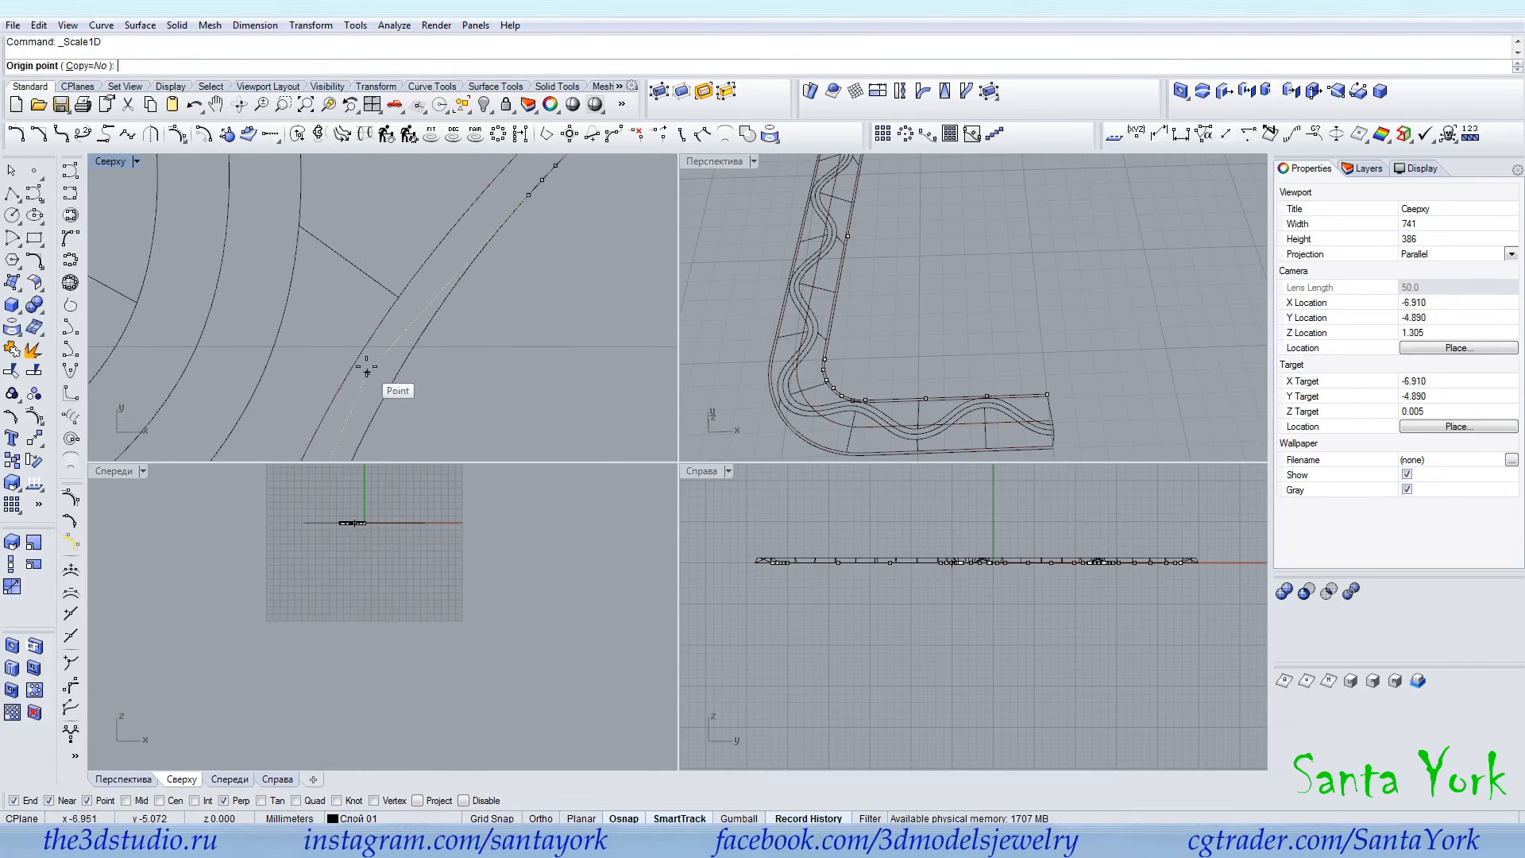
pyautogui.click(366, 363)
pyautogui.scroll(-6, 374, 381)
pyautogui.click(474, 260)
pyautogui.scroll(-8, 478, 261)
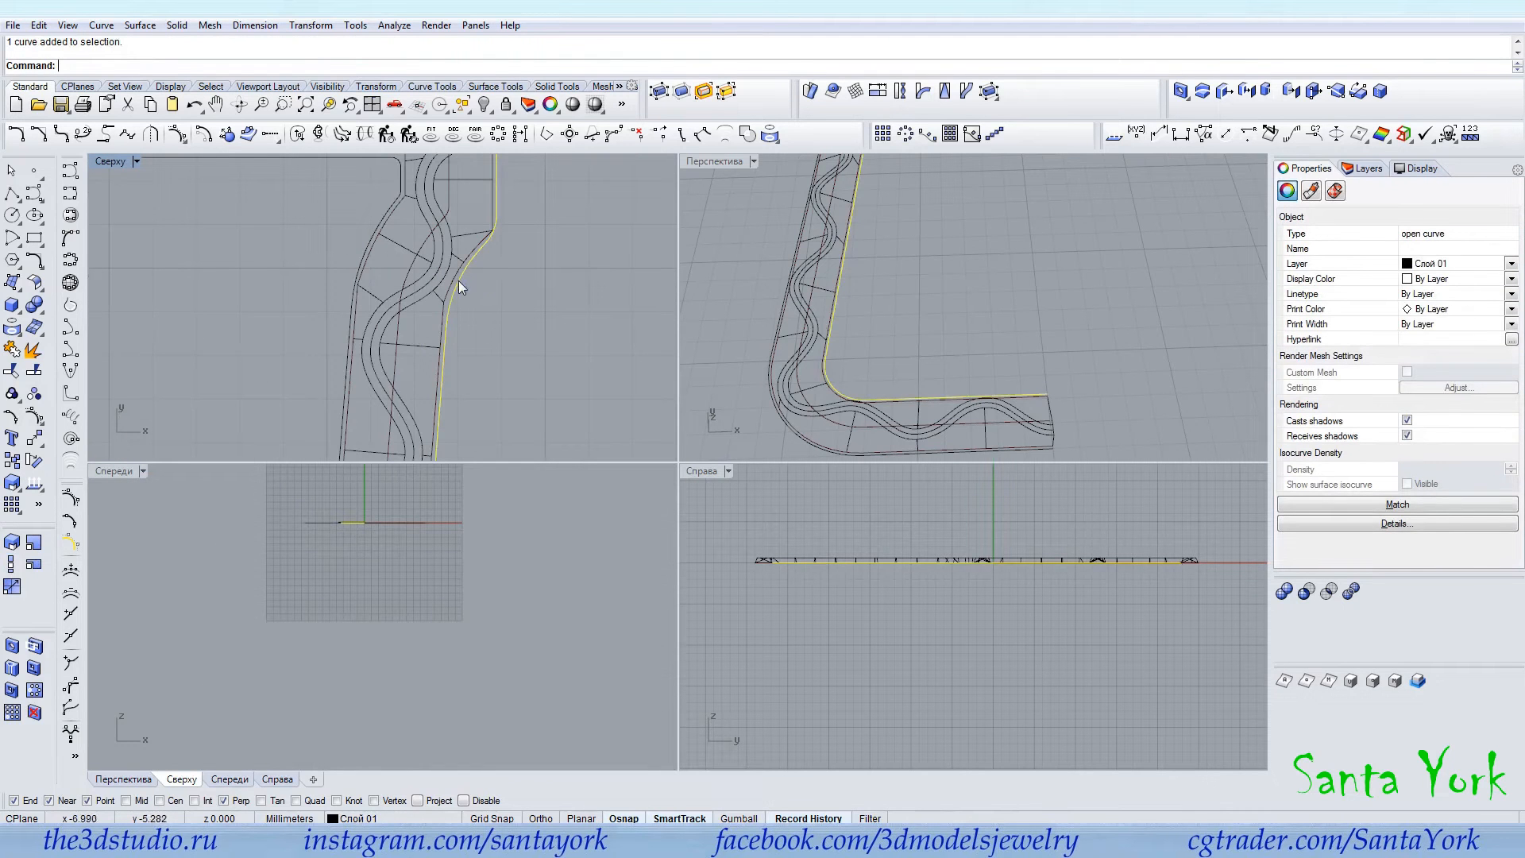
# Hide the existing cross-section lines and the original outlines, keeping the offset outlines and wave curves in view.
pyautogui.keyDown('shift'); pyautogui.click(378, 249); pyautogui.keyUp('shift')
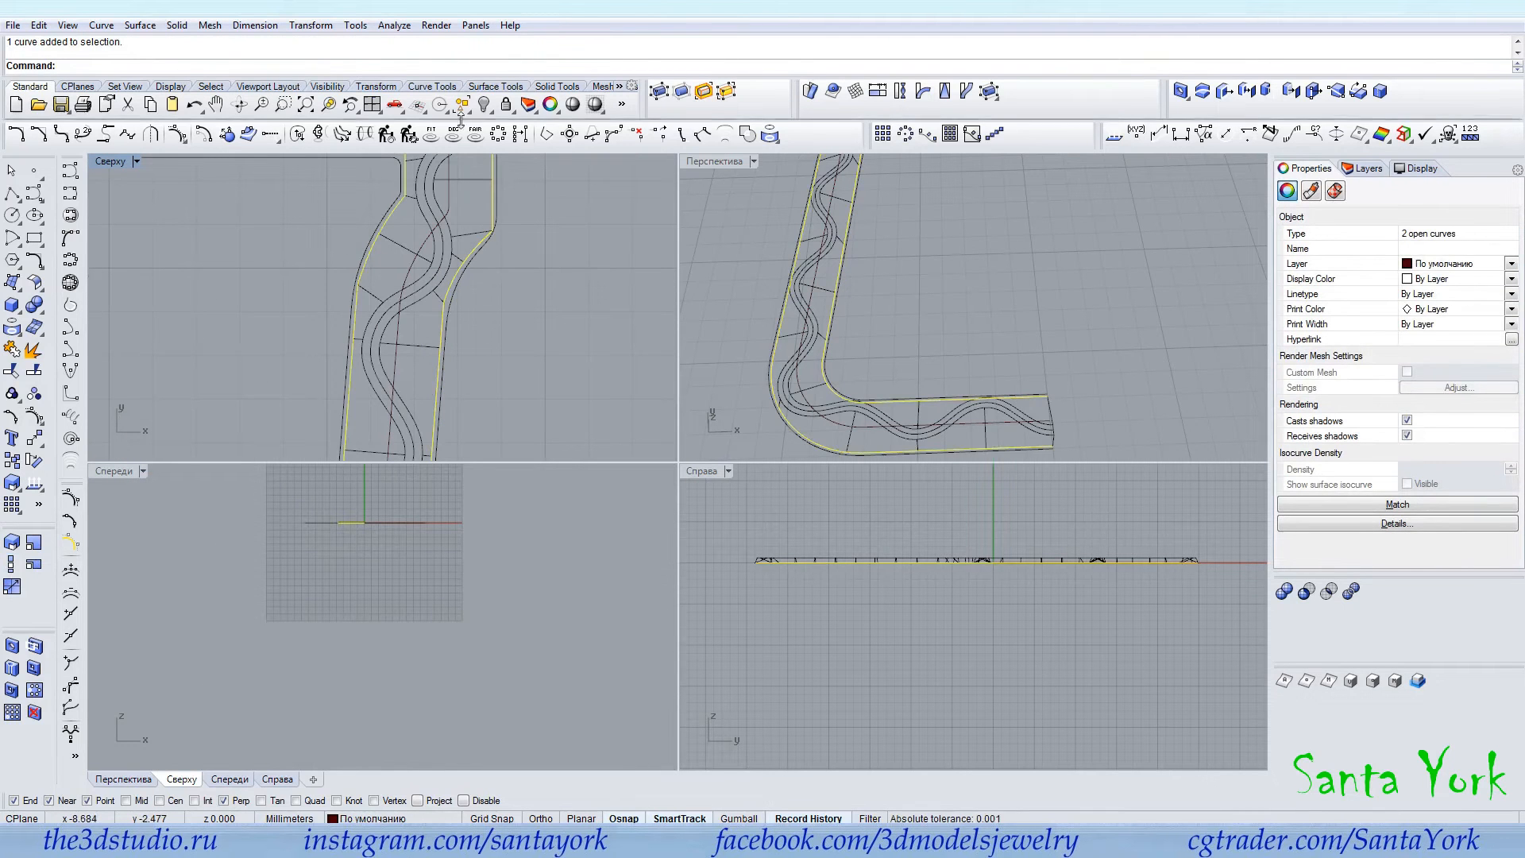
pyautogui.moveTo(476, 245); pyautogui.dragTo(463, 348, button='right')
pyautogui.click(461, 339)
pyautogui.scroll(2, 459, 352)
pyautogui.scroll(-5, 477, 274)
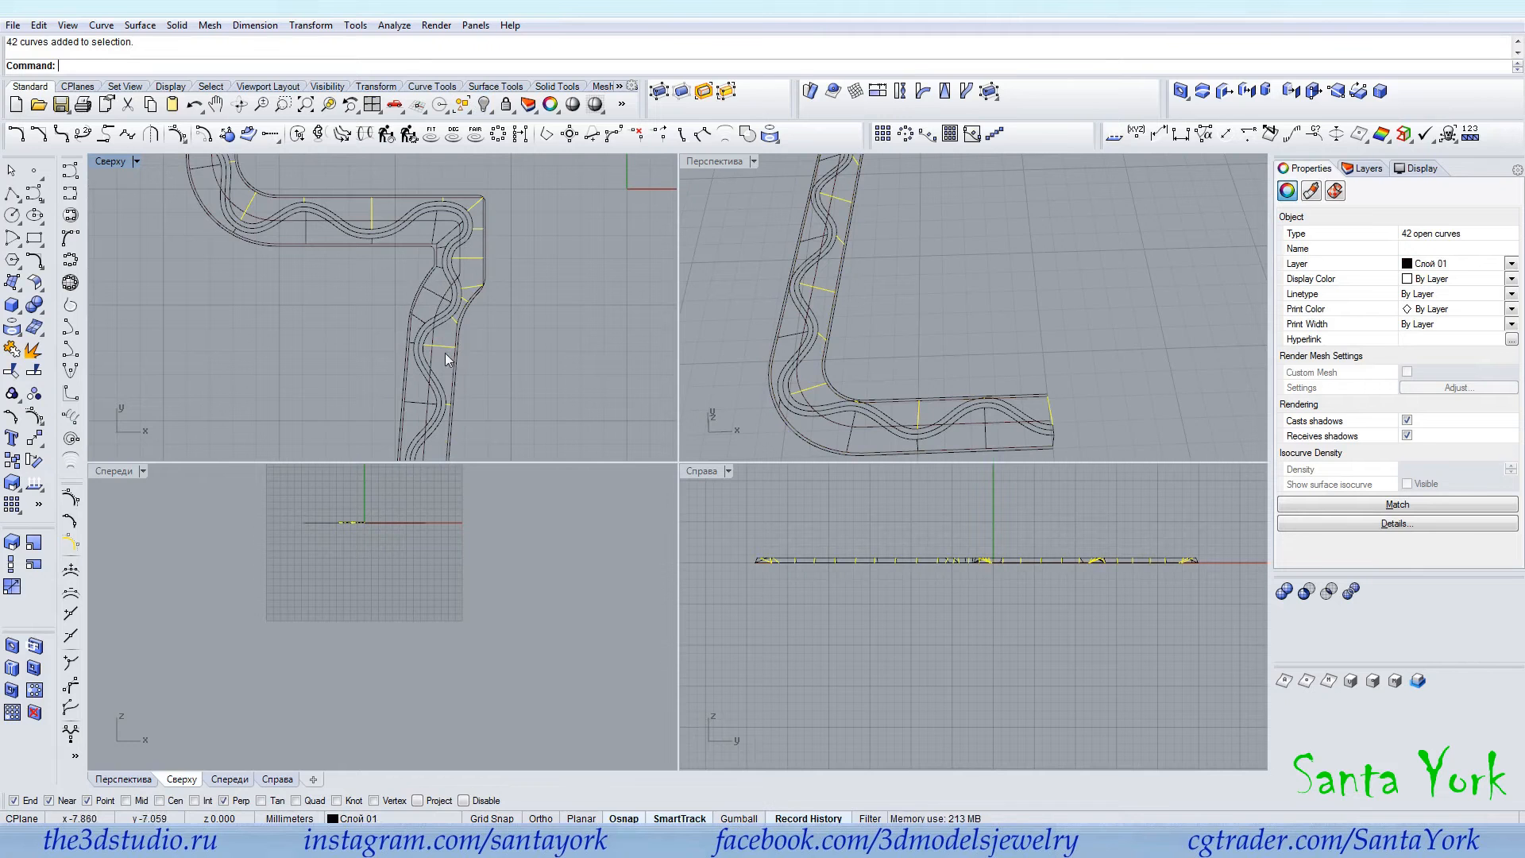
pyautogui.keyDown('shift'); pyautogui.click(427, 288); pyautogui.keyUp('shift')
pyautogui.click(460, 310)
pyautogui.keyDown('shift'); pyautogui.click(479, 242); pyautogui.keyUp('shift')
pyautogui.keyDown('shift'); pyautogui.click(460, 251); pyautogui.keyUp('shift')
pyautogui.hotkey('ctrl', 'g')
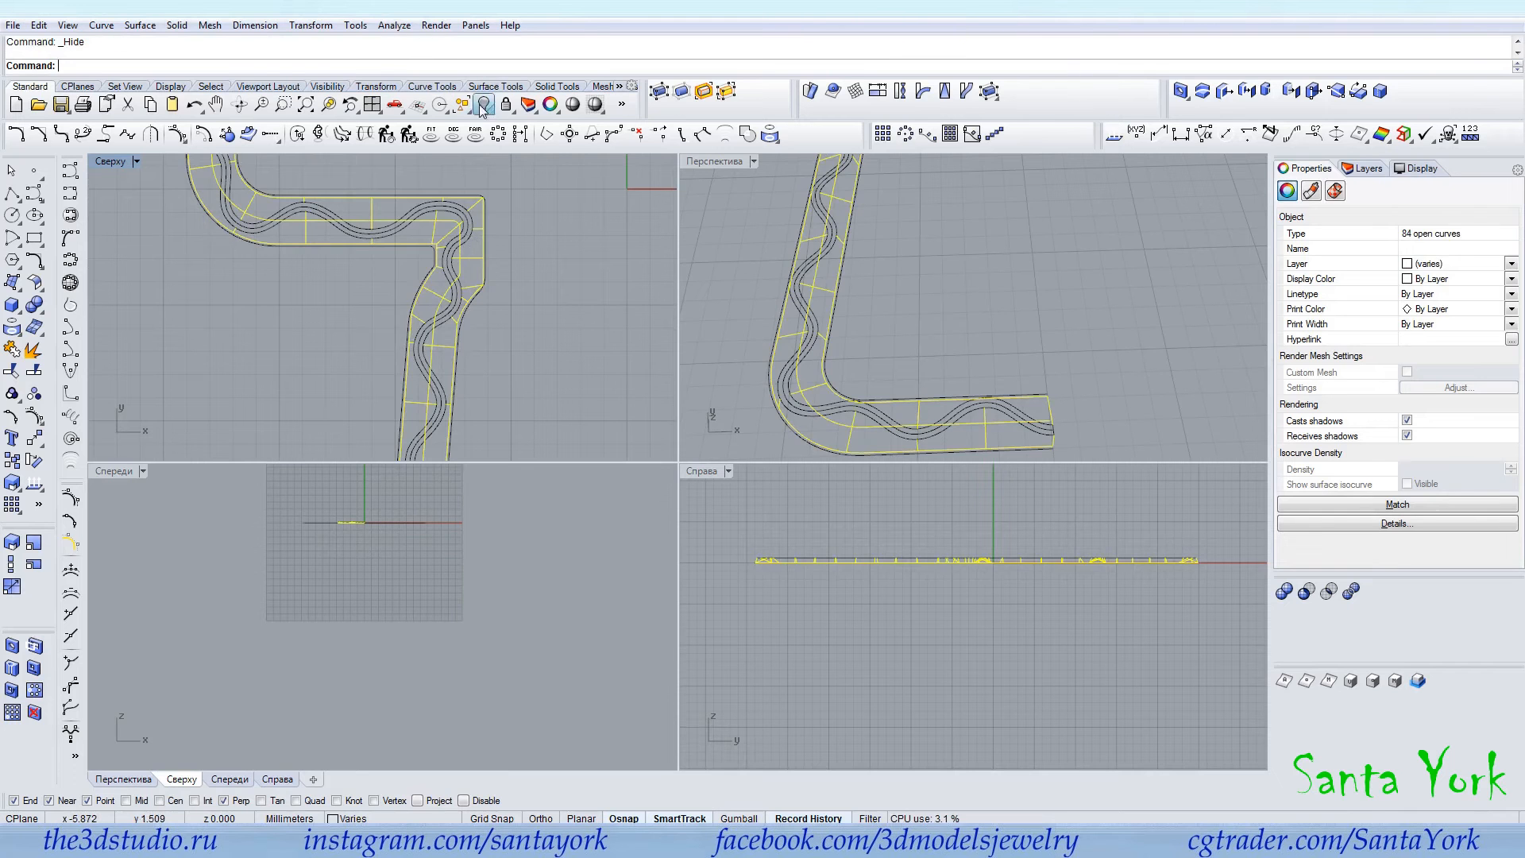
pyautogui.click(483, 105)
# Draw a line from the inner outline's lower end to the nearest wave curve's end, and hide the centre wave curve.
pyautogui.scroll(6, 493, 270)
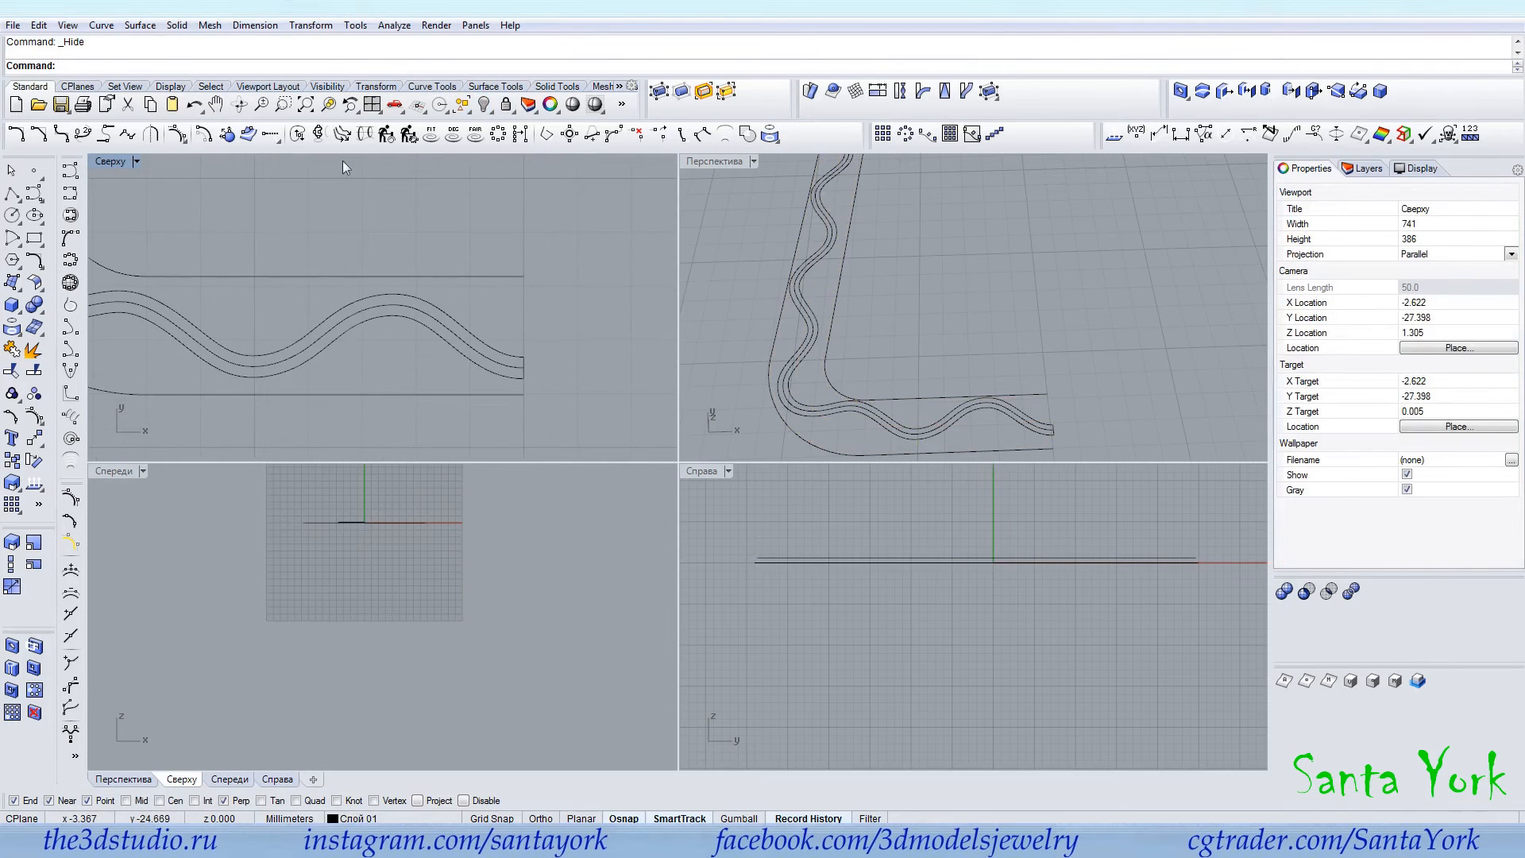
pyautogui.click(12, 195)
pyautogui.click(523, 277)
pyautogui.click(516, 347)
pyautogui.rightClick(517, 349)
pyautogui.click(505, 363)
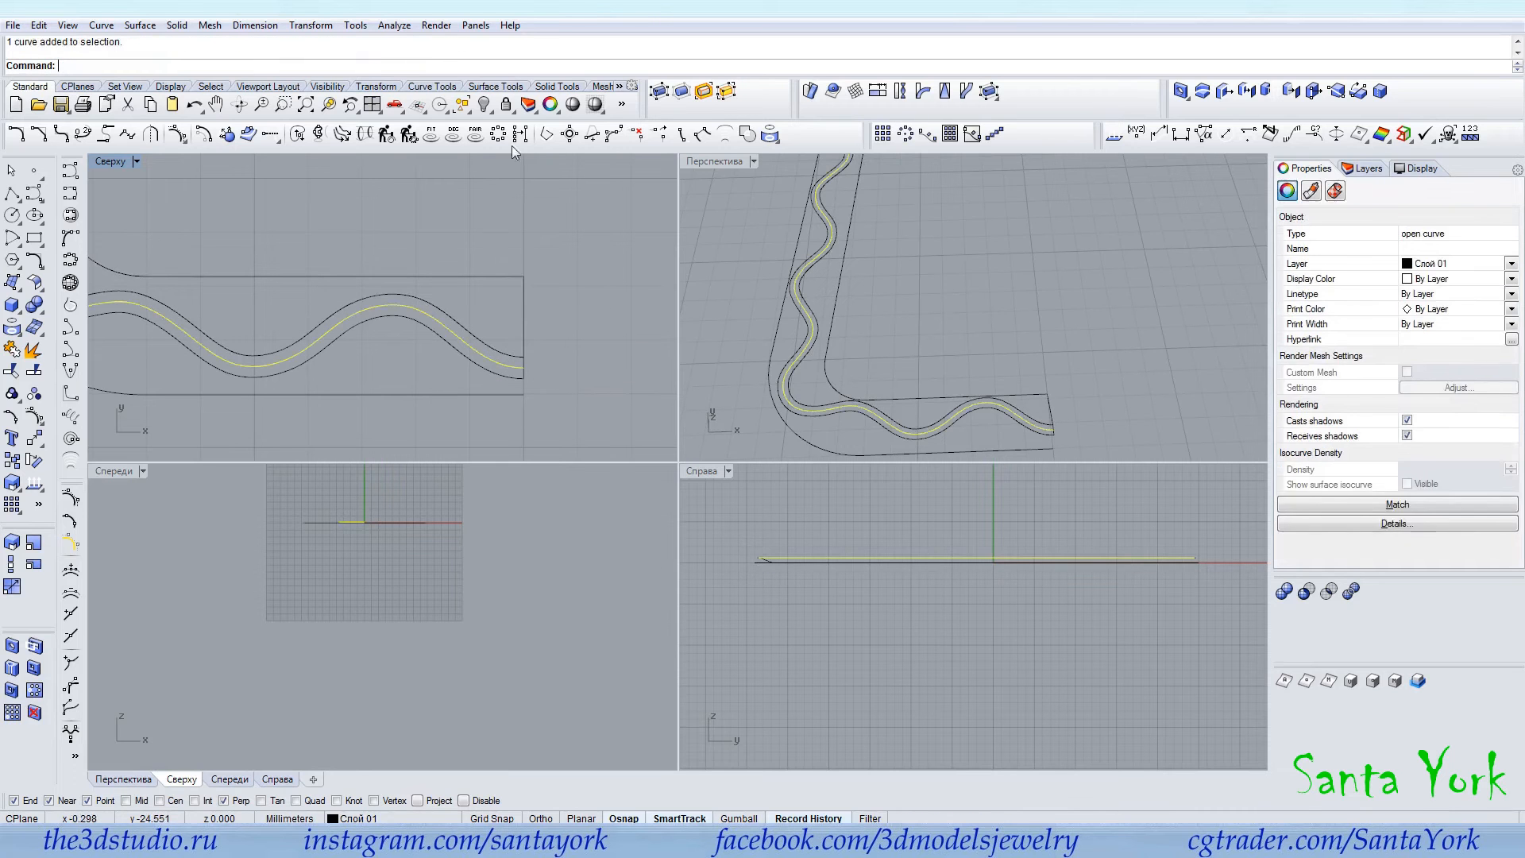
pyautogui.click(483, 105)
# Draw straight section lines from the upper wave curve's last crest and the neighbouring trough to the inner outline.
pyautogui.click(12, 196)
pyautogui.click(393, 294)
pyautogui.click(394, 276)
pyautogui.rightClick(394, 276)
pyautogui.rightClick(394, 275)
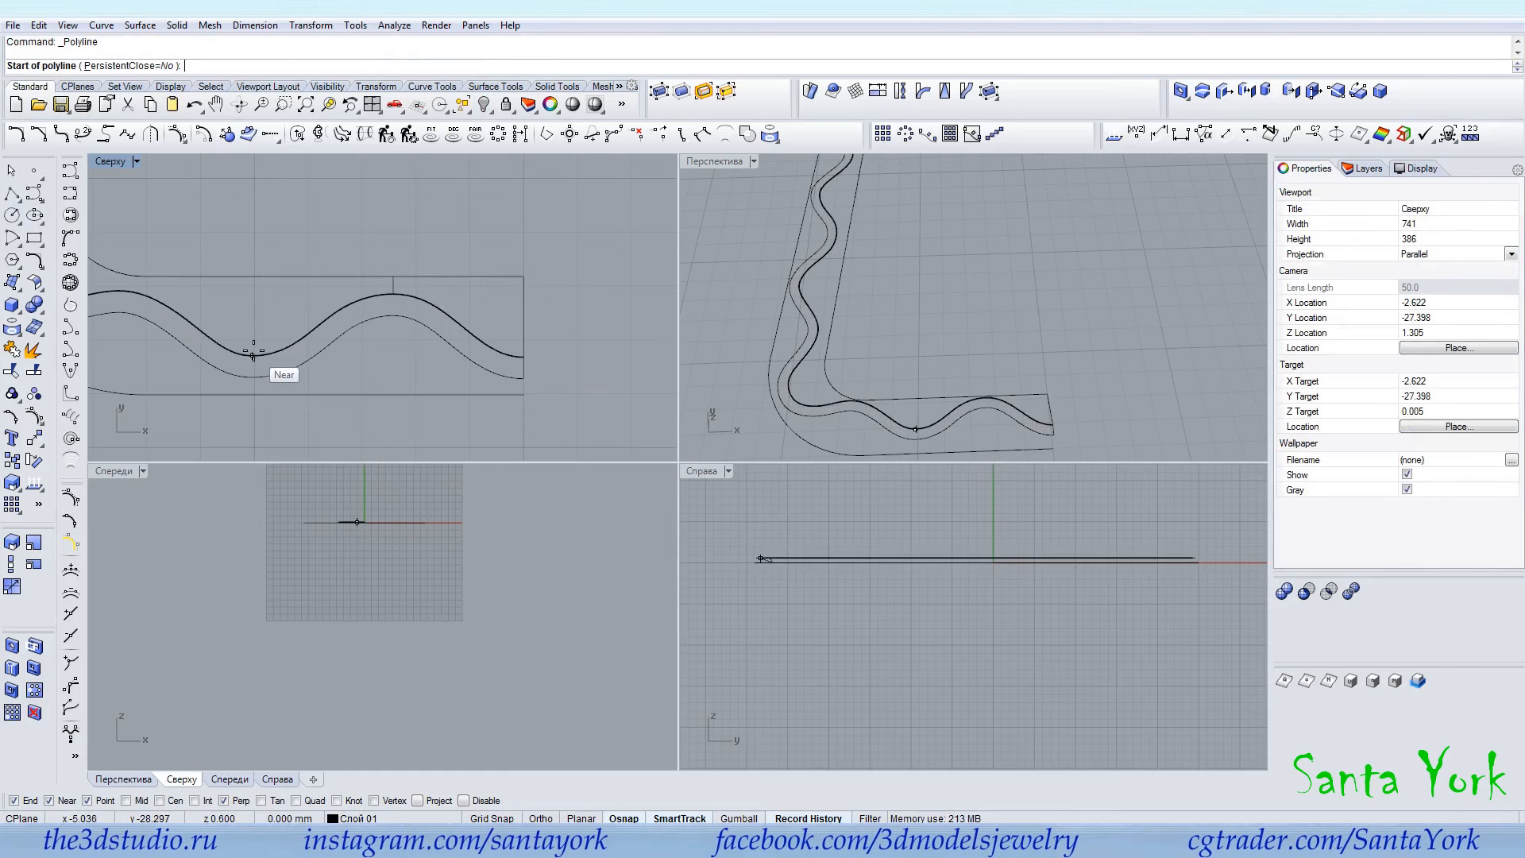
pyautogui.click(255, 356)
pyautogui.click(255, 277)
pyautogui.rightClick(255, 277)
# Draw the remaining section lines between the wave curves and the inner and outer outlines along the half-cross frame.
pyautogui.click(317, 273)
pyautogui.rightClick(317, 272)
pyautogui.click(262, 283)
pyautogui.rightClick(262, 282)
pyautogui.click(436, 237)
pyautogui.click(274, 373)
pyautogui.rightClick(275, 372)
pyautogui.click(531, 239)
pyautogui.scroll(-4, 973, 309)
pyautogui.click(279, 270)
pyautogui.click(599, 177)
pyautogui.click(384, 282)
pyautogui.click(310, 268)
pyautogui.rightClick(305, 258)
# Group the newly drawn section lines.
pyautogui.press('Escape')
pyautogui.scroll(-8, 537, 317)
pyautogui.hotkey('ctrl', 'g')
pyautogui.click(272, 194)
# Sweep a surface along two rails, the upper wave curve and the inner outline, using the section lines between them.
pyautogui.scroll(7, 537, 317)
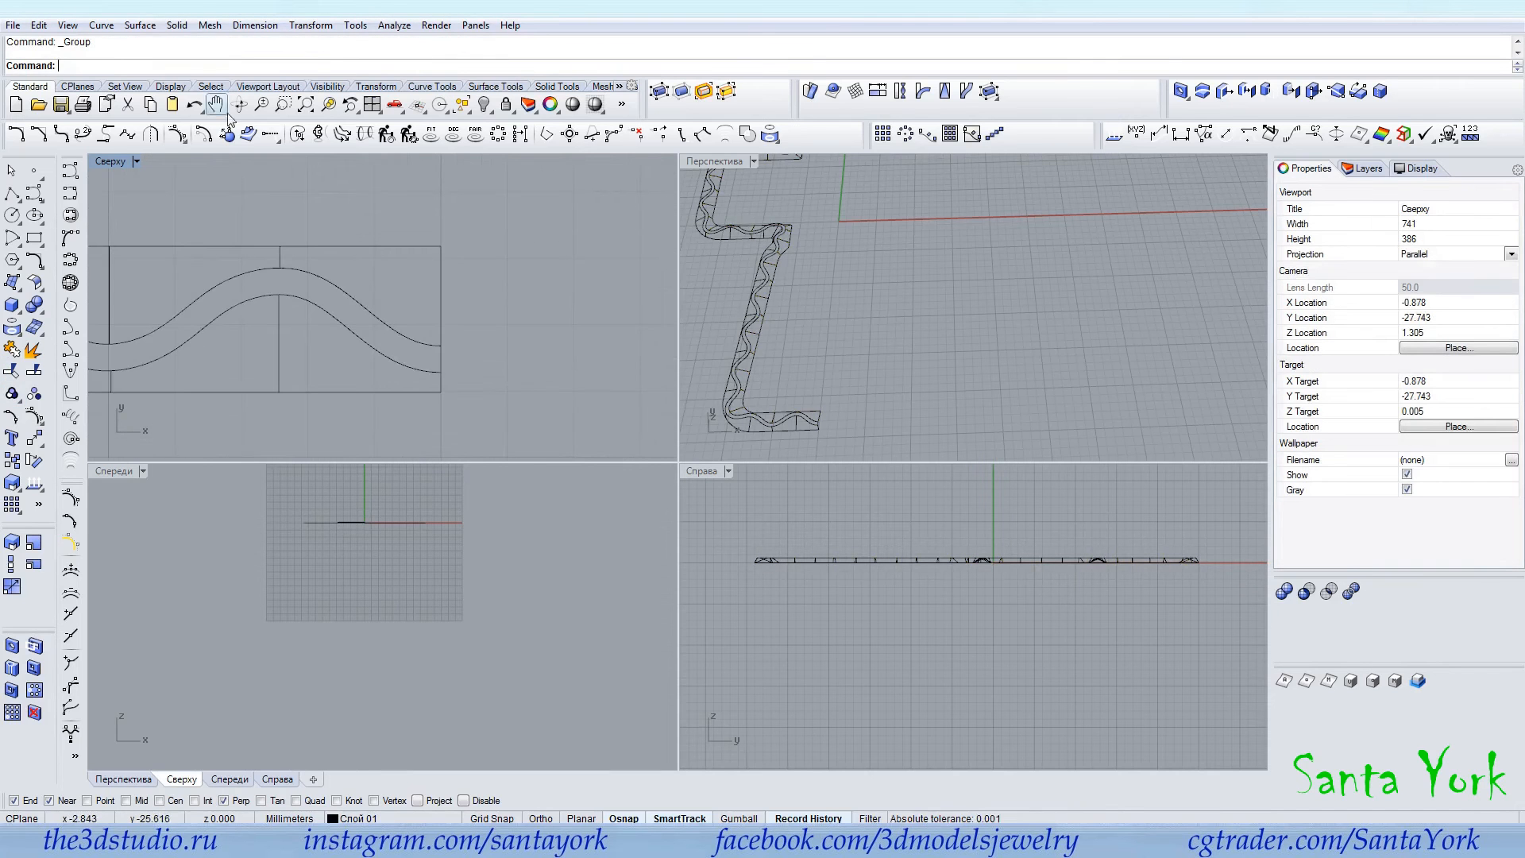
pyautogui.click(140, 25)
pyautogui.click(171, 96)
pyautogui.click(392, 307)
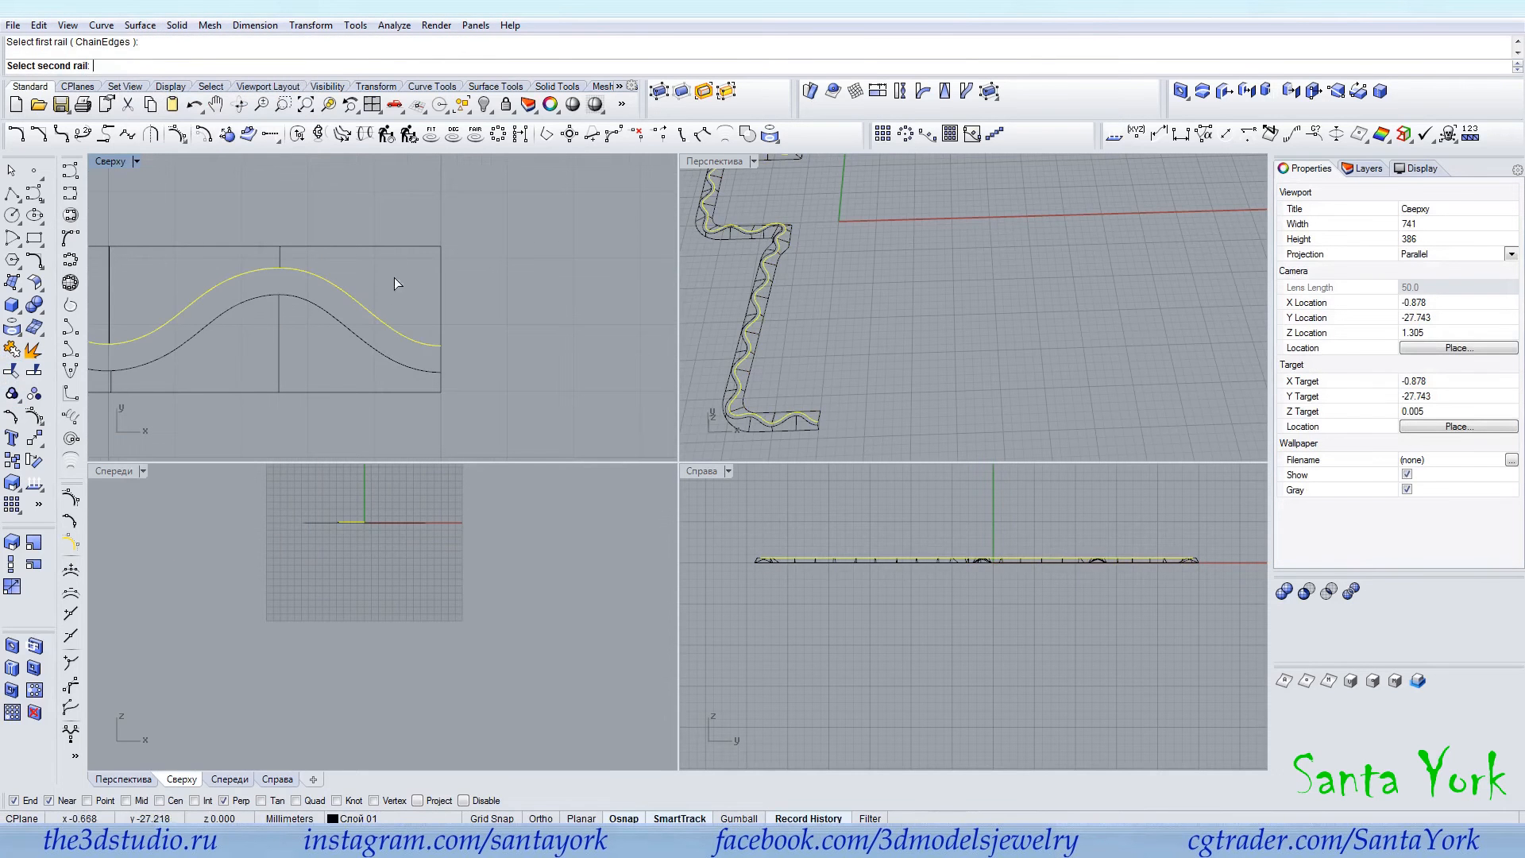
pyautogui.click(397, 245)
pyautogui.click(442, 282)
pyautogui.rightClick(451, 283)
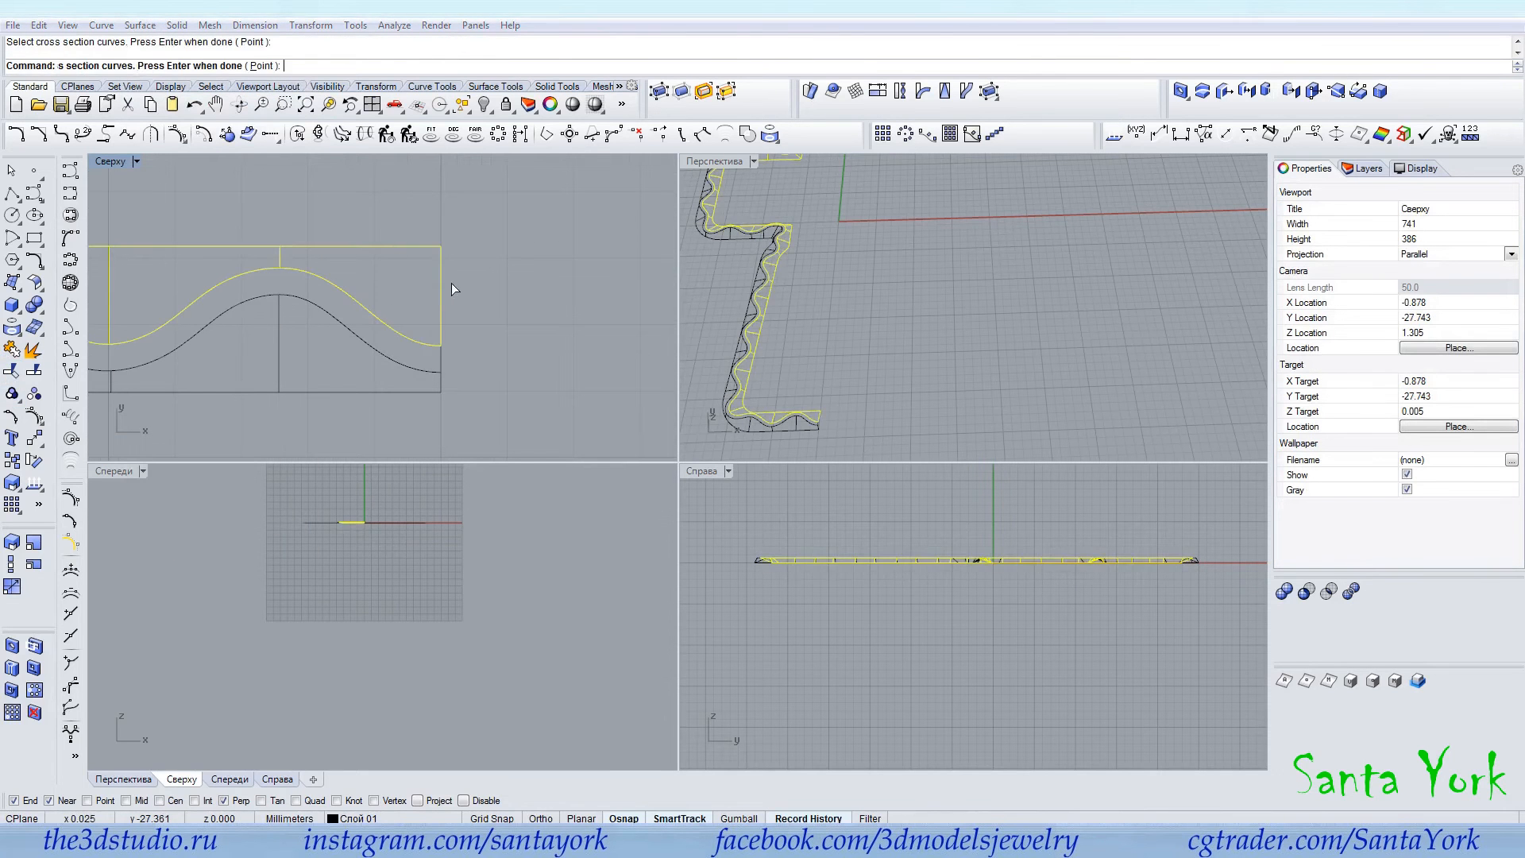
pyautogui.click(912, 271)
pyautogui.press('Return')
pyautogui.rightClick(397, 328)
pyautogui.click(397, 330)
pyautogui.rightClick(371, 368)
pyautogui.press('Escape')
# Sweep a surface along the lower wave curve and the outer outline, using the section lines between them.
pyautogui.rightClick(392, 356)
pyautogui.click(392, 359)
pyautogui.click(385, 390)
pyautogui.click(440, 385)
pyautogui.rightClick(442, 385)
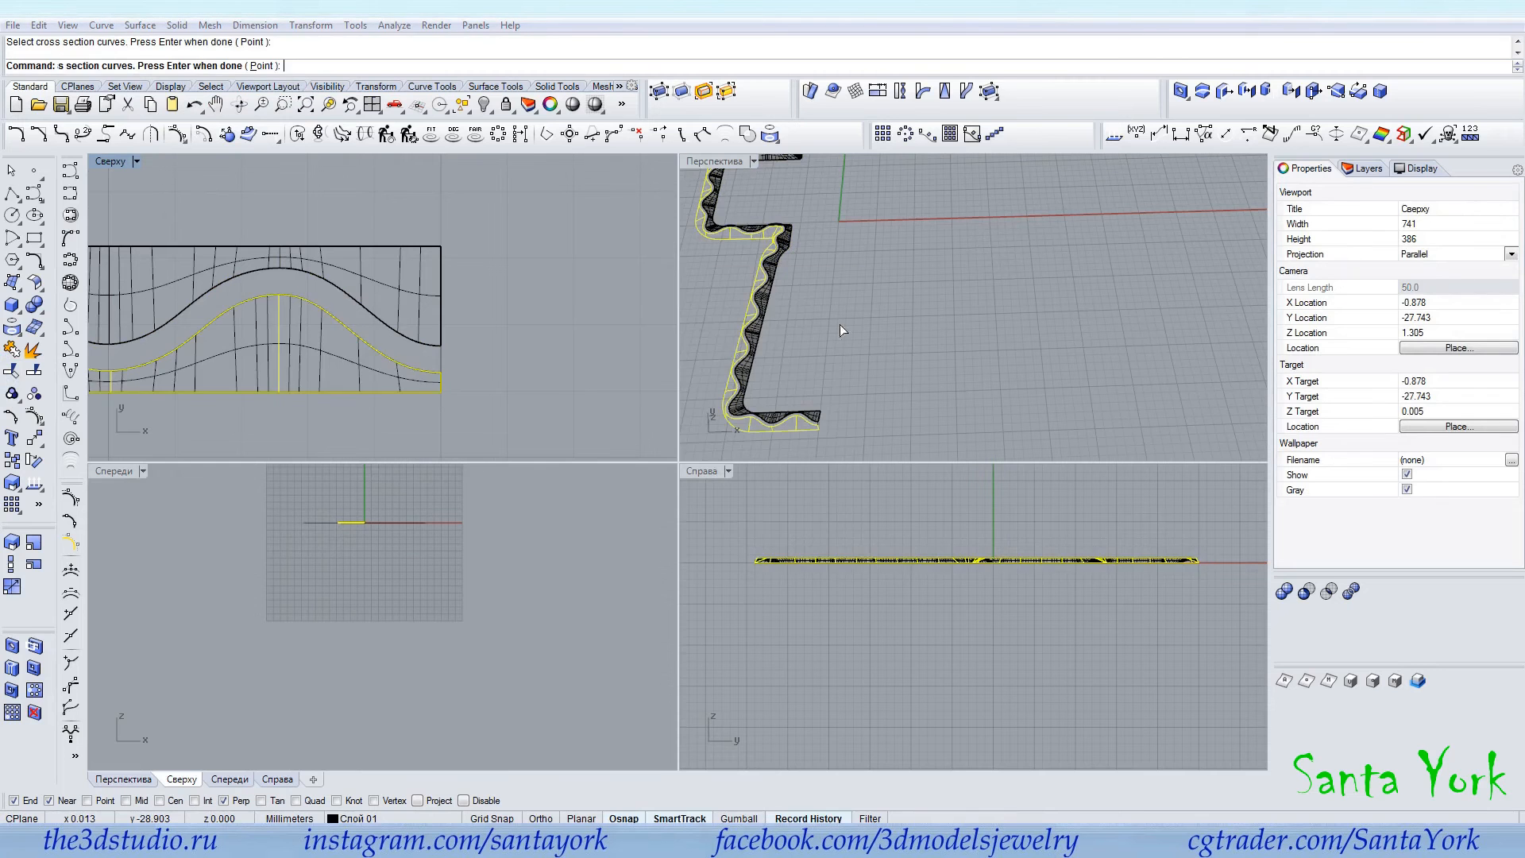
pyautogui.press('Return')
# Create a surface filling the strip between the two wave curves, using the curves and their end lines as boundaries.
pyautogui.moveTo(828, 236); pyautogui.dragTo(811, 303, button='right')
pyautogui.scroll(8, 778, 193)
pyautogui.scroll(-7, 931, 183)
pyautogui.scroll(-2, 931, 184)
pyautogui.moveTo(918, 426); pyautogui.dragTo(942, 404, button='right')
pyautogui.scroll(12, 941, 402)
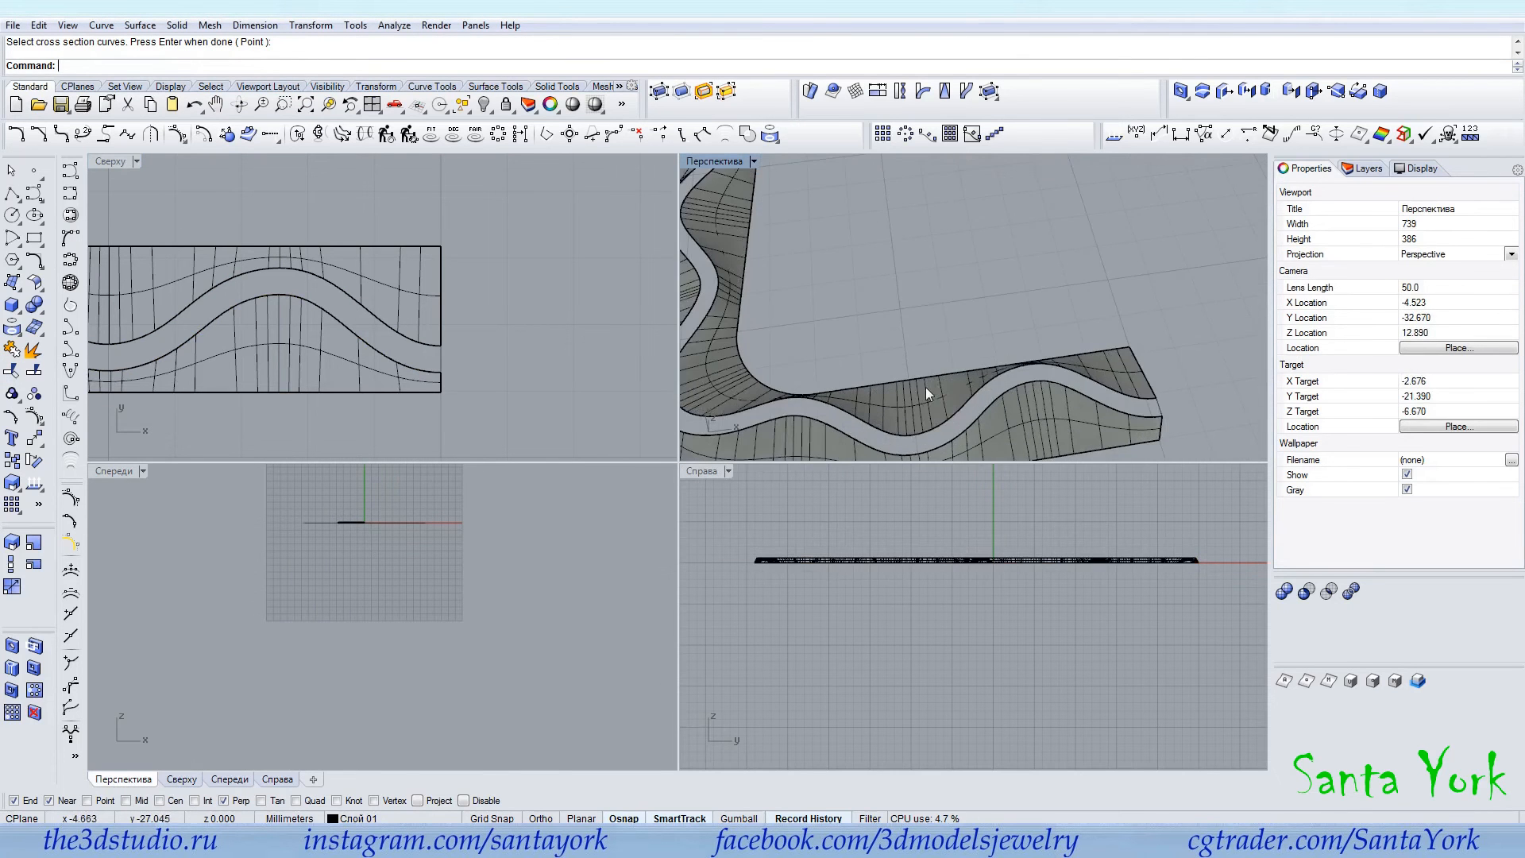
pyautogui.click(942, 431)
pyautogui.click(981, 480)
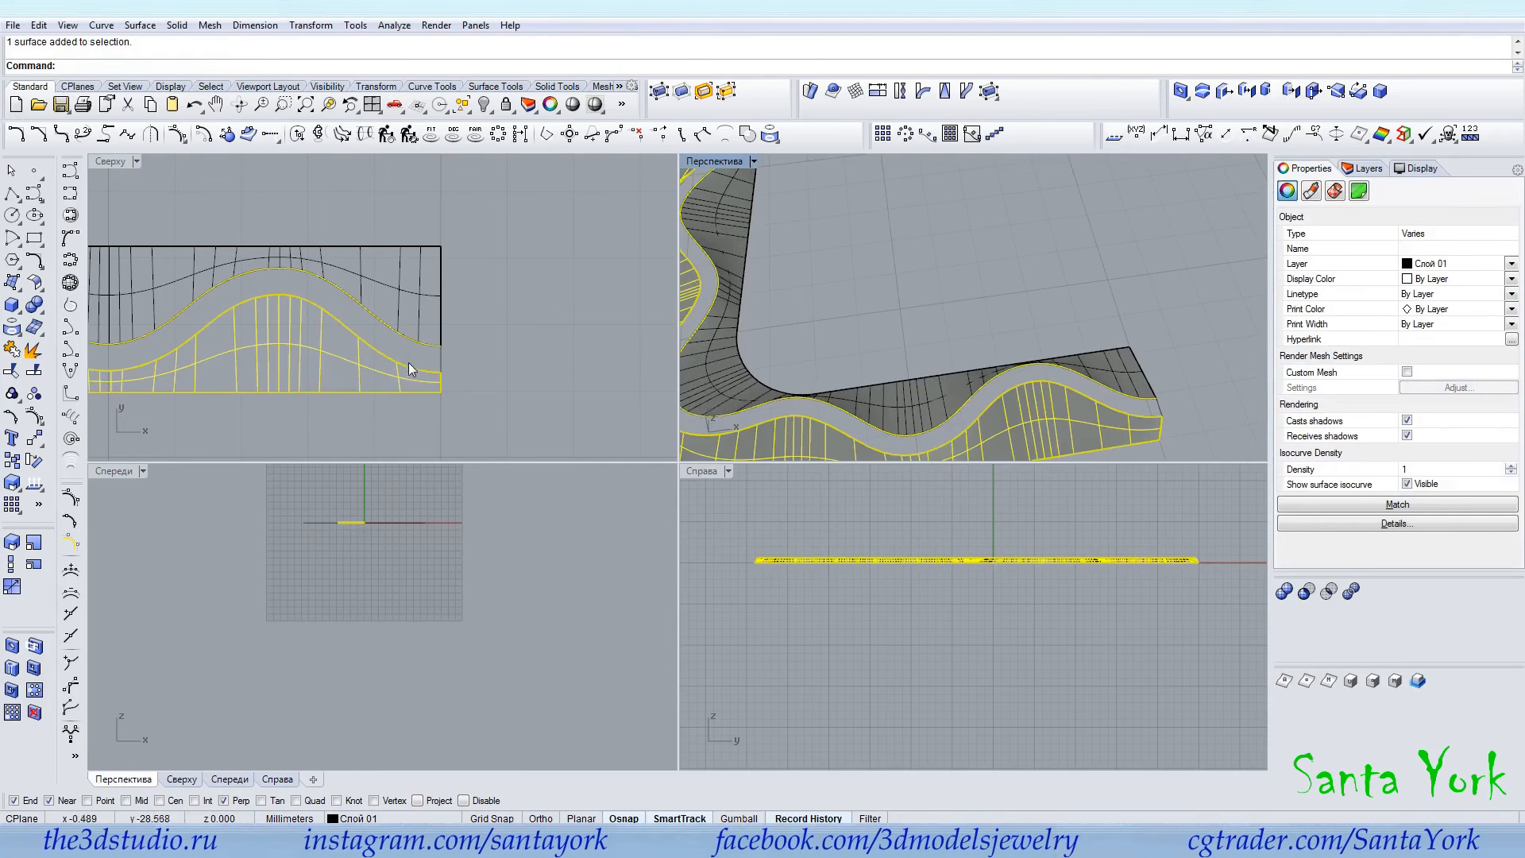
pyautogui.keyDown('shift'); pyautogui.click(444, 362); pyautogui.keyUp('shift')
pyautogui.keyDown('ctrl'); pyautogui.click(397, 376); pyautogui.keyUp('ctrl')
pyautogui.scroll(-5, 432, 417)
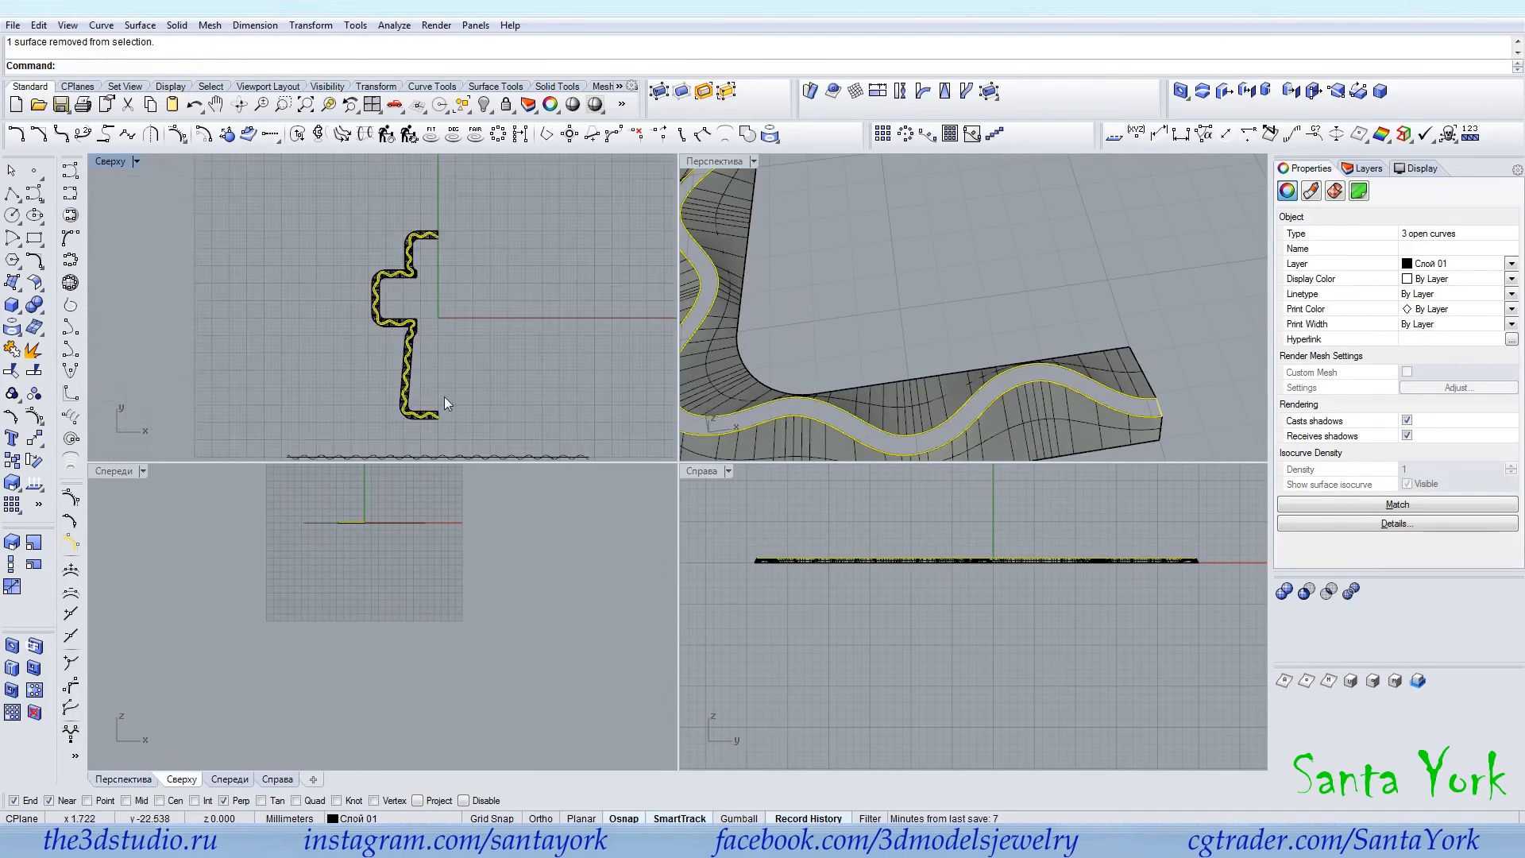
pyautogui.scroll(3, 435, 241)
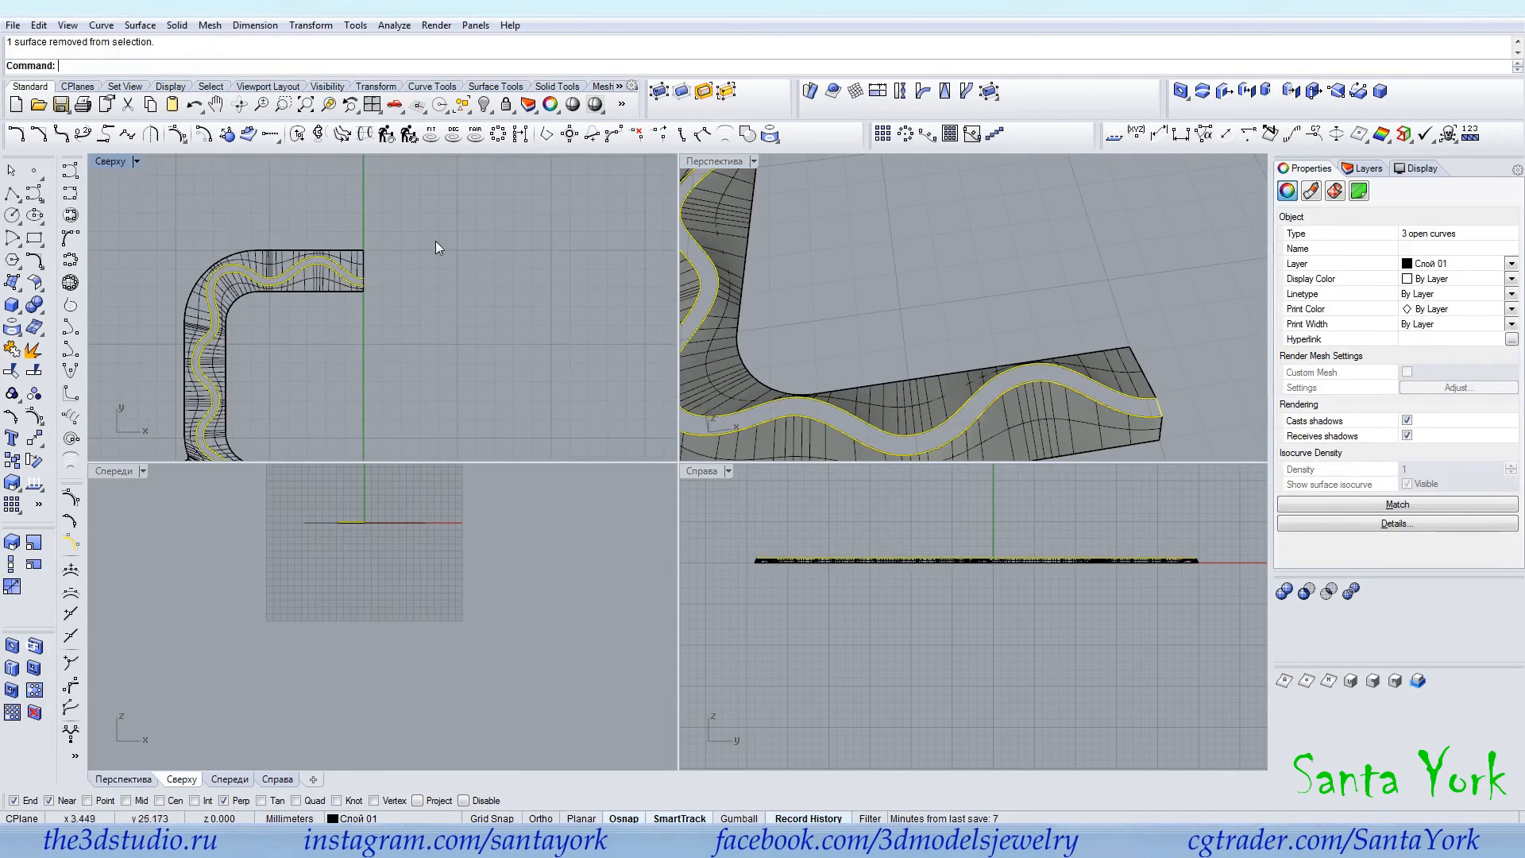
pyautogui.click(12, 283)
# Join the two swept surfaces and the wavy strip between them into one polysurface.
pyautogui.click(1109, 373)
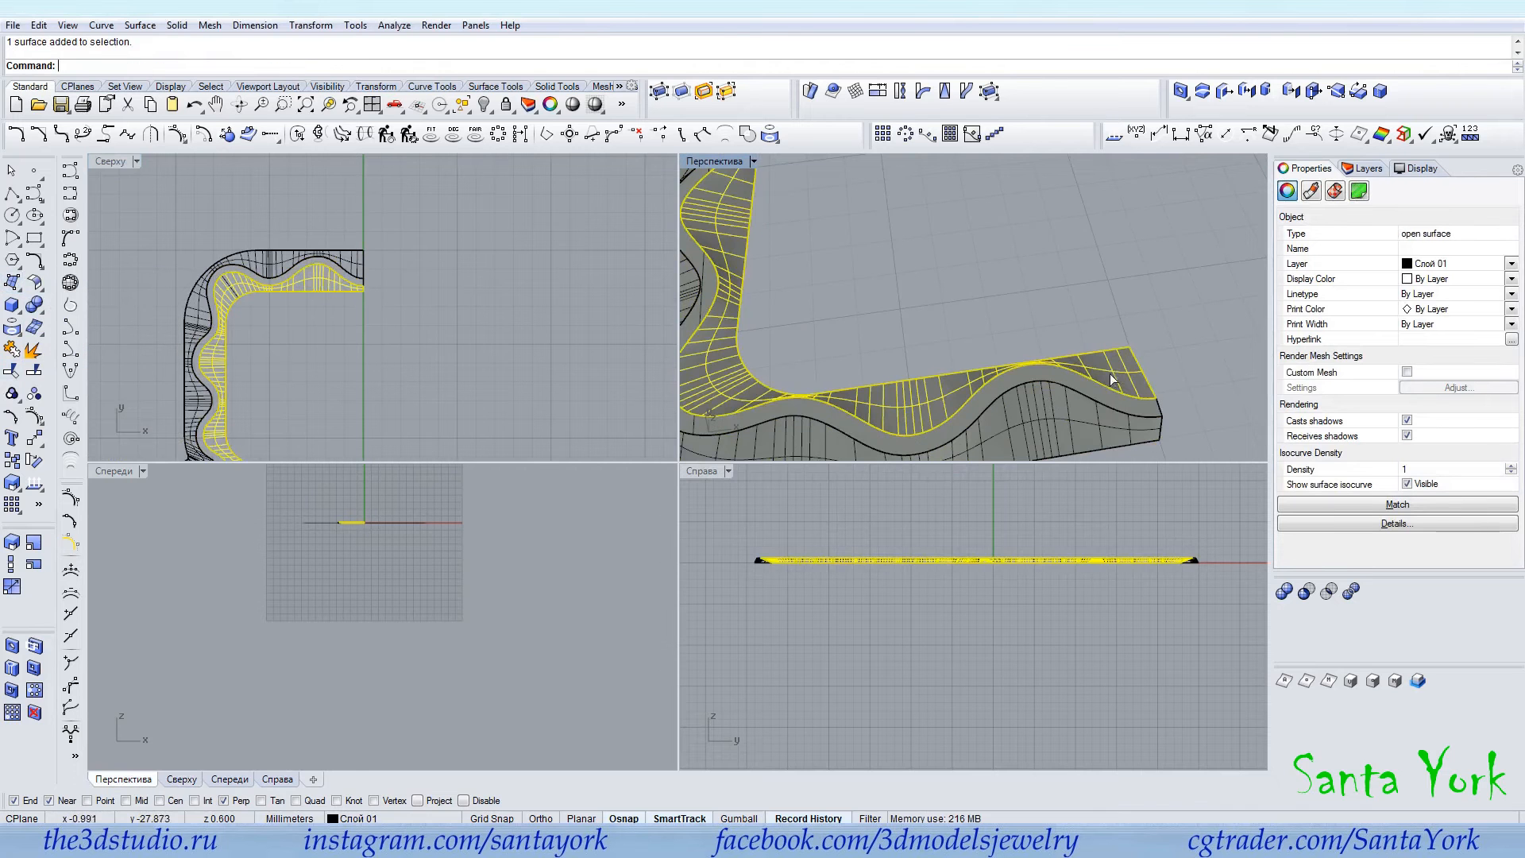
pyautogui.scroll(3, 960, 445)
pyautogui.click(11, 346)
pyautogui.click(1086, 413)
pyautogui.rightClick(1155, 418)
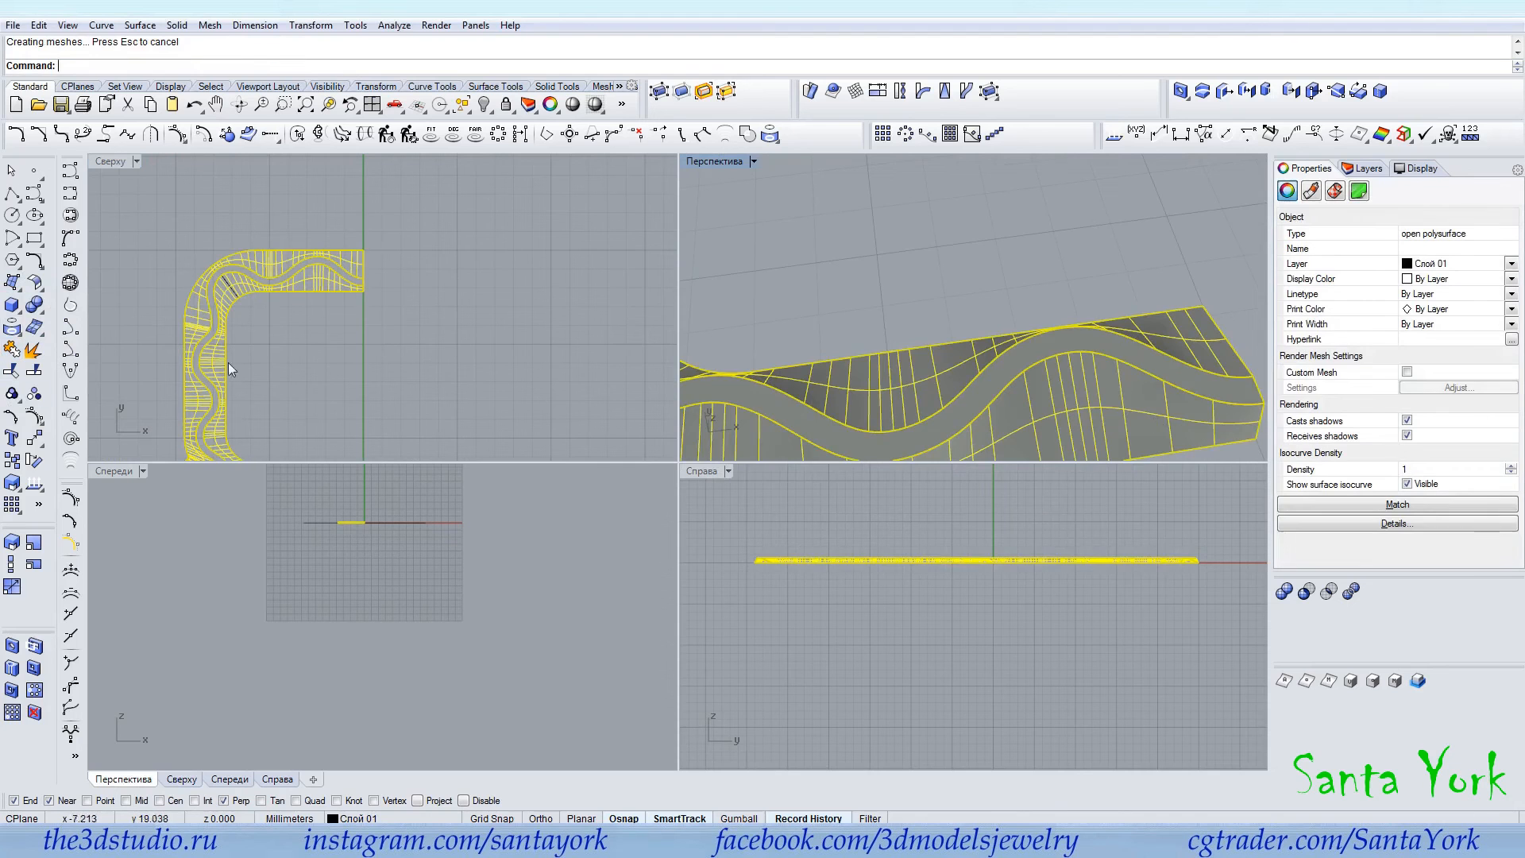
# Flip the joined polysurface's direction and turn off its surface isocurves.
pyautogui.click(33, 482)
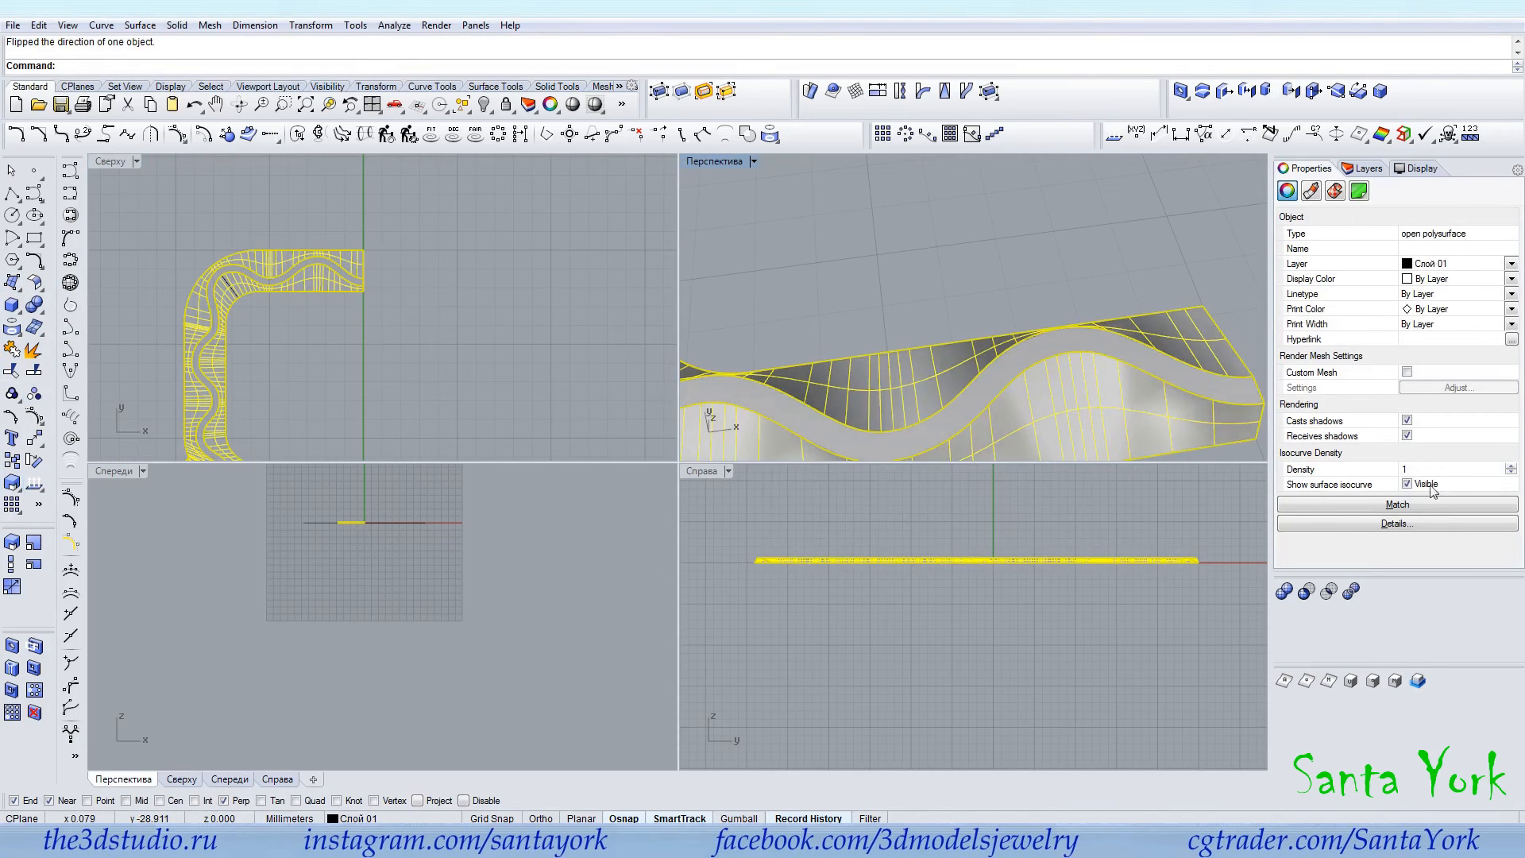
pyautogui.click(1407, 484)
pyautogui.moveTo(1025, 334); pyautogui.dragTo(974, 280, button='right')
pyautogui.click(312, 26)
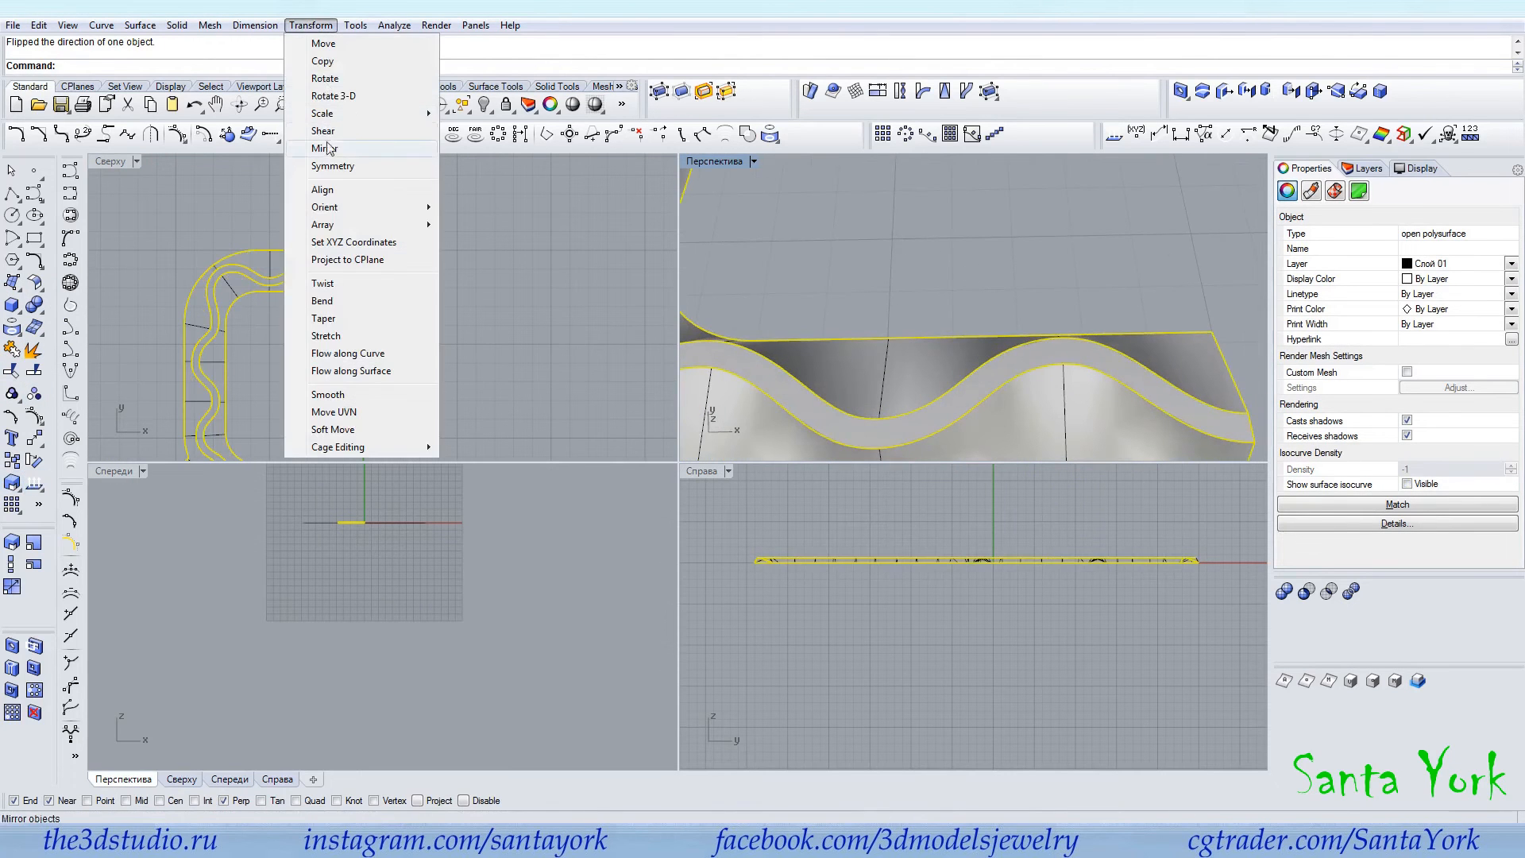
pyautogui.click(325, 148)
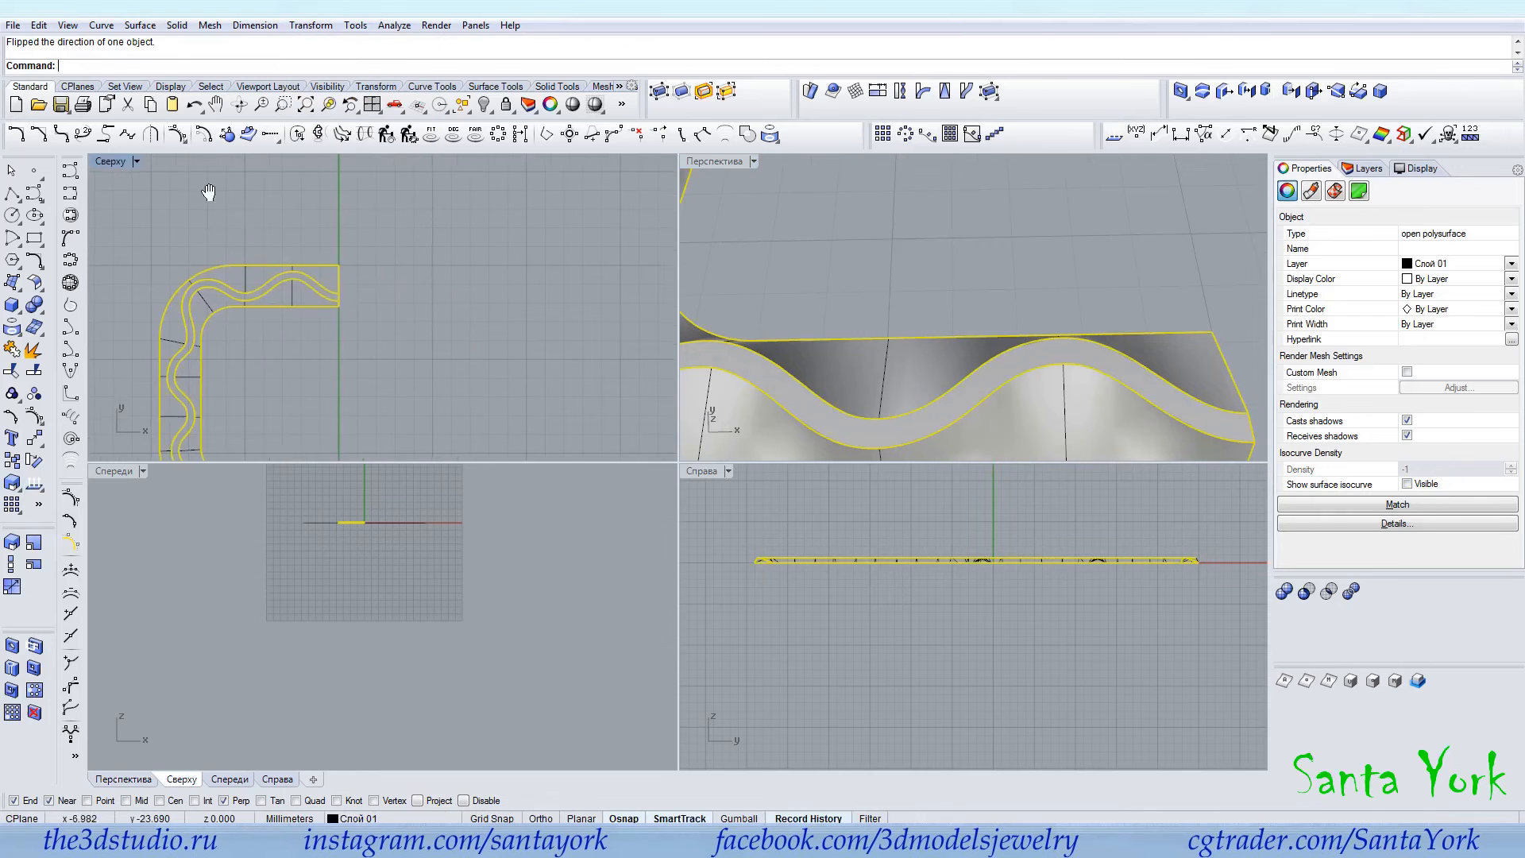
# Show all hidden objects and select the section lines and original outlines over the frame.
pyautogui.click(484, 104)
pyautogui.scroll(5, 322, 274)
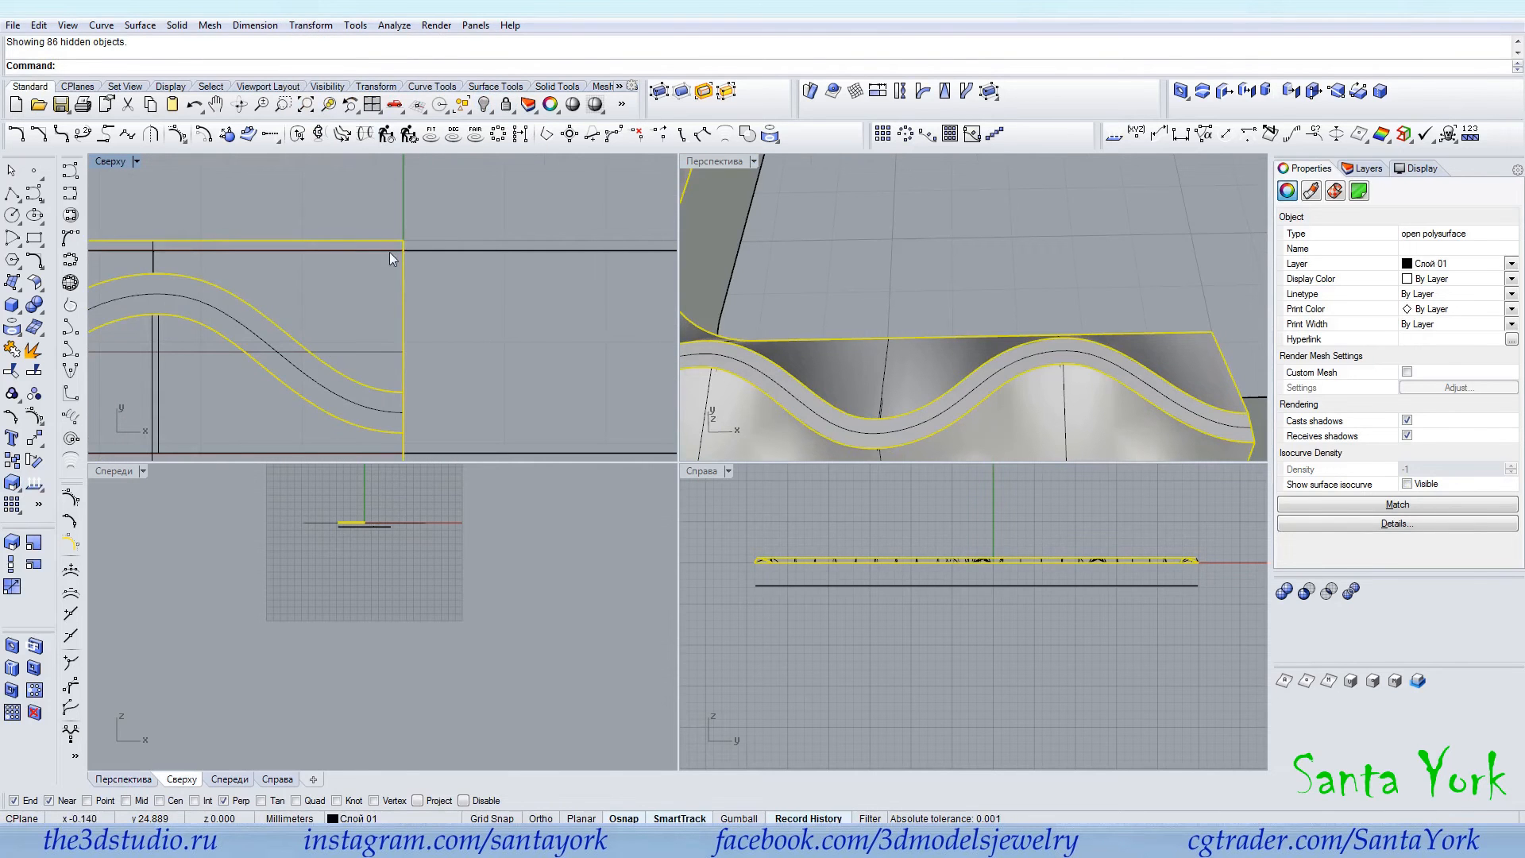
pyautogui.click(389, 251)
pyautogui.click(436, 306)
pyautogui.scroll(-8, 412, 210)
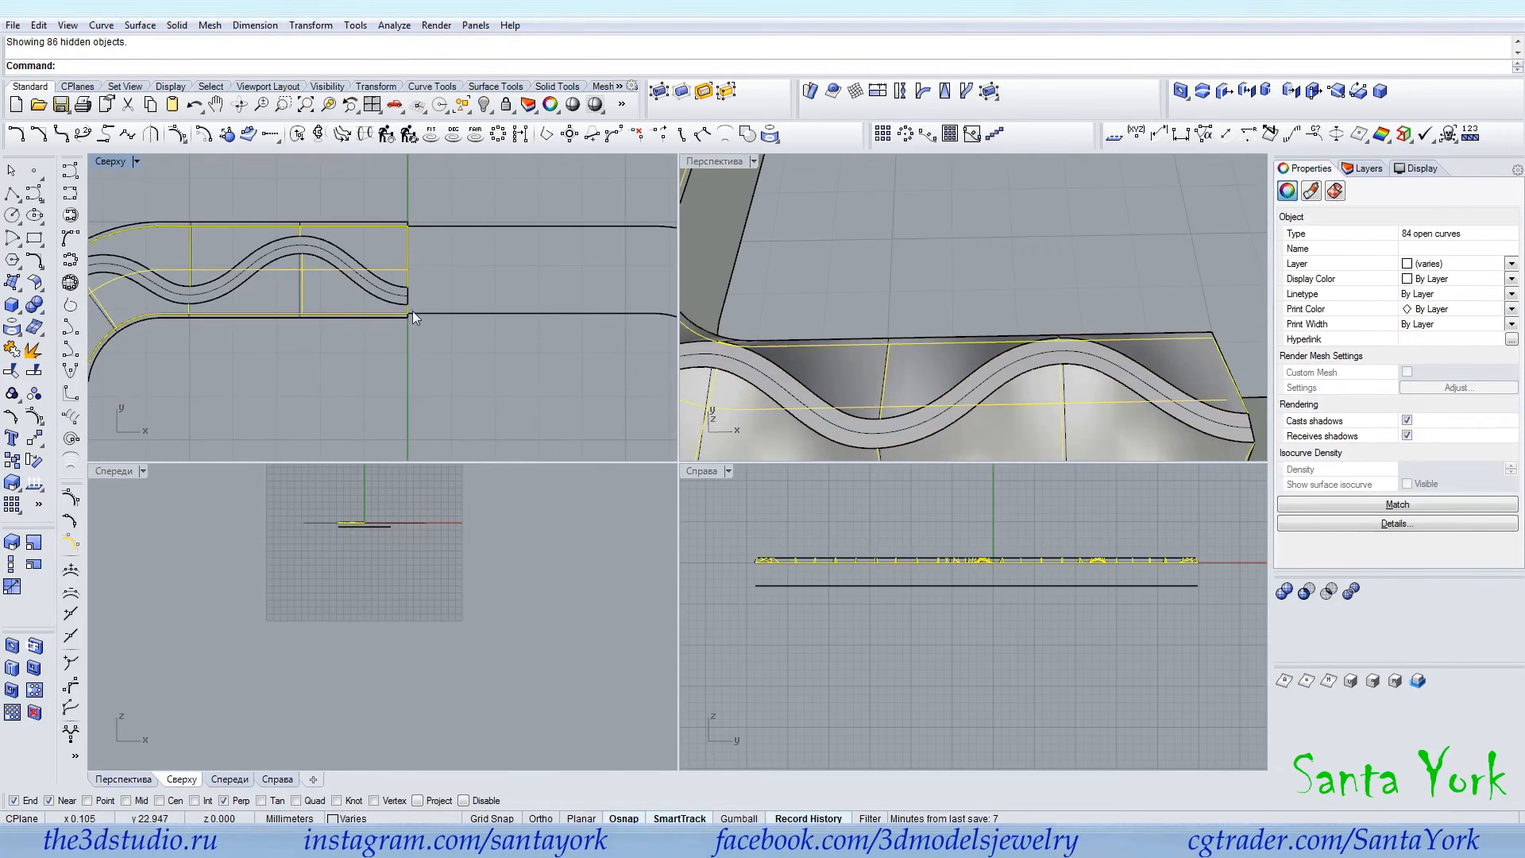
# Duplicate the borders of the flat cross-shaped frame surface.
pyautogui.click(444, 225)
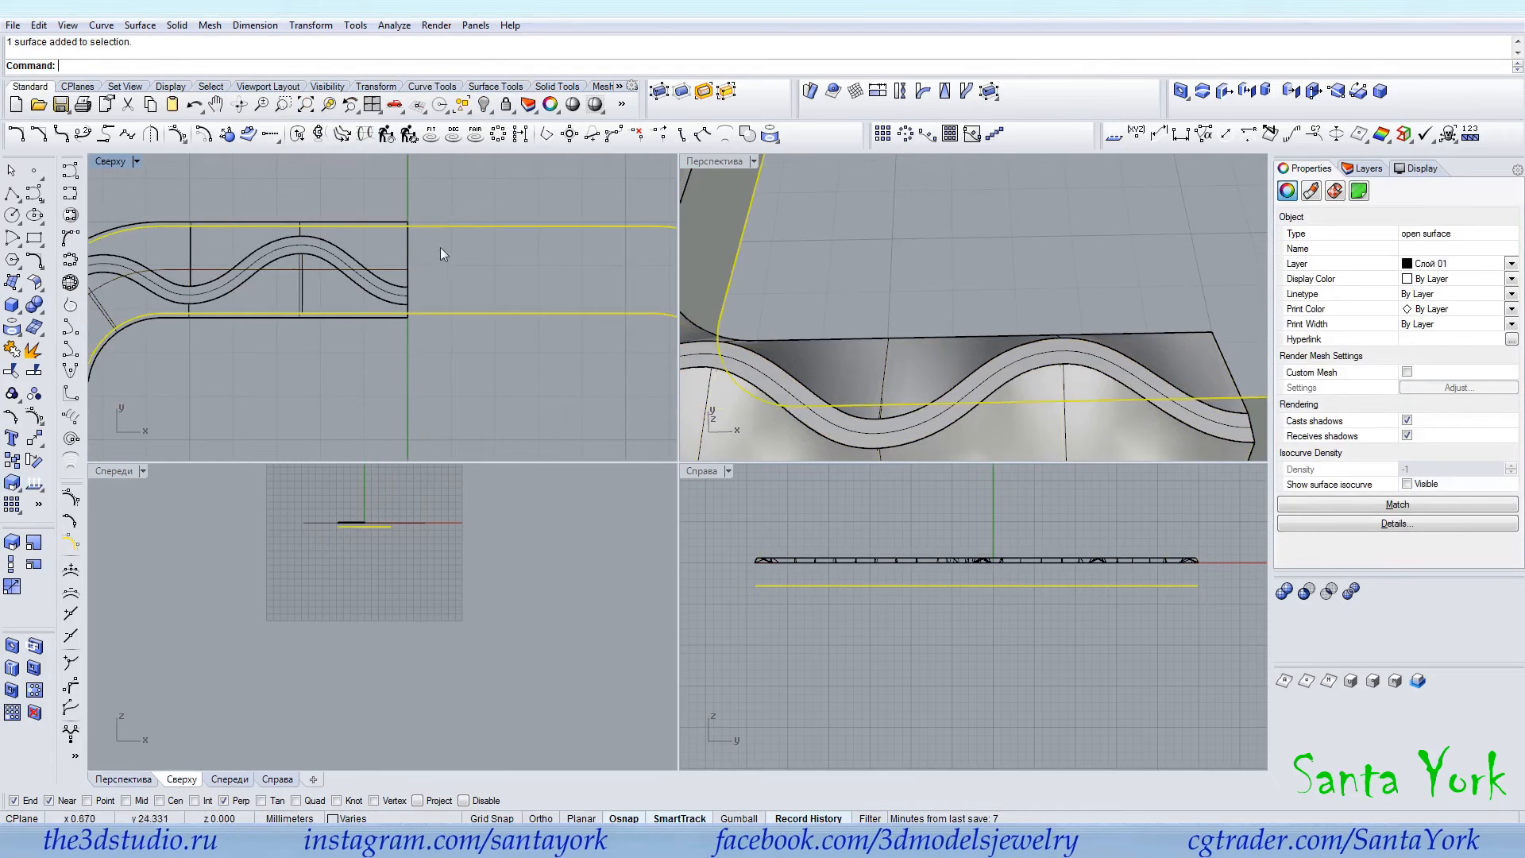
pyautogui.click(14, 330)
pyautogui.click(102, 337)
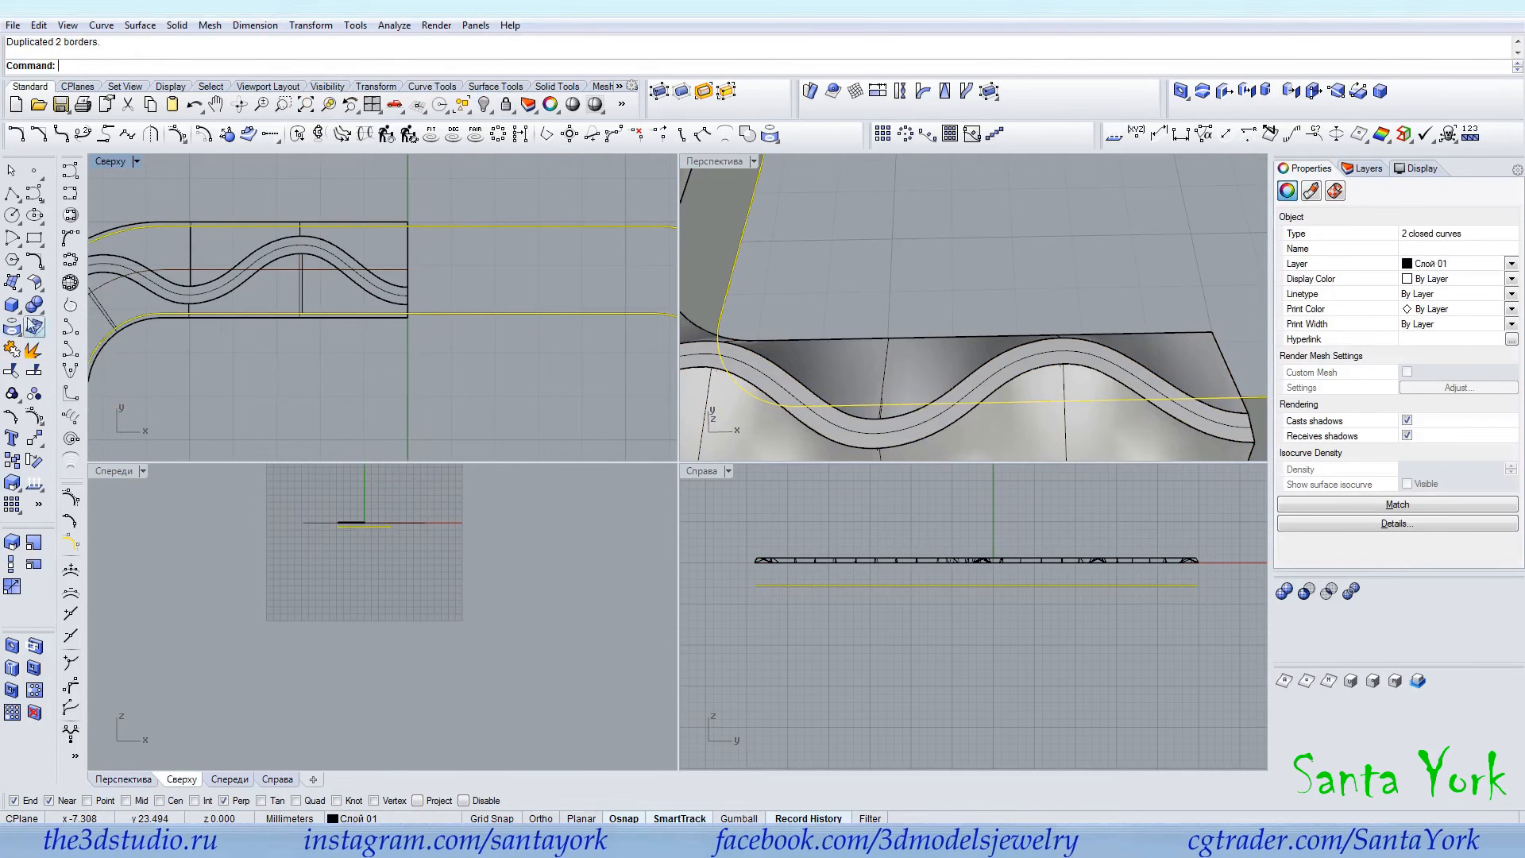
# Trim away the wavy polysurface's overhang beyond the frame's inner border, using the duplicated borders as cutting curves.
pyautogui.click(11, 373)
pyautogui.click(390, 318)
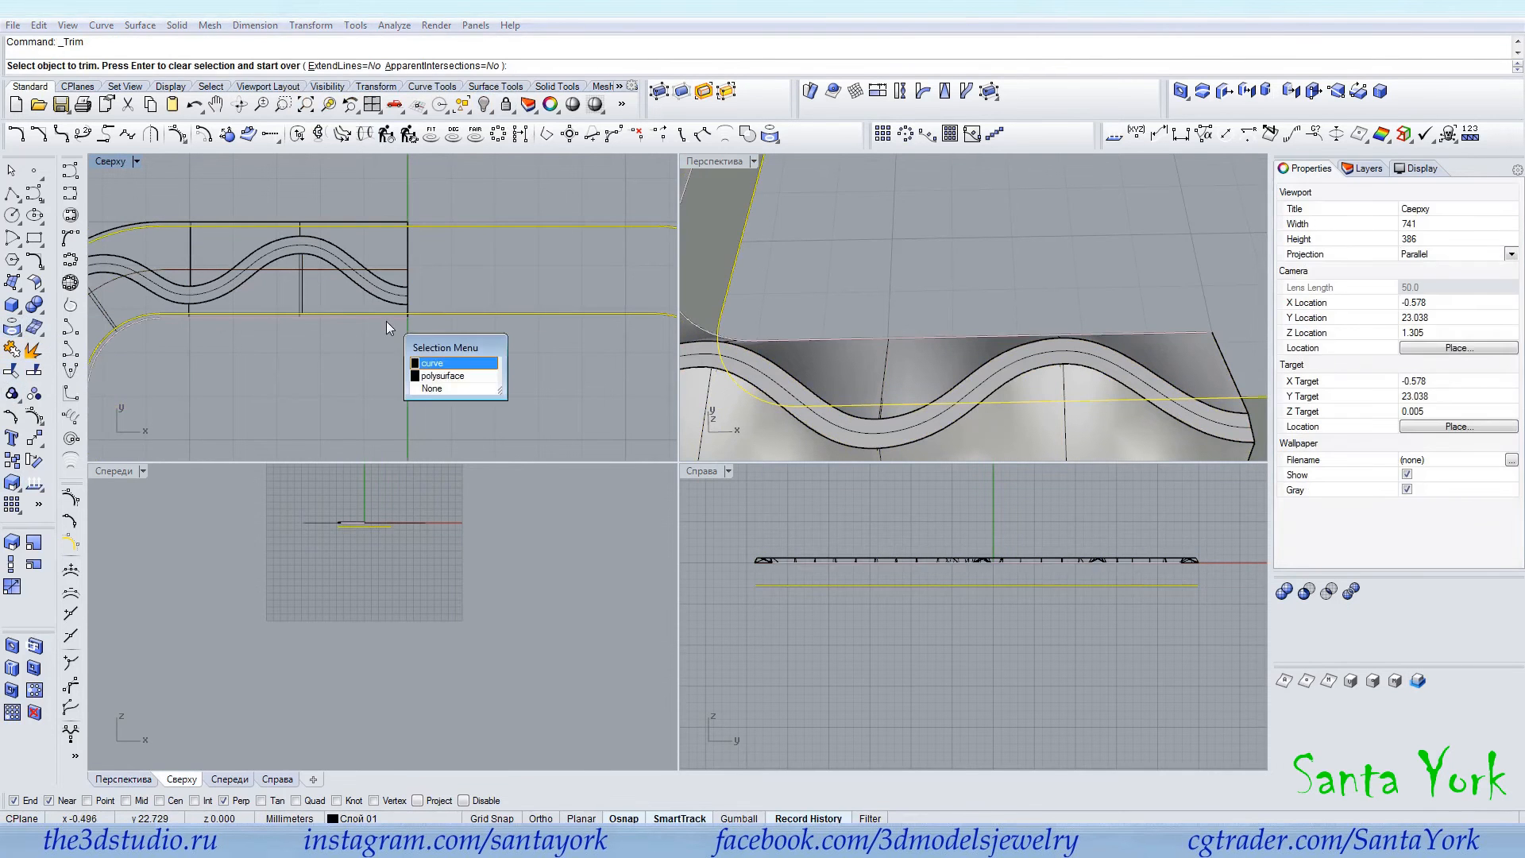
pyautogui.click(449, 390)
pyautogui.scroll(-12, 517, 235)
pyautogui.scroll(-15, 975, 374)
pyautogui.scroll(10, 952, 314)
pyautogui.scroll(10, 952, 241)
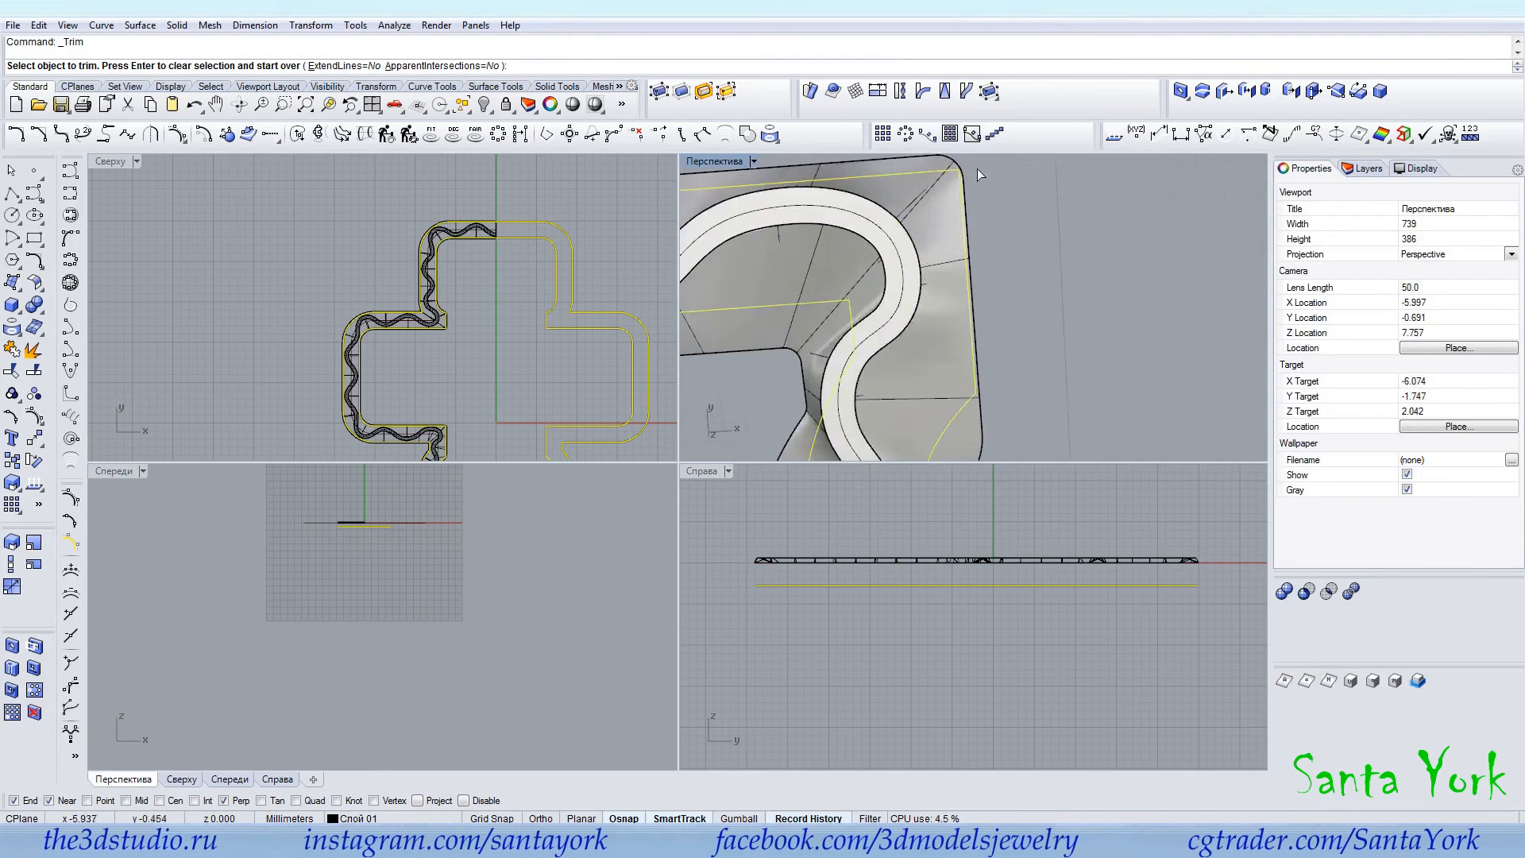
pyautogui.scroll(10, 459, 385)
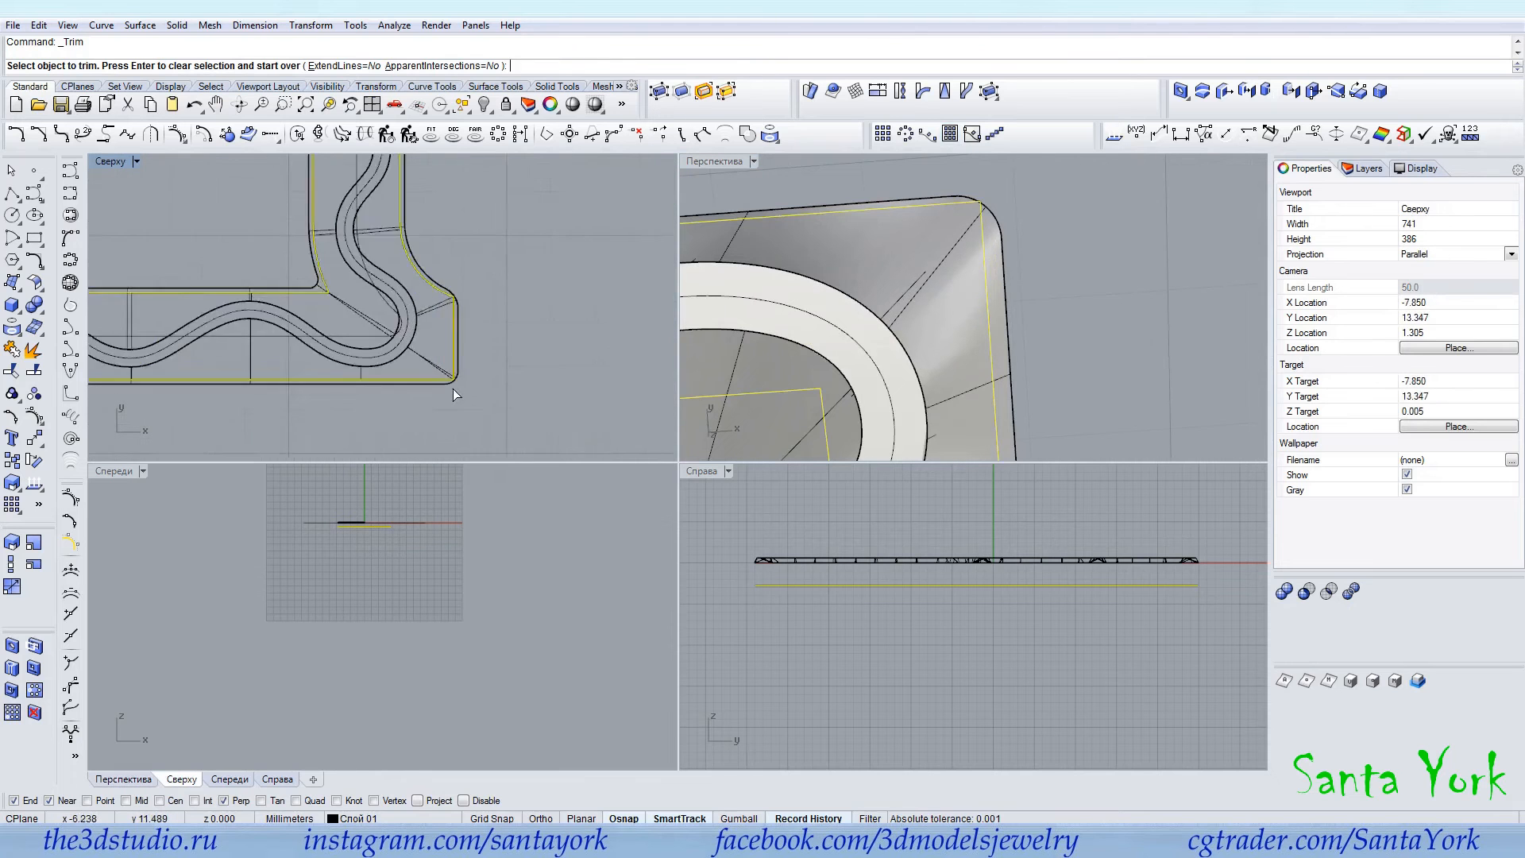
pyautogui.click(476, 327)
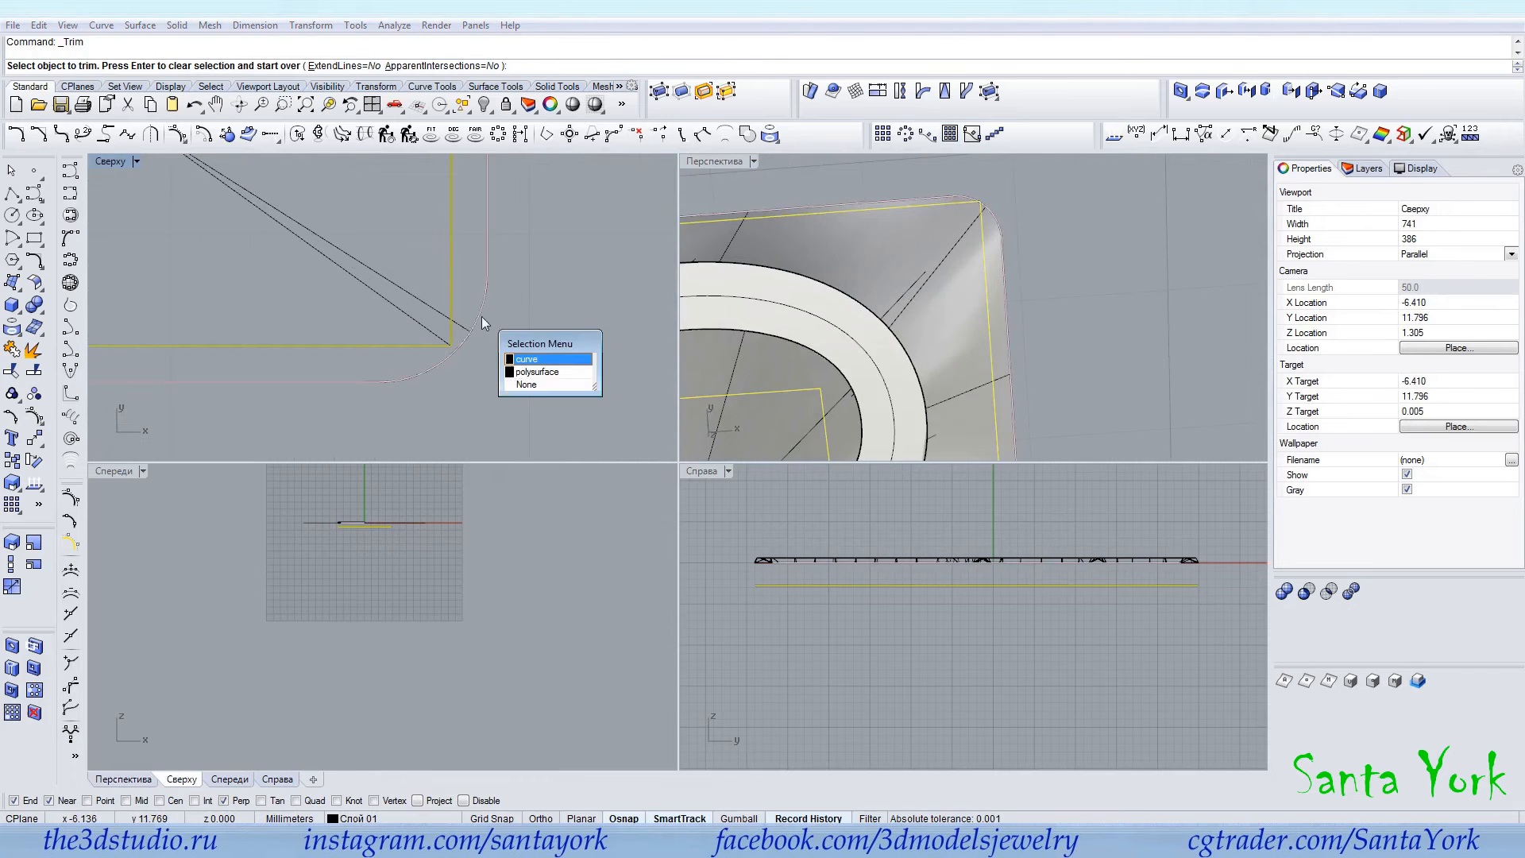
pyautogui.click(517, 361)
pyautogui.scroll(-4, 540, 318)
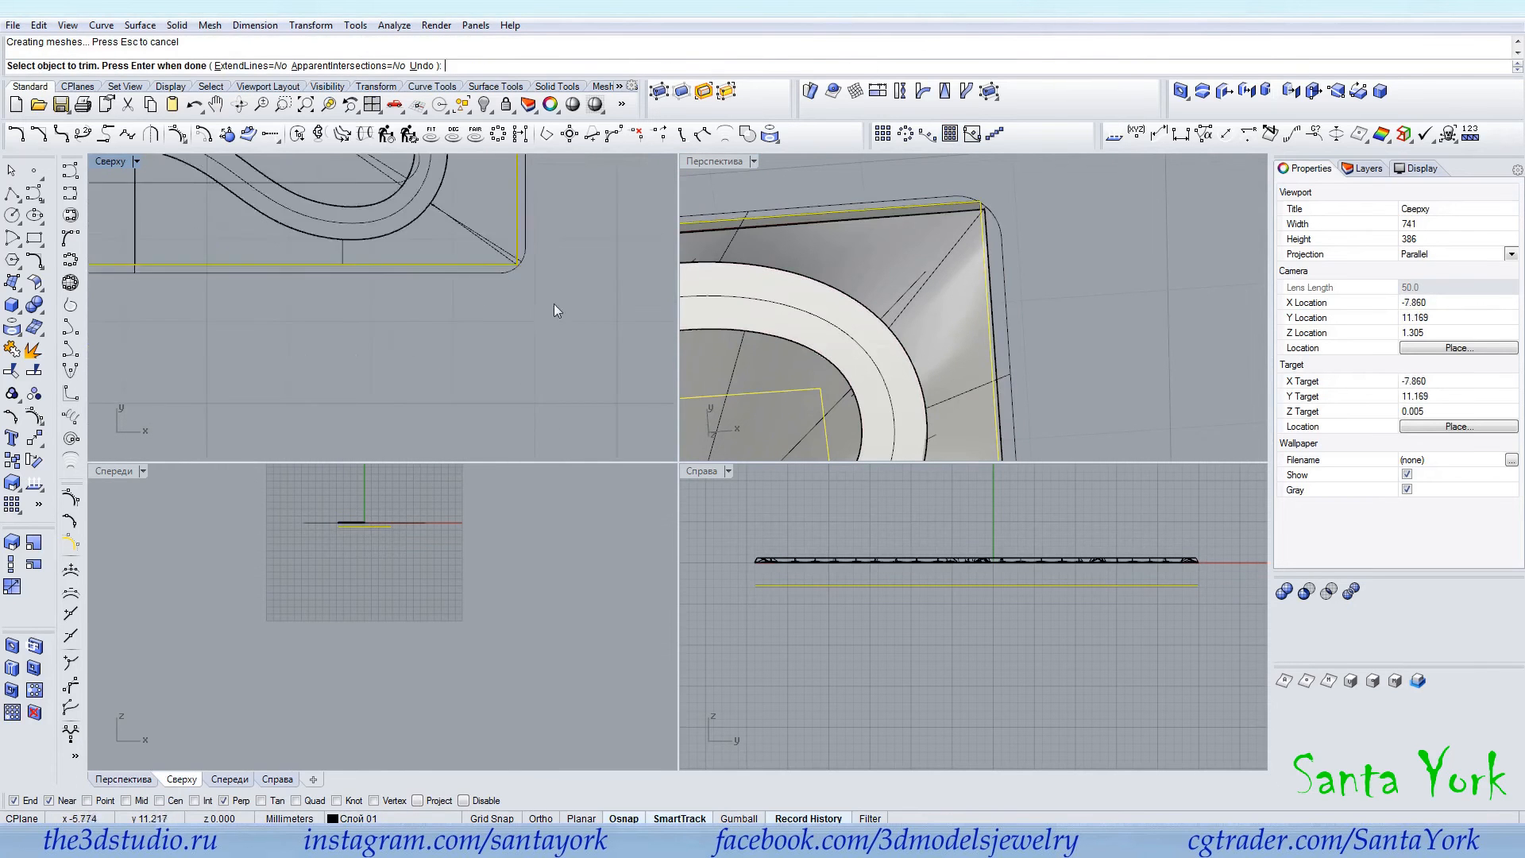
# Trim away the wavy polysurface's overhang beyond the frame's outer border and finish trimming.
pyautogui.scroll(5, 358, 262)
pyautogui.scroll(-6, 318, 350)
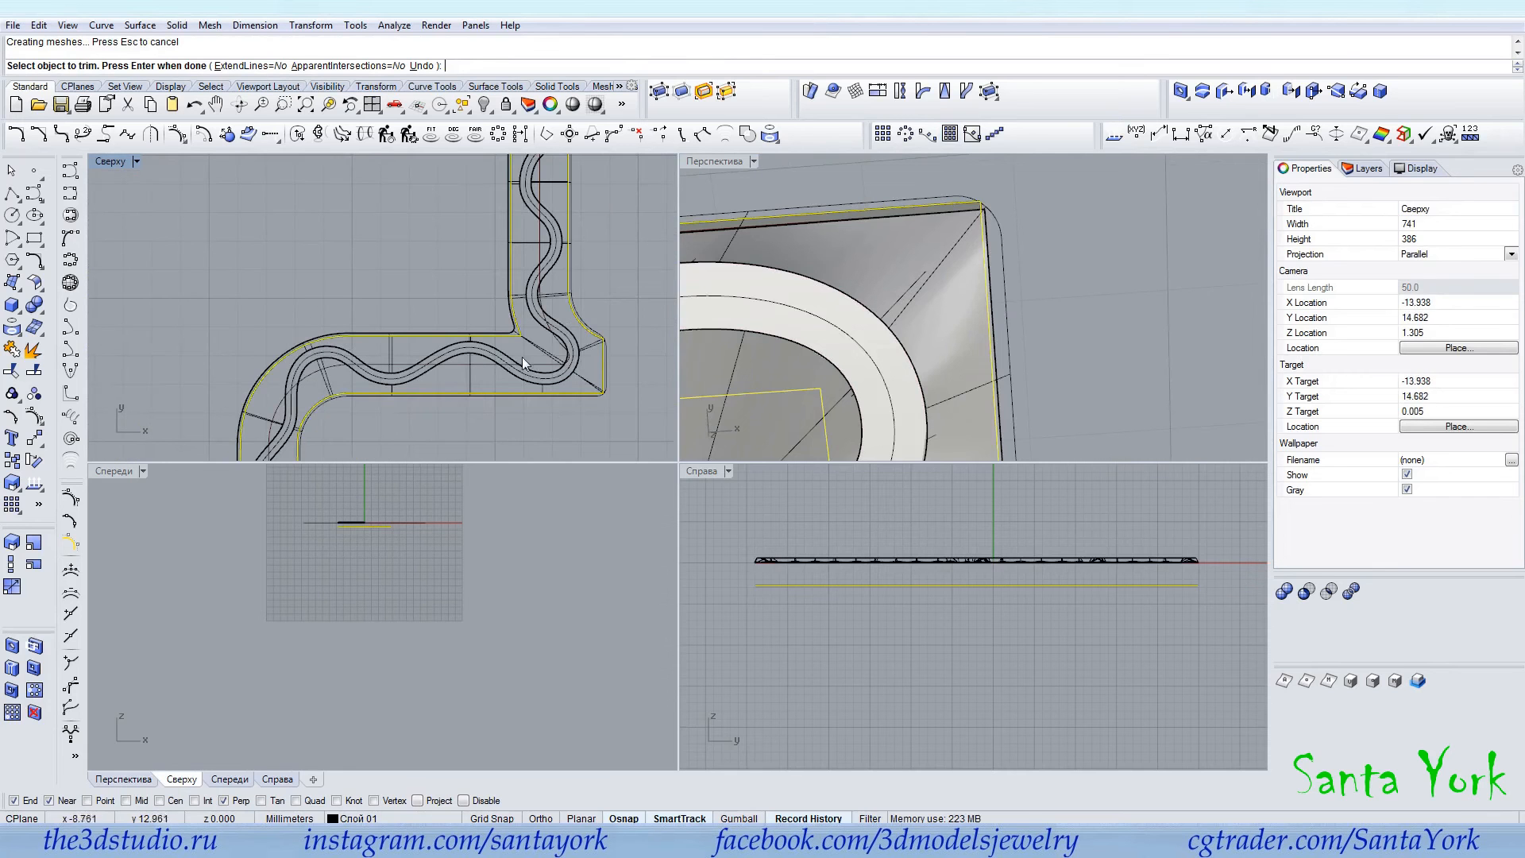
pyautogui.scroll(-8, 1036, 338)
pyautogui.scroll(-1, 932, 374)
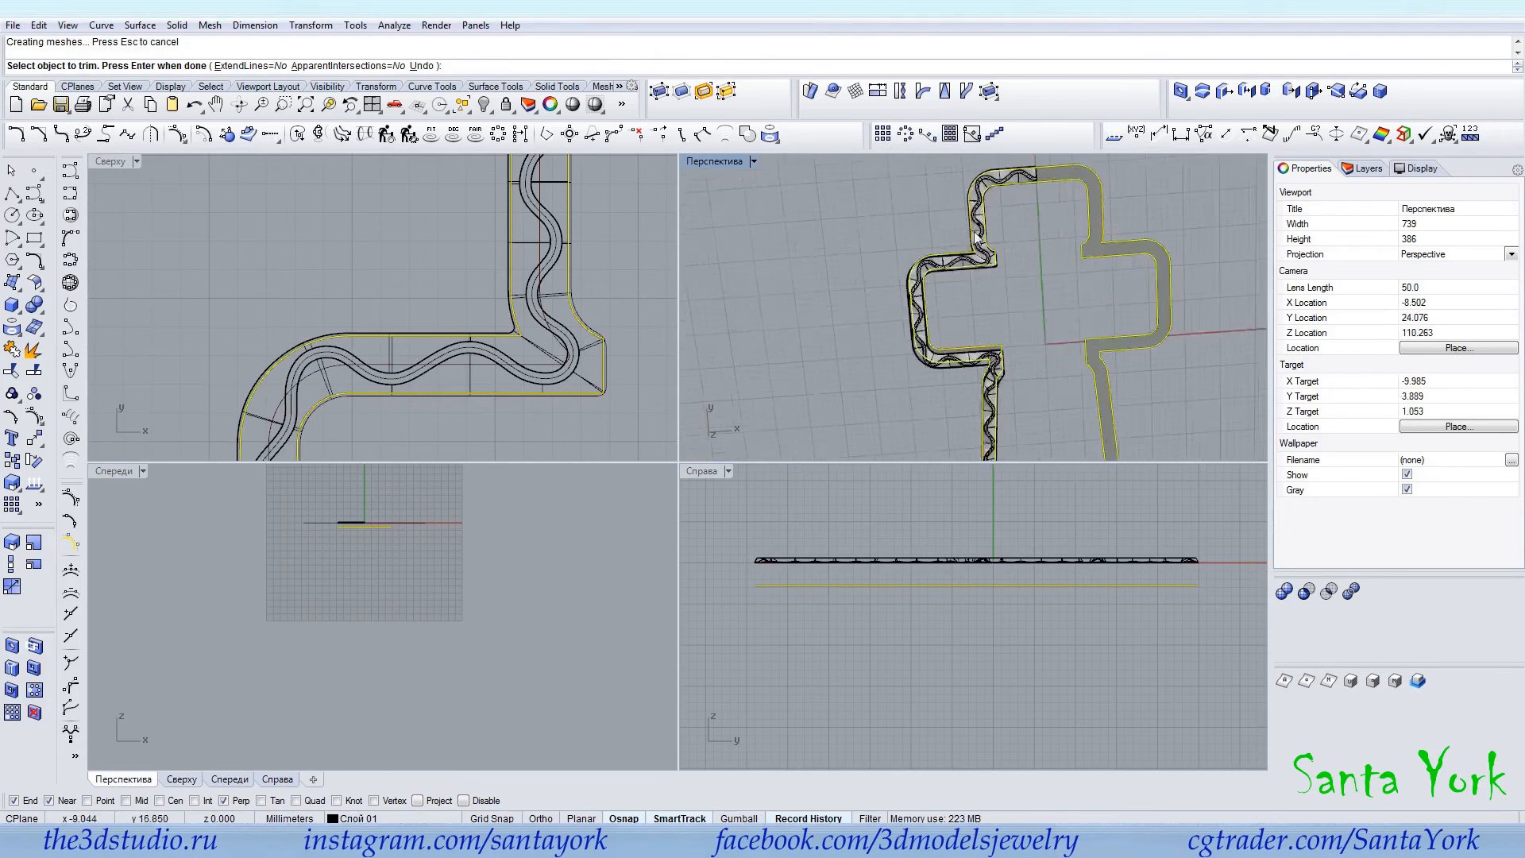
pyautogui.scroll(8, 925, 358)
pyautogui.scroll(4, 493, 333)
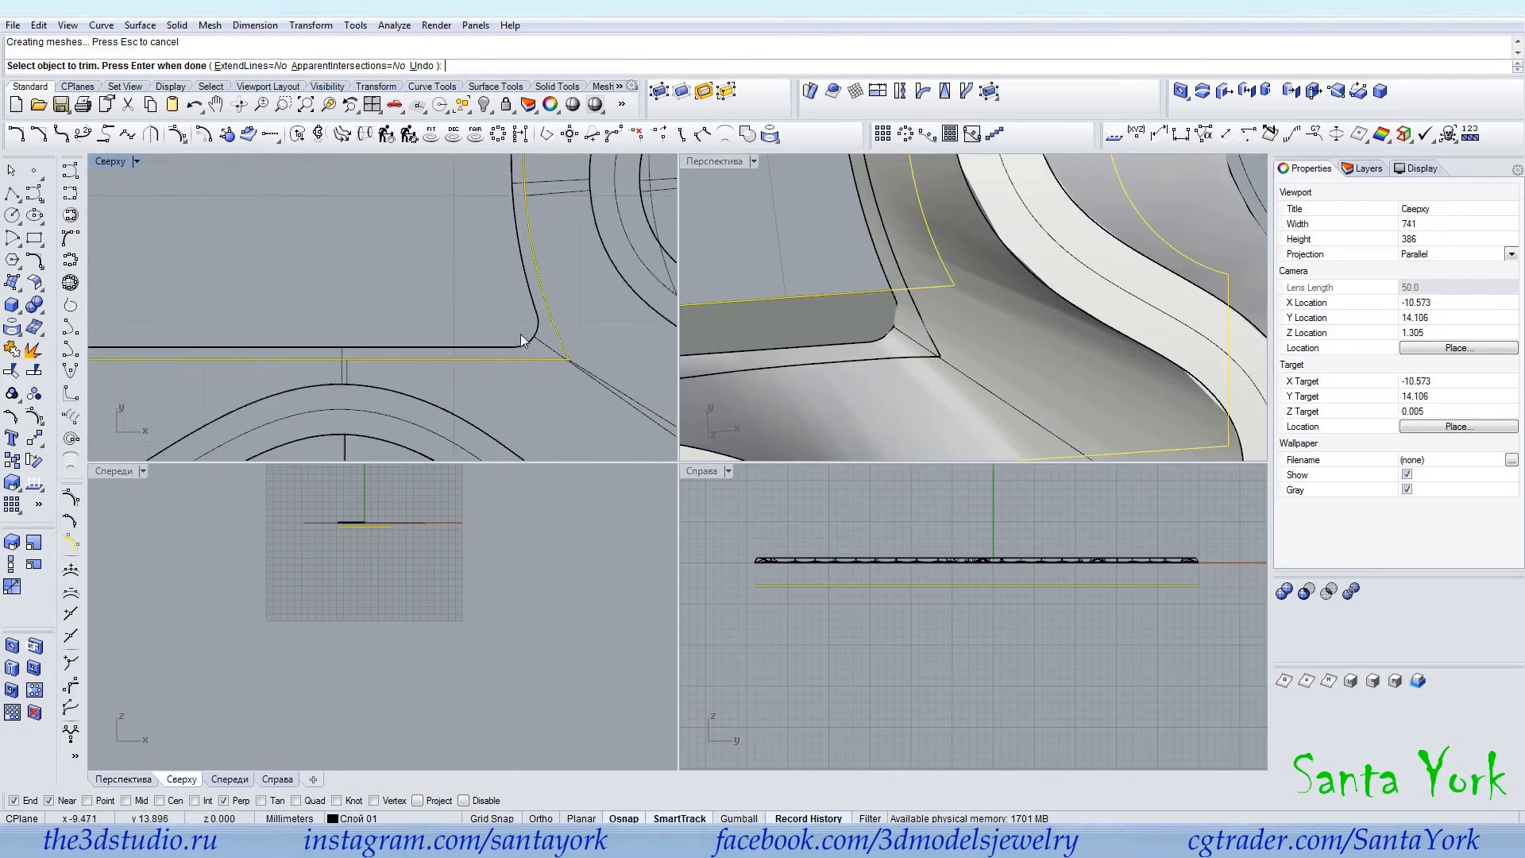
pyautogui.click(527, 350)
pyautogui.click(569, 406)
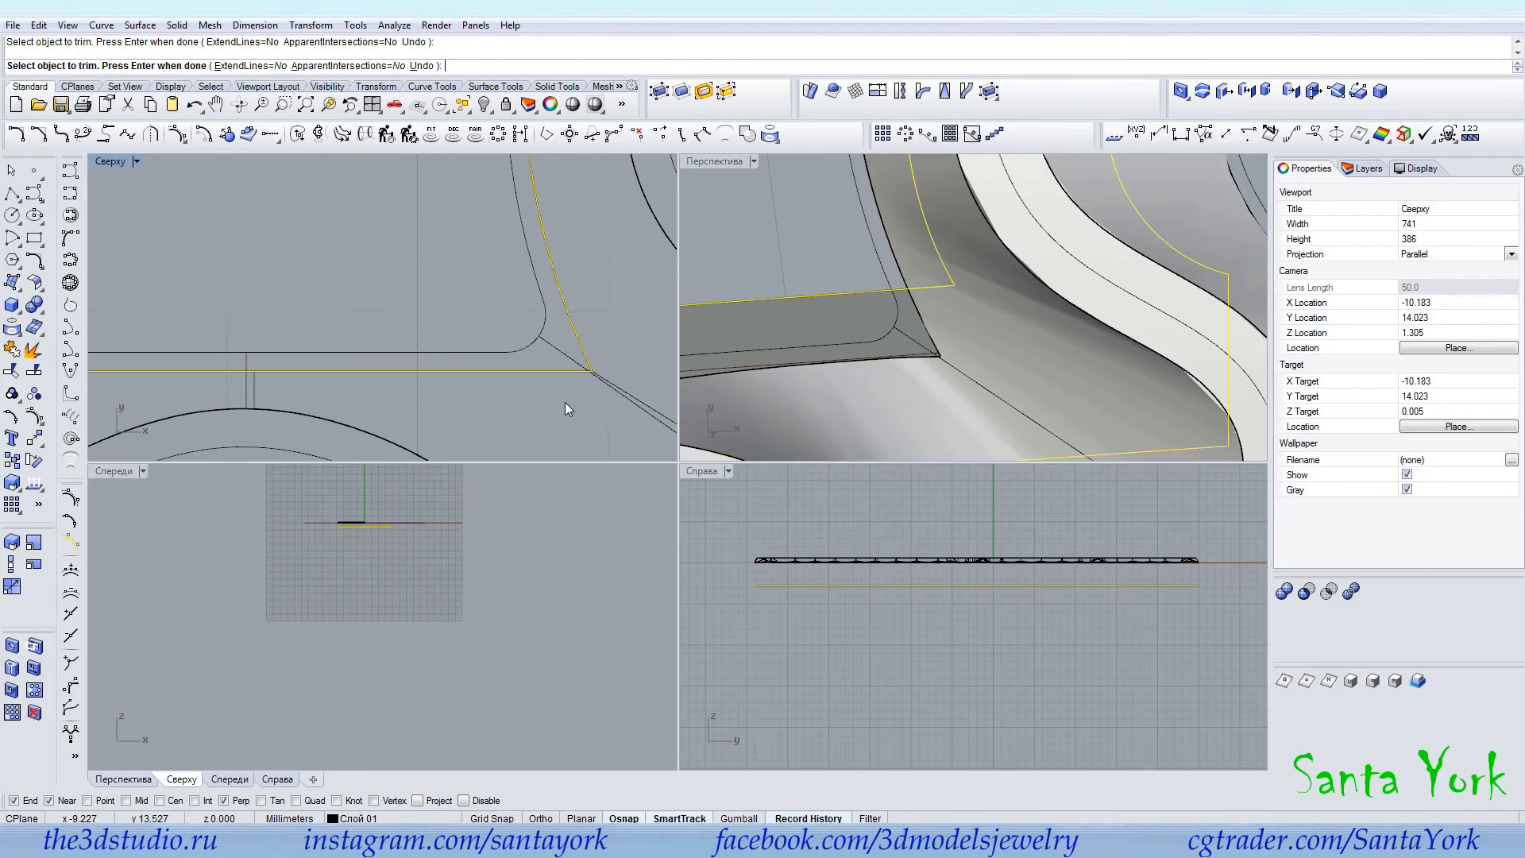
pyautogui.rightClick(818, 289)
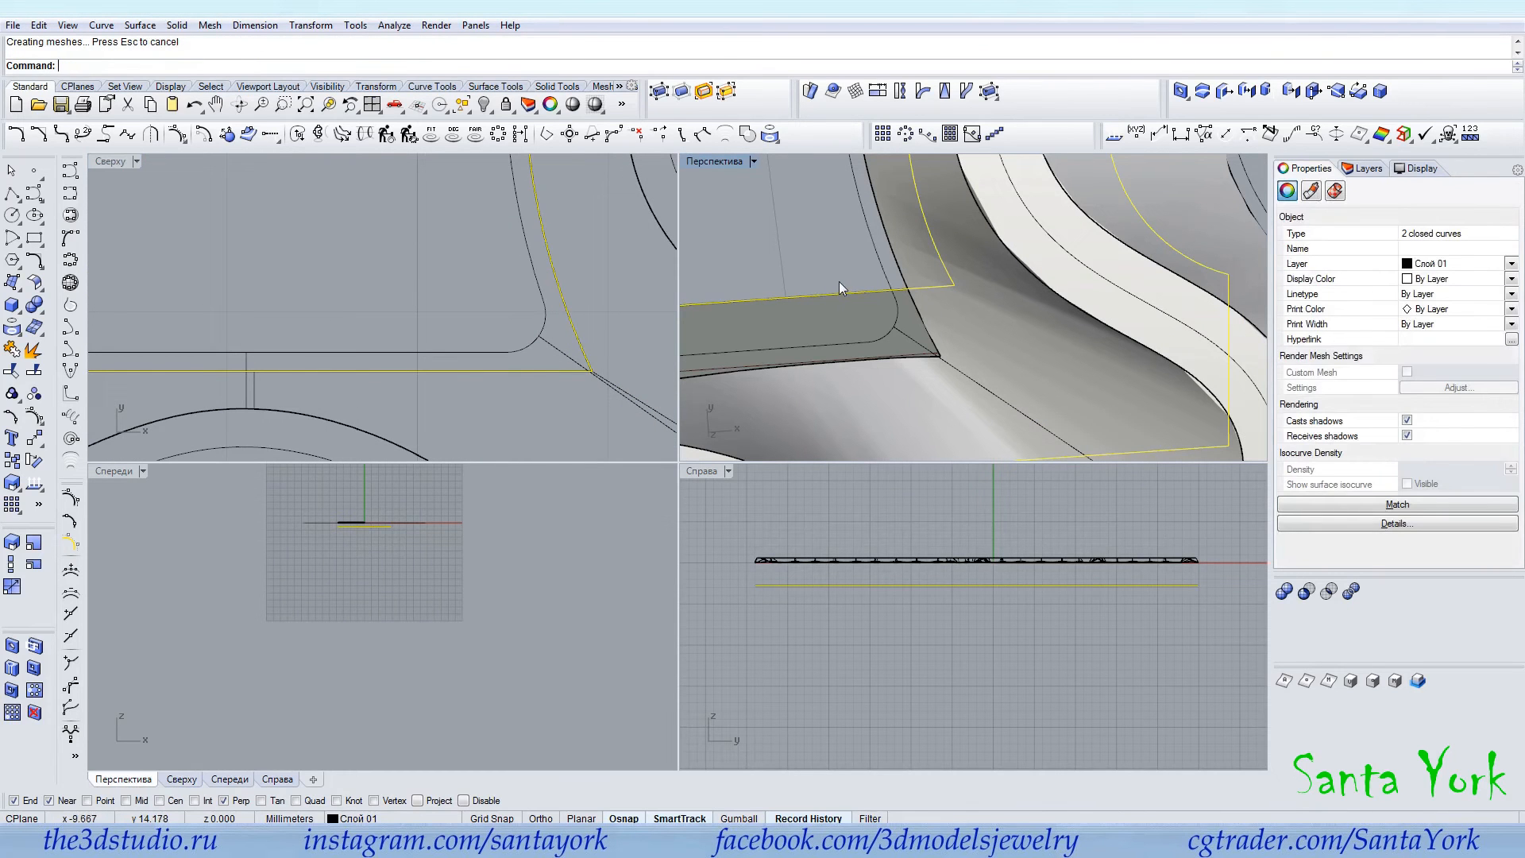
# Delete the flat cross-shaped surface and leave only the trimmed polysurface and the duplicated borders visible.
pyautogui.scroll(-8, 862, 281)
pyautogui.moveTo(866, 284); pyautogui.dragTo(837, 169, button='right')
pyautogui.scroll(3, 1036, 318)
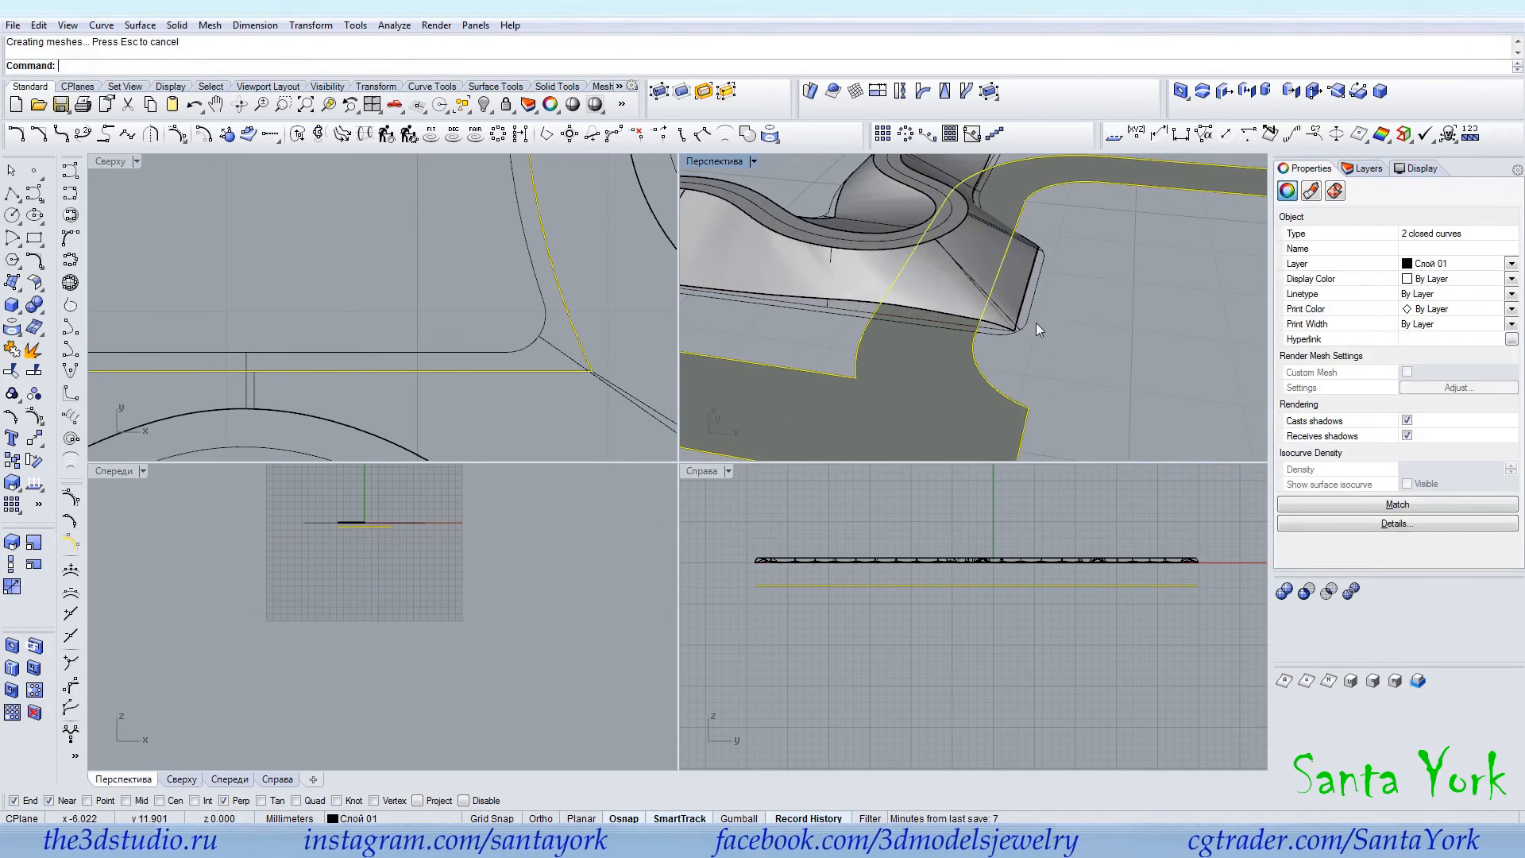
pyautogui.click(484, 105)
pyautogui.click(865, 368)
pyautogui.press('Delete')
pyautogui.click(991, 266)
pyautogui.hotkey('ctrl', 'h')
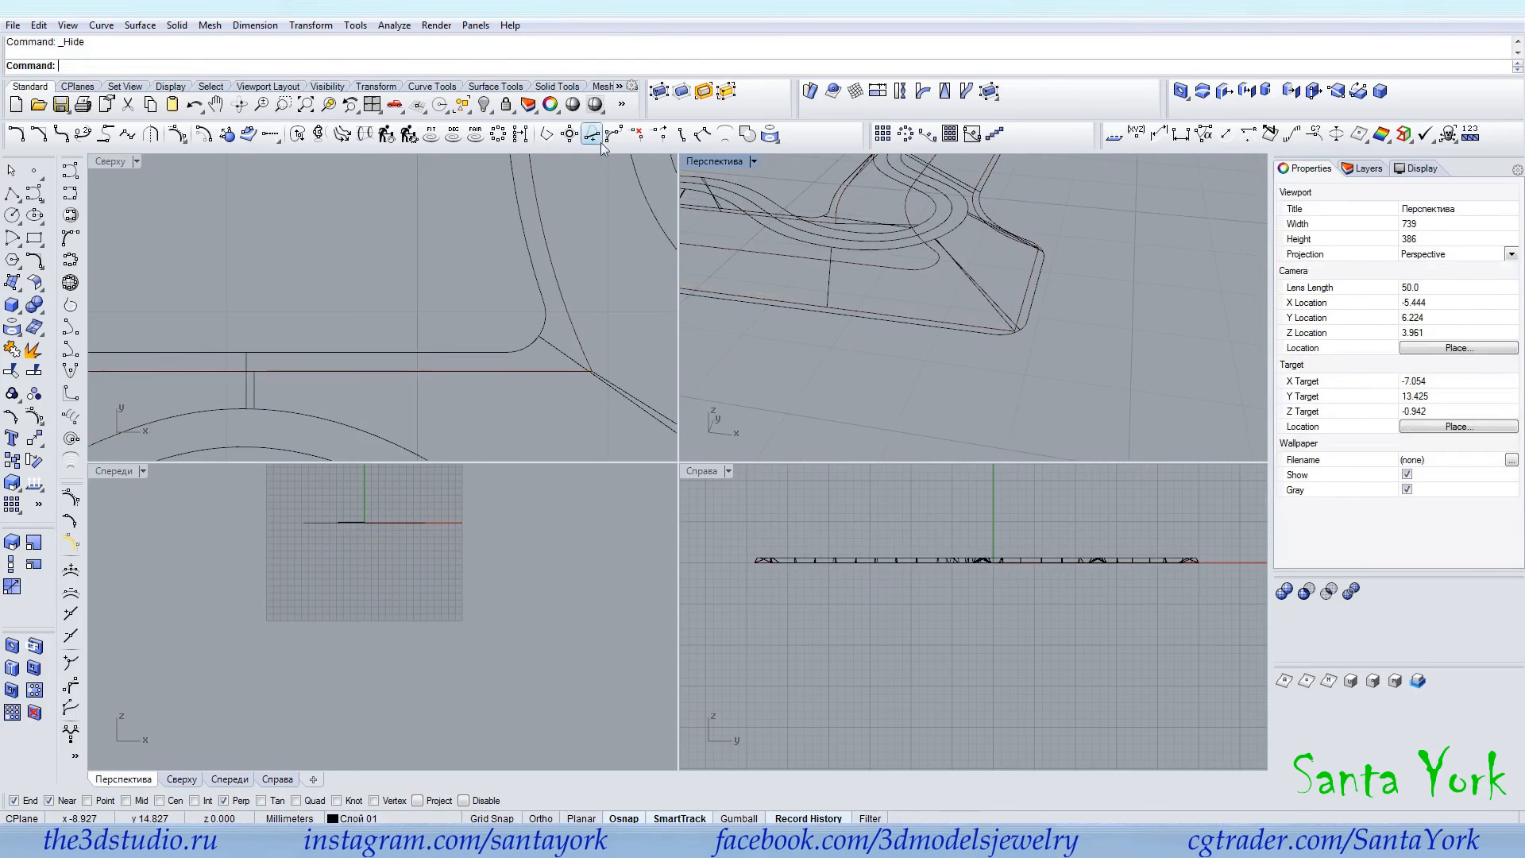
pyautogui.click(461, 105)
# Mirror the trimmed polysurface across the Y axis and join both halves into one polysurface.
pyautogui.click(946, 305)
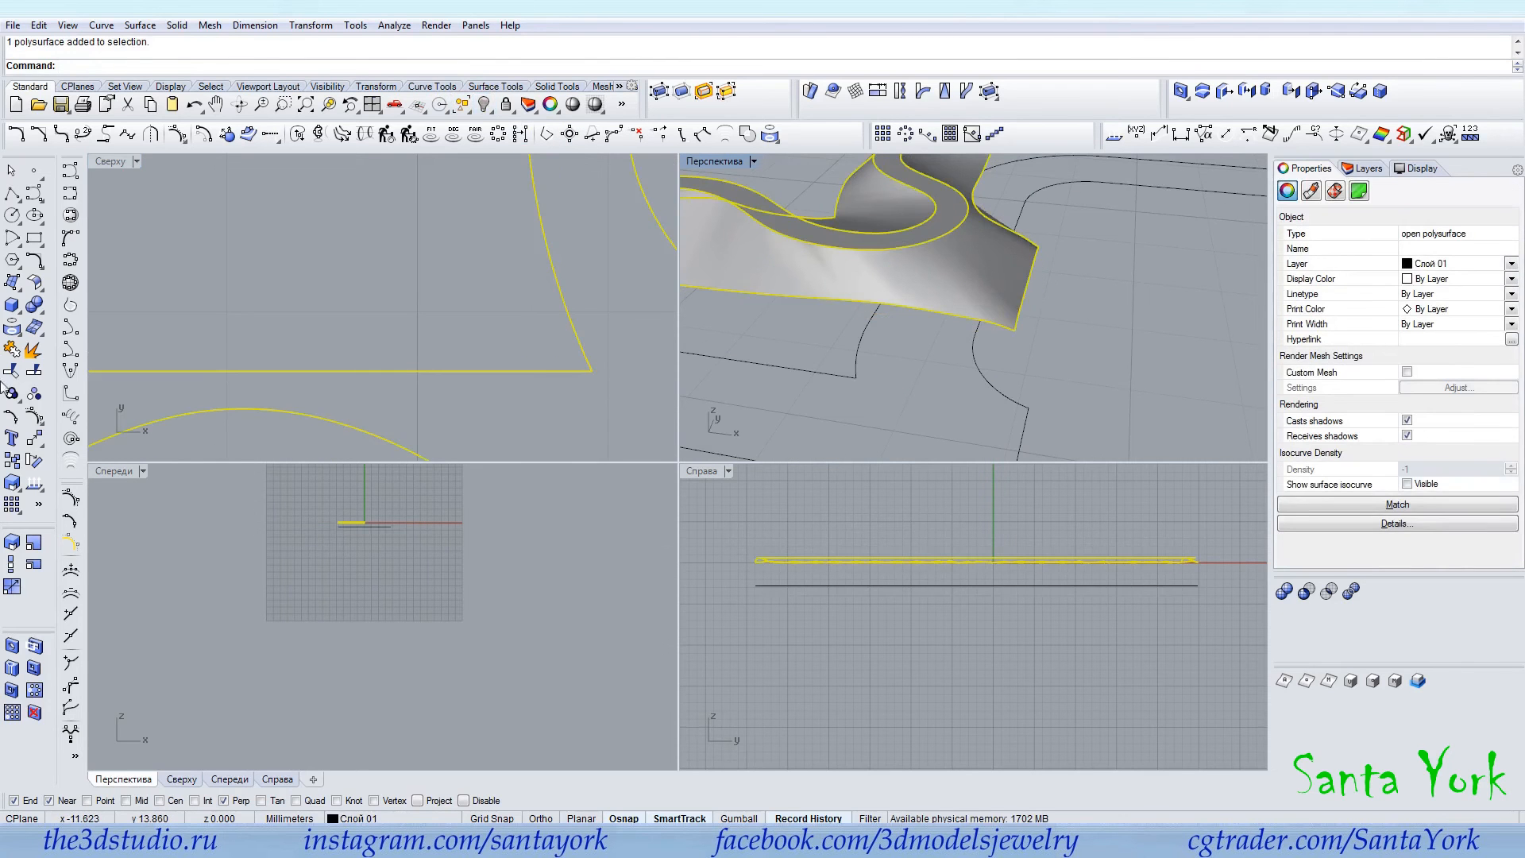
pyautogui.click(12, 327)
pyautogui.click(329, 27)
pyautogui.click(327, 148)
pyautogui.click(229, 66)
pyautogui.scroll(-10, 882, 320)
pyautogui.keyDown('shift'); pyautogui.click(1090, 281); pyautogui.keyUp('shift')
pyautogui.click(12, 351)
# Draw a line from the relief's inner corner down to the matching corner of the lower border, and duplicate the relief's borders.
pyautogui.scroll(5, 942, 297)
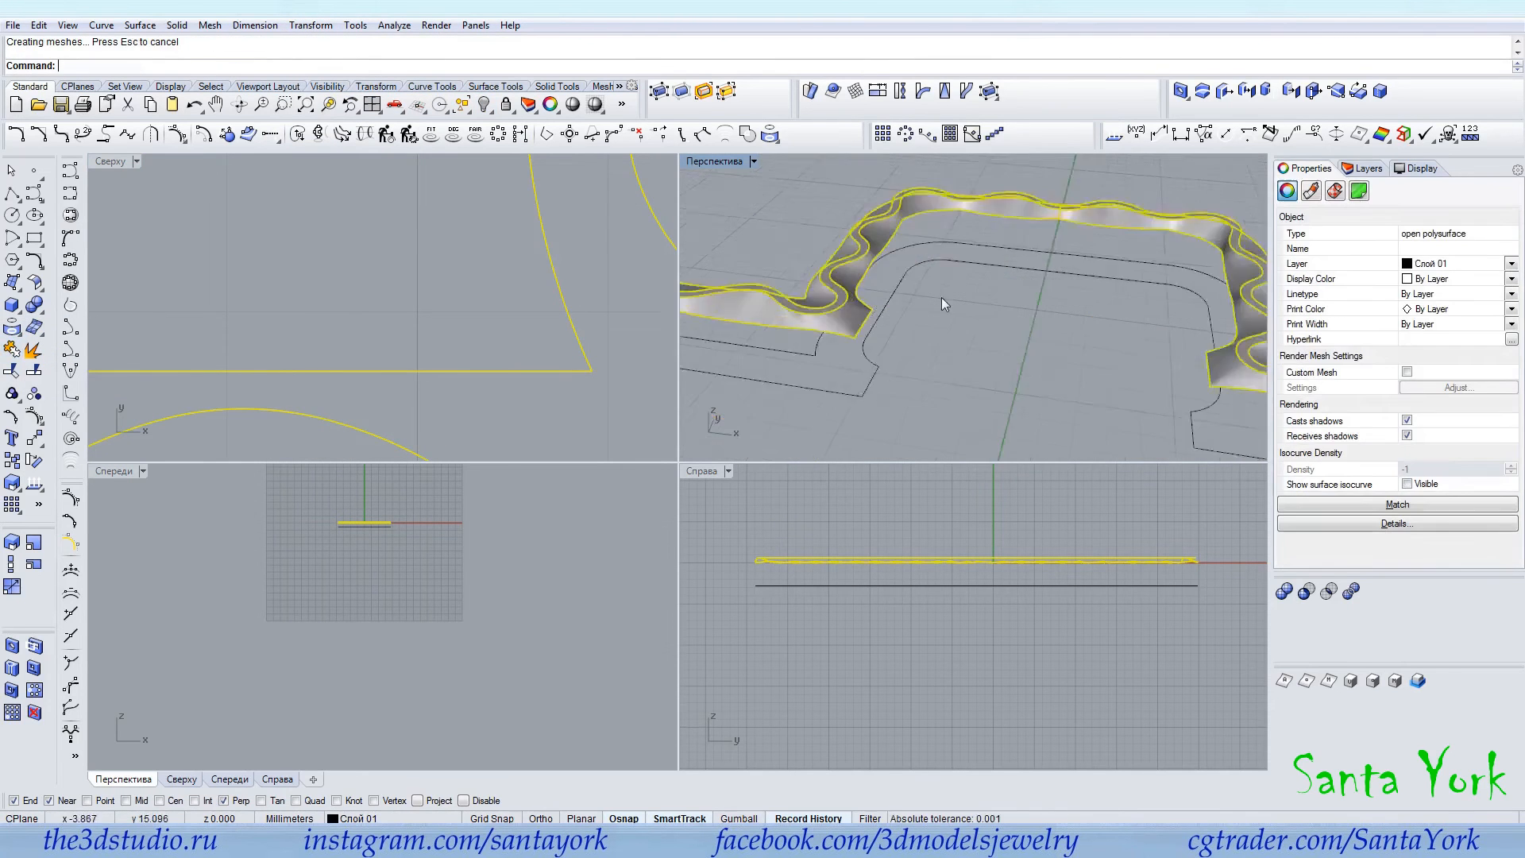
pyautogui.click(12, 194)
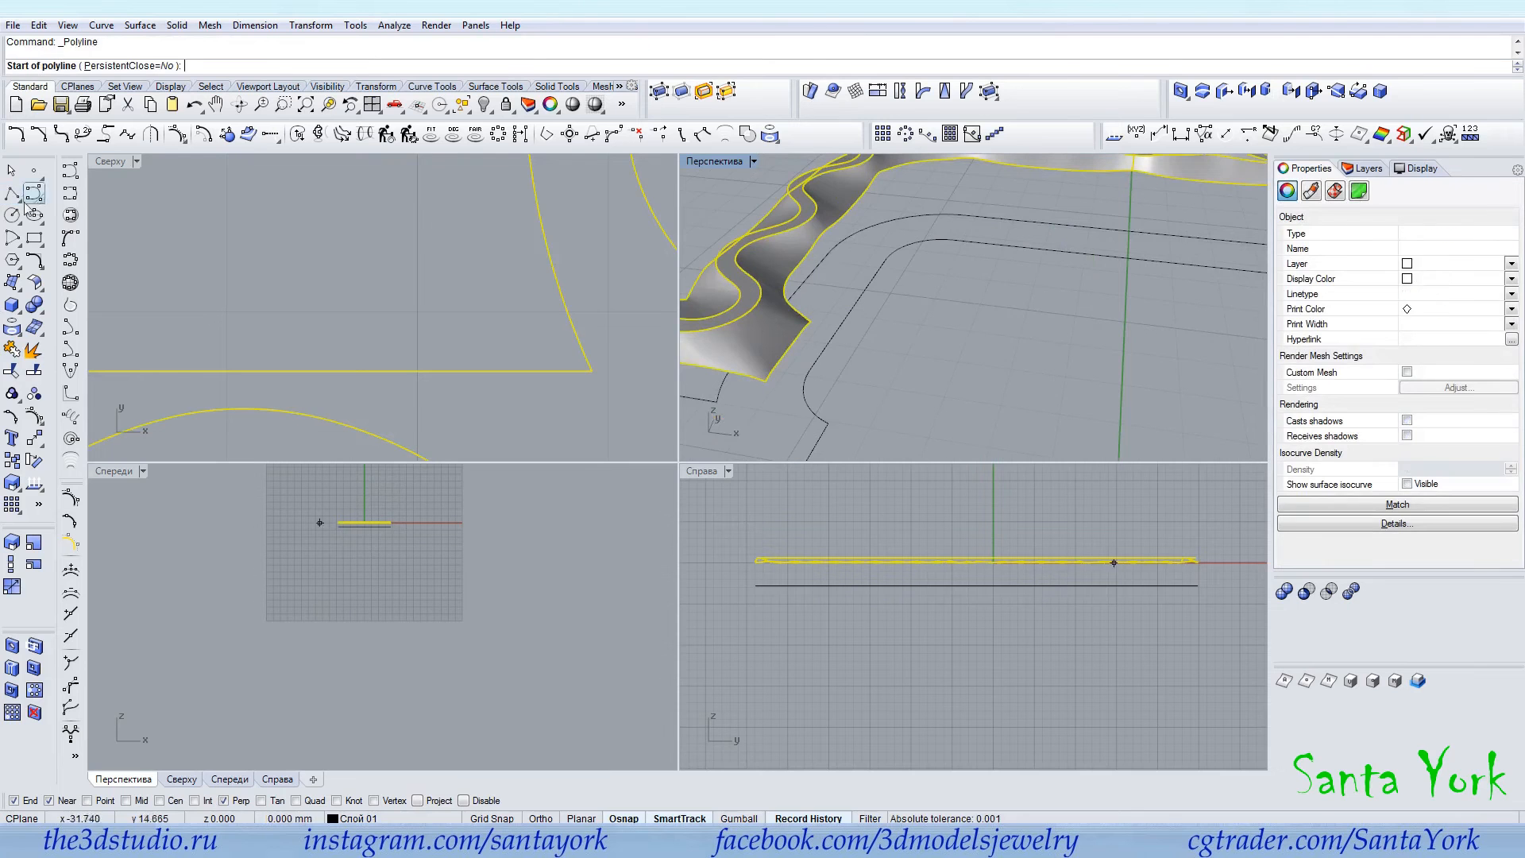
pyautogui.click(766, 382)
pyautogui.keyDown('shift'); pyautogui.moveTo(766, 382); pyautogui.dragTo(832, 293, button='right'); pyautogui.keyUp('shift')
pyautogui.click(848, 405)
pyautogui.rightClick(847, 403)
pyautogui.click(12, 327)
pyautogui.click(153, 339)
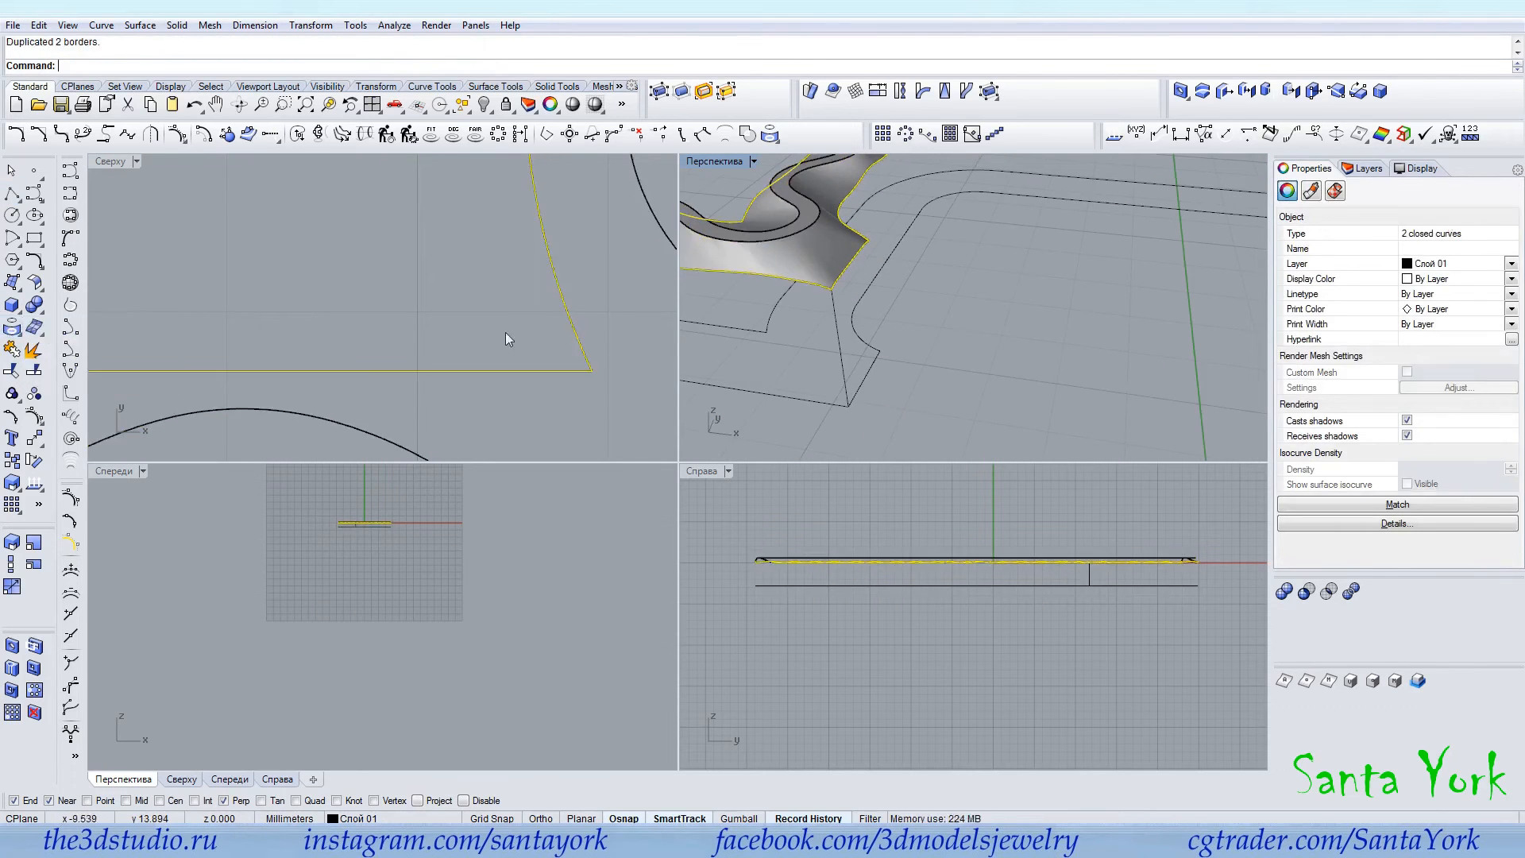
# Sweep the connecting line along the upper and lower inner borders to form the inner wall, and delete the used curves.
pyautogui.click(804, 283)
pyautogui.click(832, 308)
pyautogui.keyDown('shift'); pyautogui.click(791, 399); pyautogui.keyUp('shift')
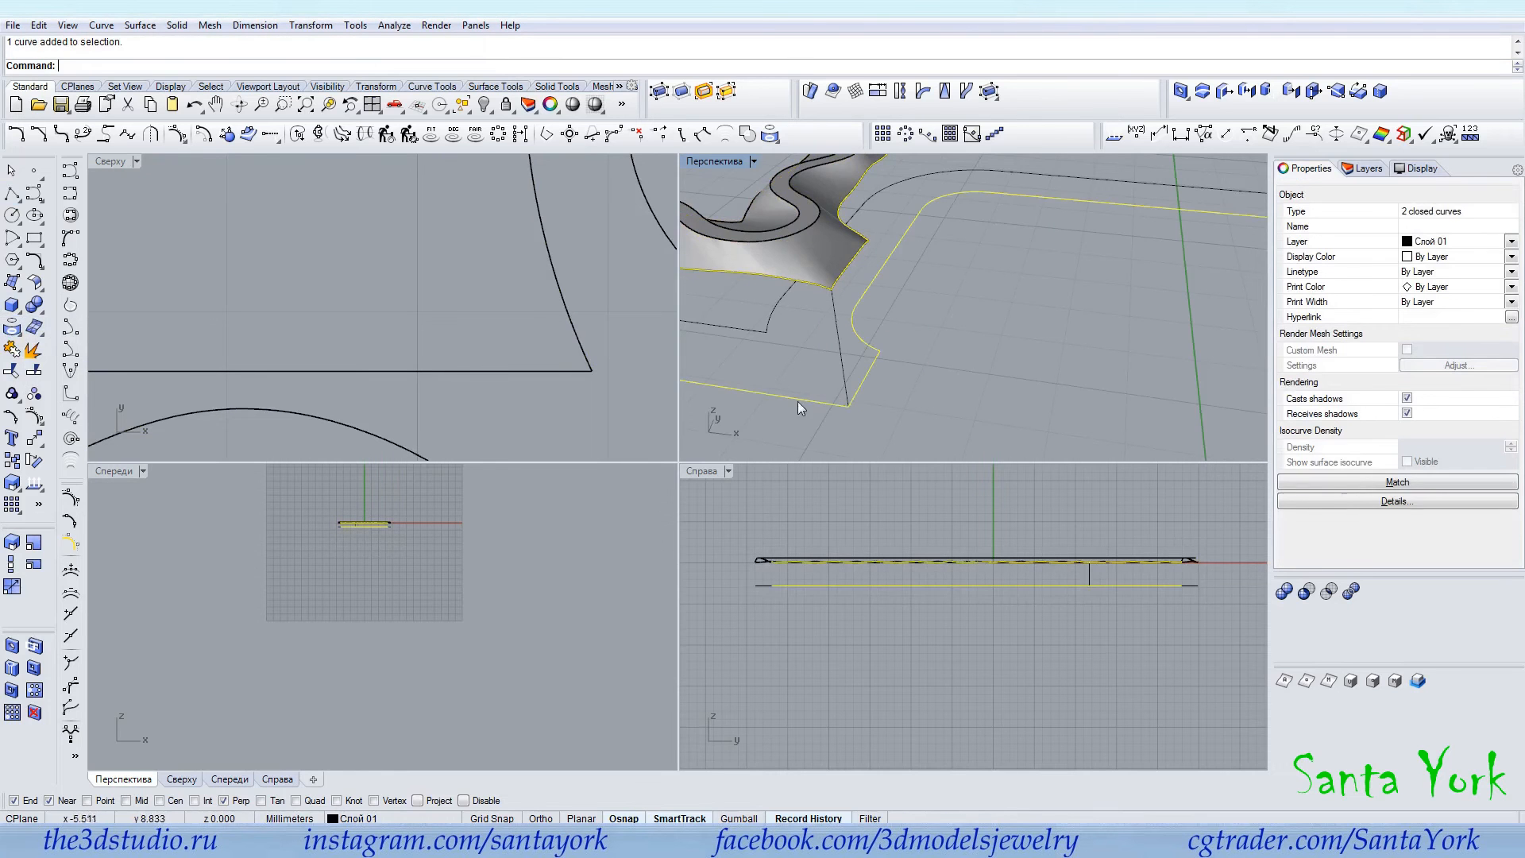
pyautogui.click(140, 25)
pyautogui.click(171, 96)
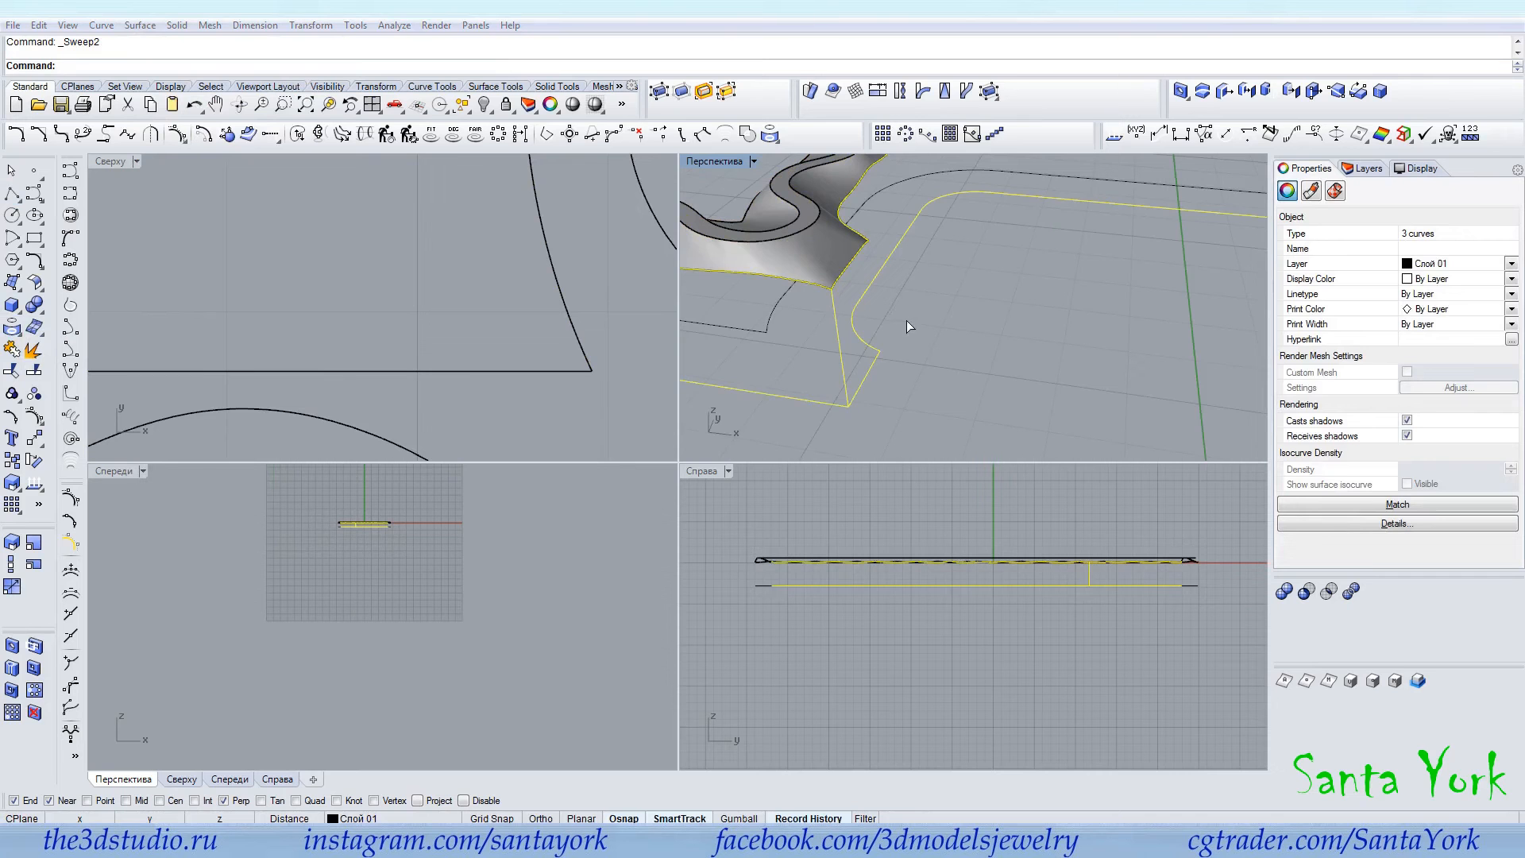
pyautogui.press('Return')
pyautogui.scroll(-6, 1000, 286)
pyautogui.press('Delete')
# Draw a line from the relief's outer corner down to the matching corner of the lower outer border.
pyautogui.moveTo(999, 285); pyautogui.dragTo(536, 302, button='right')
pyautogui.click(11, 193)
pyautogui.scroll(5, 965, 393)
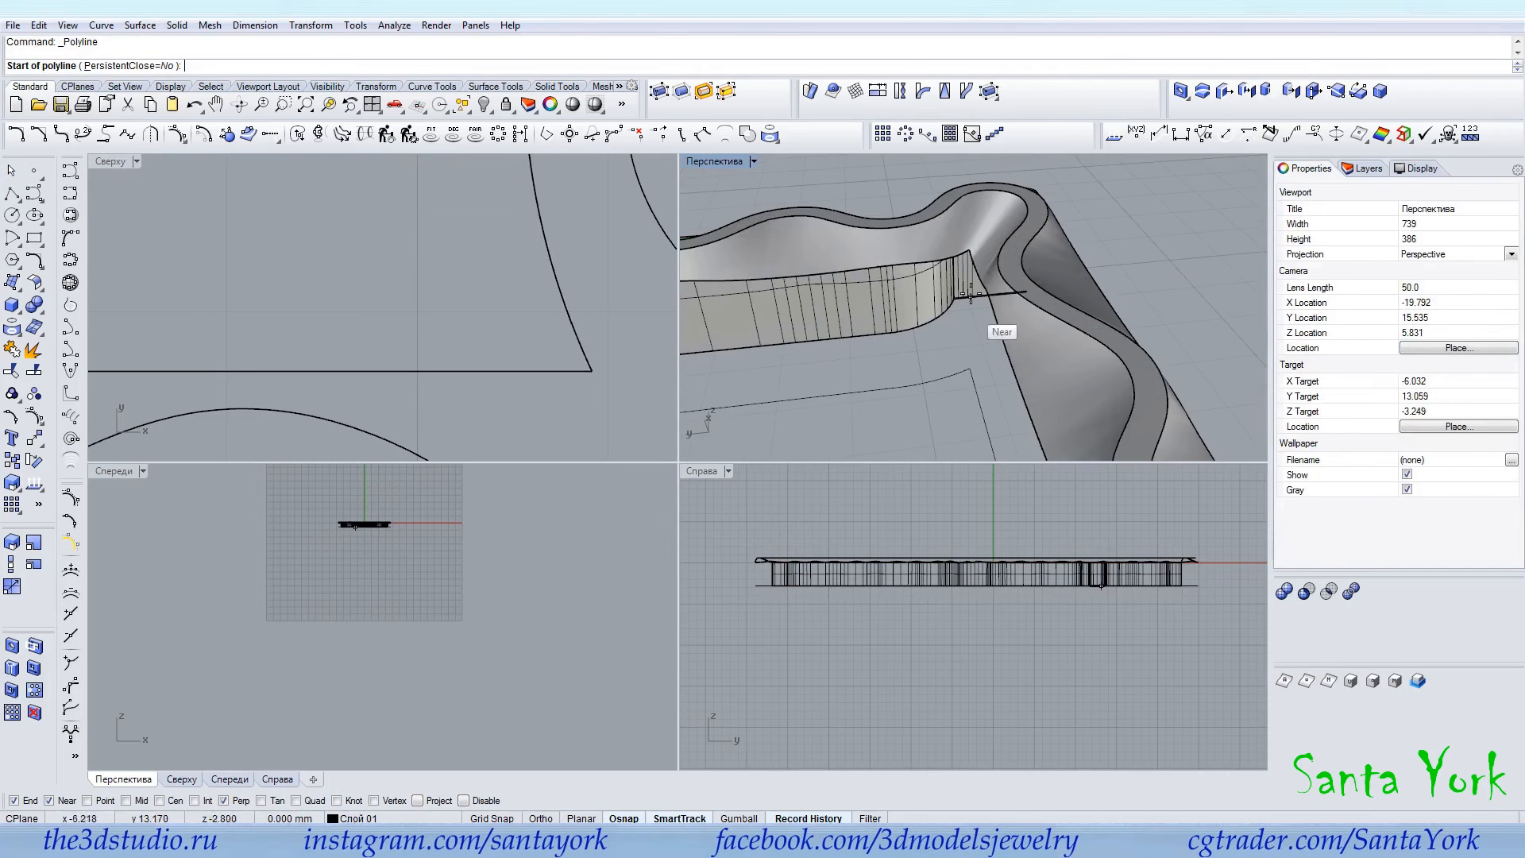
pyautogui.click(969, 252)
pyautogui.click(967, 366)
pyautogui.rightClick(988, 361)
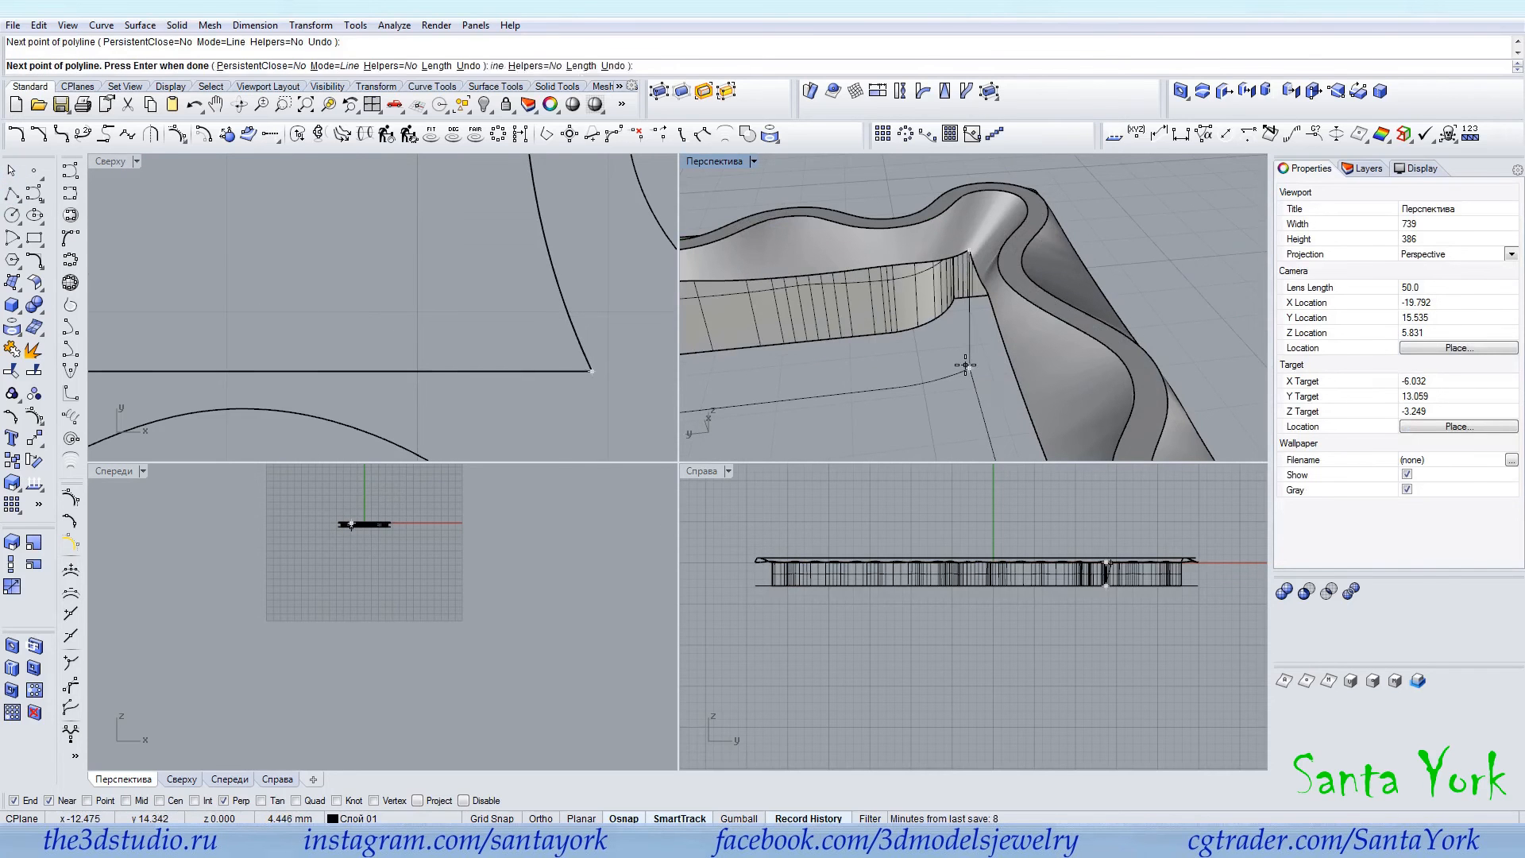
# Create the outer wall with a closed Sweep 2 of the connecting line along the upper and lower outer borders.
pyautogui.click(1004, 361)
pyautogui.click(1045, 401)
pyautogui.keyDown('shift'); pyautogui.click(980, 405); pyautogui.keyUp('shift')
pyautogui.keyDown('shift'); pyautogui.click(974, 347); pyautogui.keyUp('shift')
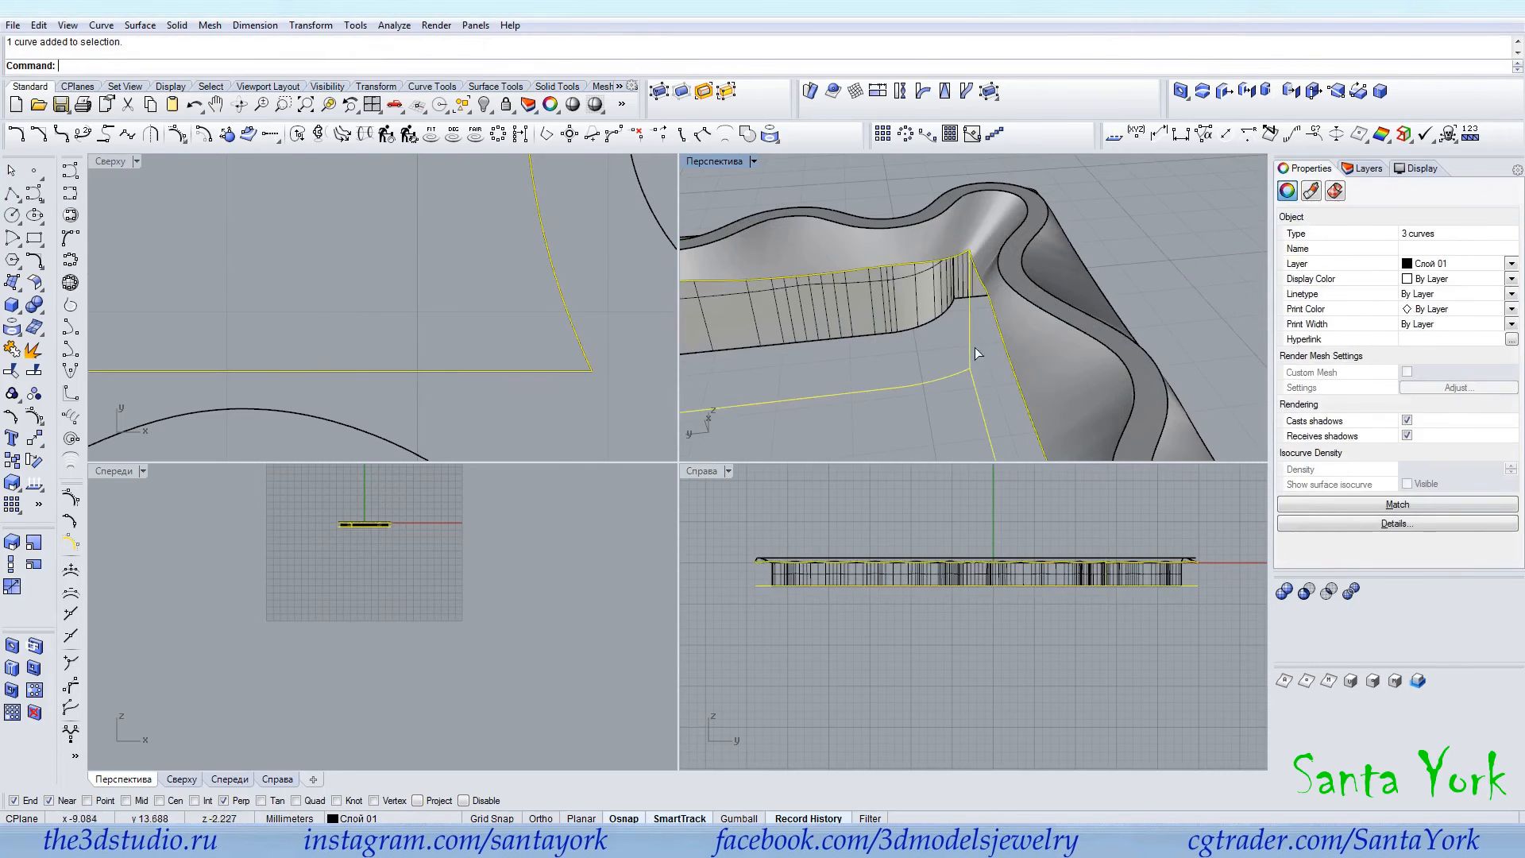
pyautogui.click(140, 25)
pyautogui.click(162, 113)
pyautogui.click(140, 25)
pyautogui.click(174, 96)
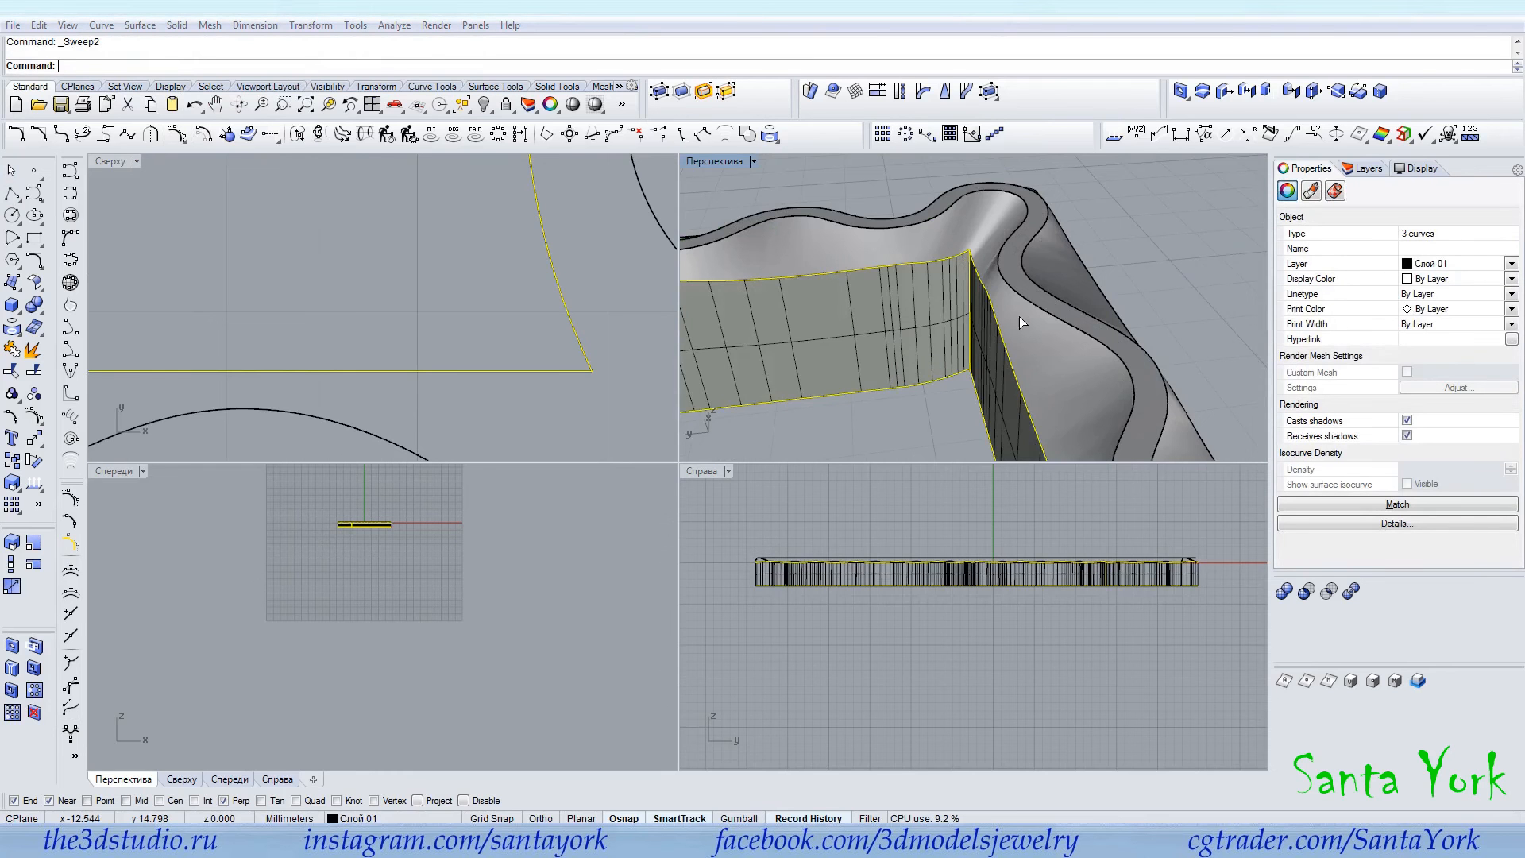
pyautogui.moveTo(933, 423); pyautogui.dragTo(1043, 387, button='right')
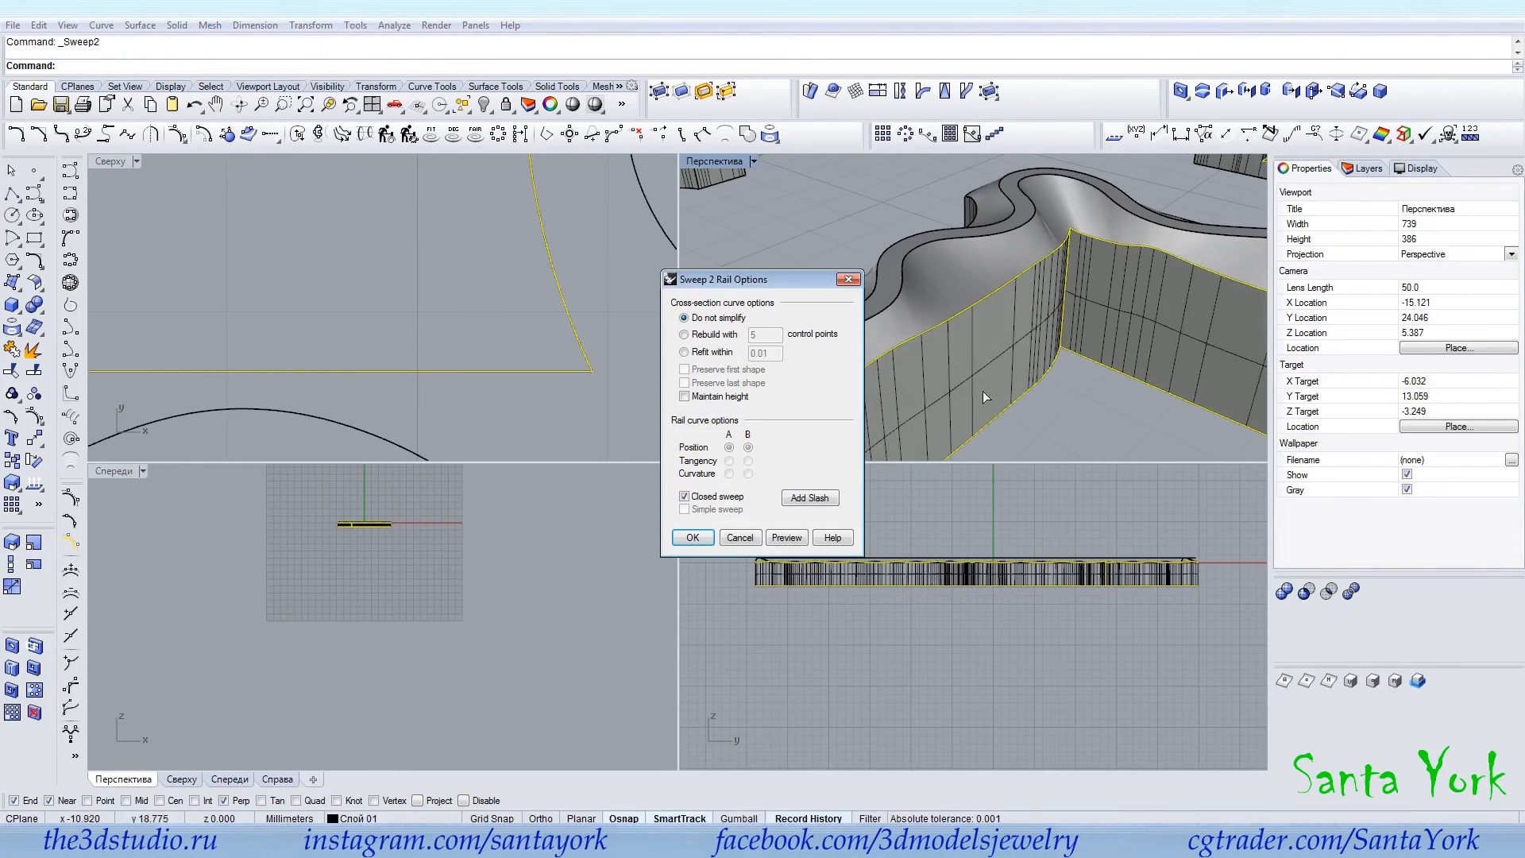
pyautogui.click(699, 539)
pyautogui.scroll(-7, 1131, 303)
pyautogui.press('Escape')
# Join the wavy relief with the inner and outer walls into one polysurface and cap its open underside.
pyautogui.click(1045, 296)
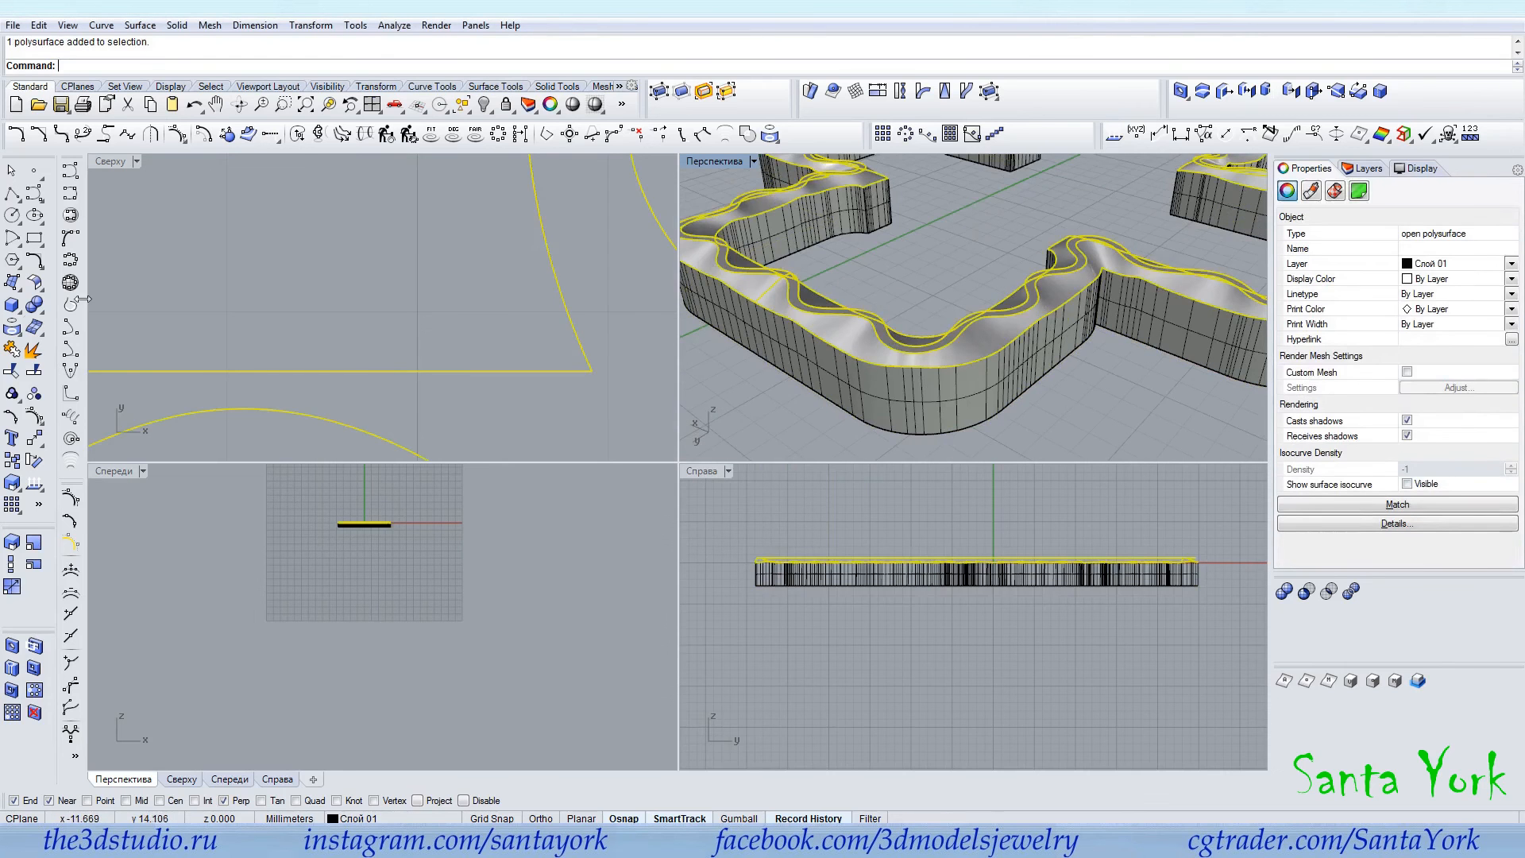
pyautogui.click(35, 350)
pyautogui.click(921, 351)
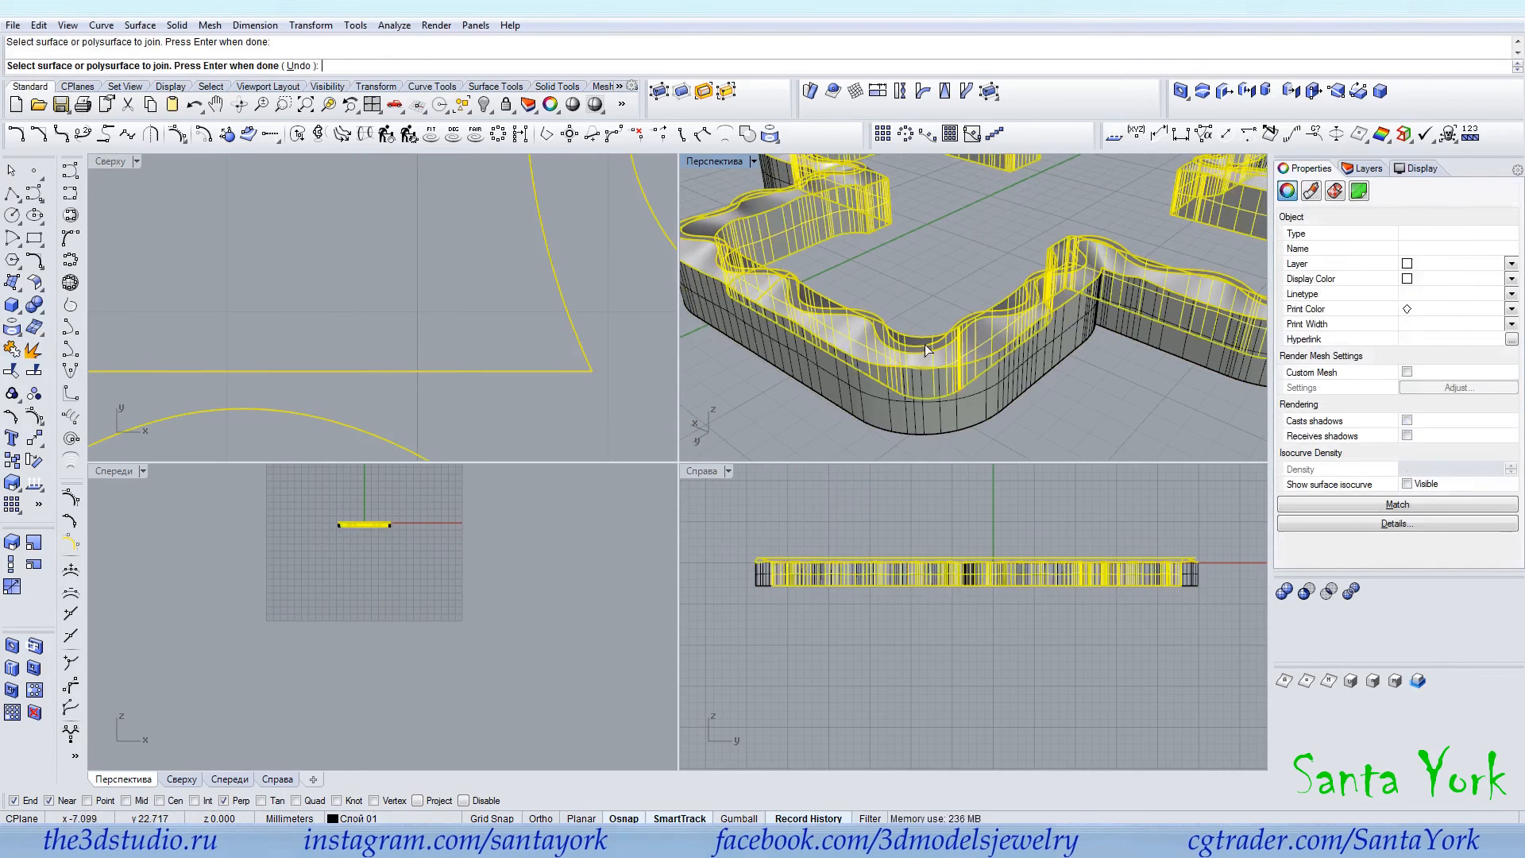
pyautogui.press('Return')
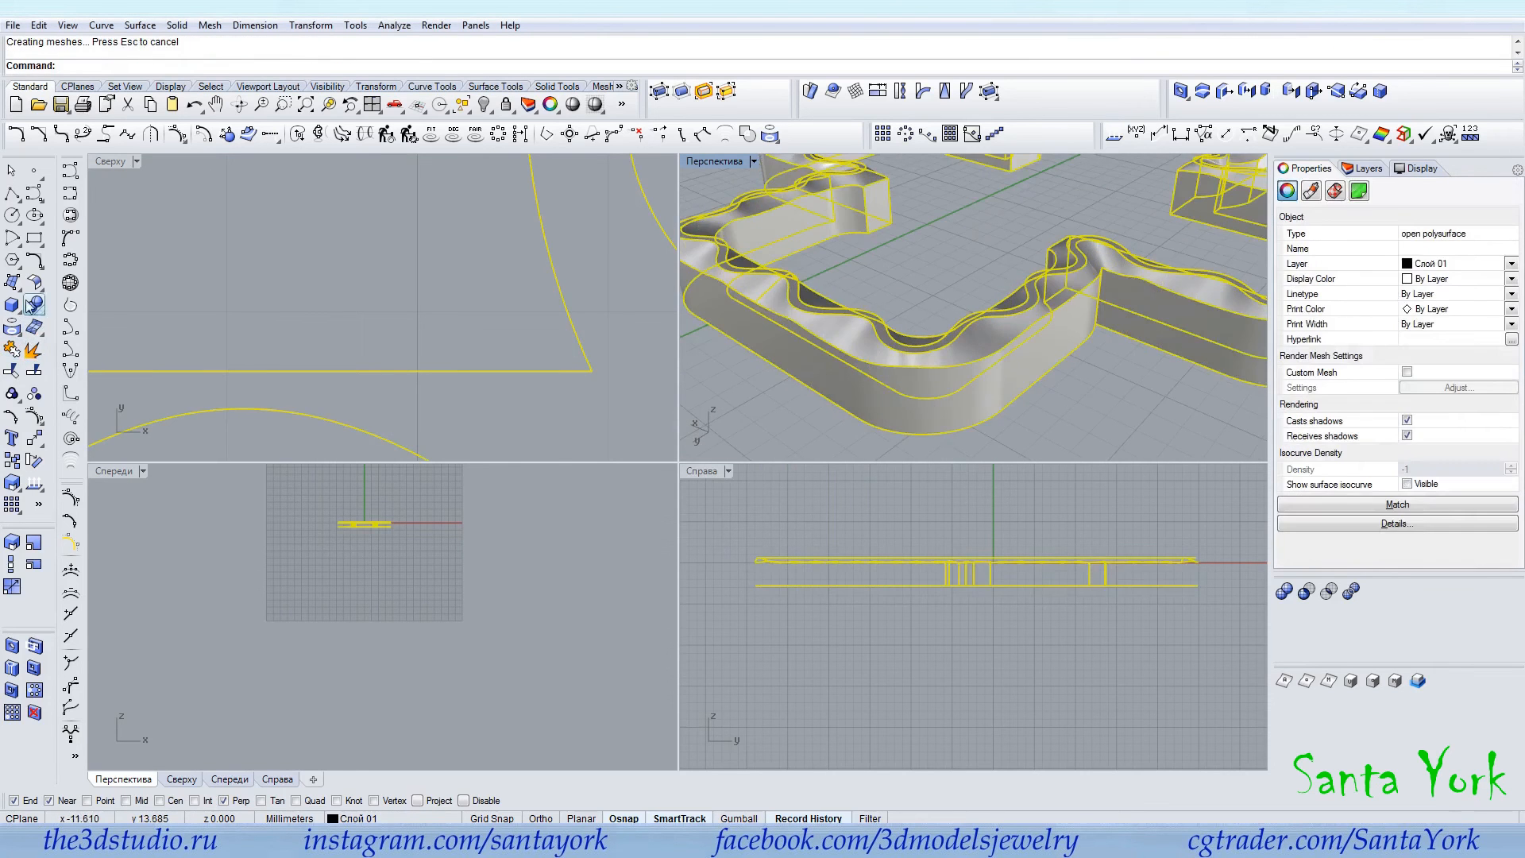
pyautogui.click(29, 303)
pyautogui.click(56, 334)
pyautogui.click(14, 352)
# Set the perspective viewport's display mode to Rendered.
pyautogui.rightClick(1045, 342)
pyautogui.moveTo(1045, 342); pyautogui.dragTo(782, 429, button='right')
pyautogui.scroll(9, 936, 354)
pyautogui.moveTo(937, 349); pyautogui.dragTo(845, 184, button='right')
pyautogui.click(740, 161)
pyautogui.click(787, 238)
pyautogui.moveTo(826, 282); pyautogui.dragTo(953, 342, button='right')
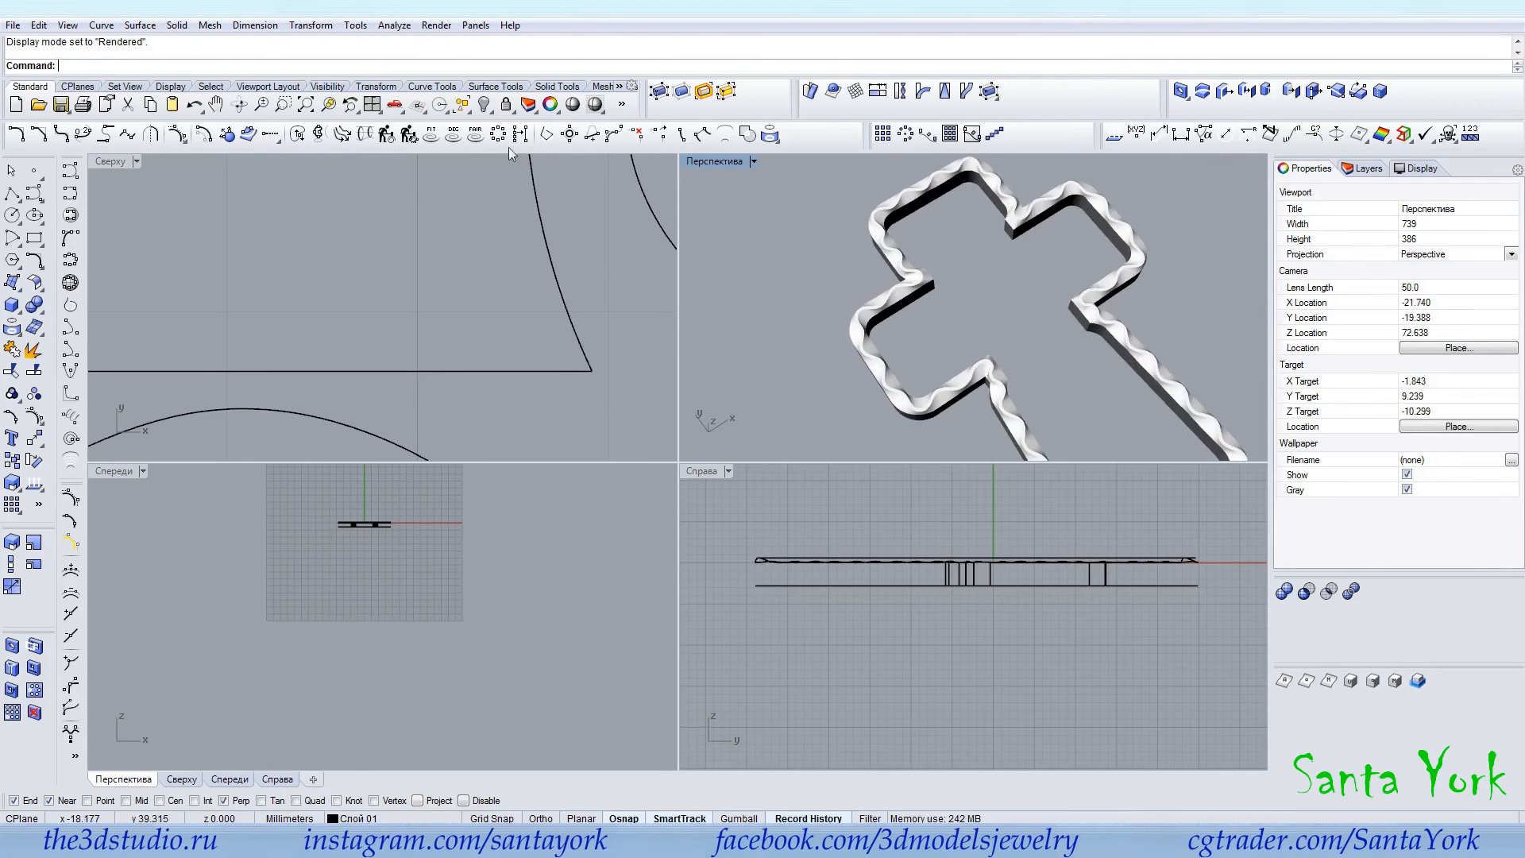
# Paste the detailed crucifix model inside the wavy frame.
pyautogui.hotkey('ctrl', 'v')
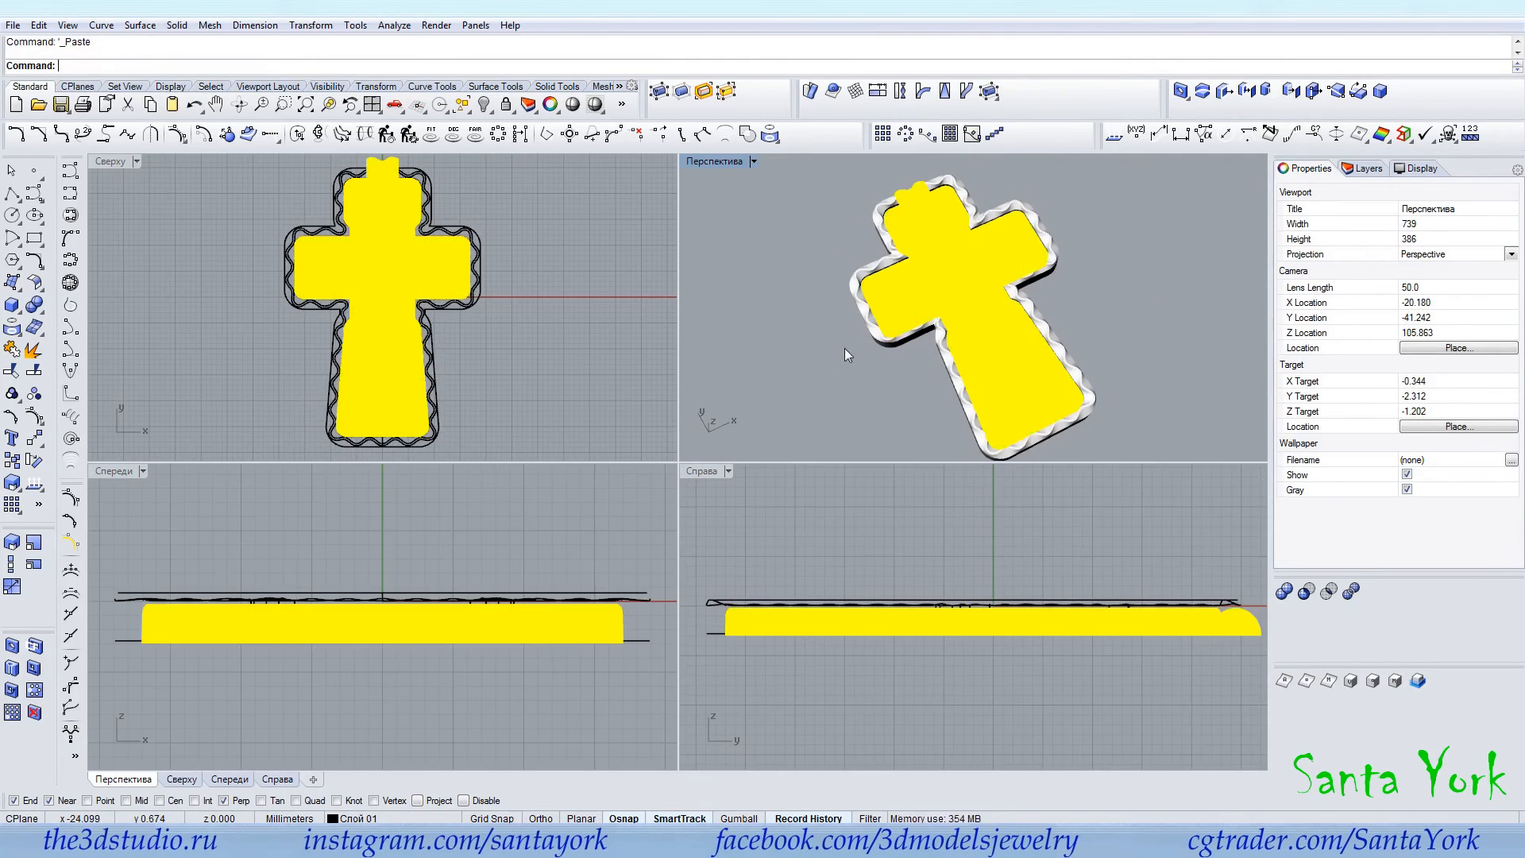
pyautogui.click(845, 348)
pyautogui.moveTo(1116, 266); pyautogui.dragTo(1099, 293, button='right')
# Examine the assembled cross in a floating full-screen perspective viewport, and close that viewport.
pyautogui.moveTo(696, 161); pyautogui.dragTo(675, 114)
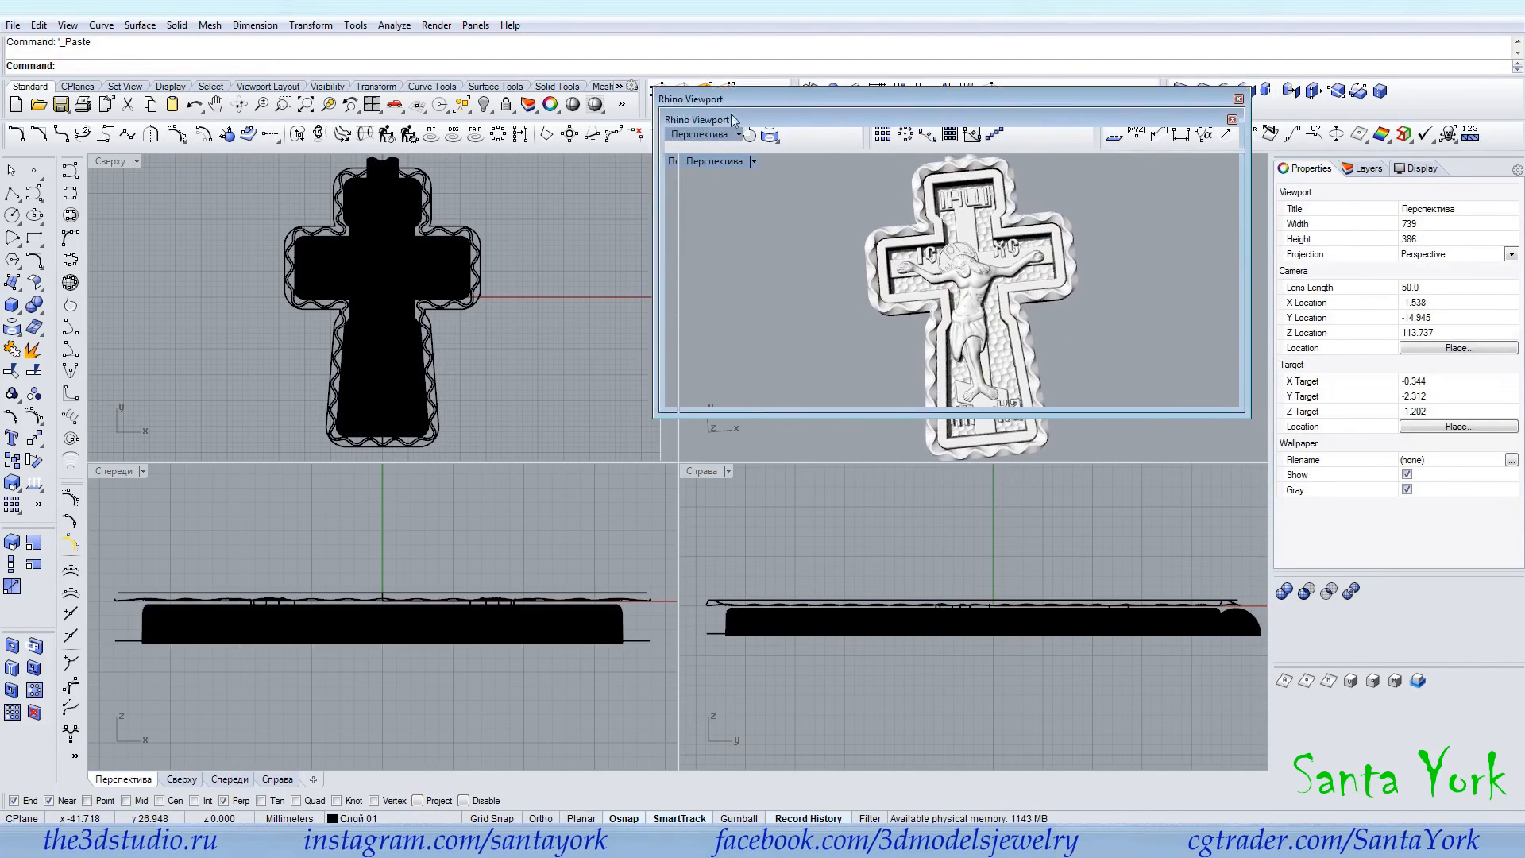
pyautogui.moveTo(765, 99); pyautogui.dragTo(720, 0)
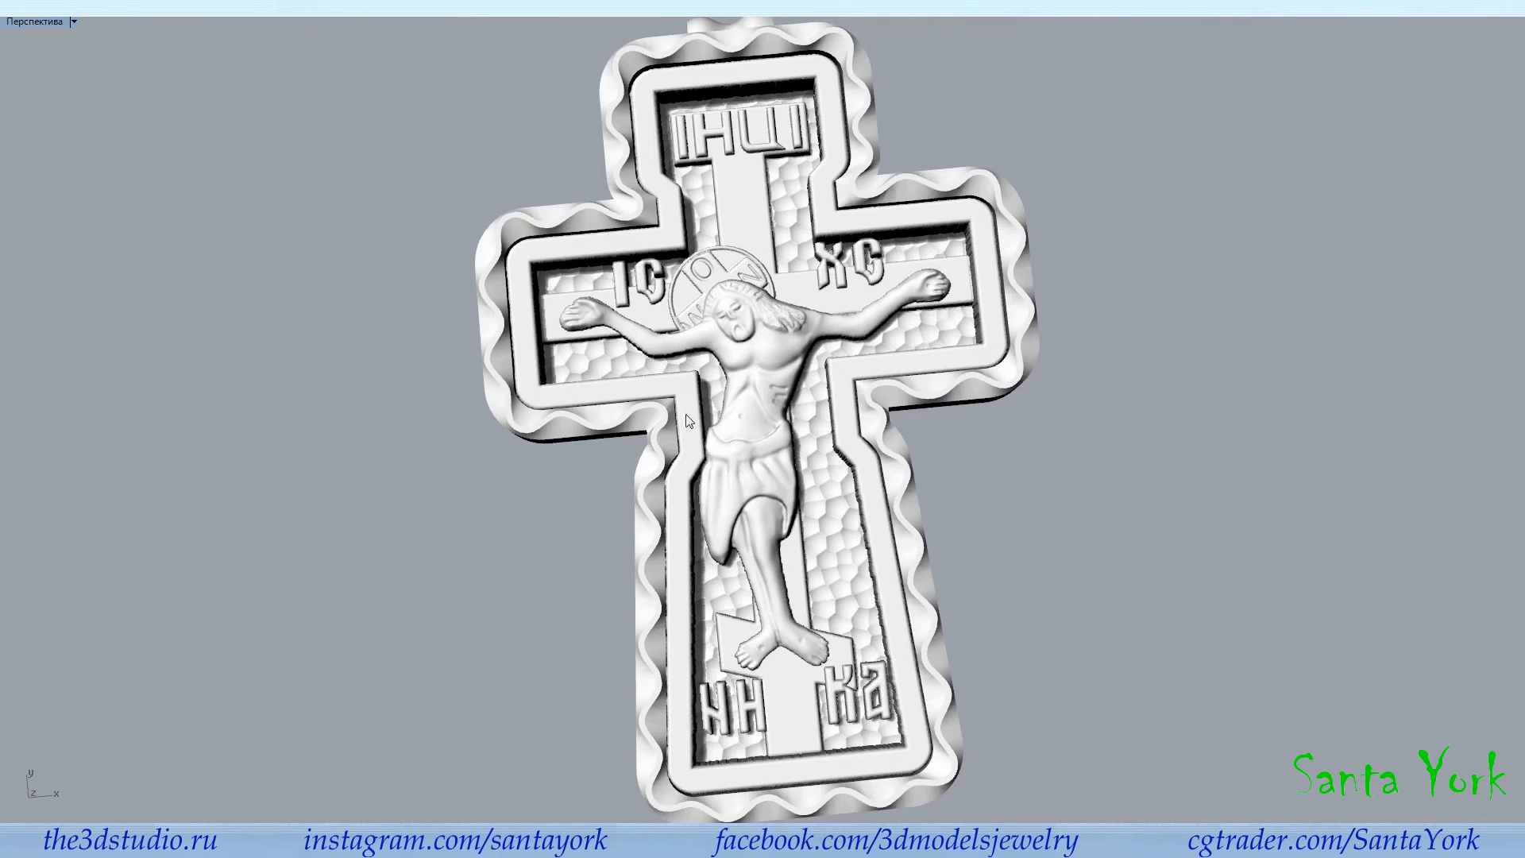
pyautogui.scroll(-2, 685, 417)
pyautogui.moveTo(684, 417); pyautogui.dragTo(663, 428, button='right')
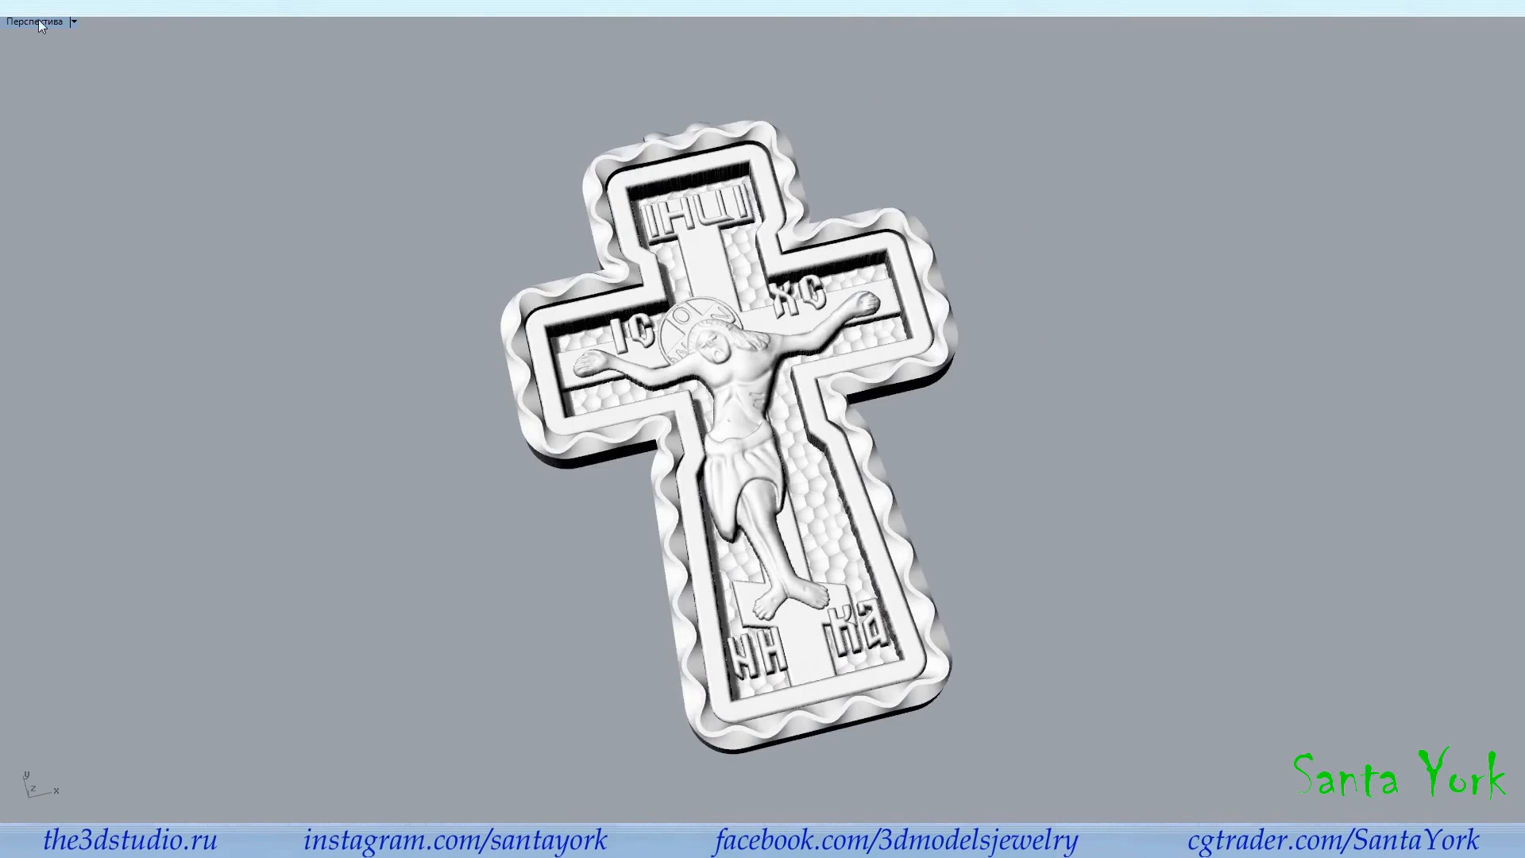
pyautogui.doubleClick(39, 21)
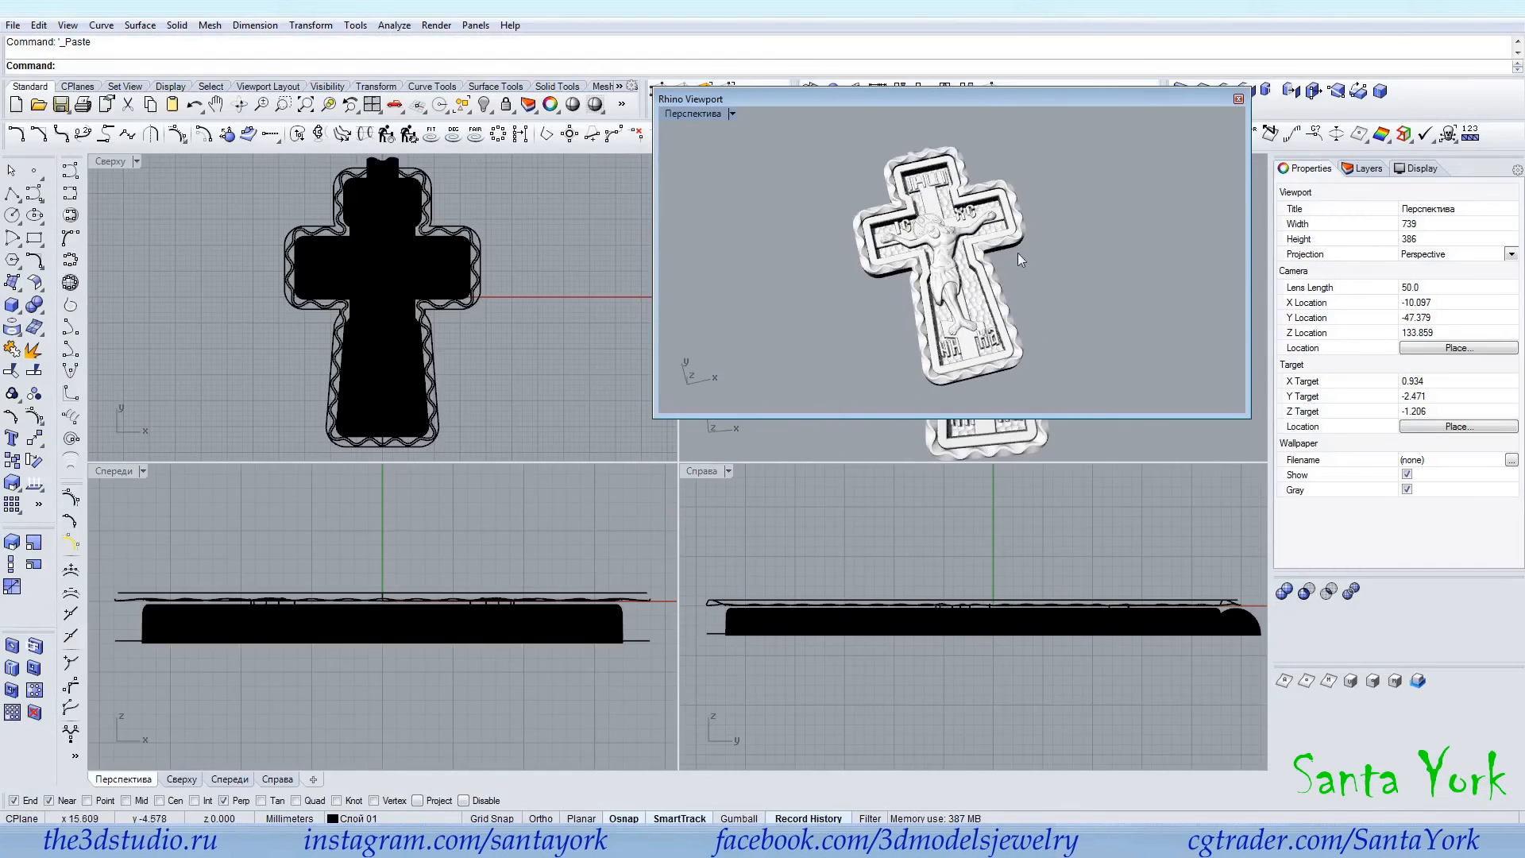
pyautogui.moveTo(1047, 99); pyautogui.dragTo(653, 140)
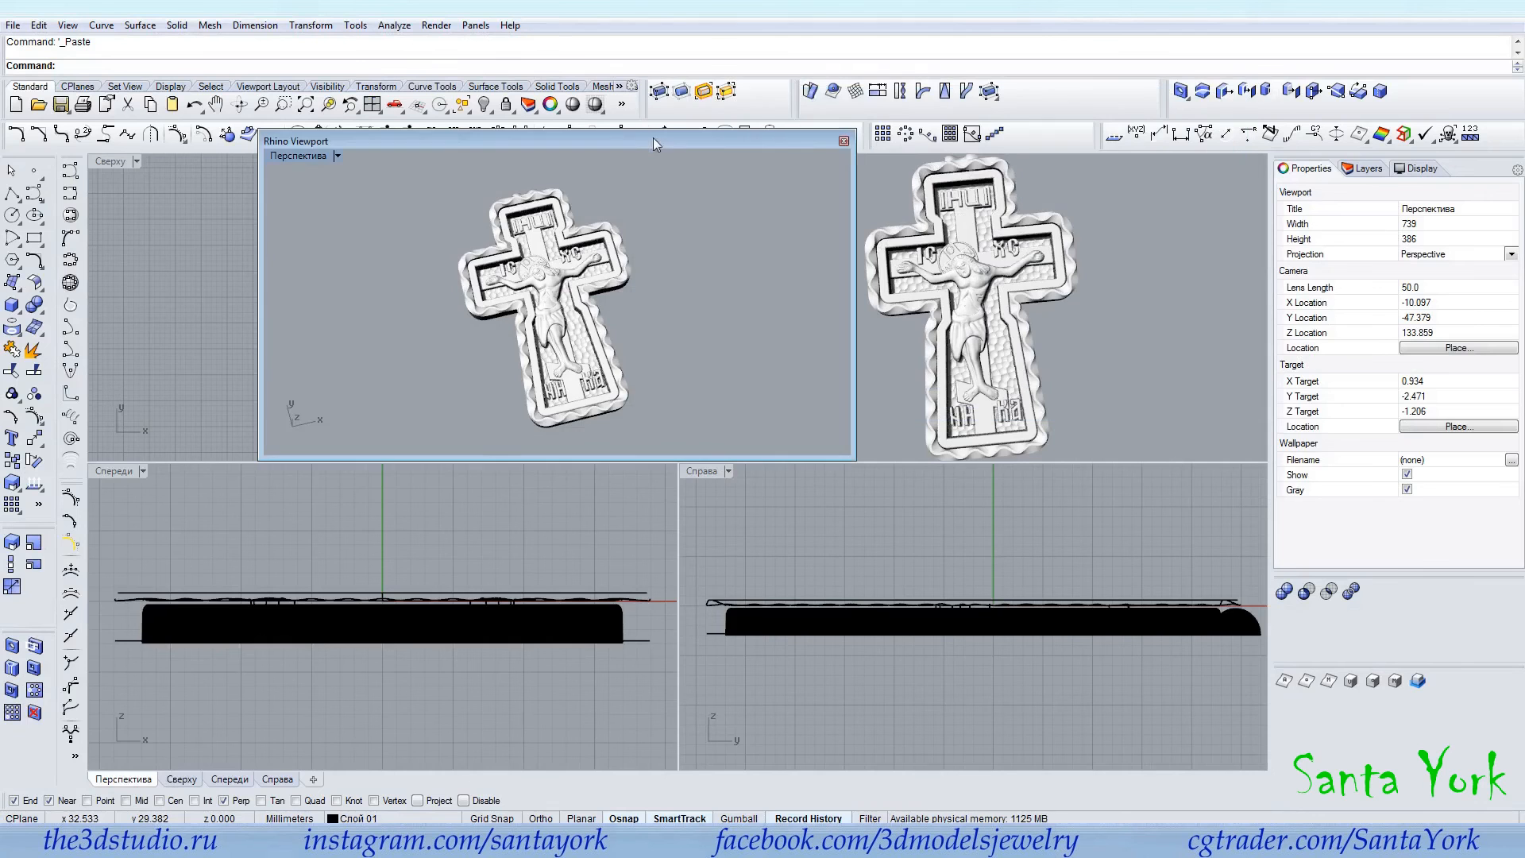
pyautogui.click(844, 141)
# Create a new layer named Layer 02 and assign it a material with the colour Gray.
pyautogui.doubleClick(715, 163)
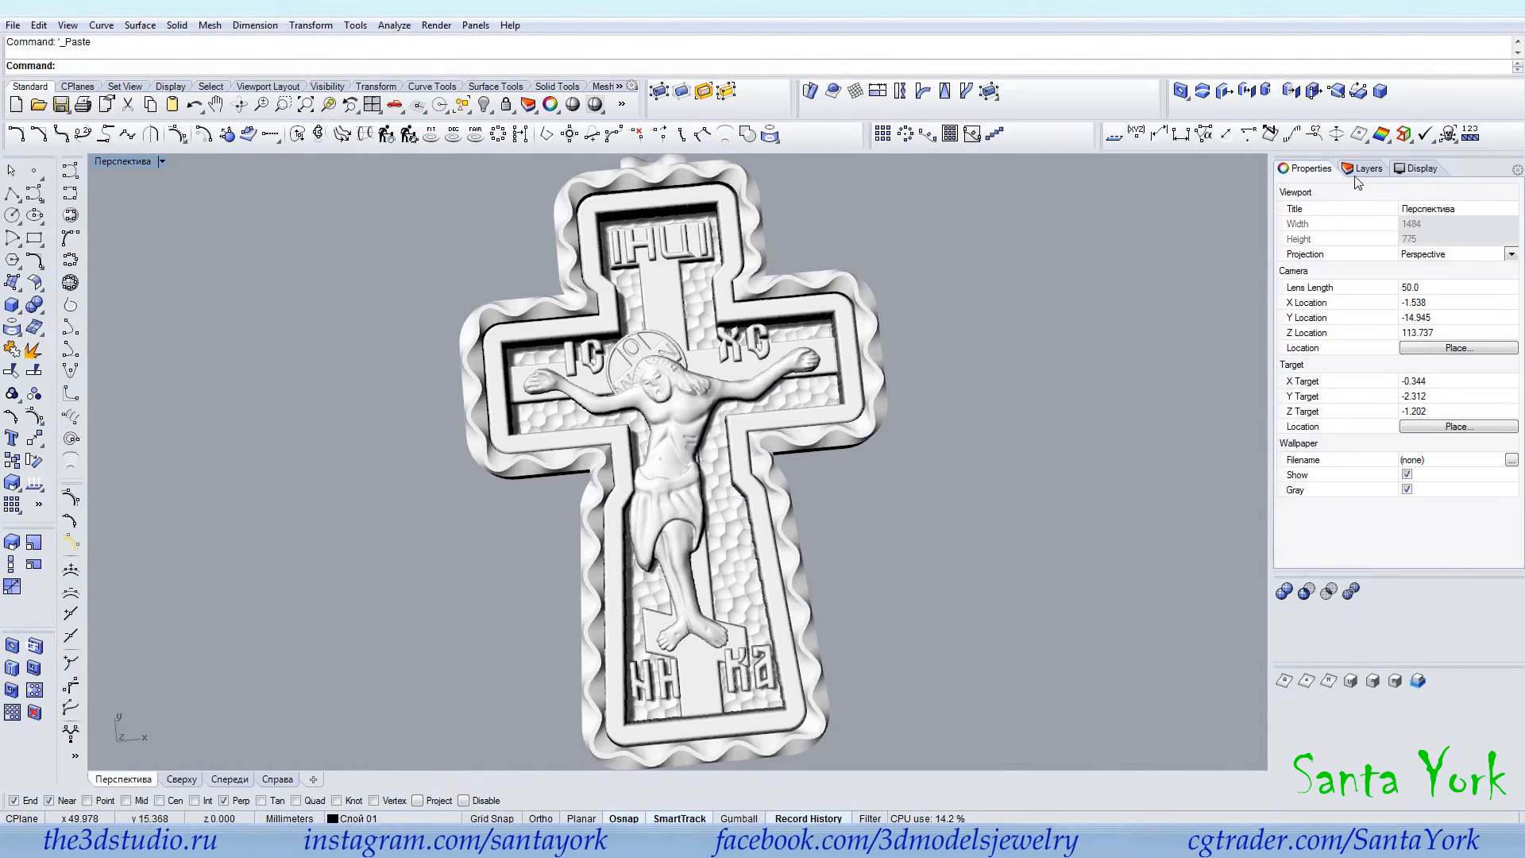
pyautogui.click(1363, 168)
pyautogui.rightClick(1345, 300)
pyautogui.click(1378, 316)
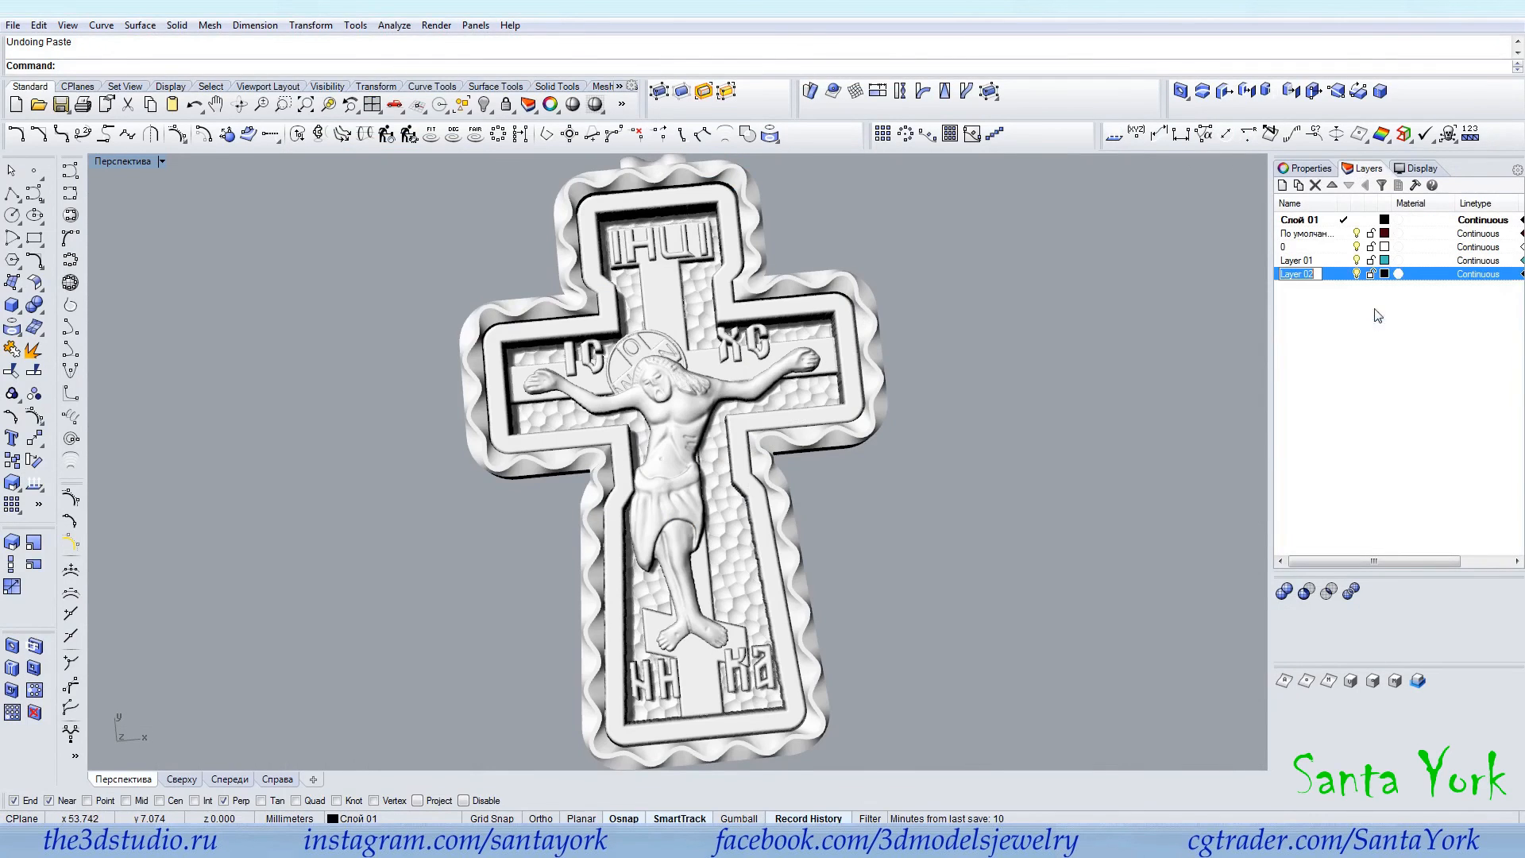
pyautogui.click(1400, 274)
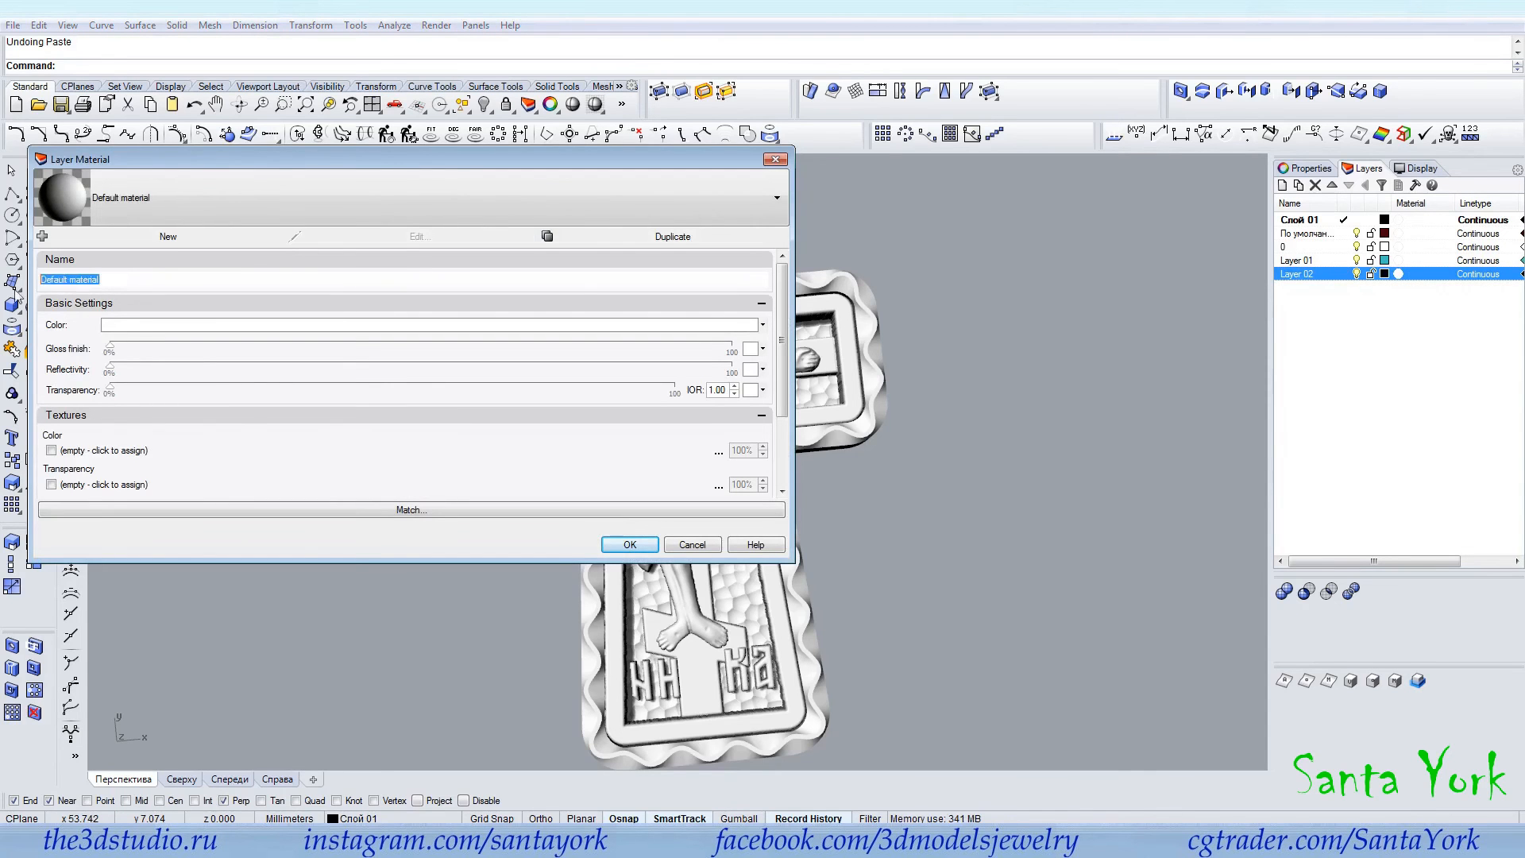
pyautogui.click(143, 326)
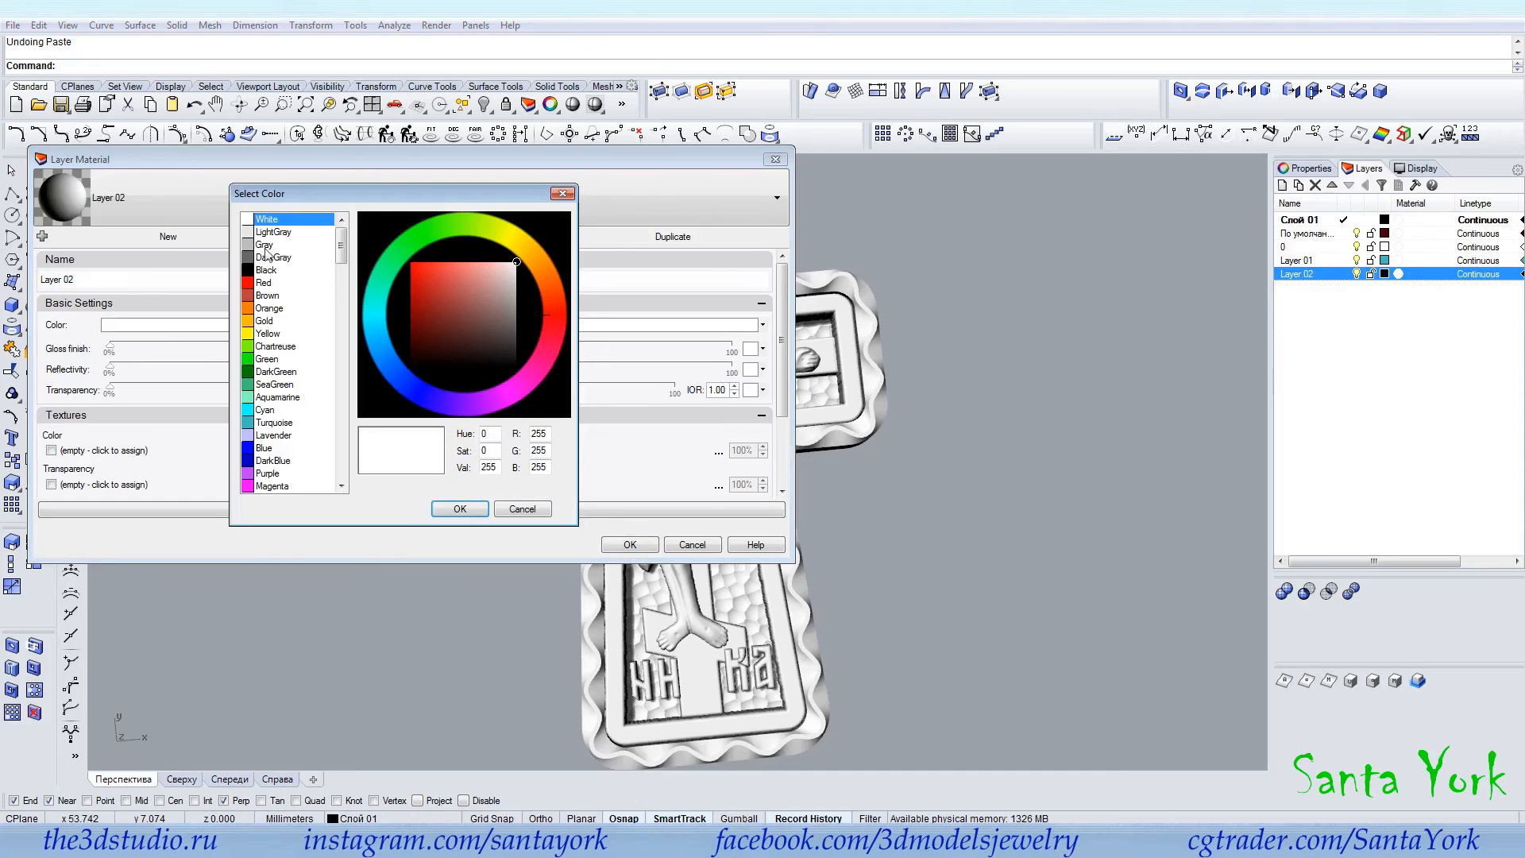
pyautogui.click(274, 246)
pyautogui.click(447, 509)
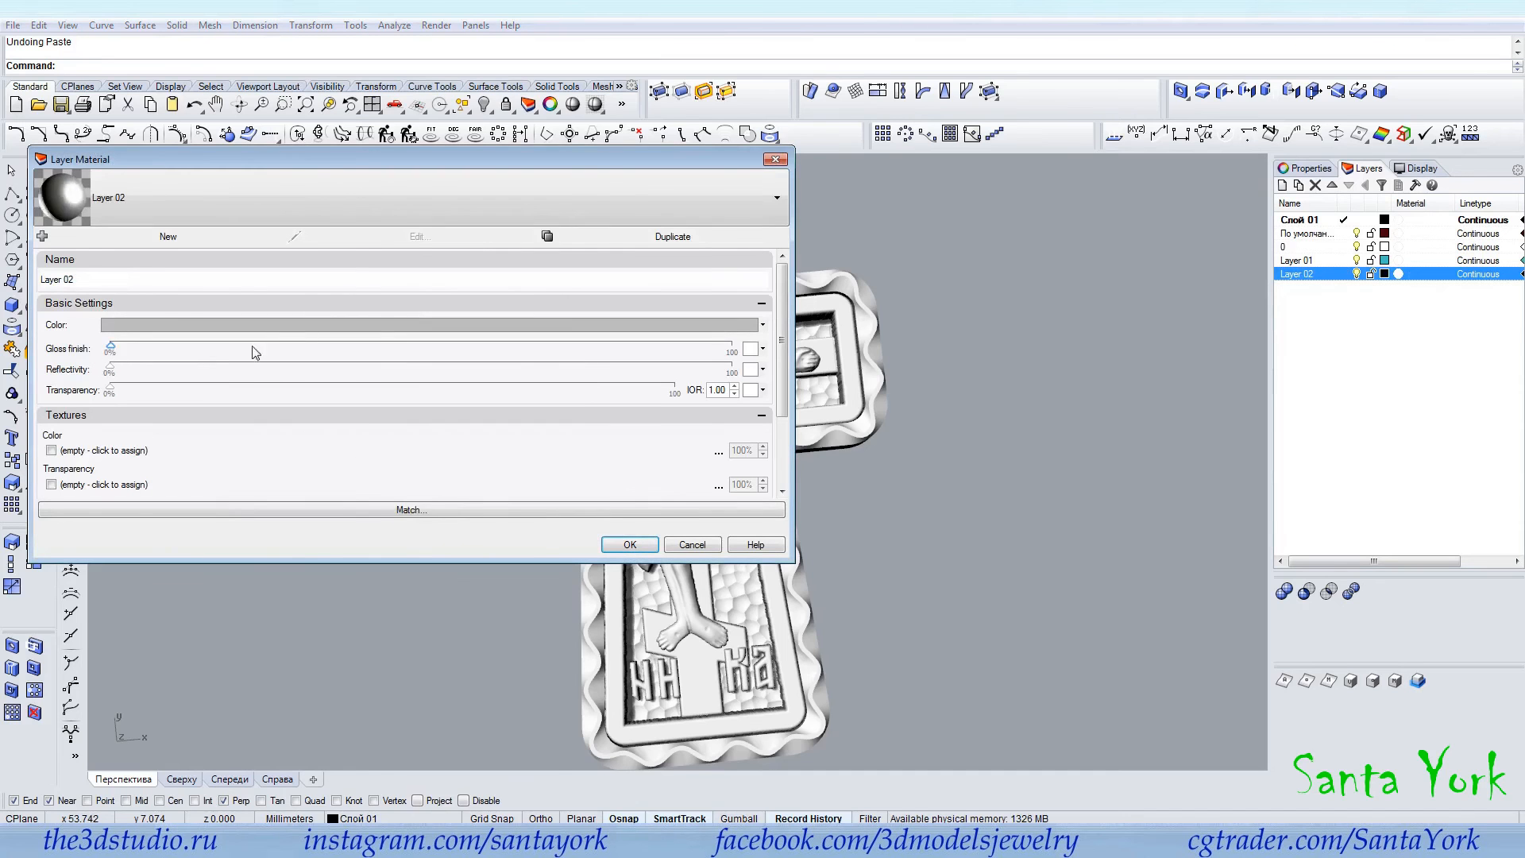
pyautogui.click(632, 547)
# Move the wavy frame polysurface around the crucifix to Layer 02.
pyautogui.click(787, 507)
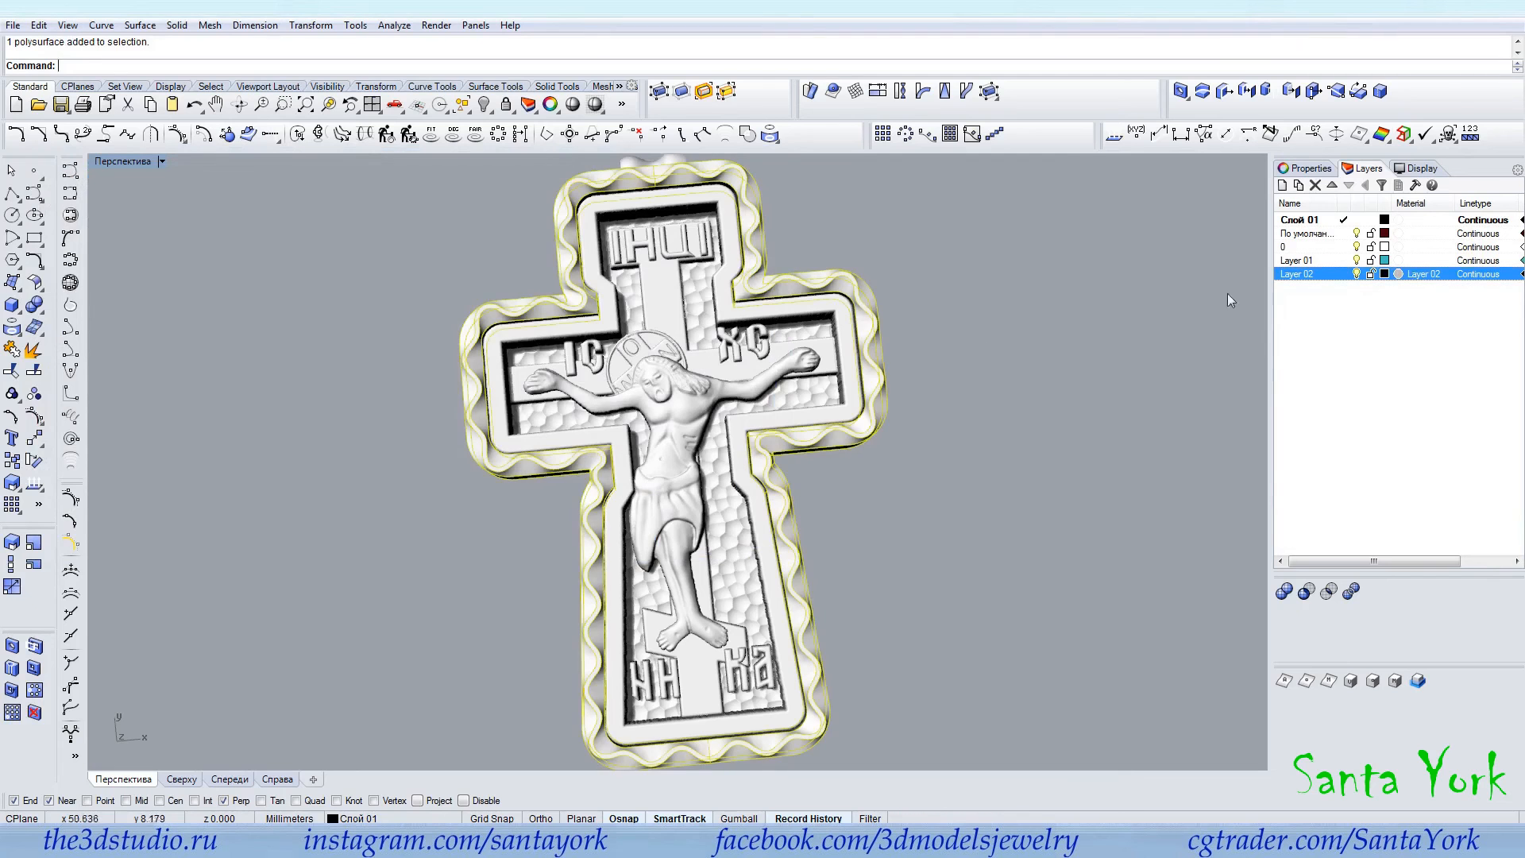
pyautogui.rightClick(1341, 275)
pyautogui.click(1400, 554)
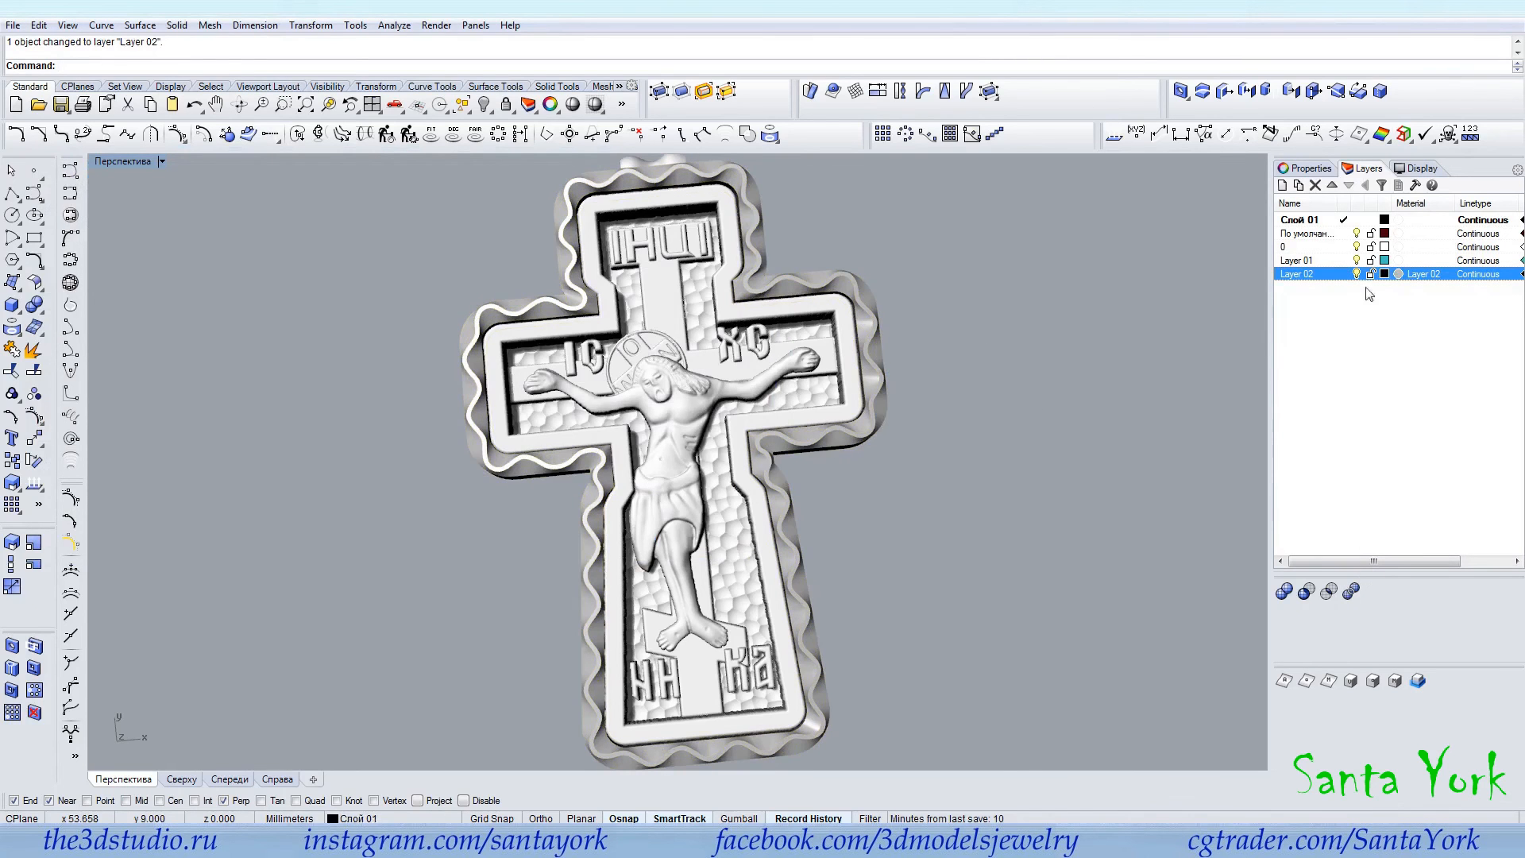
# Give the Layer 02 material 34% gloss, 20% reflectivity and the White 01 environment map at 60%.
pyautogui.click(1399, 274)
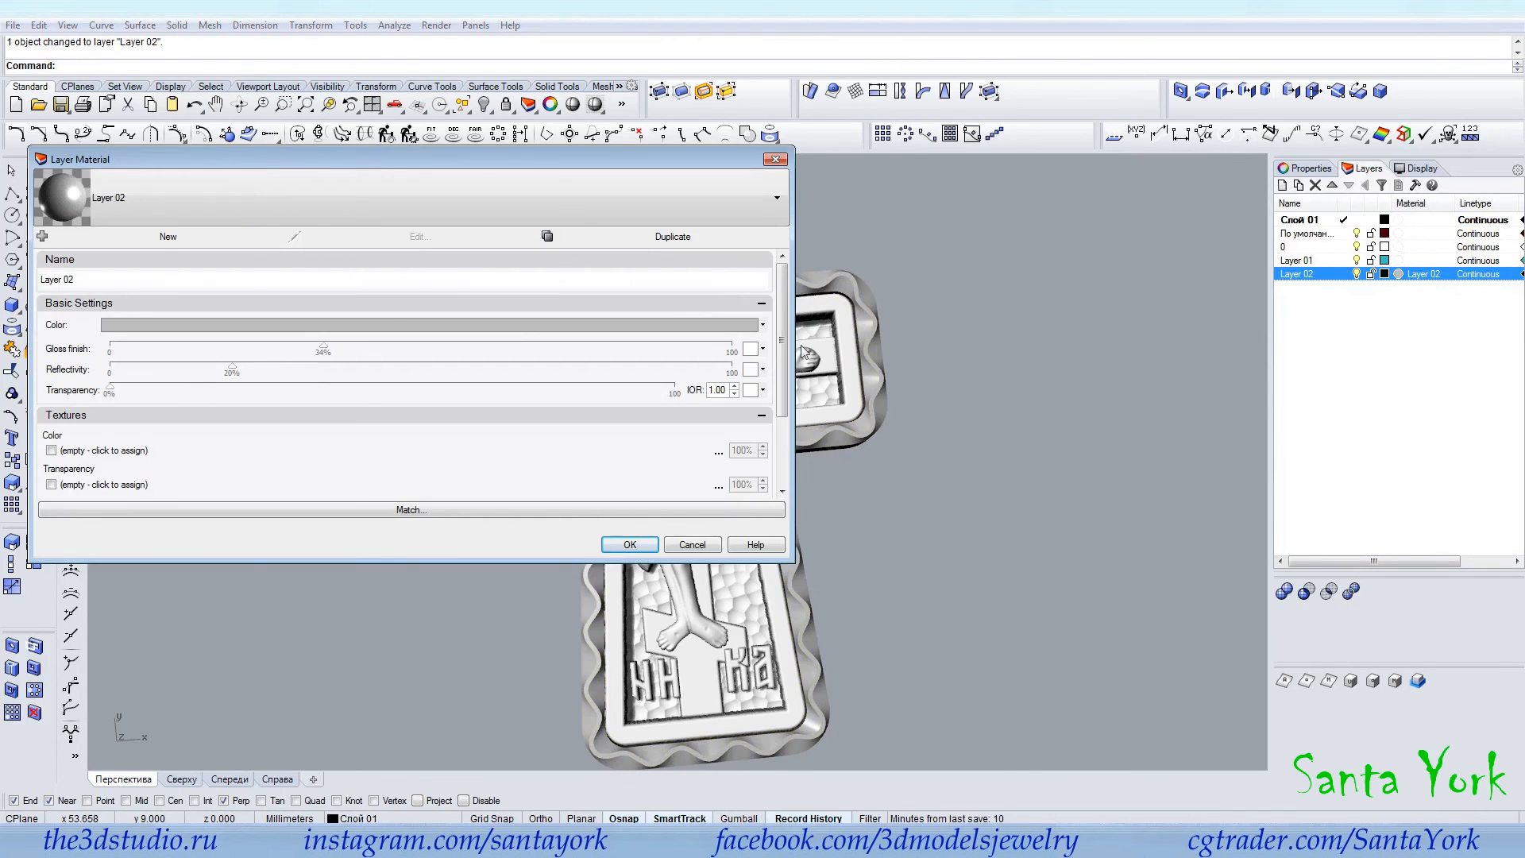
pyautogui.scroll(-3, 782, 318)
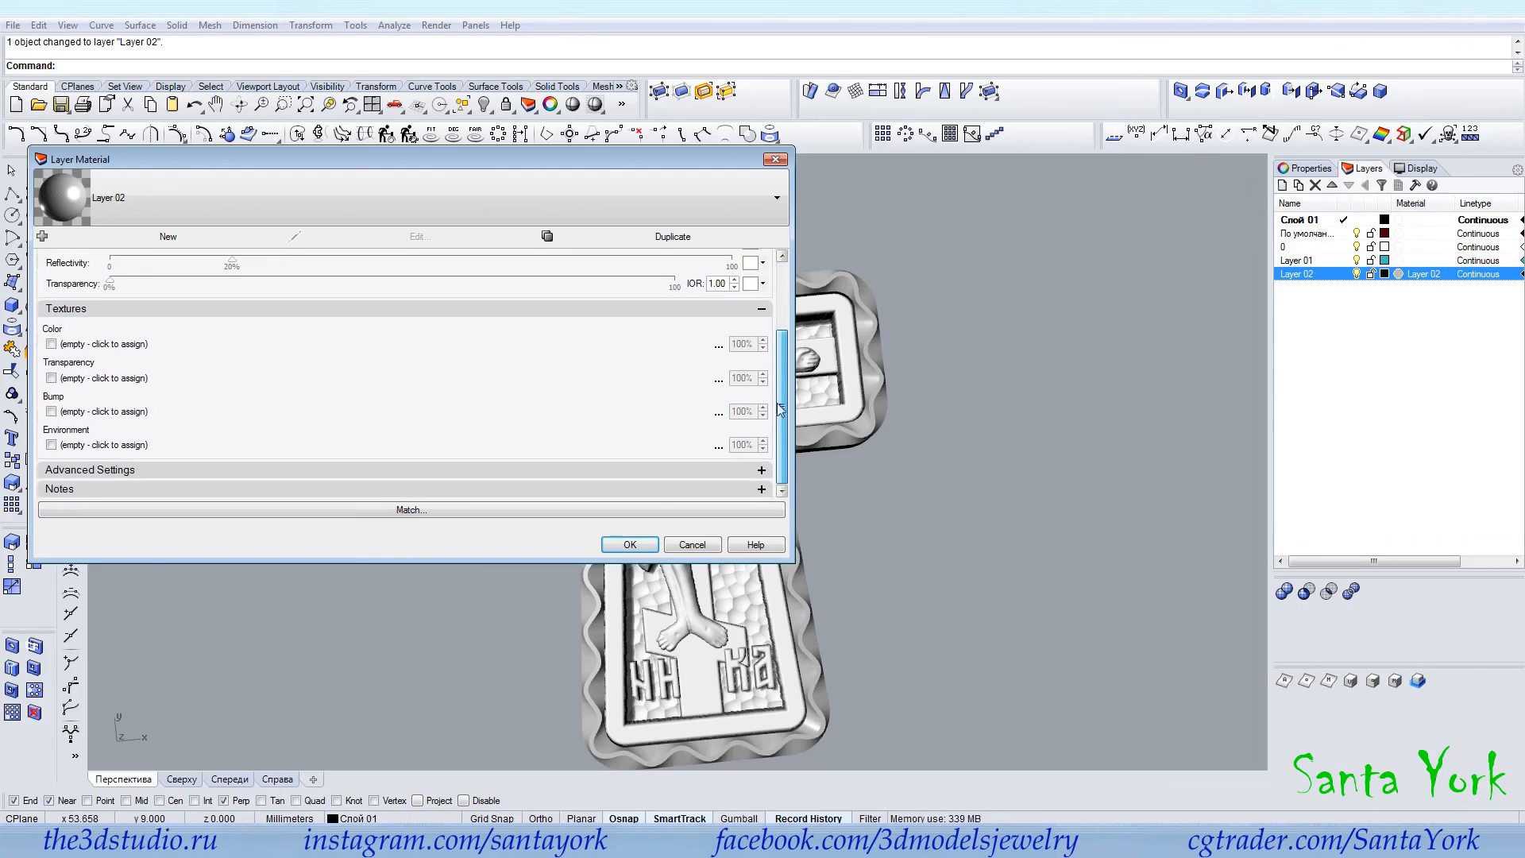
pyautogui.click(719, 447)
pyautogui.click(365, 415)
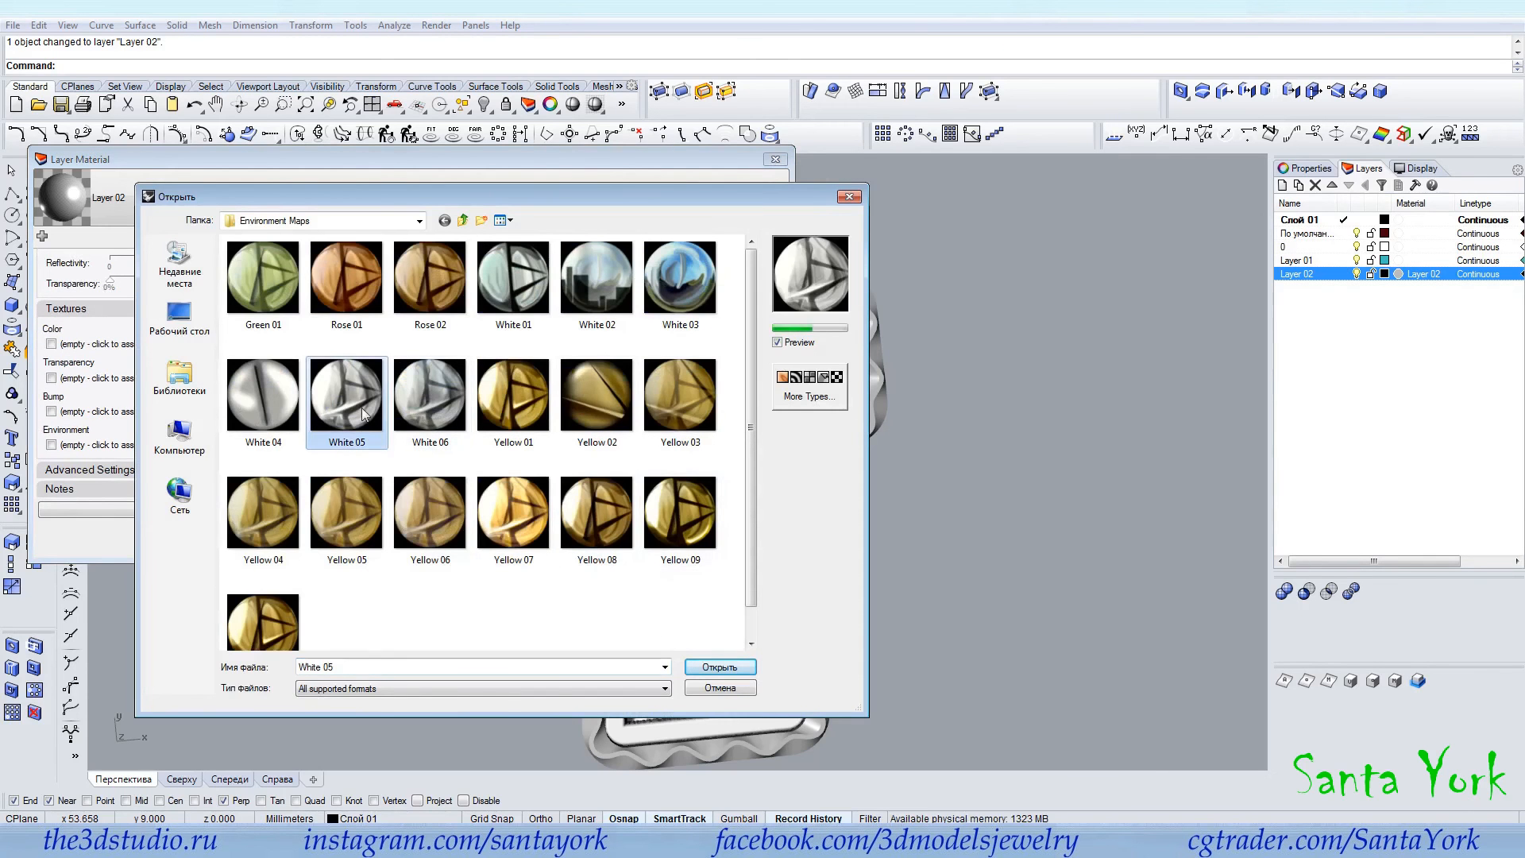
pyautogui.click(511, 254)
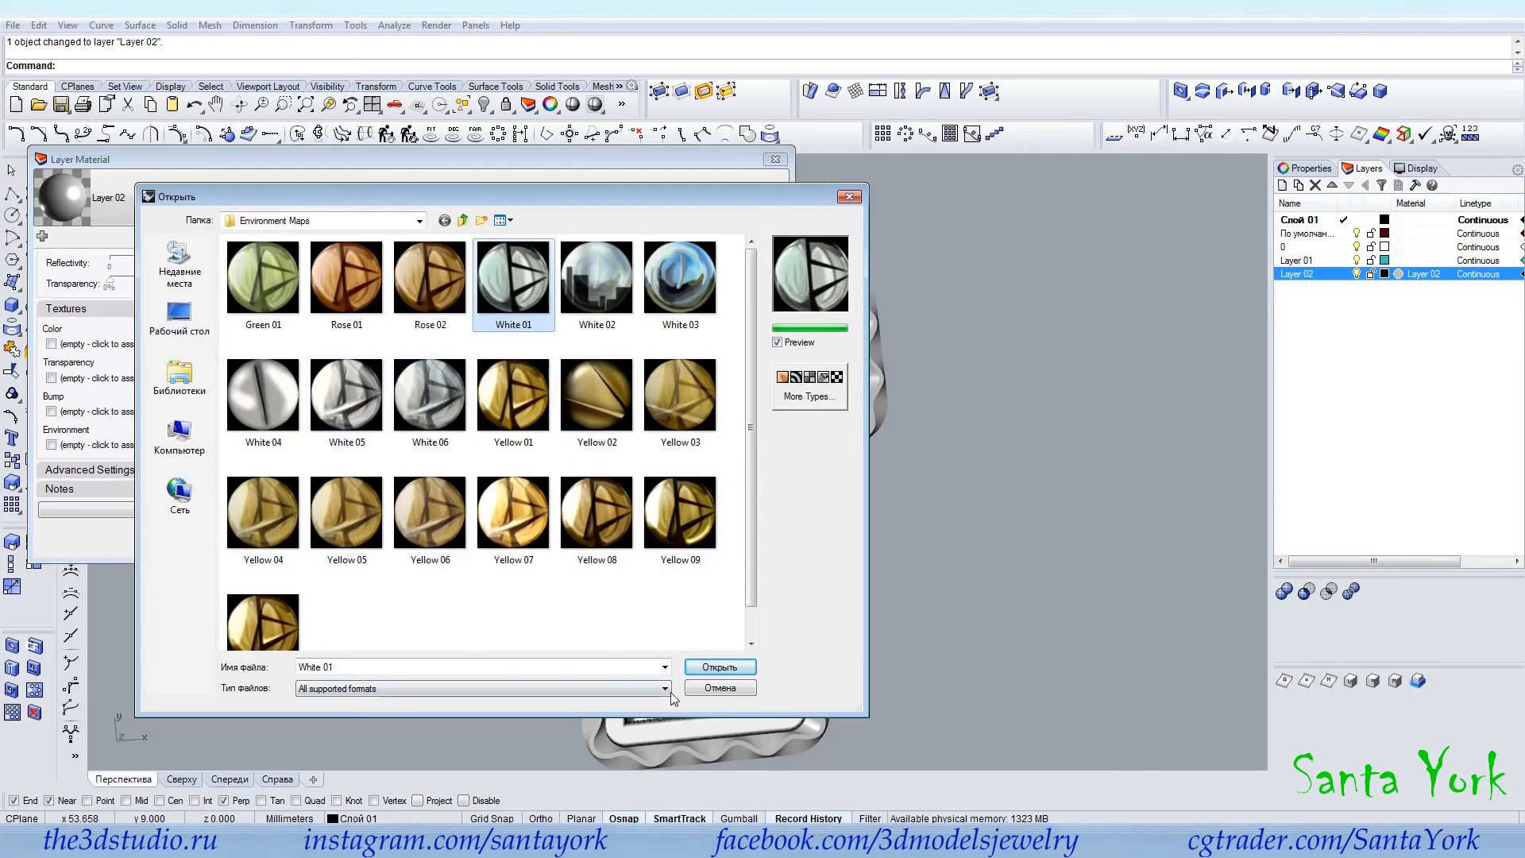
pyautogui.click(707, 670)
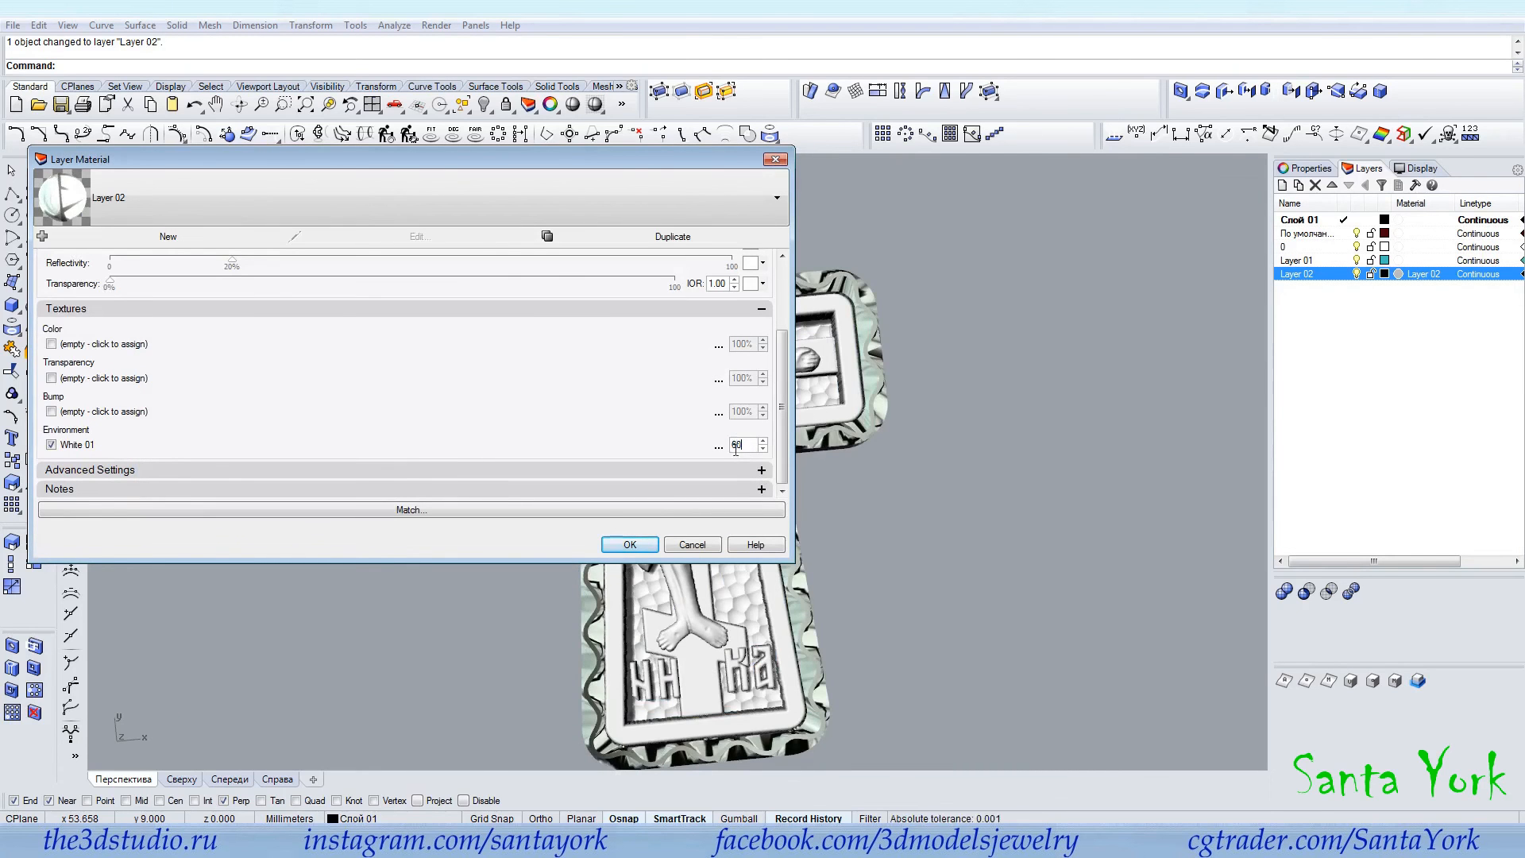
pyautogui.press('Return')
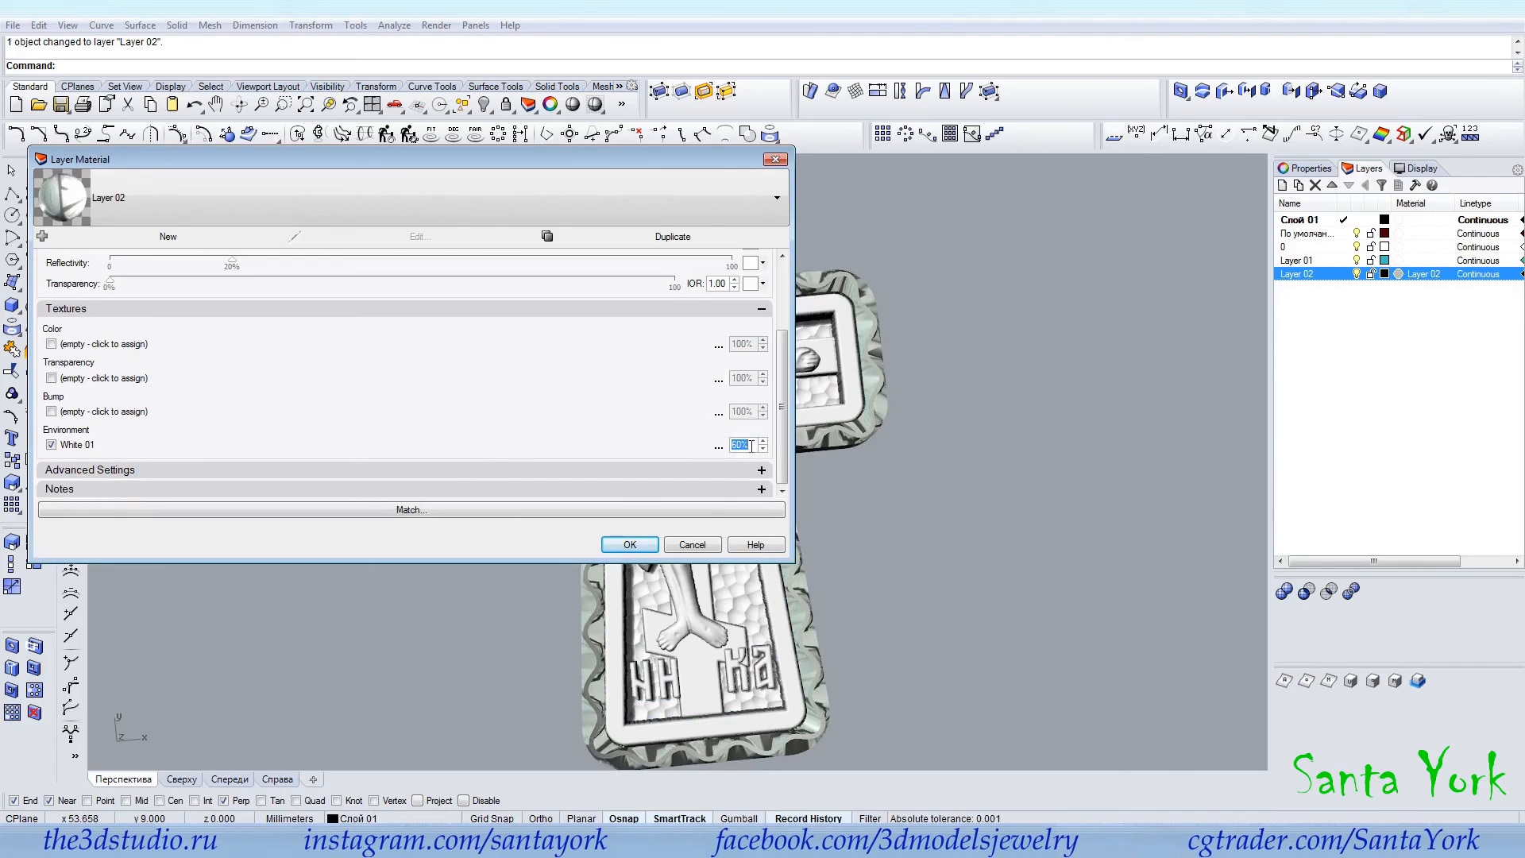
# Replace the Layer 02 material's environment map with White 05 and set its strength to 70%.
pyautogui.click(718, 447)
pyautogui.doubleClick(369, 401)
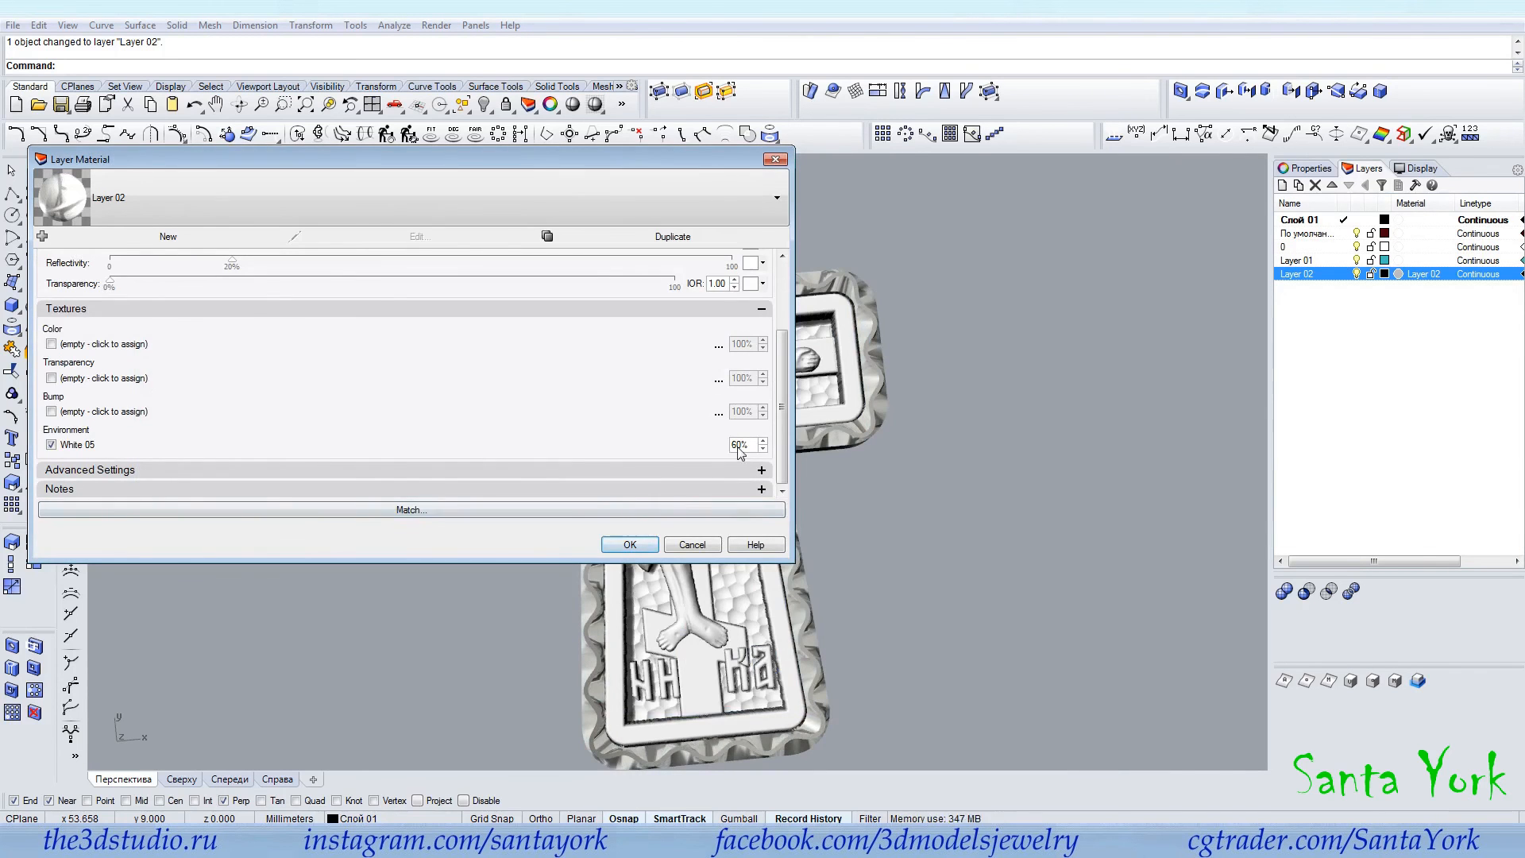
pyautogui.write('70')
pyautogui.press('Return')
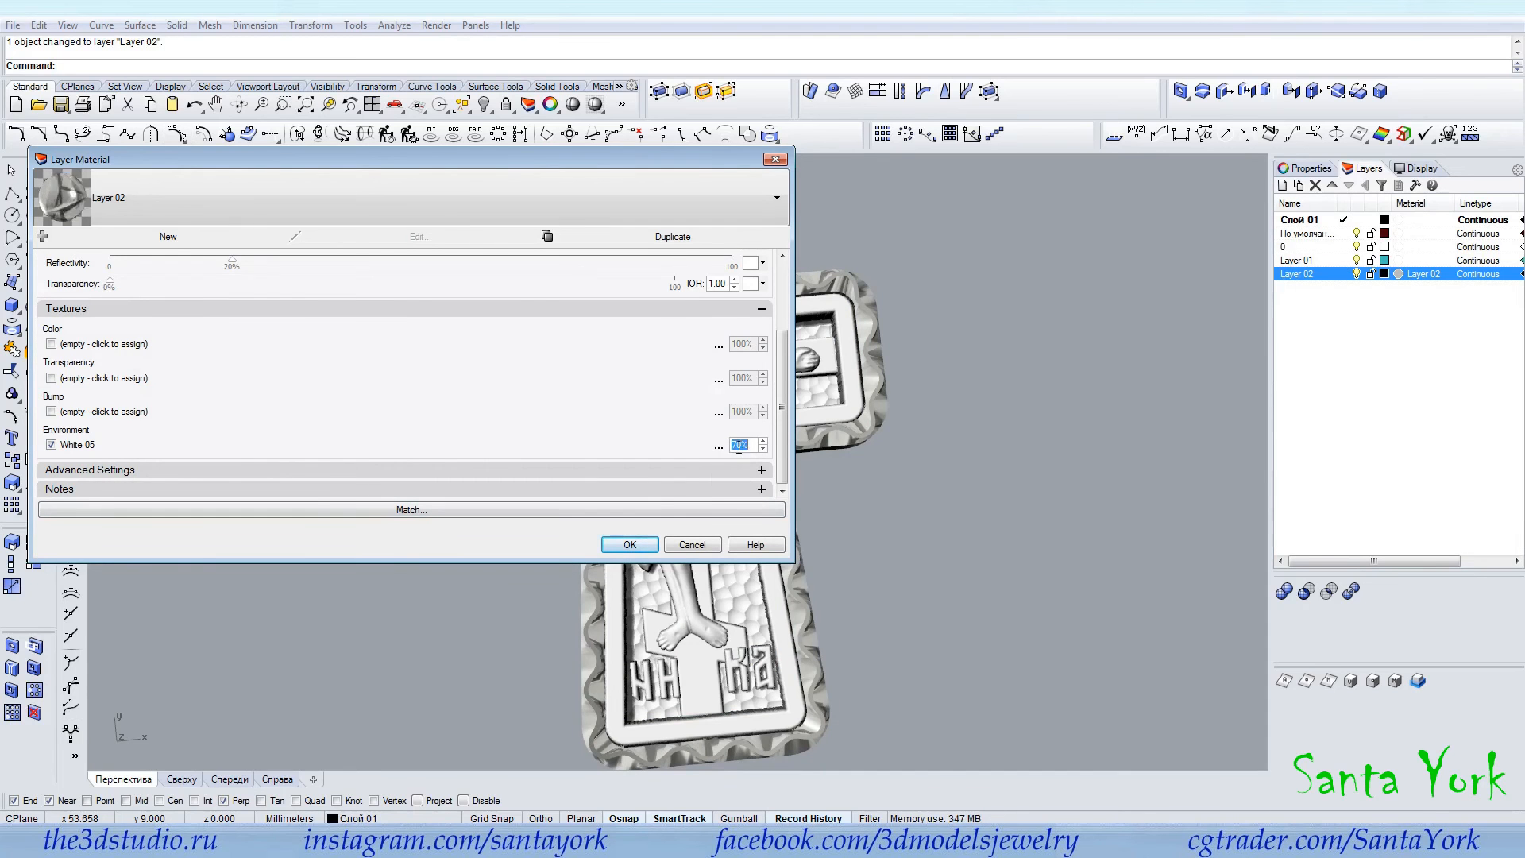
pyautogui.click(630, 544)
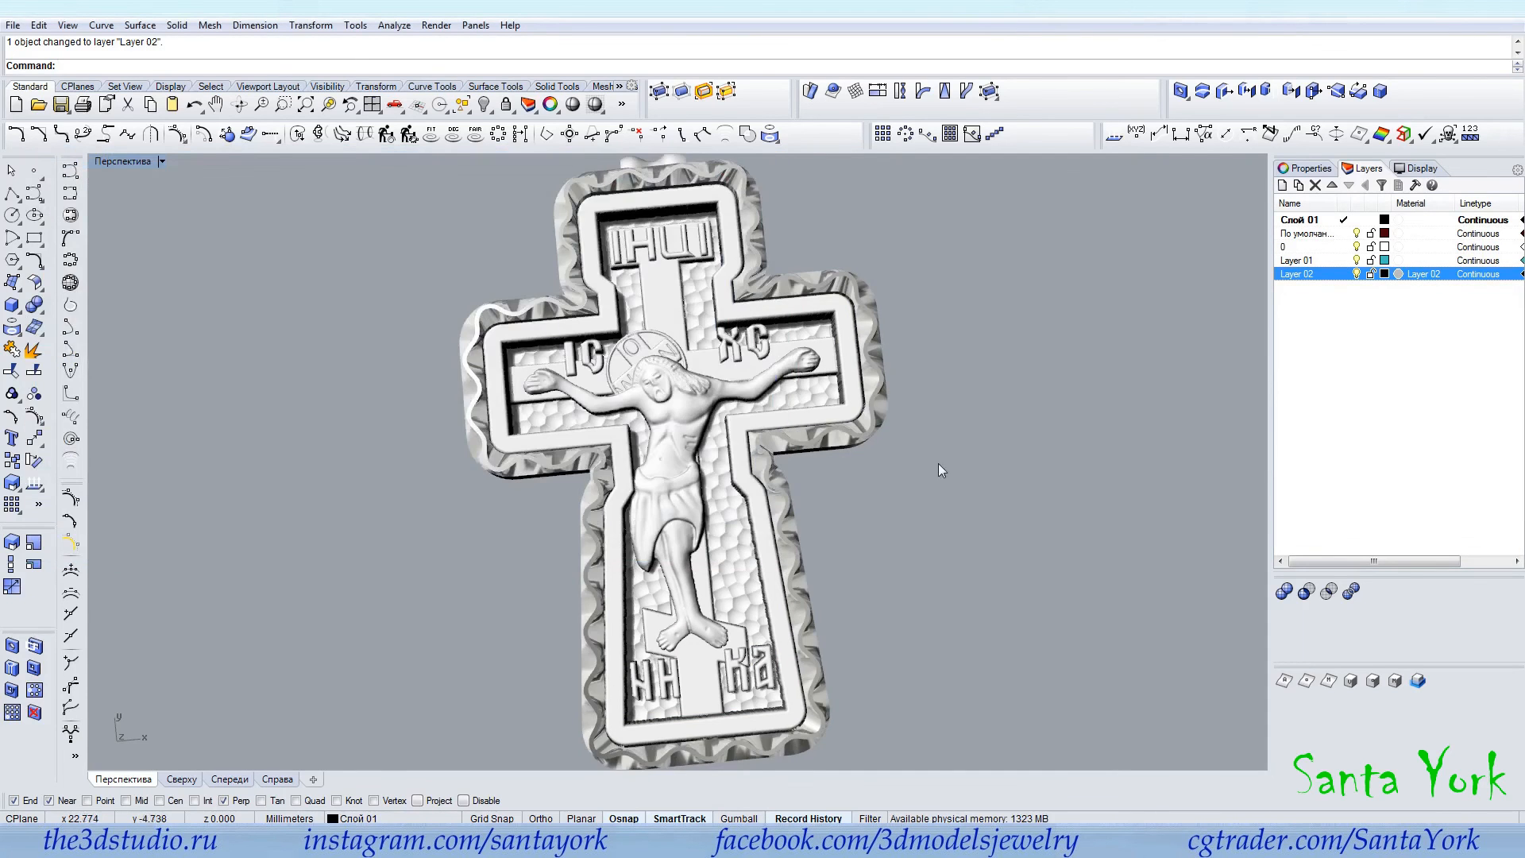
# Examine the rendered cross from several angles in a floating full-screen perspective viewport, and close that viewport.
pyautogui.moveTo(938, 464); pyautogui.dragTo(971, 375, button='right')
pyautogui.scroll(-3, 818, 377)
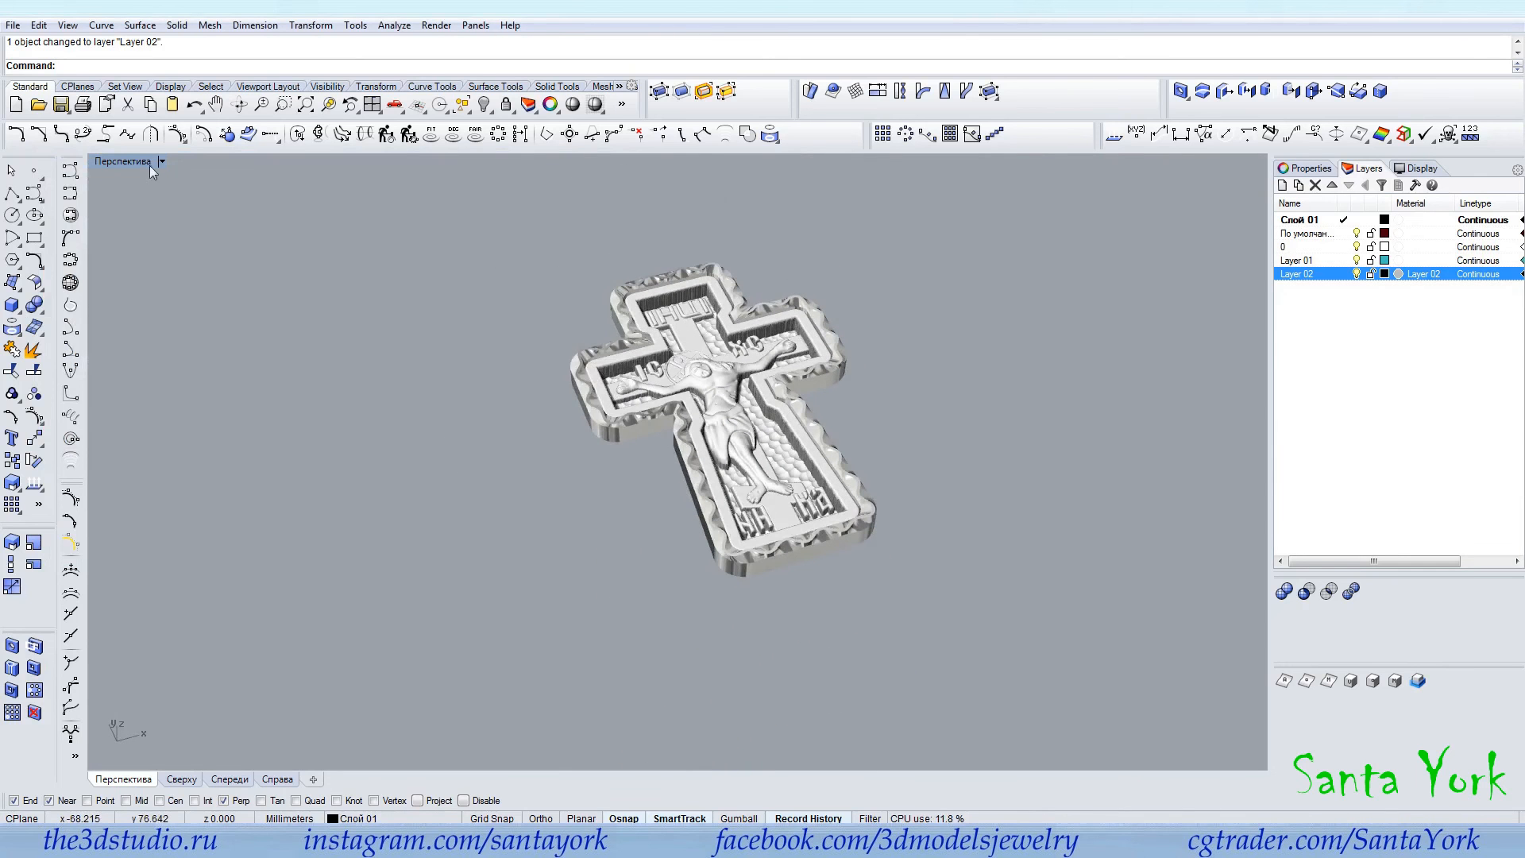
pyautogui.moveTo(139, 161); pyautogui.dragTo(139, 121)
pyautogui.moveTo(256, 109); pyautogui.dragTo(268, 1)
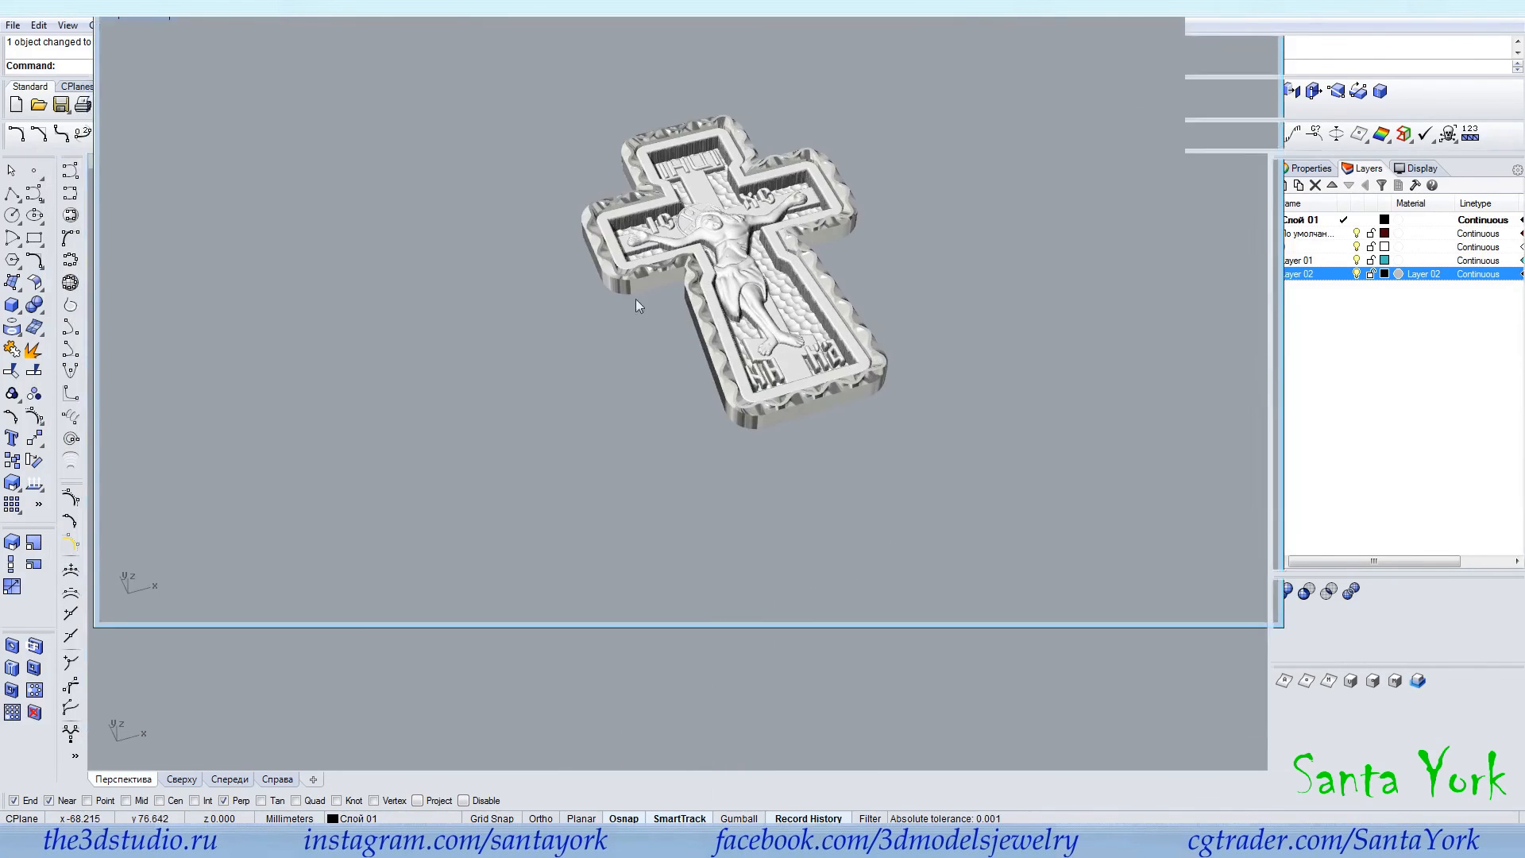
pyautogui.moveTo(786, 333); pyautogui.dragTo(927, 198, button='right')
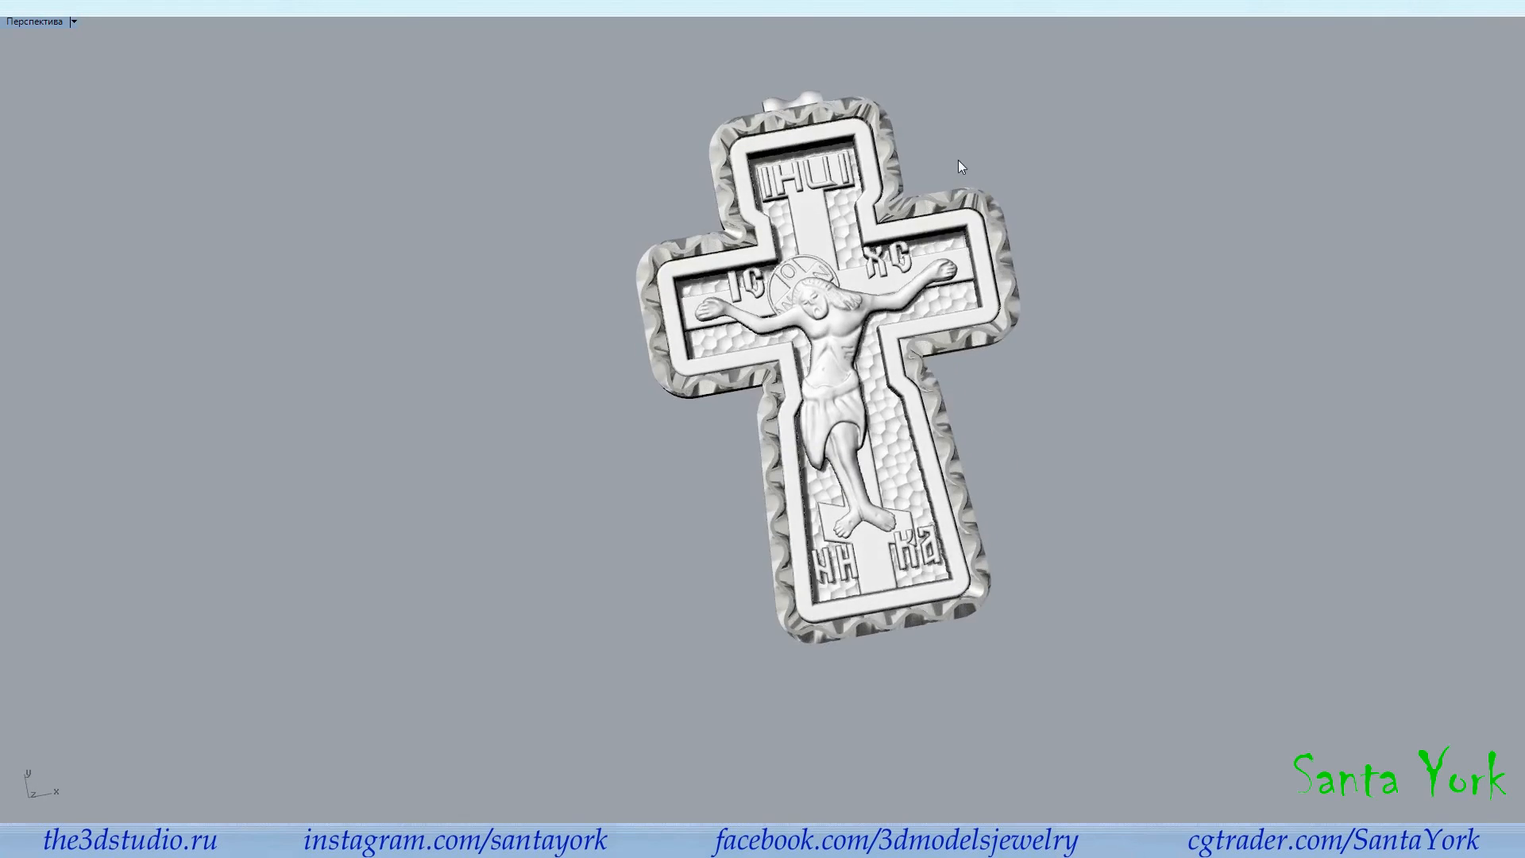
pyautogui.scroll(3, 959, 160)
pyautogui.moveTo(788, 340); pyautogui.dragTo(589, 269, button='right')
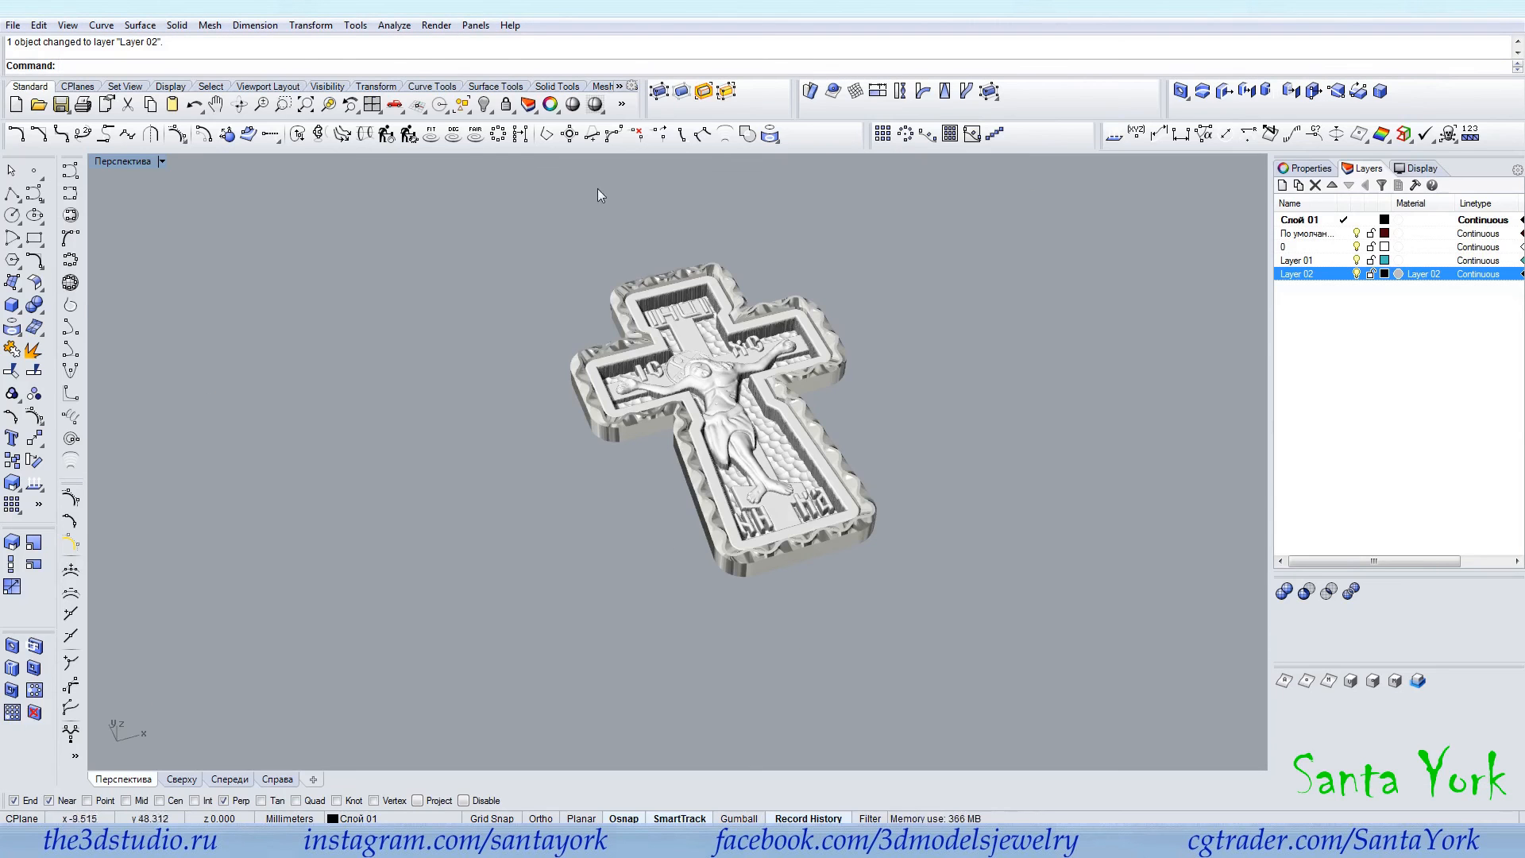
# Restore the four-viewport layout and draw a box enclosing the bail at the top of the crucifix.
pyautogui.doubleClick(132, 163)
pyautogui.scroll(4, 364, 251)
pyautogui.click(12, 308)
pyautogui.click(225, 176)
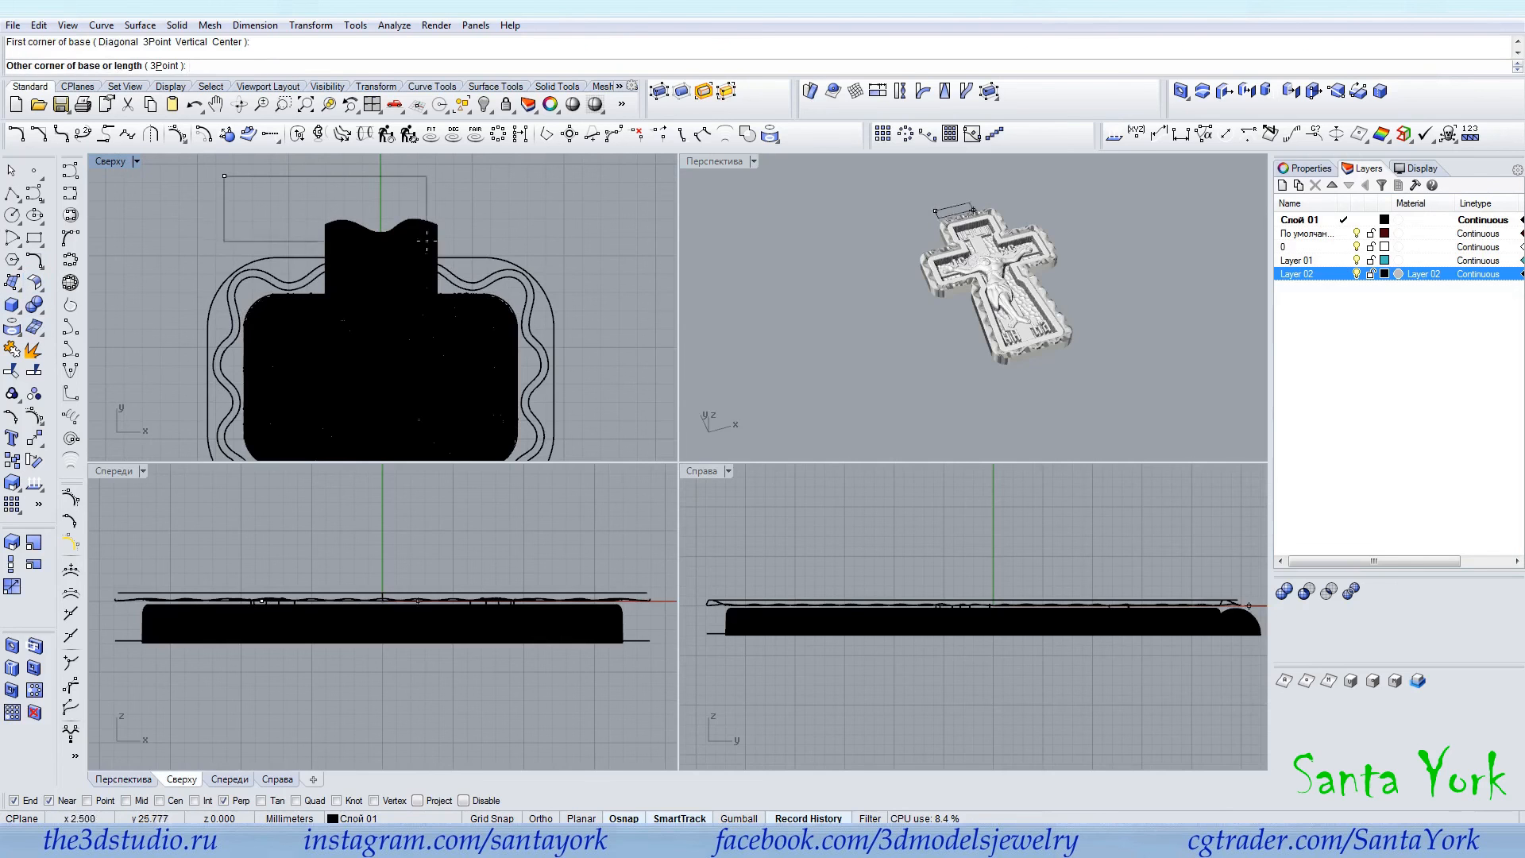
pyautogui.click(581, 291)
pyautogui.moveTo(510, 490); pyautogui.dragTo(510, 551)
# Move the box in the top view so its lower edge lines up with the upper edge of the crucifix body.
pyautogui.scroll(10, 436, 297)
pyautogui.scroll(5, 479, 262)
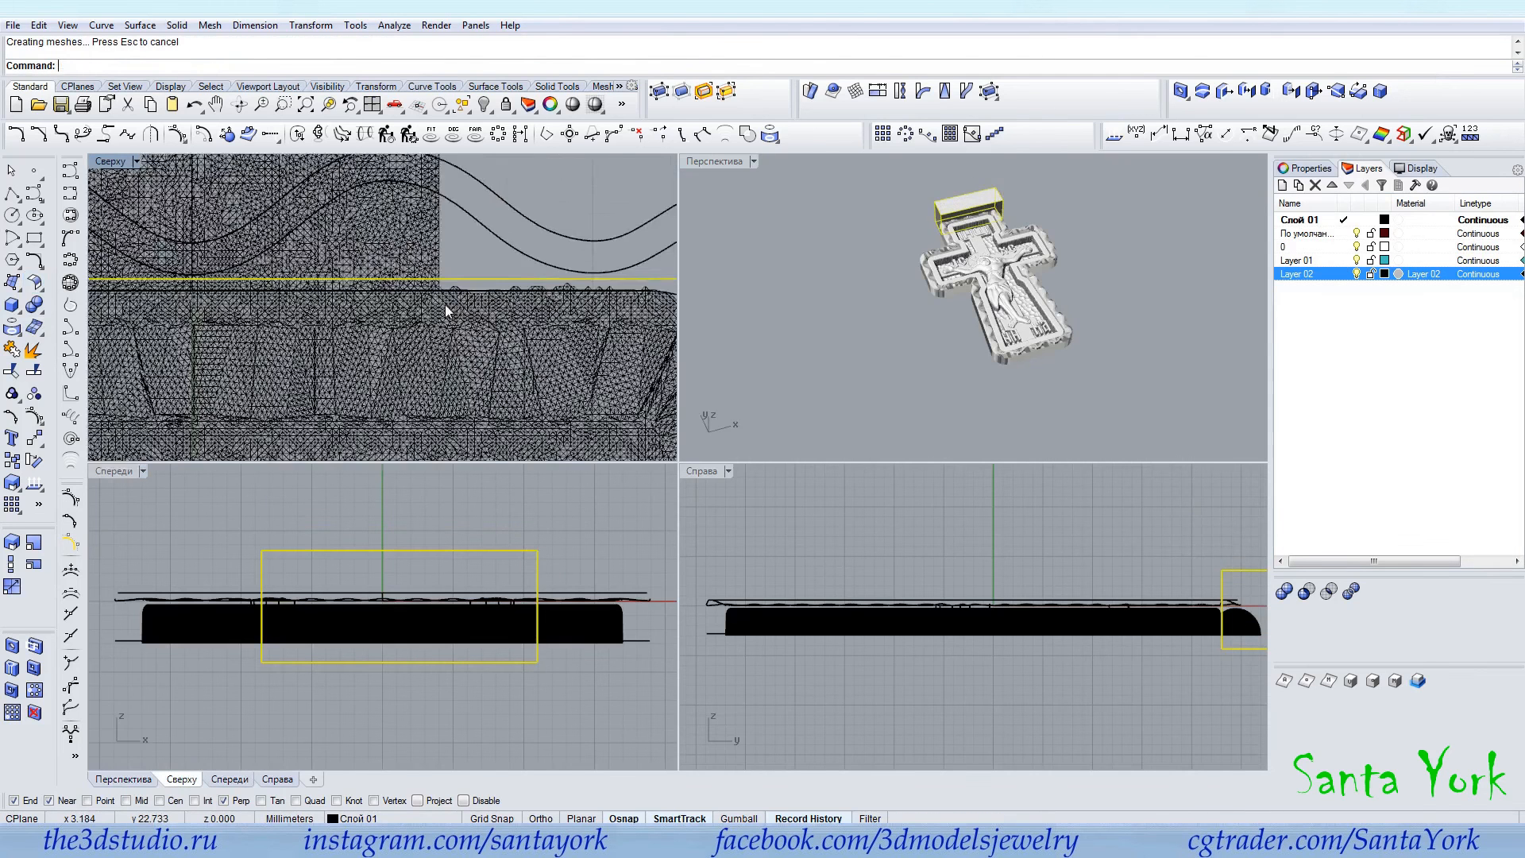
pyautogui.moveTo(486, 246); pyautogui.dragTo(486, 319)
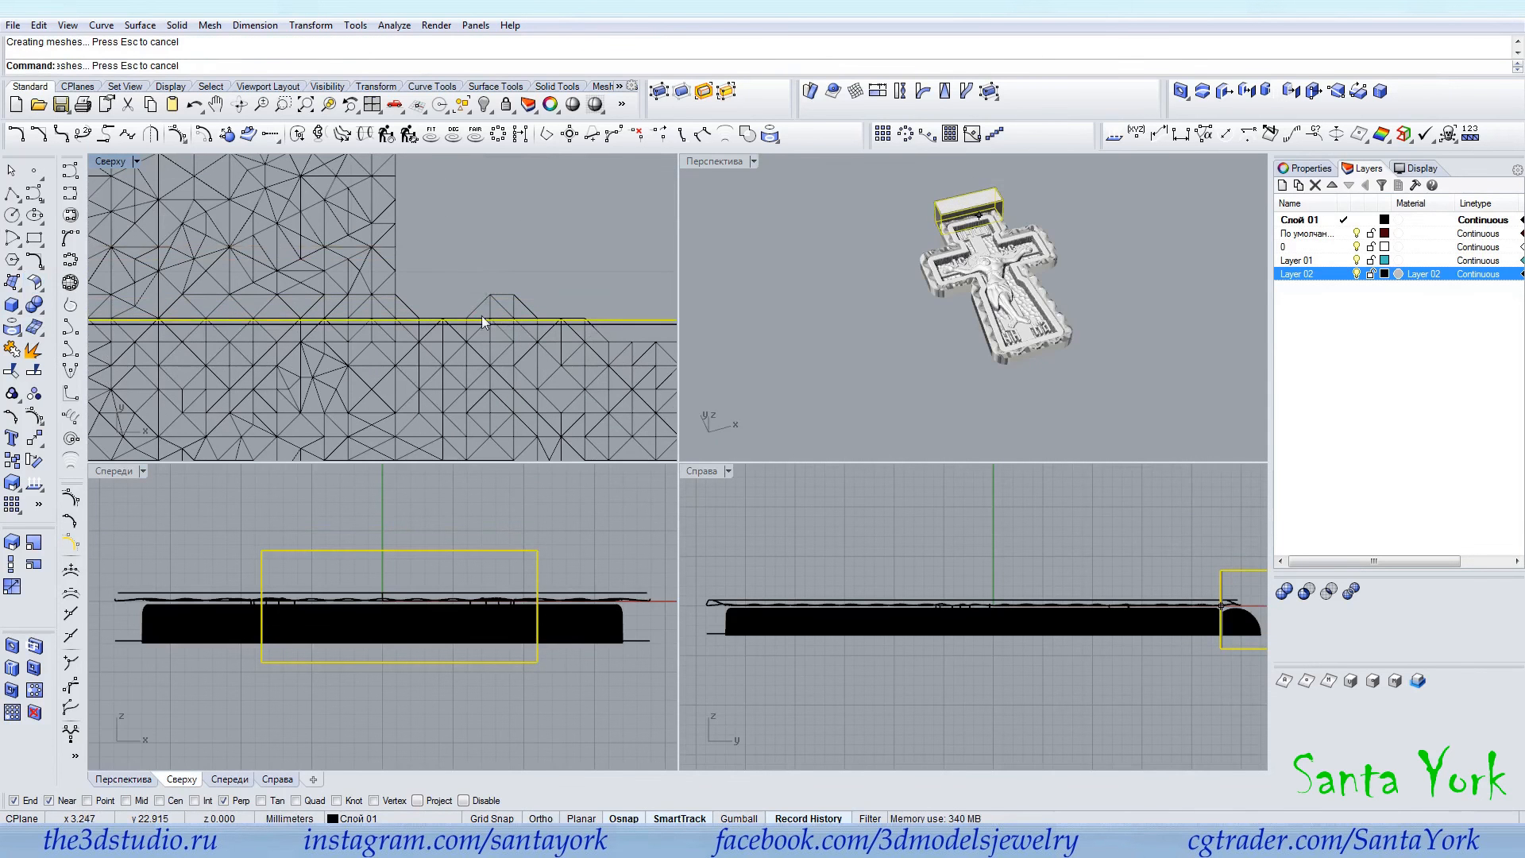
pyautogui.scroll(-8, 454, 338)
pyautogui.scroll(-3, 457, 344)
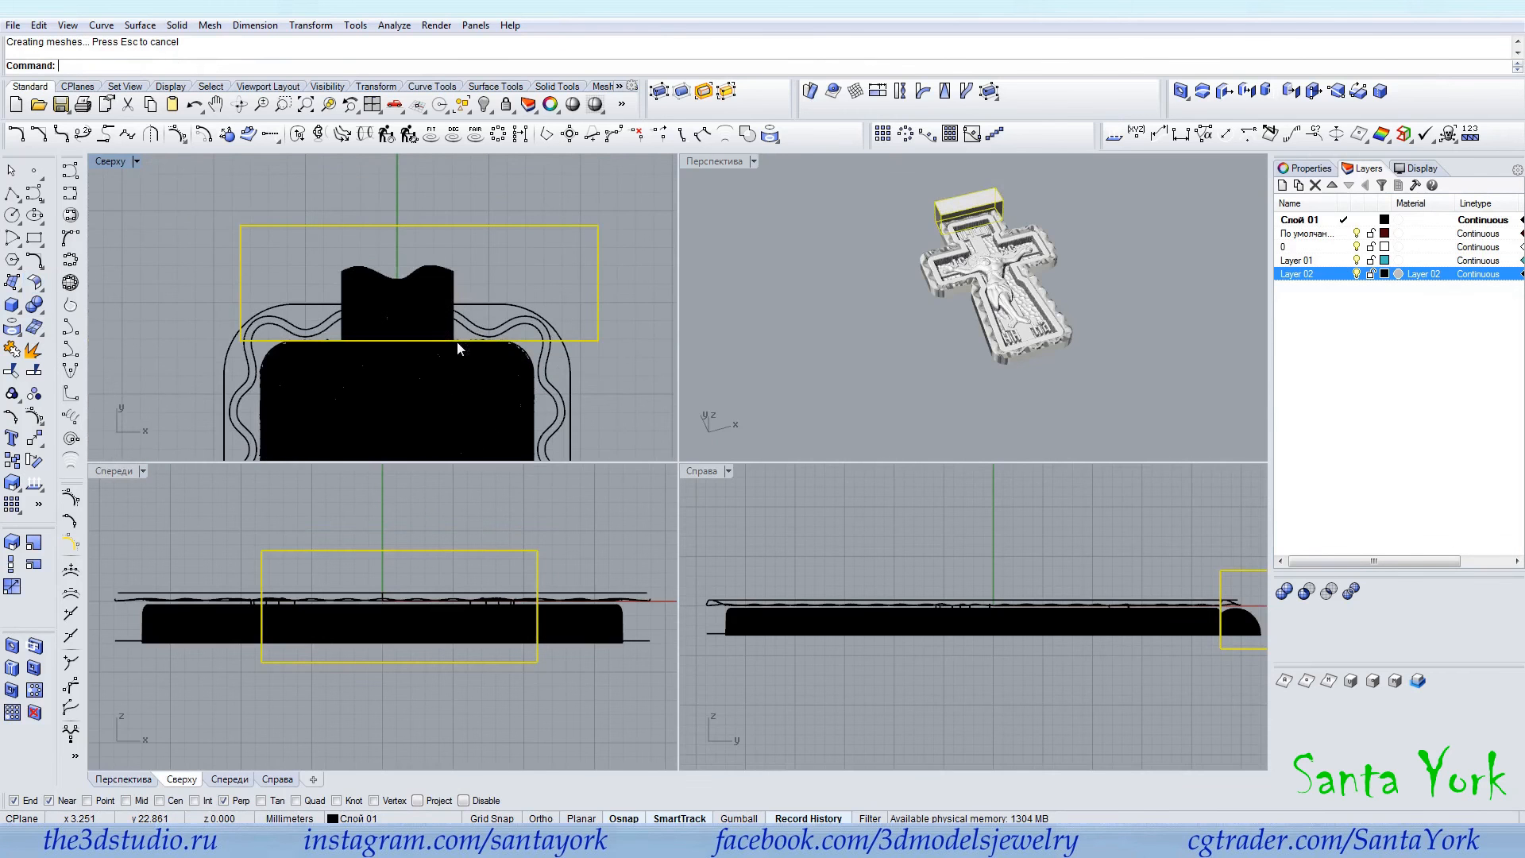
# Convert the box to a polygon mesh with the most polygons and delete the original solid box.
pyautogui.click(11, 371)
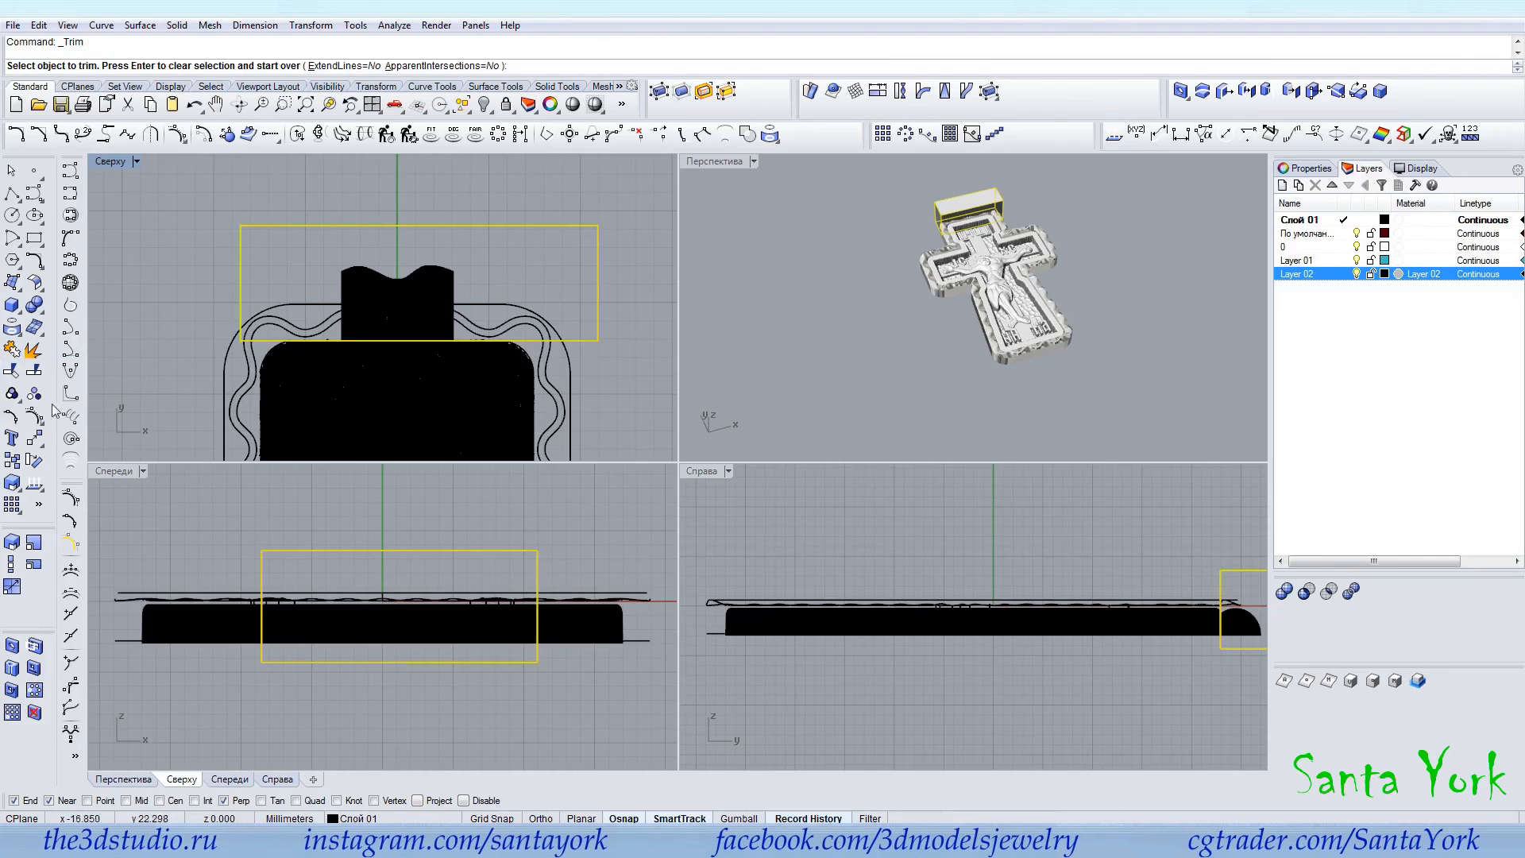
pyautogui.click(1309, 598)
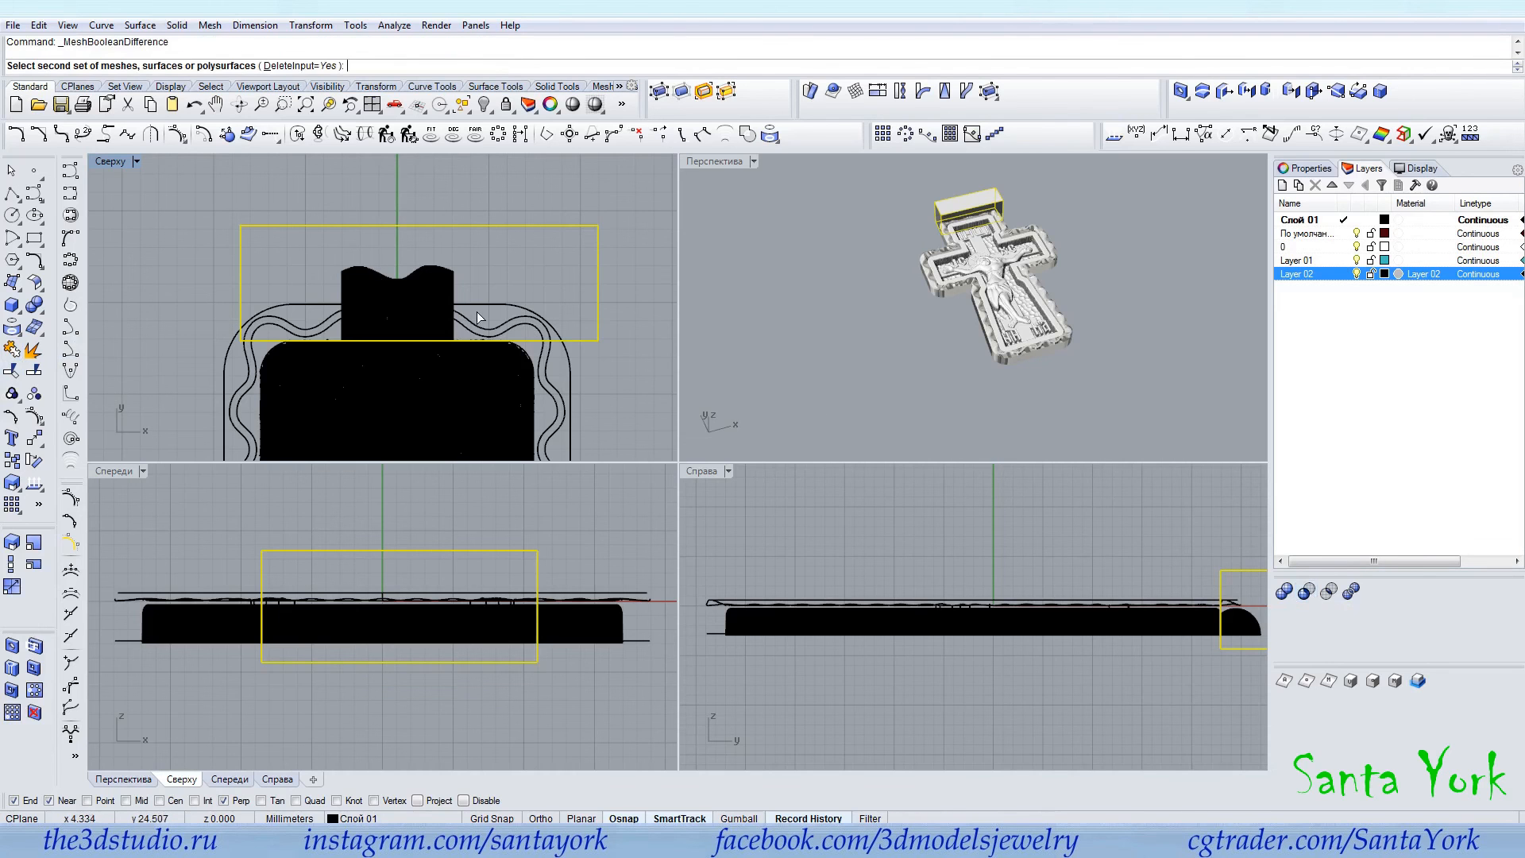
pyautogui.click(34, 332)
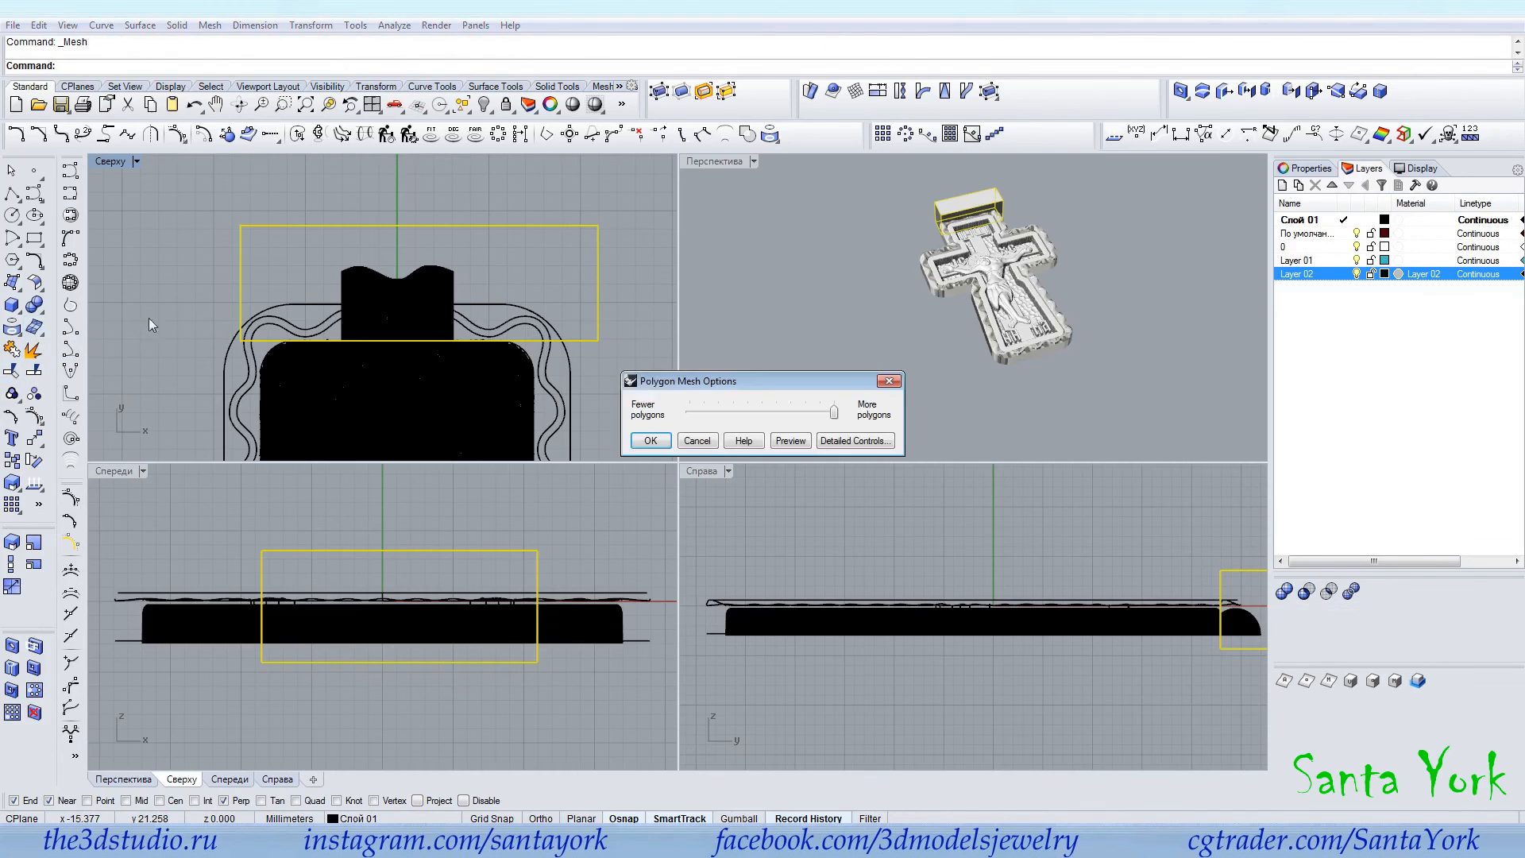
pyautogui.click(663, 437)
pyautogui.click(501, 317)
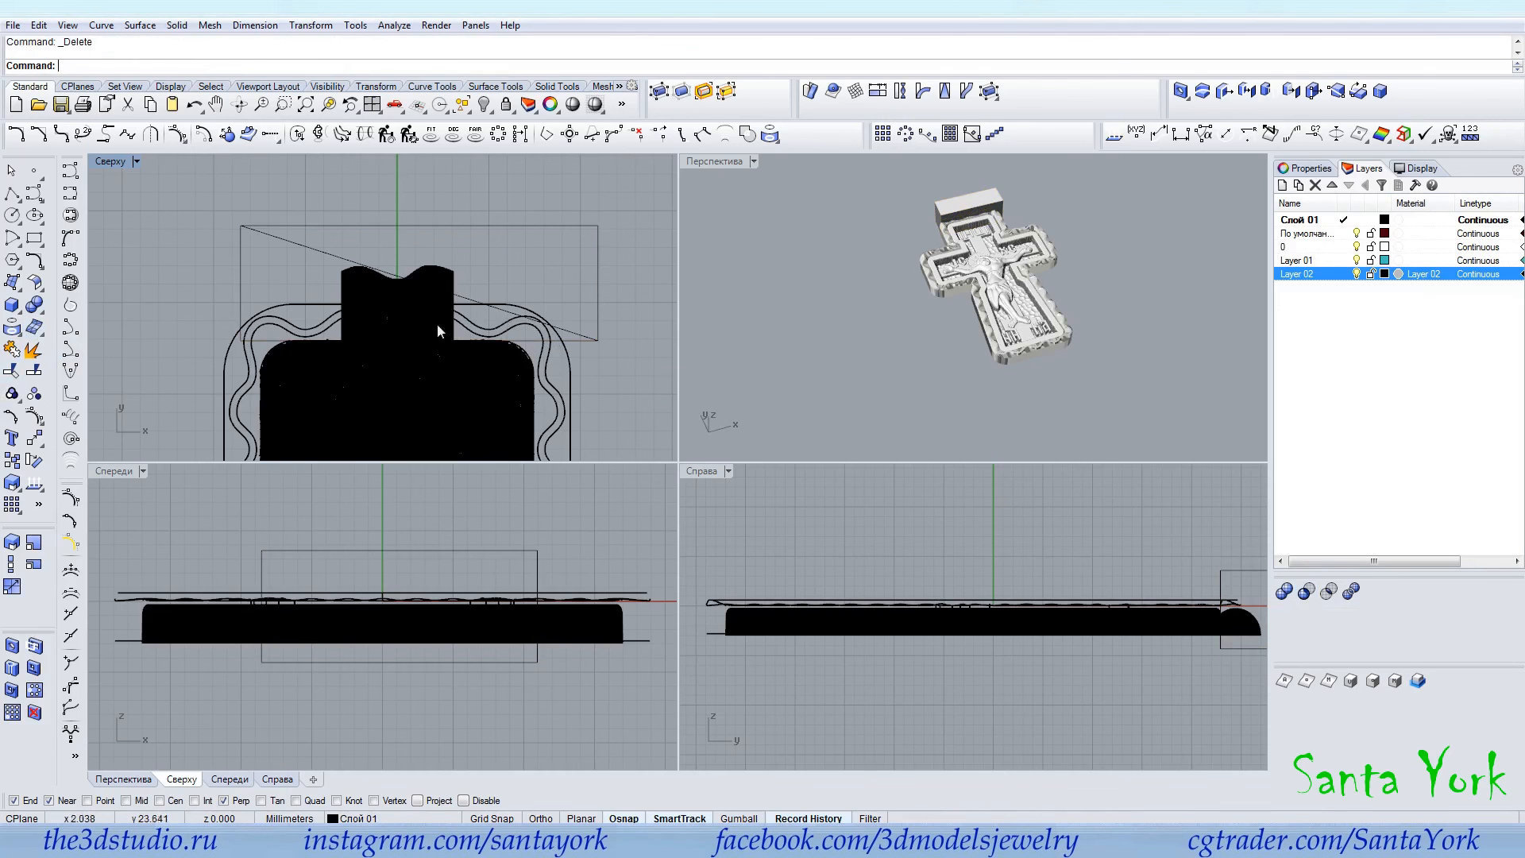
# Cut the bail off the crucifix mesh by subtracting the box mesh with MeshBooleanDifference.
pyautogui.click(441, 386)
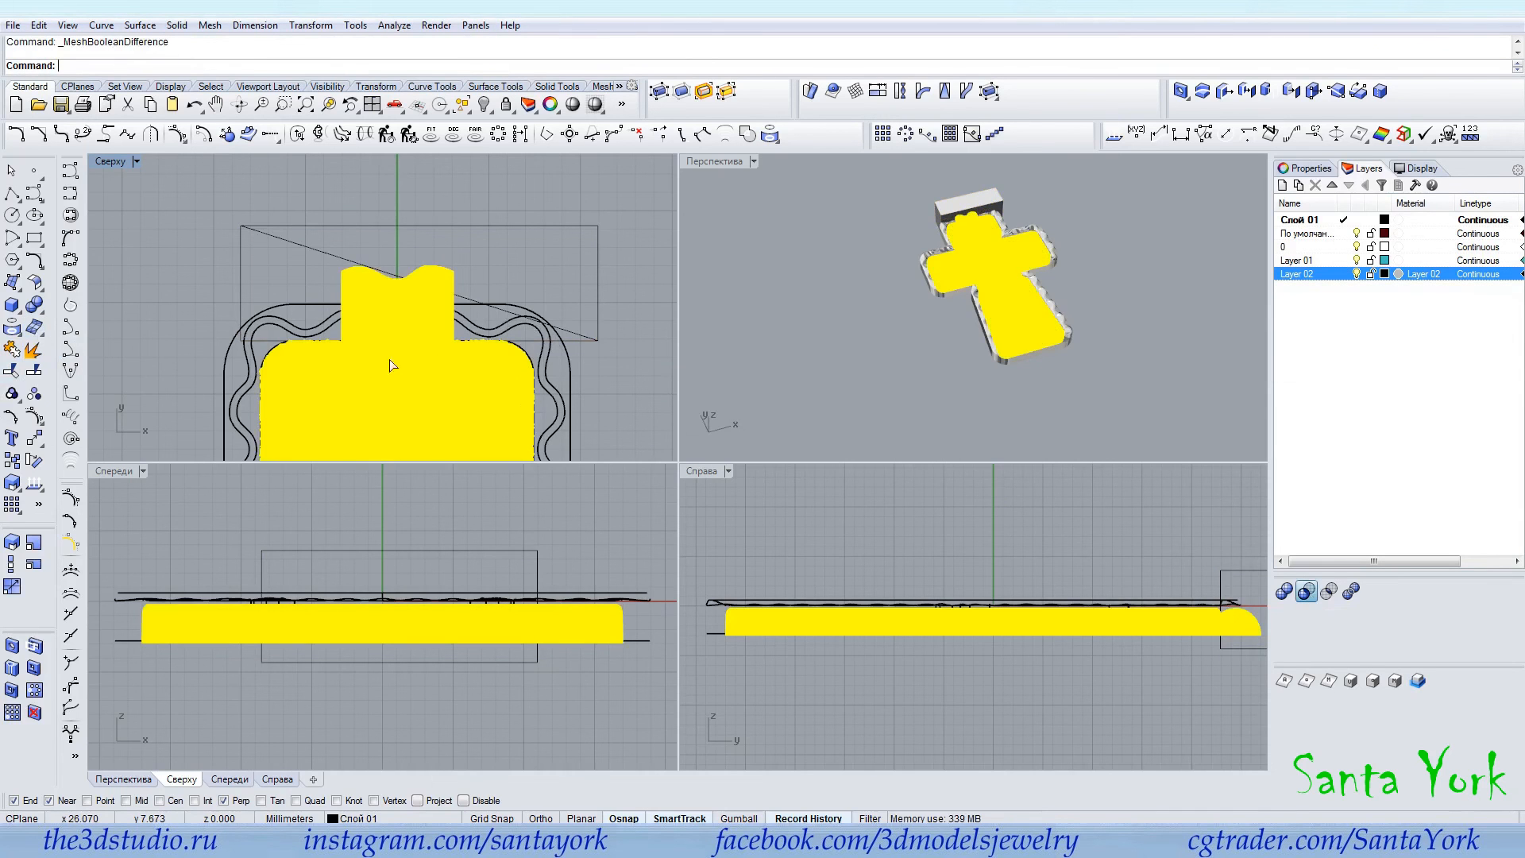
pyautogui.click(516, 225)
pyautogui.press('Return')
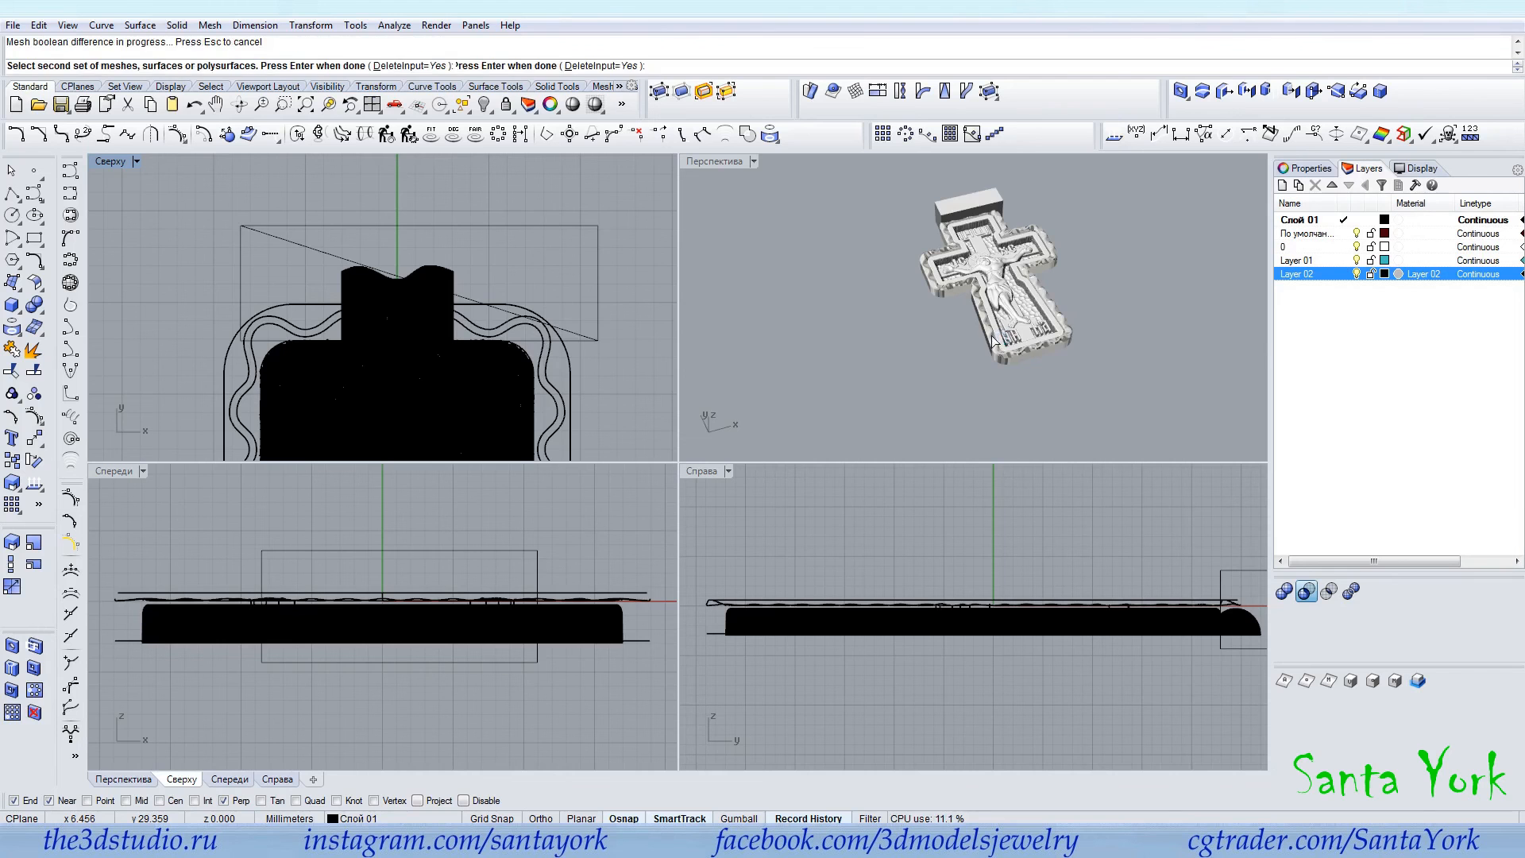
# Temporarily hide the wavy frame to examine the crucifix mesh from behind and the side, and undo the hiding.
pyautogui.moveTo(931, 353); pyautogui.dragTo(928, 403, button='right')
pyautogui.scroll(6, 983, 209)
pyautogui.moveTo(983, 202); pyautogui.dragTo(938, 346, button='right')
pyautogui.click(938, 346)
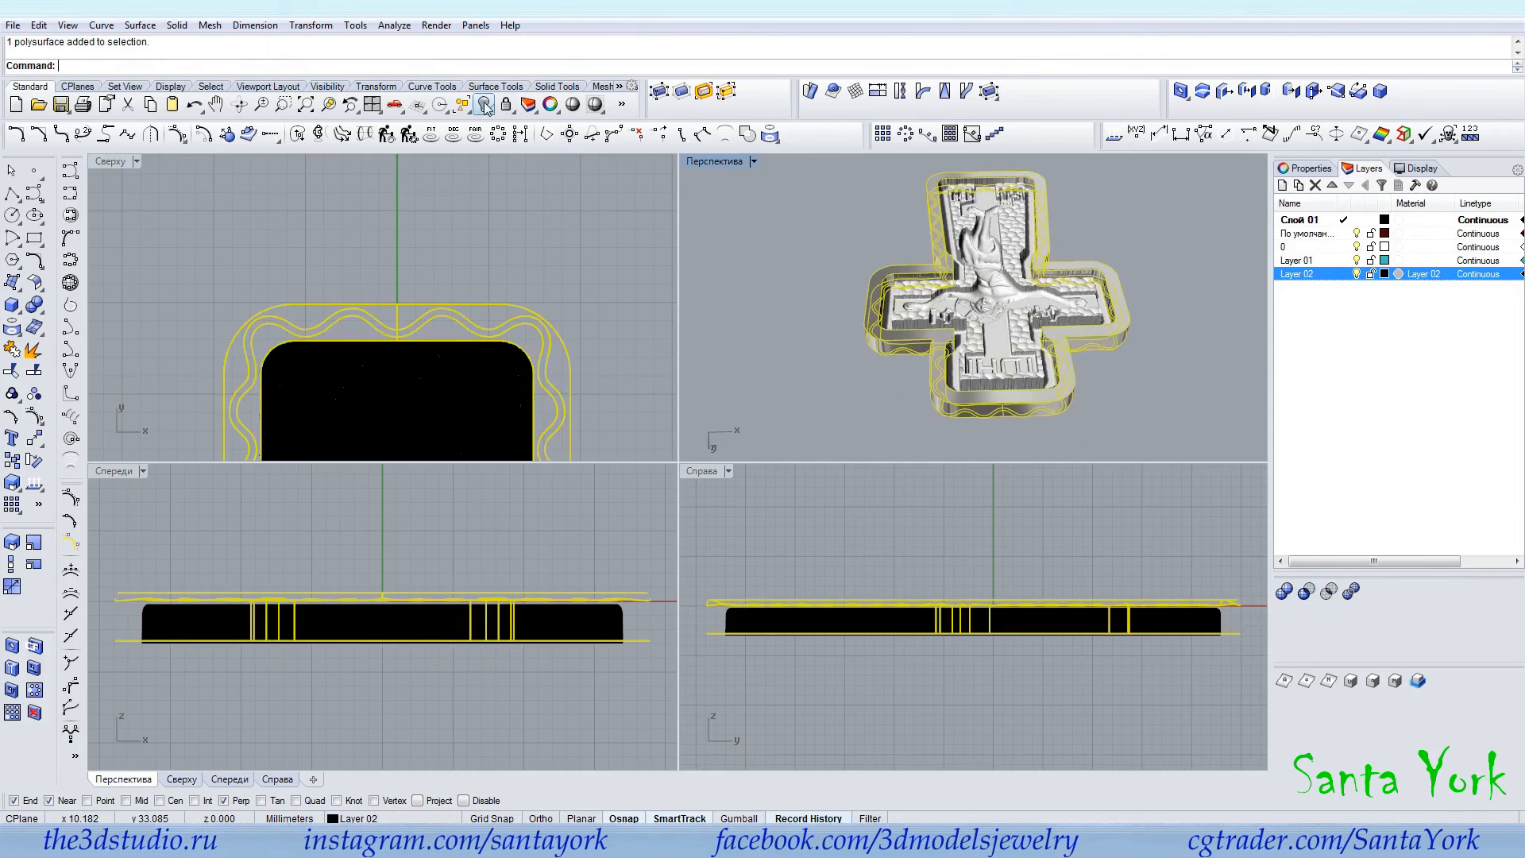
pyautogui.moveTo(998, 283); pyautogui.dragTo(865, 232, button='right')
pyautogui.scroll(6, 937, 345)
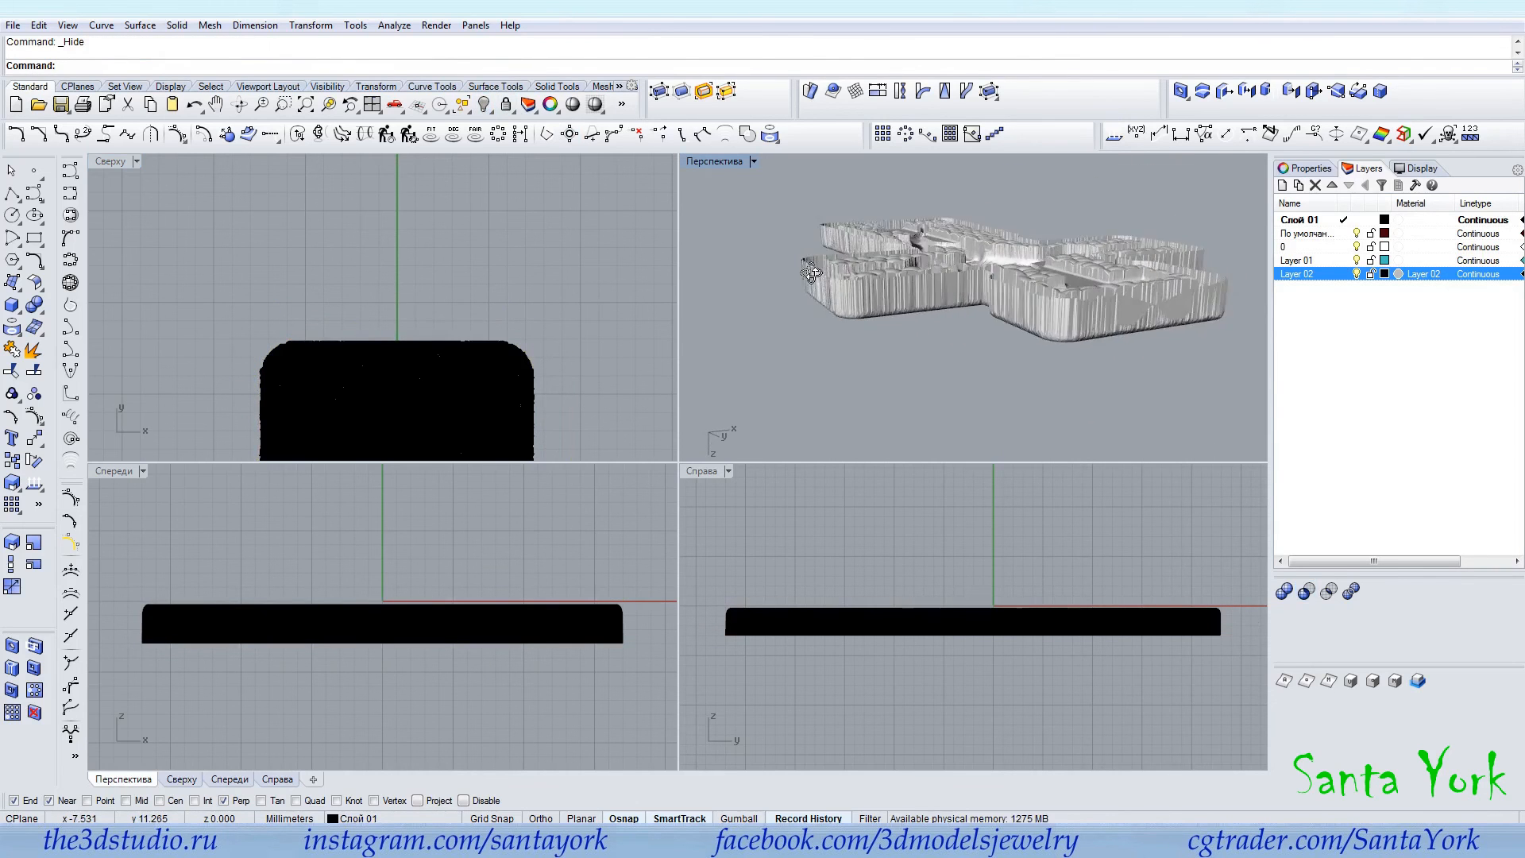
pyautogui.click(194, 104)
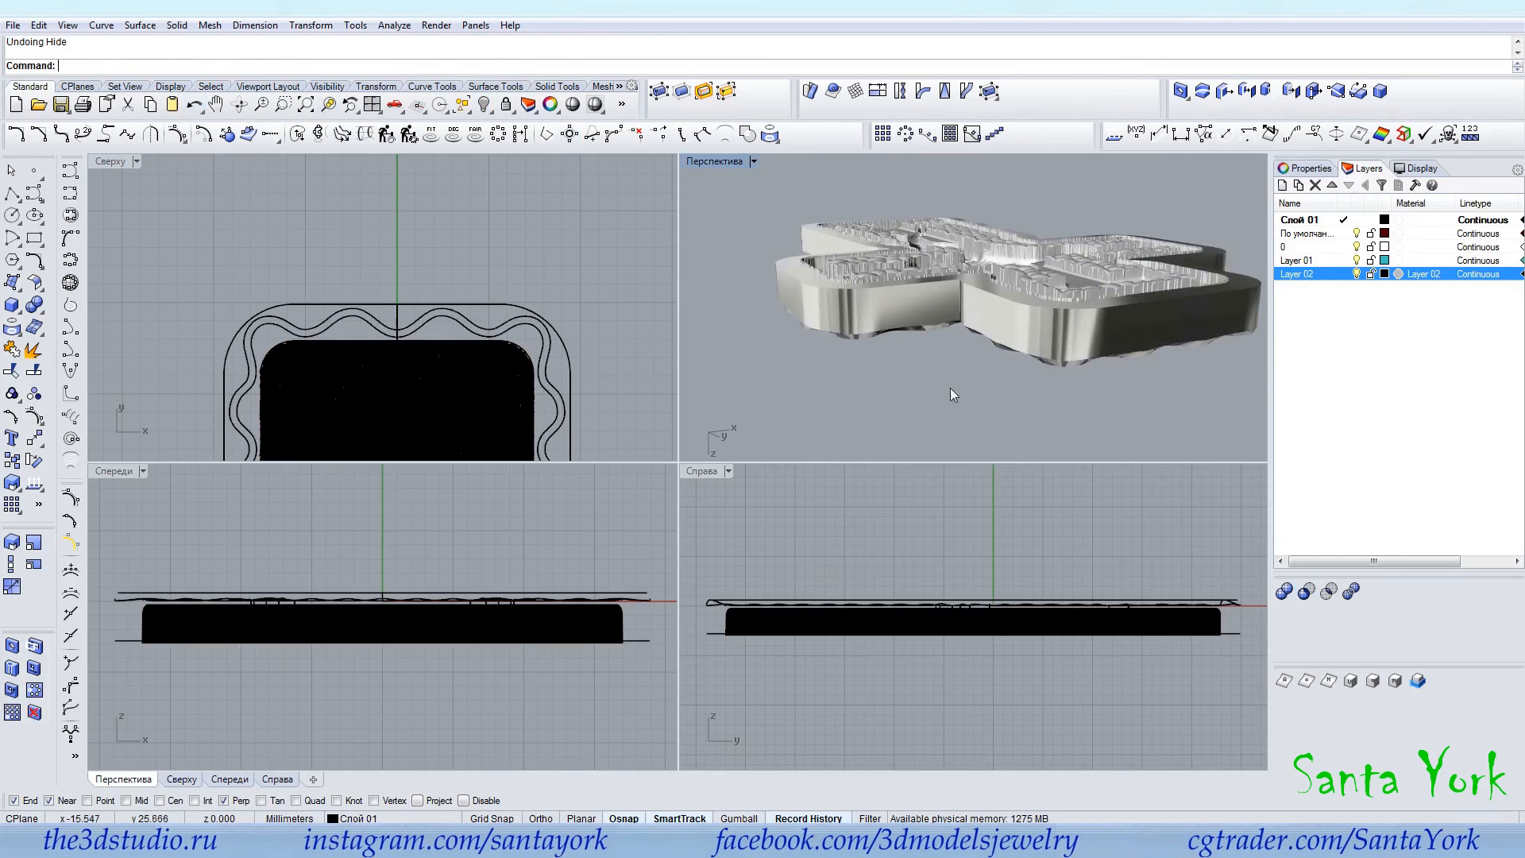
# Set the perspective viewport's display mode to Shaded and maximize it on the front of the cross.
pyautogui.moveTo(959, 389); pyautogui.dragTo(1083, 391, button='right')
pyautogui.scroll(-6, 1064, 341)
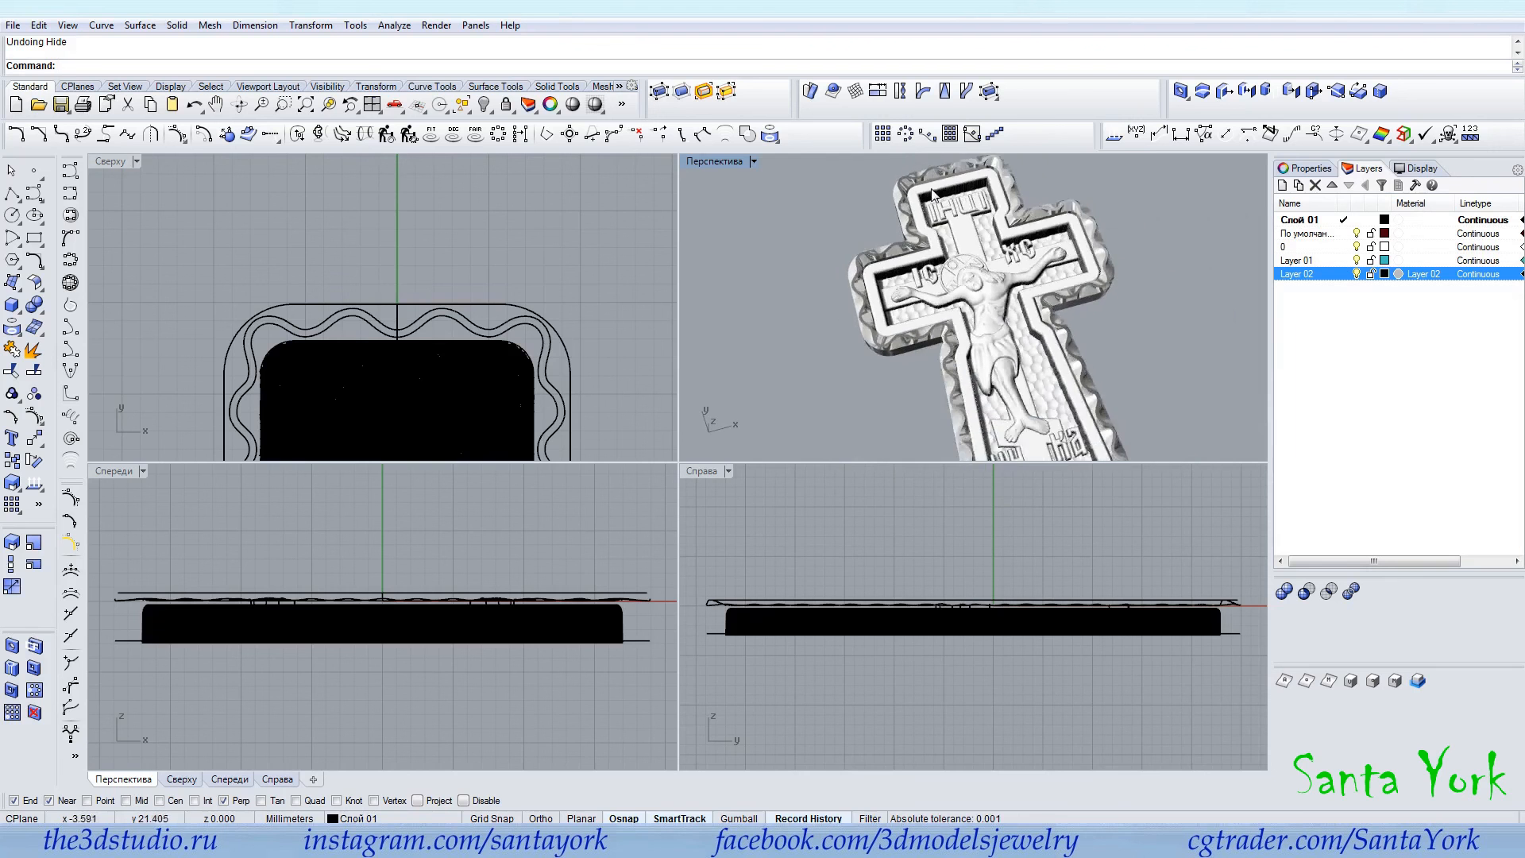
pyautogui.moveTo(1049, 292); pyautogui.dragTo(1061, 295, button='right')
pyautogui.click(732, 162)
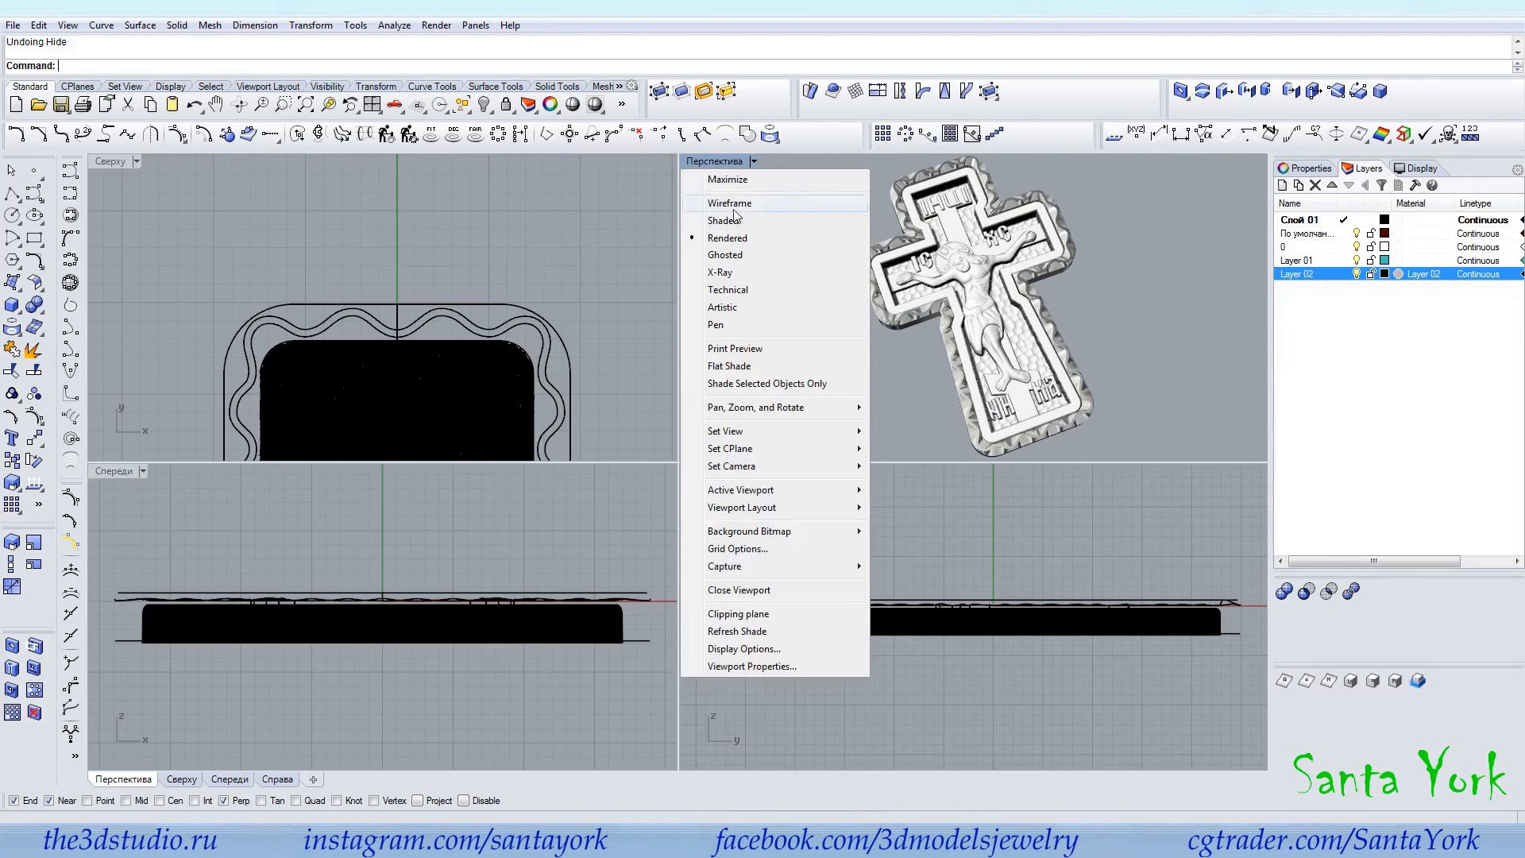
pyautogui.click(786, 206)
pyautogui.doubleClick(722, 165)
pyautogui.moveTo(747, 385); pyautogui.dragTo(675, 413, button='right')
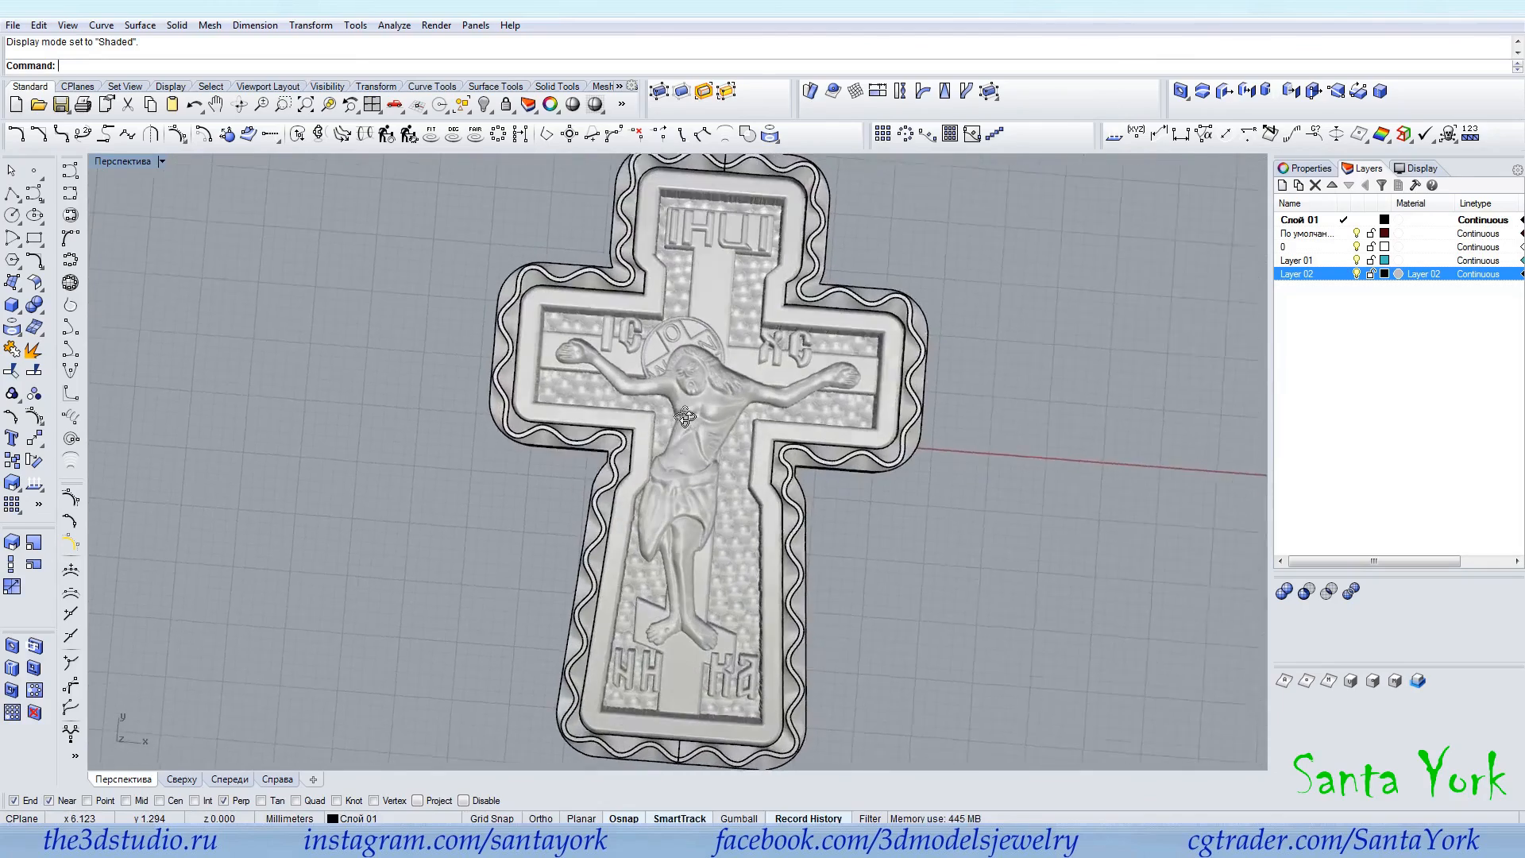